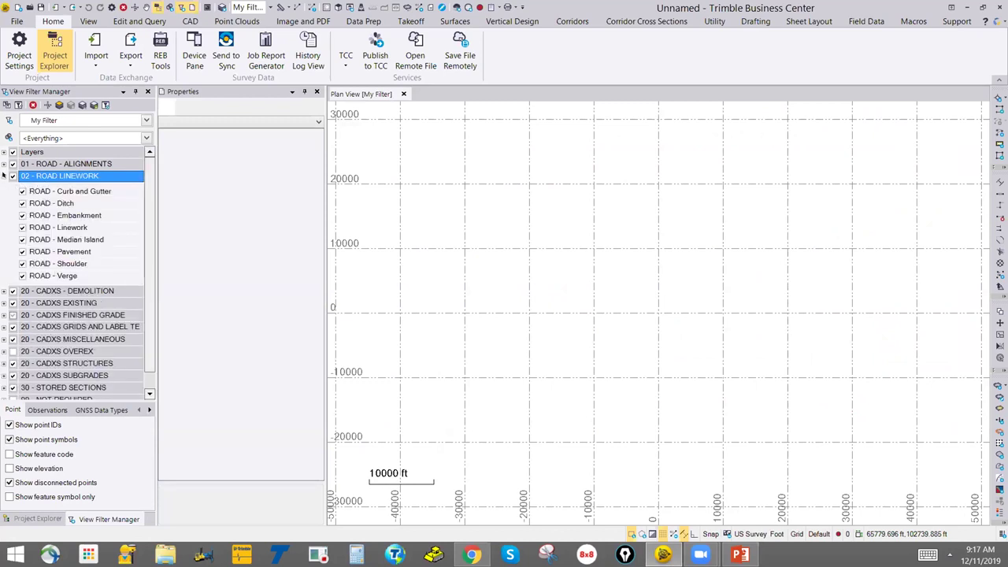
Review the Demolition and Existing CADXS groups, then turn on the CADXS - Finished Grade layer.
{"action": "left_click", "coordinate": [4, 176]}
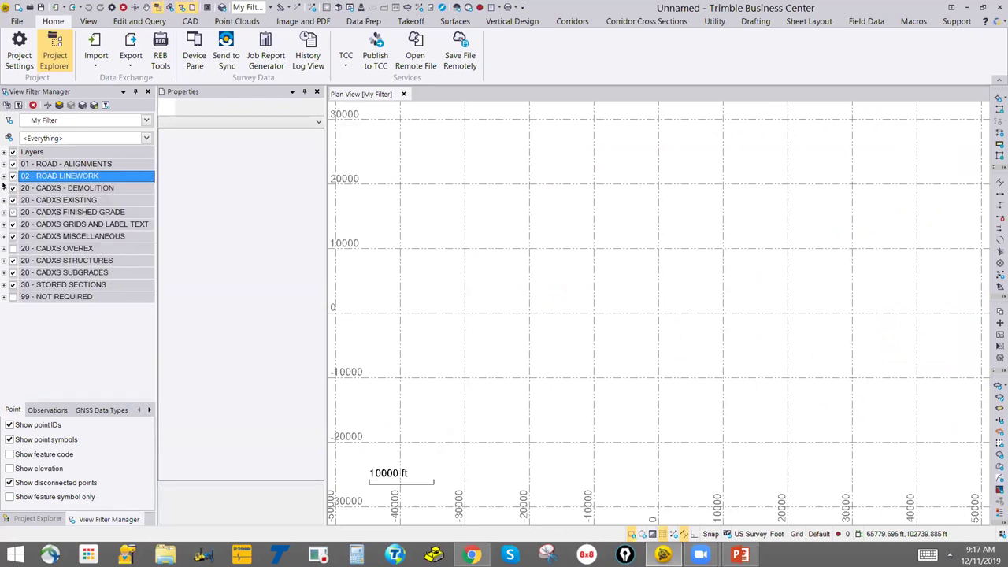
{"action": "left_click", "coordinate": [4, 188]}
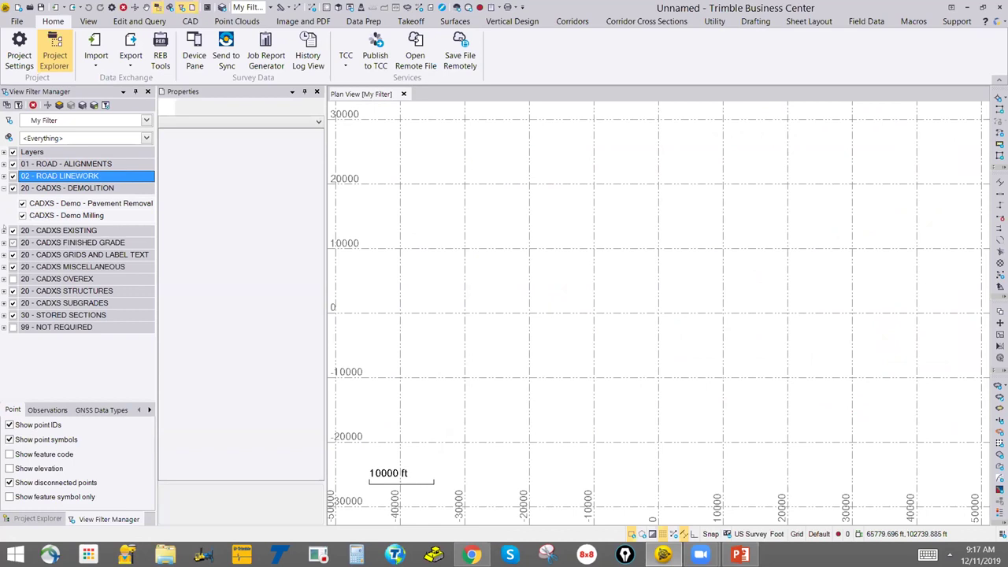
{"action": "left_click", "coordinate": [3, 188]}
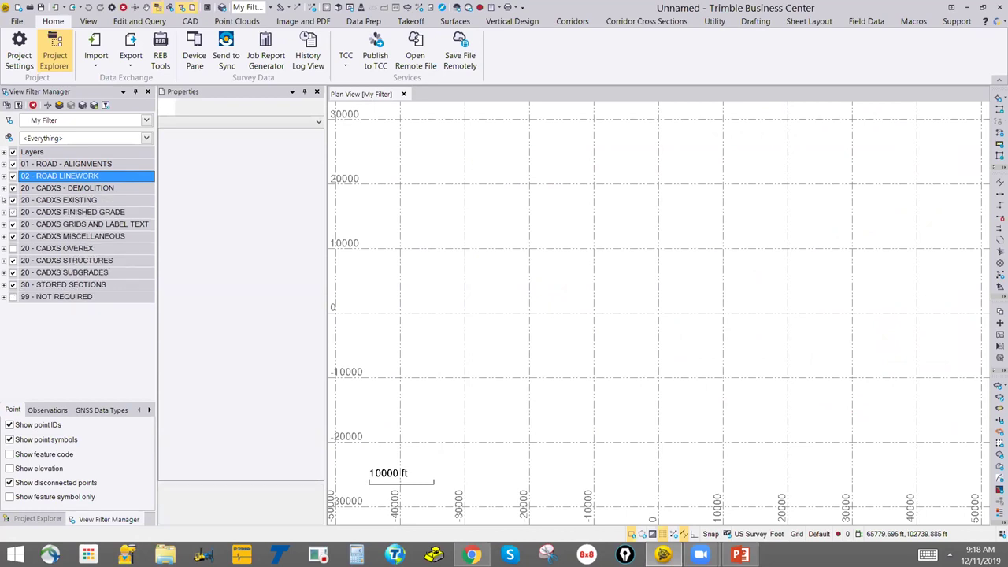
{"action": "left_click", "coordinate": [4, 200]}
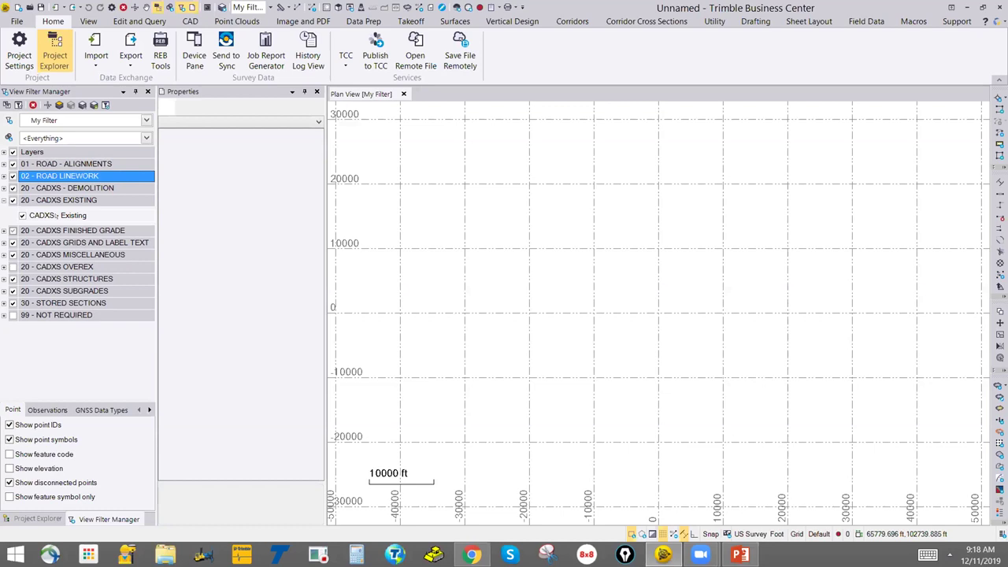
{"action": "left_click", "coordinate": [4, 200]}
{"action": "left_click", "coordinate": [4, 213]}
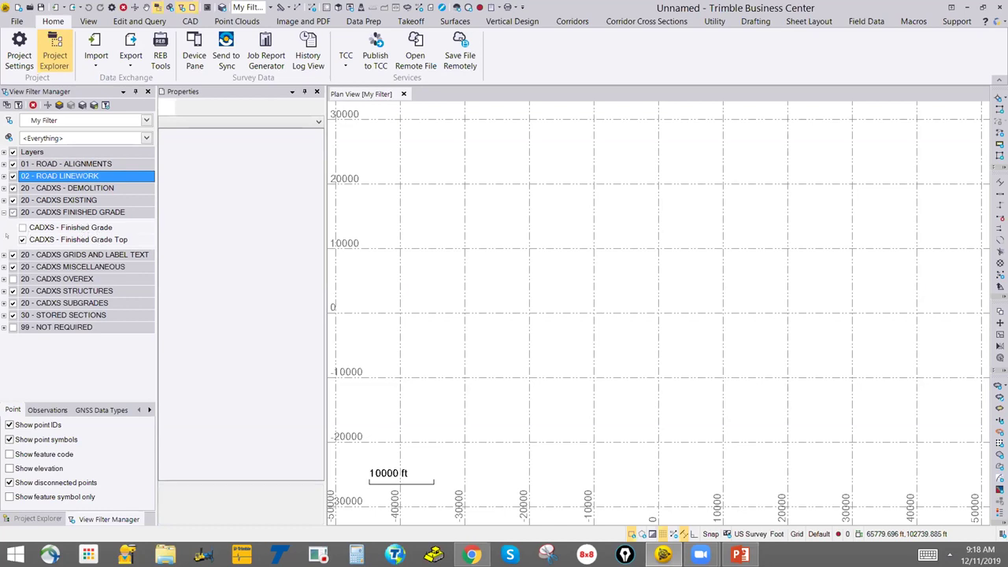
{"action": "left_click", "coordinate": [22, 227]}
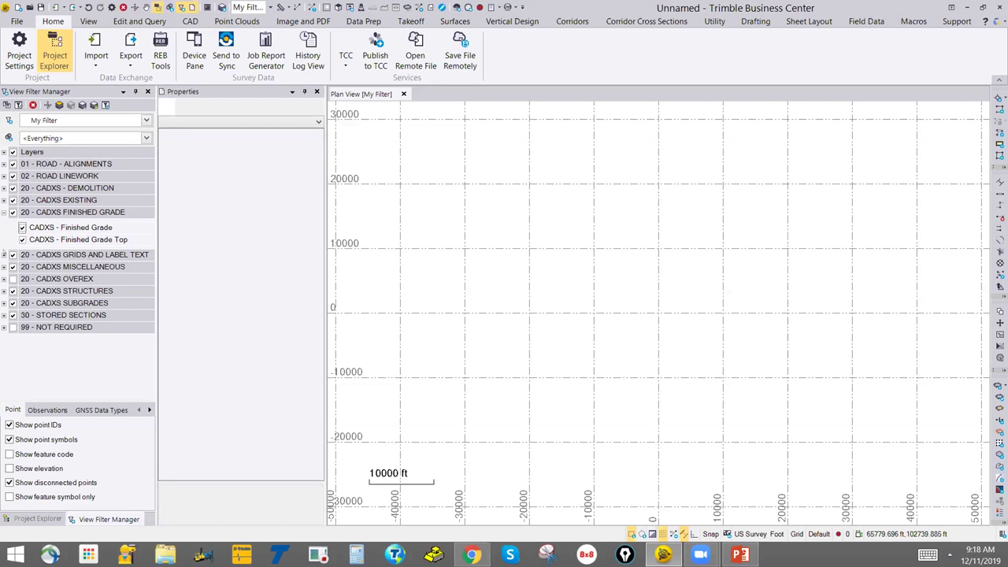
Review the CADXS Grids and Label Text and Structures groups and collapse the expanded groups.
{"action": "left_click", "coordinate": [4, 254]}
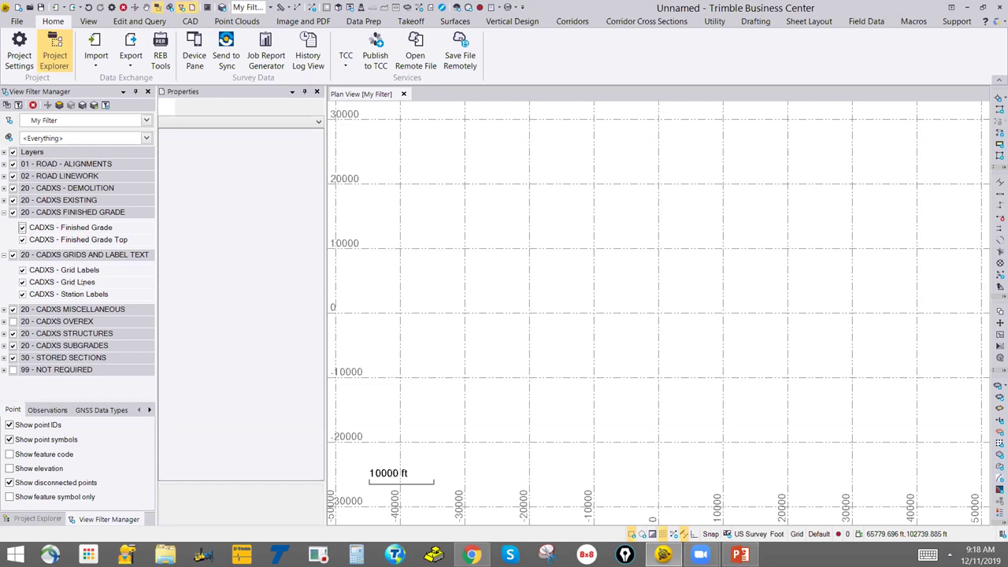
{"action": "left_click", "coordinate": [4, 254]}
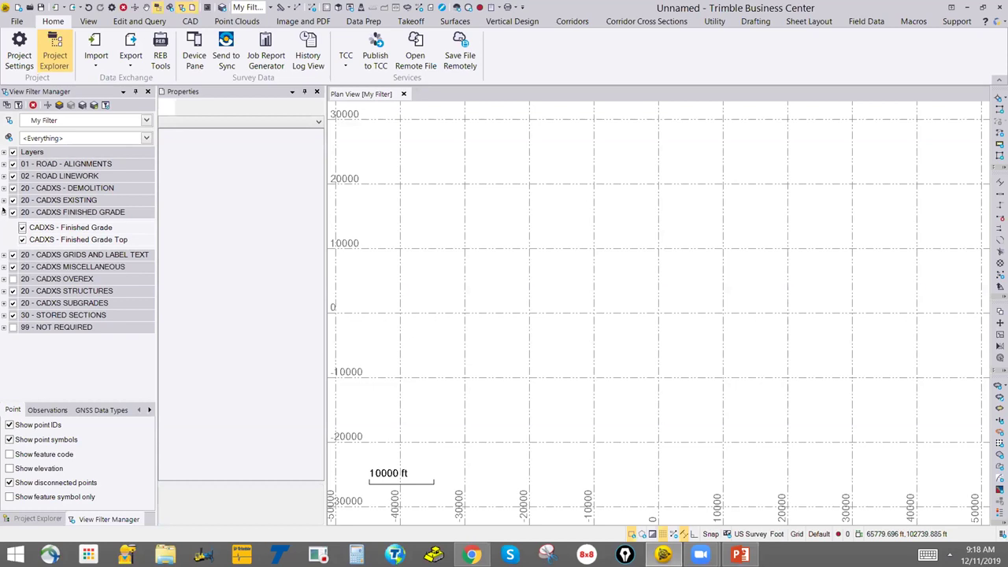
{"action": "left_click", "coordinate": [4, 212]}
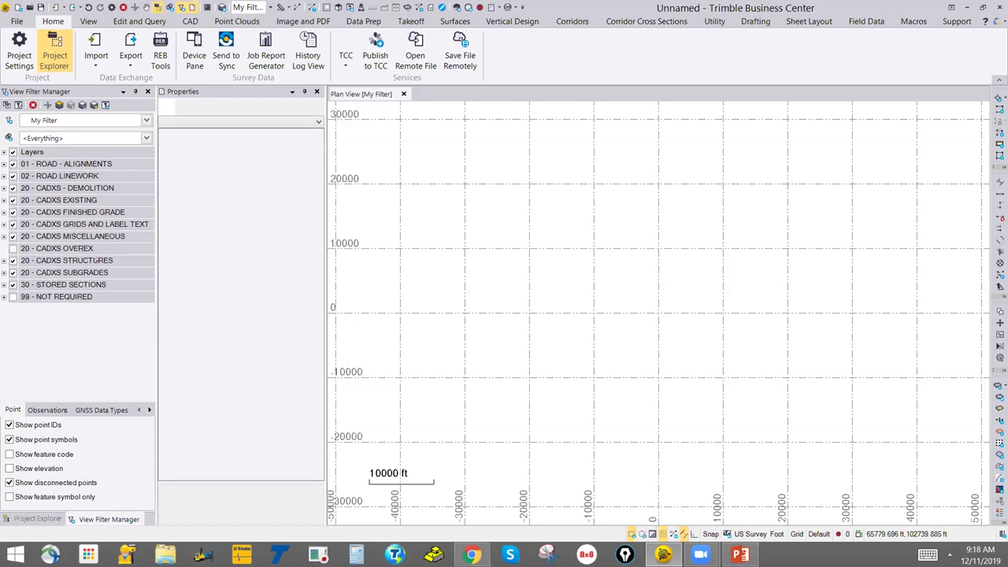
{"action": "left_click", "coordinate": [4, 259]}
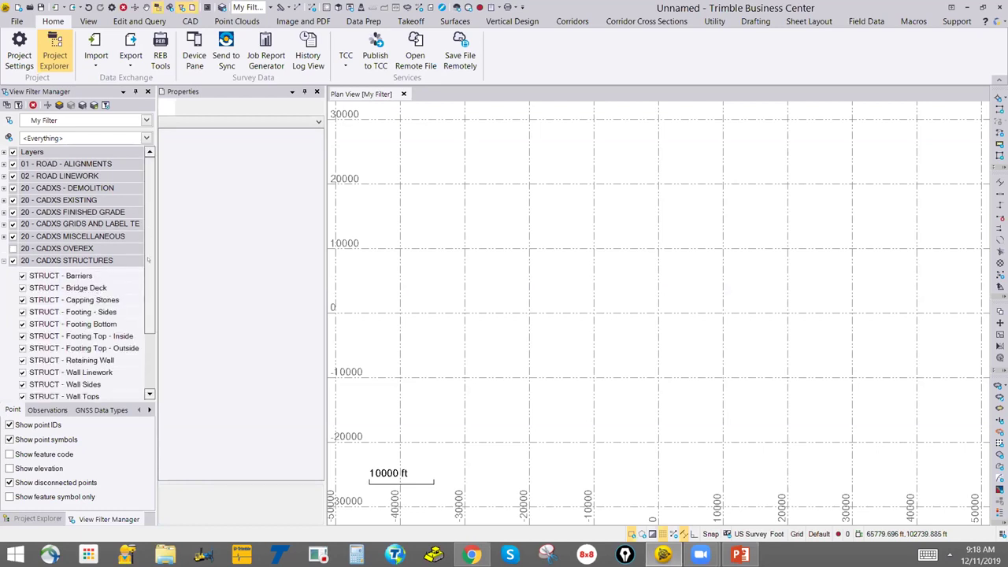
{"action": "scroll", "coordinate": [118, 260], "scroll_direction": "down", "scroll_amount": 1}
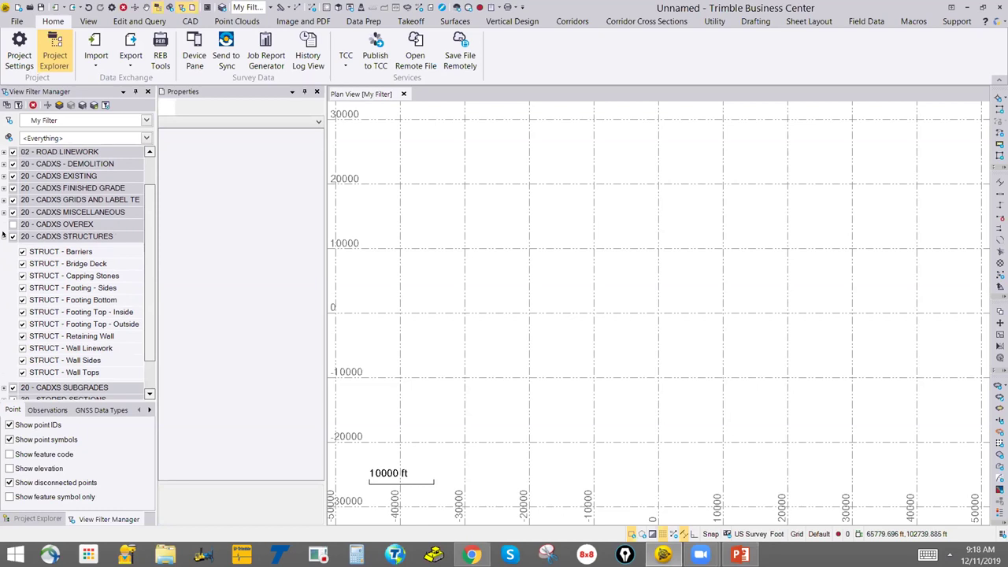
{"action": "left_click", "coordinate": [4, 236]}
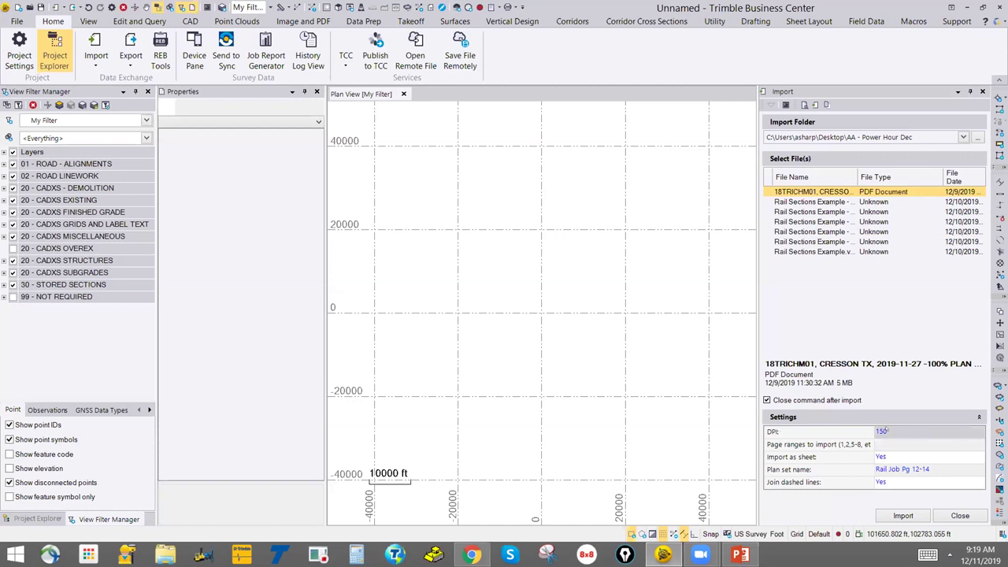
Keep 150 DPI, enter page range 12-14, and import the pages as sheets.
{"action": "left_click", "coordinate": [881, 431]}
{"action": "left_click", "coordinate": [885, 444]}
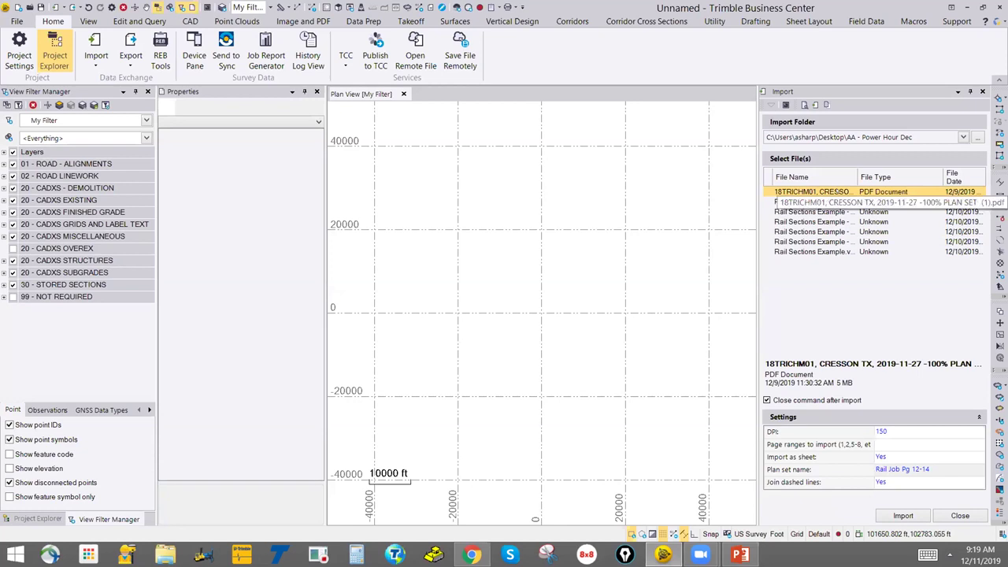
{"action": "type", "text": "12-14"}
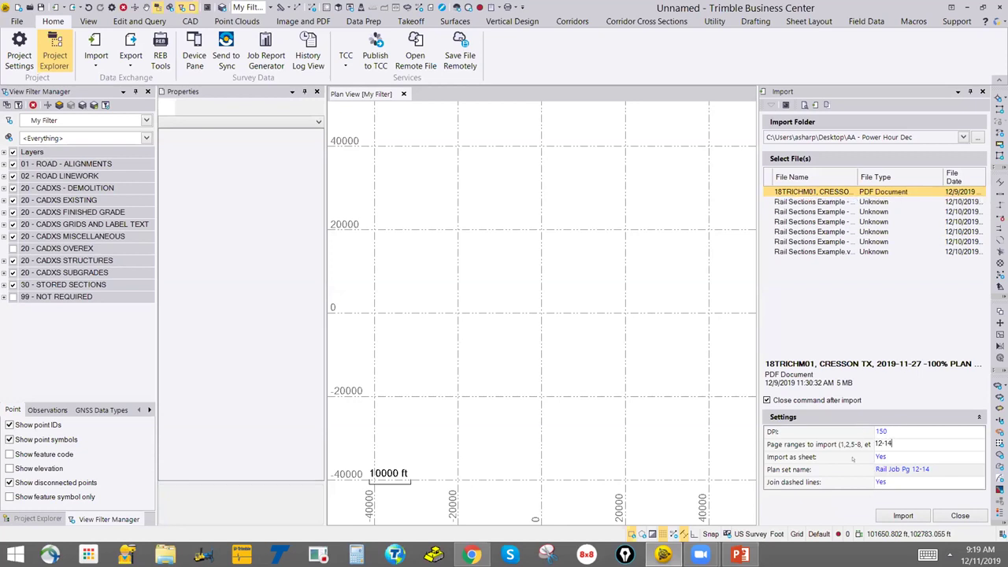
{"action": "left_click", "coordinate": [879, 455]}
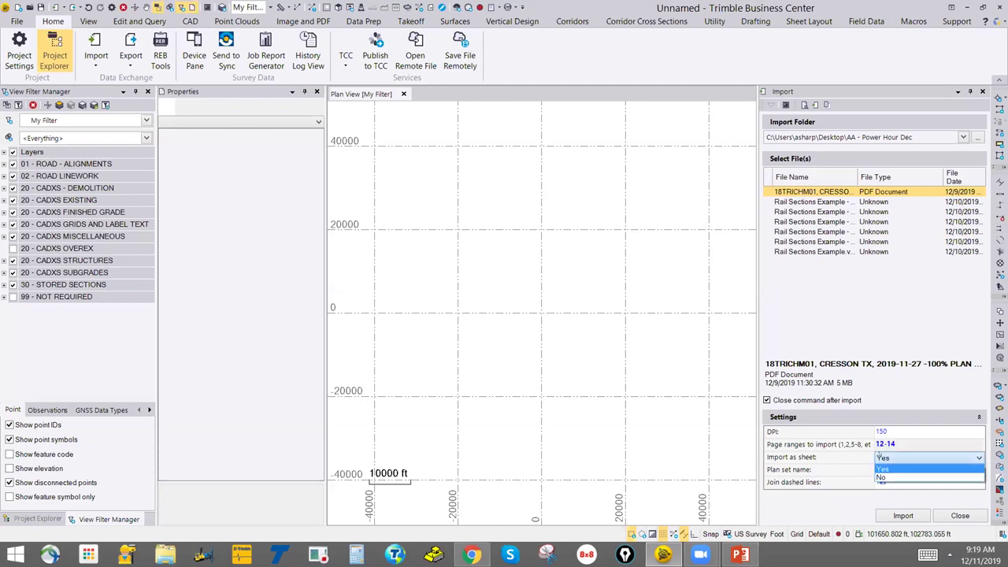
{"action": "left_click", "coordinate": [884, 456]}
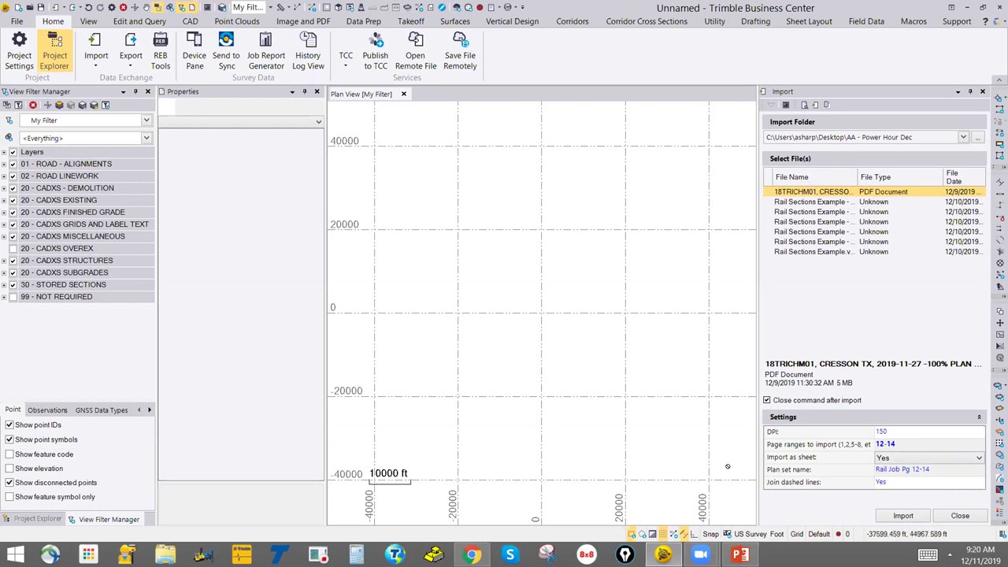
Import the pages, then expand Plan Sets > Rail Job Pg 12-14 and select the first sheet.
{"action": "left_click", "coordinate": [903, 516]}
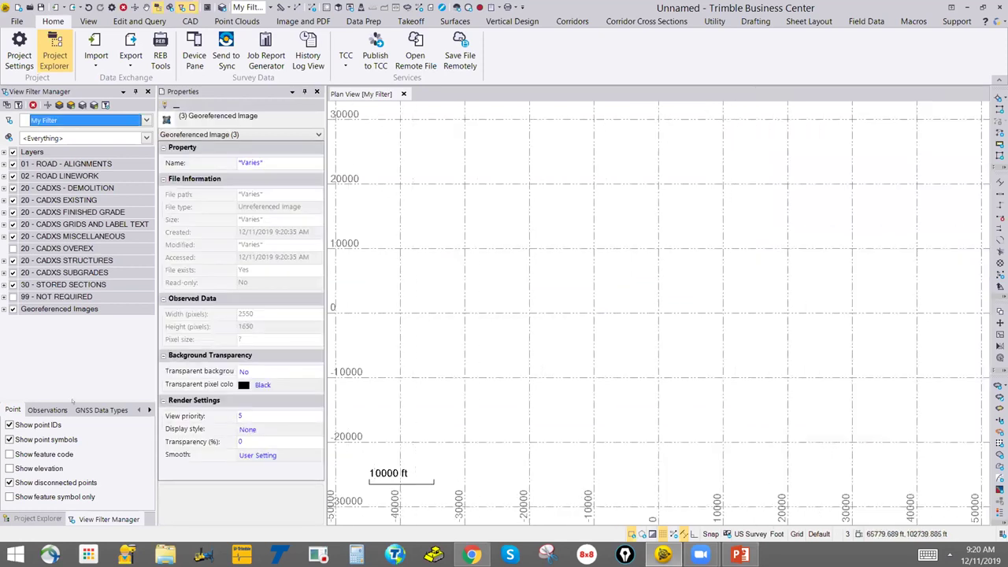
{"action": "left_click", "coordinate": [35, 519]}
{"action": "left_click", "coordinate": [4, 121]}
{"action": "left_click", "coordinate": [14, 129]}
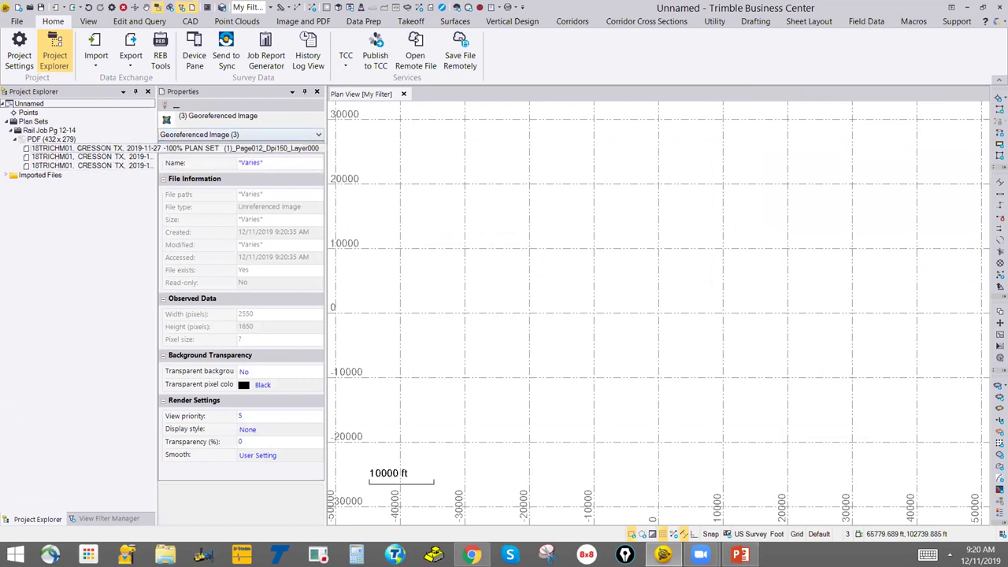
{"action": "left_click", "coordinate": [79, 148]}
Open the Page014 sheet in a new sheet view and zoom to fit the Track "A" cross-sections.
{"action": "right_click", "coordinate": [79, 148]}
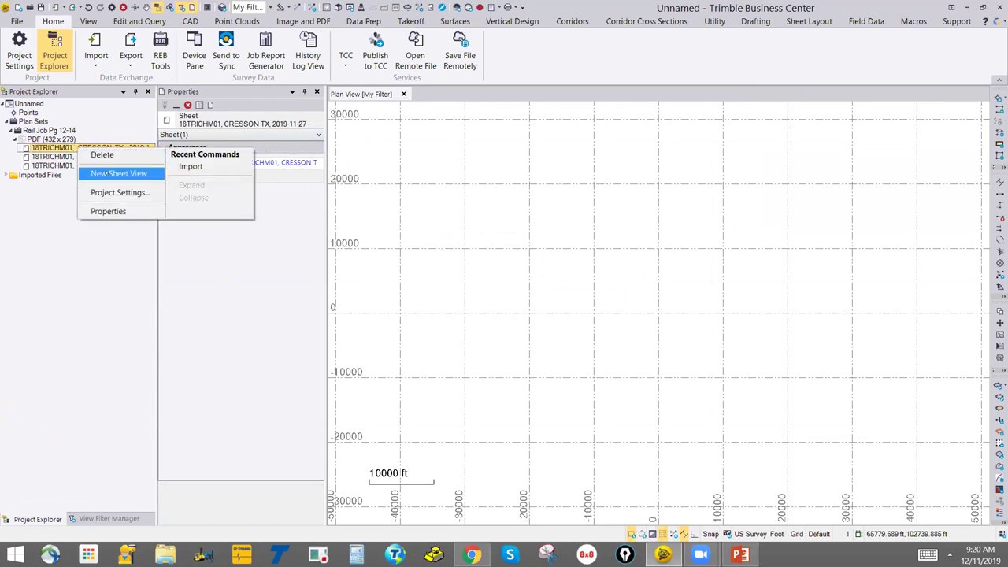
{"action": "left_click", "coordinate": [366, 279]}
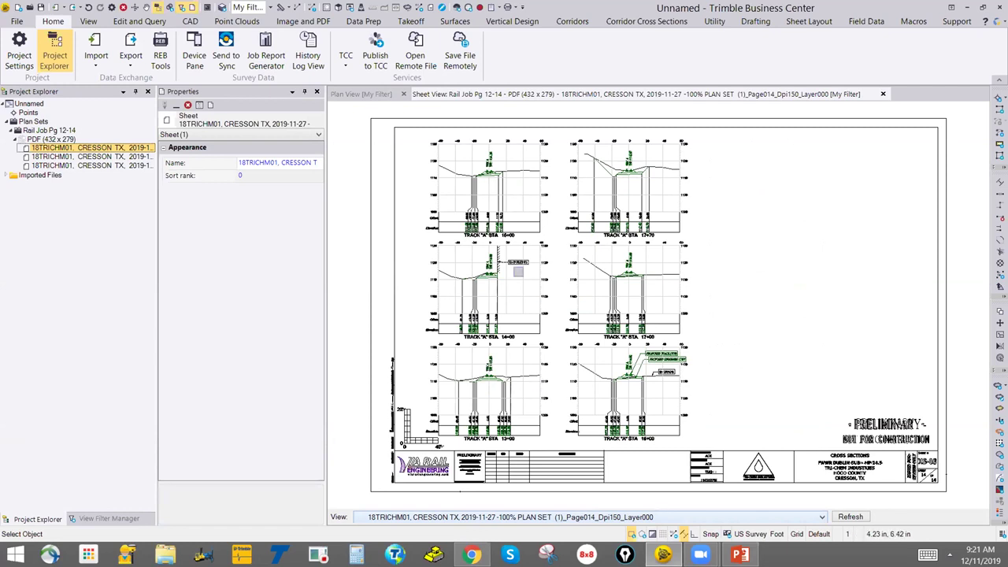
{"action": "scroll", "coordinate": [510, 233], "scroll_direction": "up", "scroll_amount": 2}
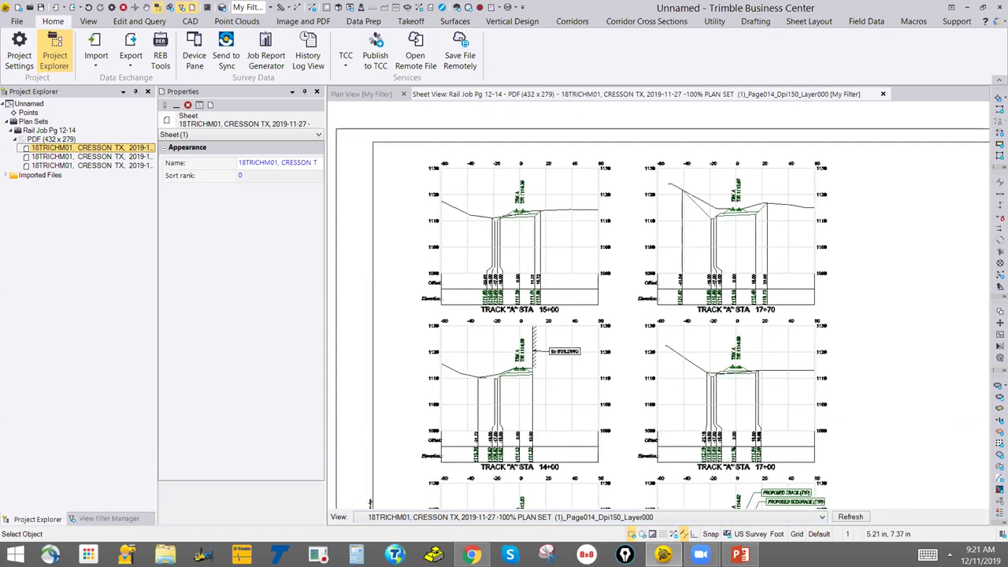
{"action": "scroll", "coordinate": [539, 293], "scroll_direction": "up", "scroll_amount": 1}
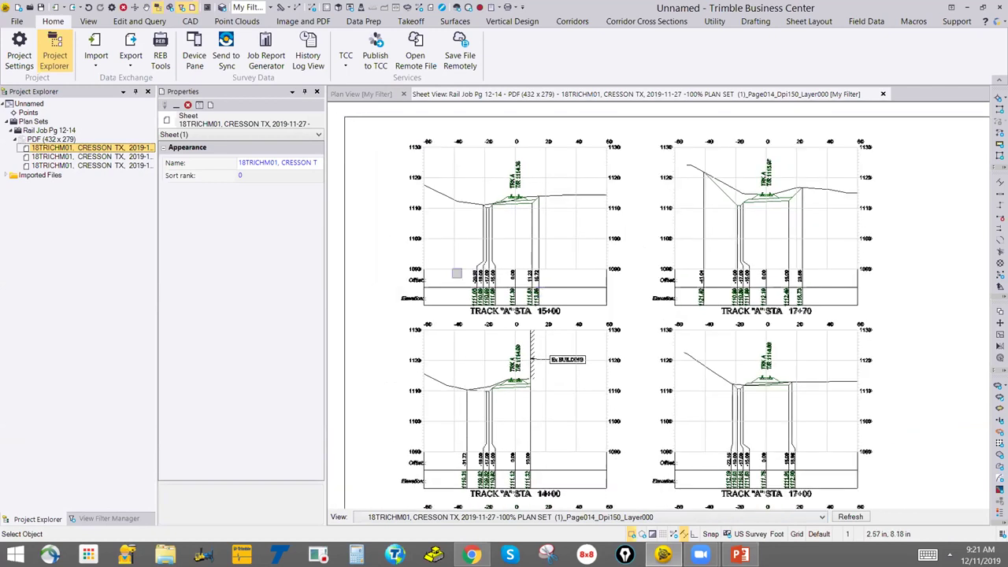
{"action": "scroll", "coordinate": [457, 273], "scroll_direction": "up", "scroll_amount": 1}
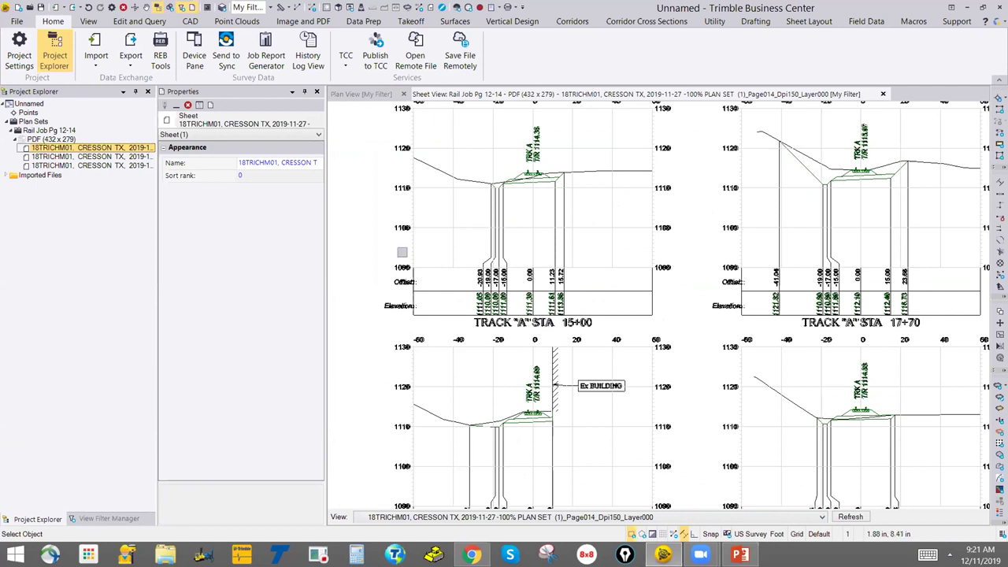
{"action": "scroll", "coordinate": [417, 163], "scroll_direction": "up", "scroll_amount": 2}
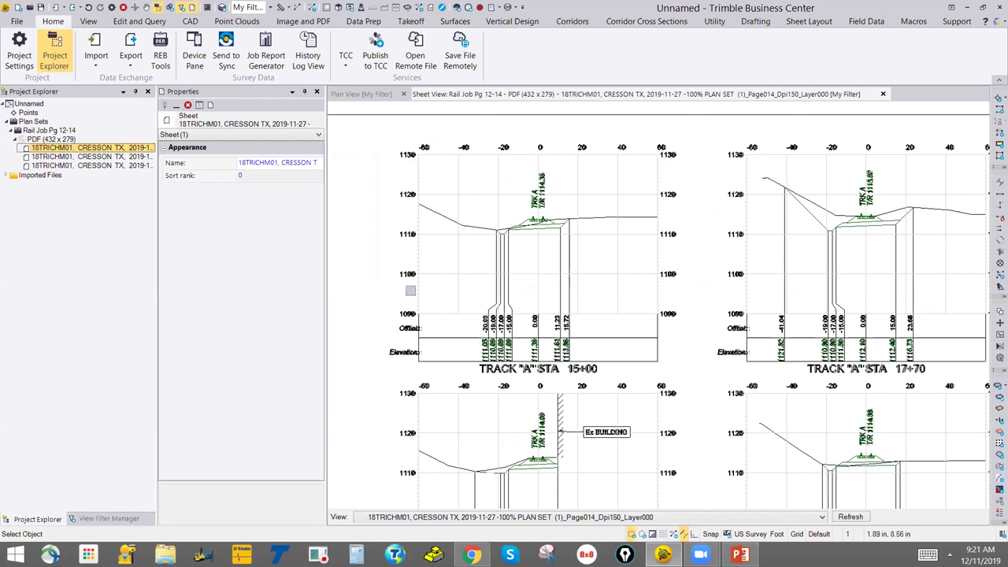
{"action": "scroll", "coordinate": [409, 292], "scroll_direction": "down", "scroll_amount": 1}
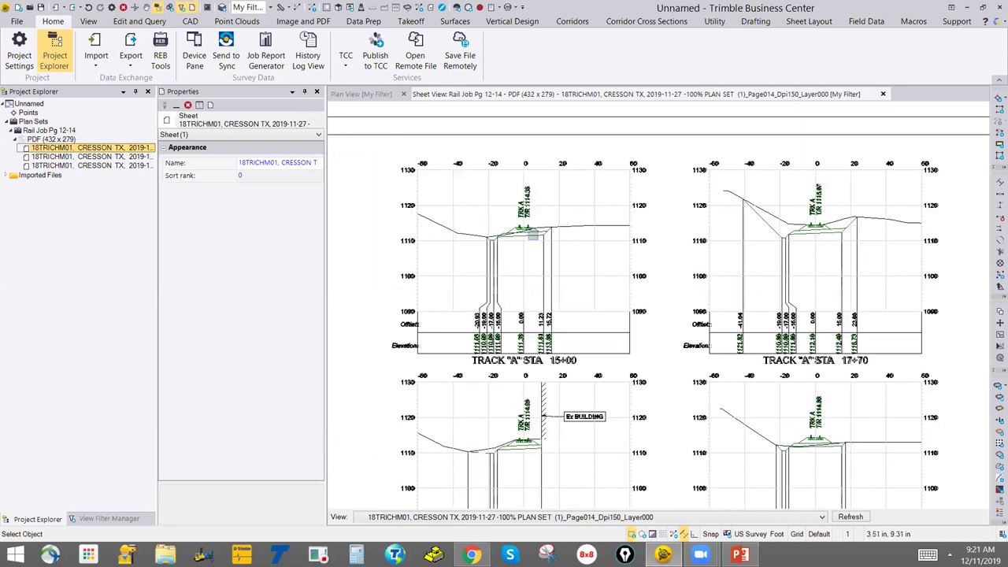
{"action": "scroll", "coordinate": [513, 237], "scroll_direction": "up", "scroll_amount": 2}
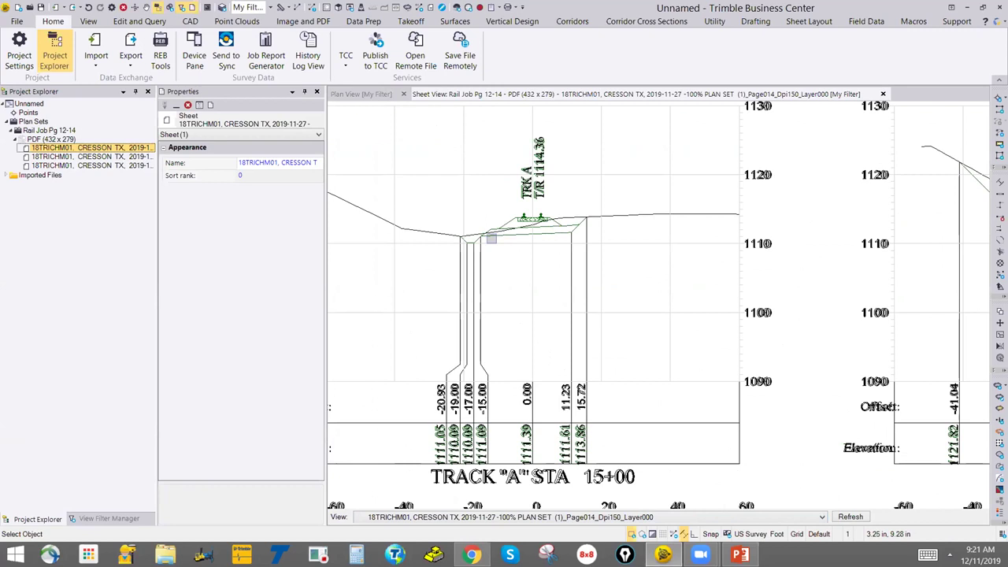
{"action": "scroll", "coordinate": [509, 268], "scroll_direction": "down", "scroll_amount": 2}
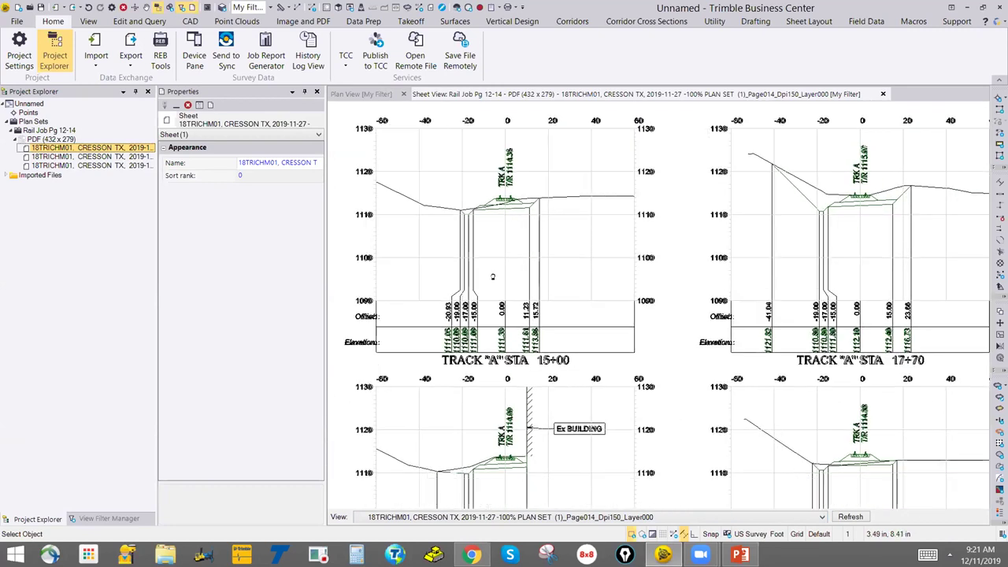
{"action": "scroll", "coordinate": [497, 278], "scroll_direction": "down", "scroll_amount": 3}
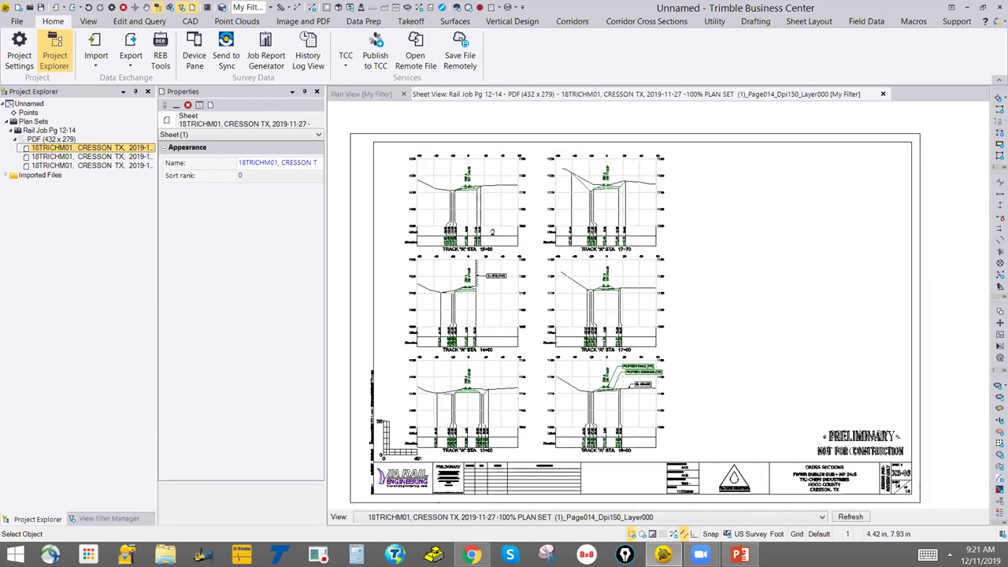
{"action": "scroll", "coordinate": [652, 368], "scroll_direction": "down", "scroll_amount": 1}
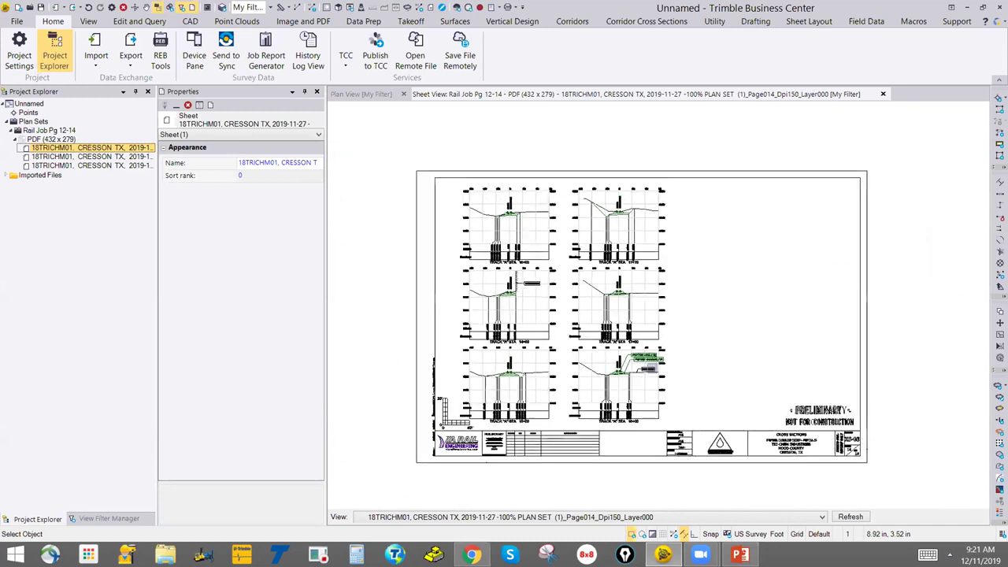
{"action": "middle_click_drag", "start_coordinate": [661, 344], "coordinate": [646, 344]}
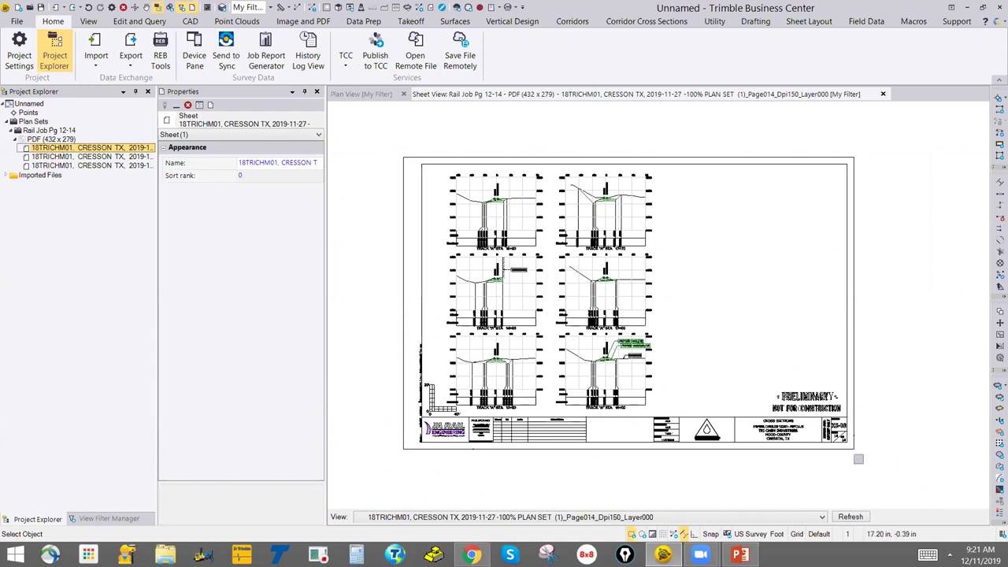
{"action": "left_click_drag", "start_coordinate": [869, 471], "coordinate": [667, 140]}
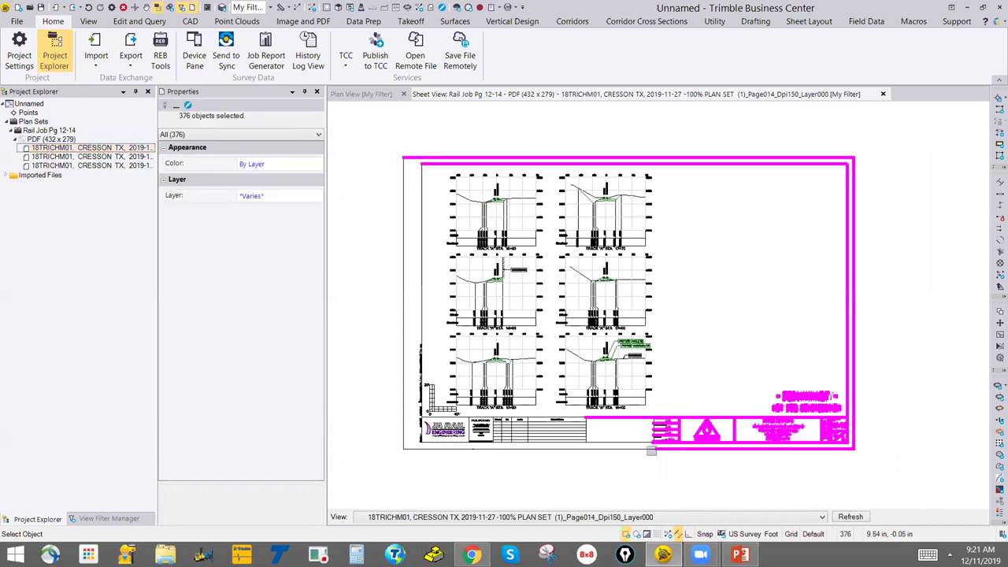
{"action": "left_click", "coordinate": [656, 471]}
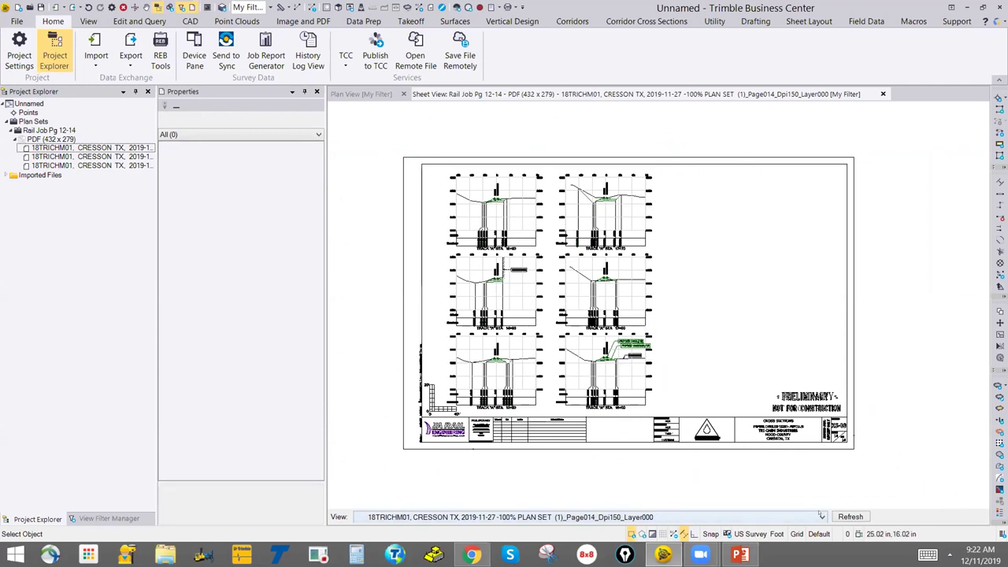
{"action": "left_click", "coordinate": [63, 139]}
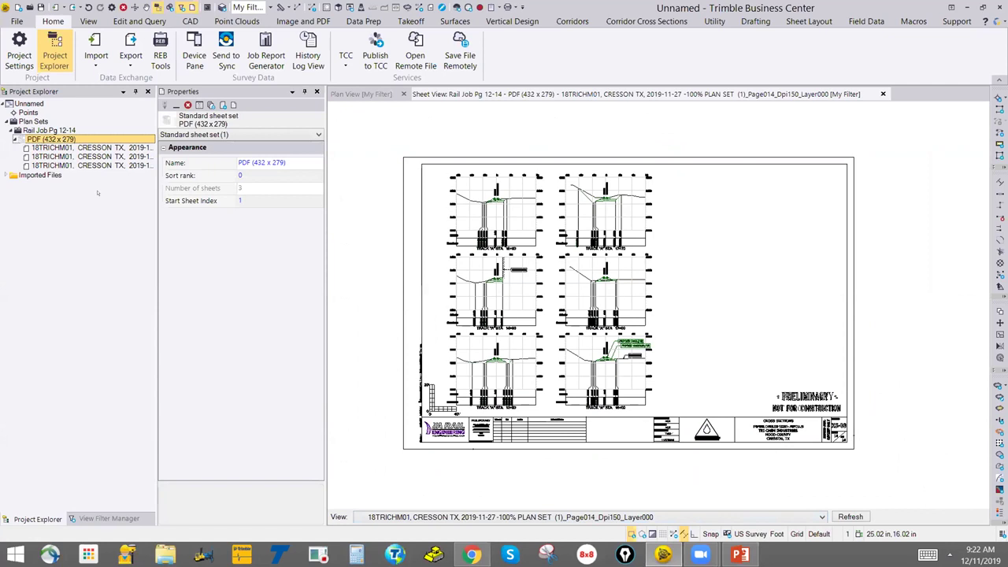
Show the PDF (432 x 279) sheet set in the sheet view and window-select the border and title block.
{"action": "right_click", "coordinate": [63, 134]}
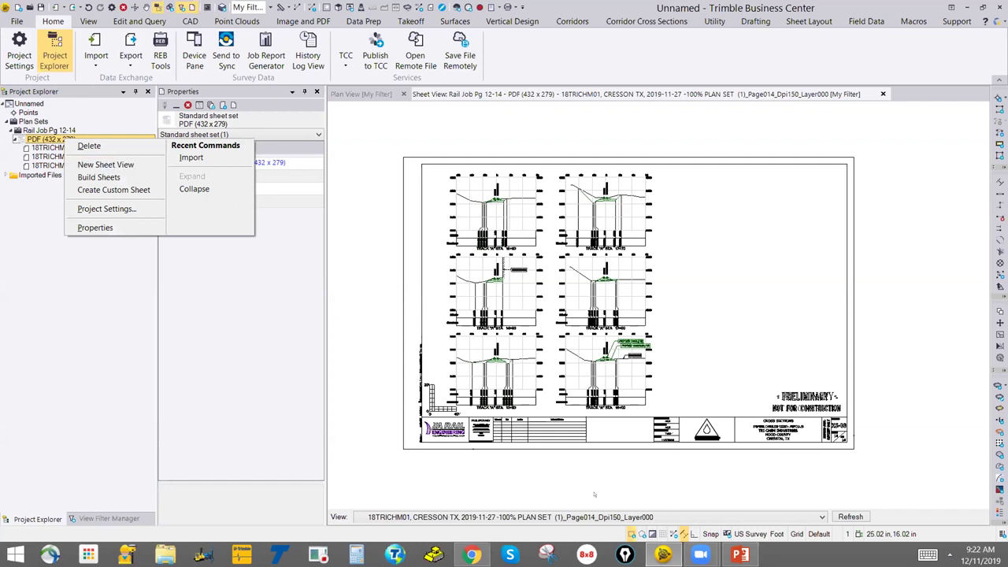
{"action": "left_click", "coordinate": [784, 519]}
{"action": "left_click", "coordinate": [811, 518]}
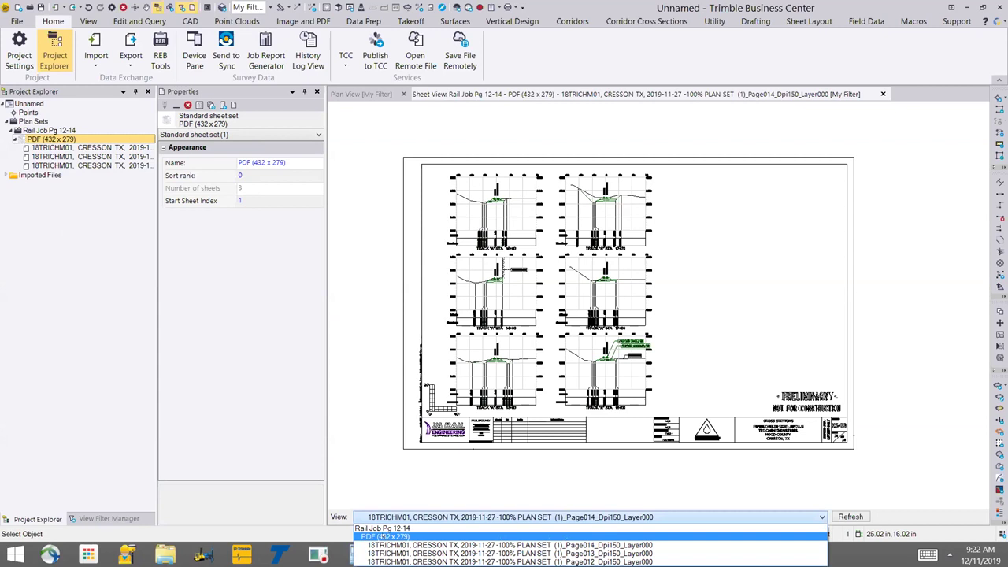
{"action": "left_click", "coordinate": [384, 535]}
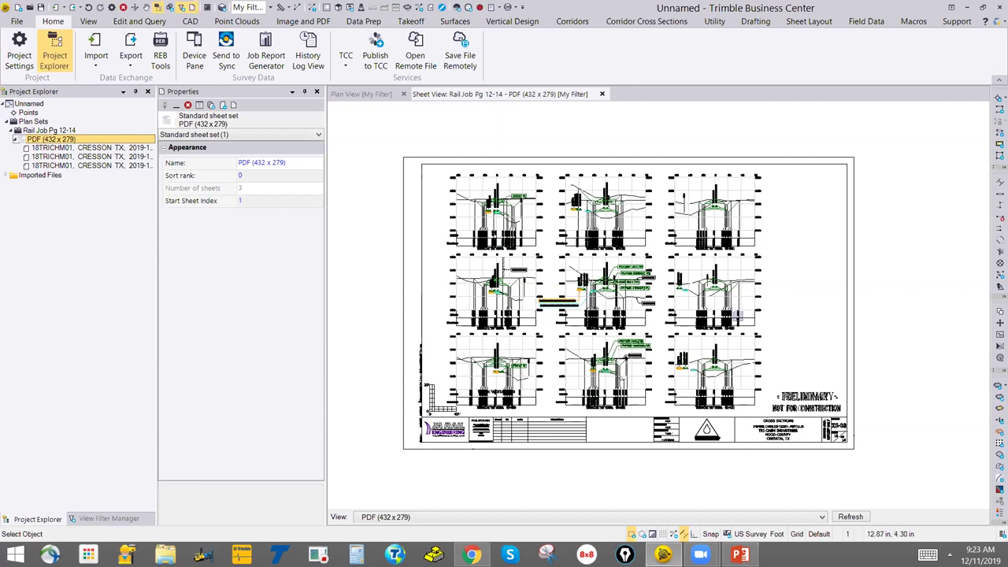
{"action": "left_click_drag", "start_coordinate": [876, 463], "coordinate": [767, 129]}
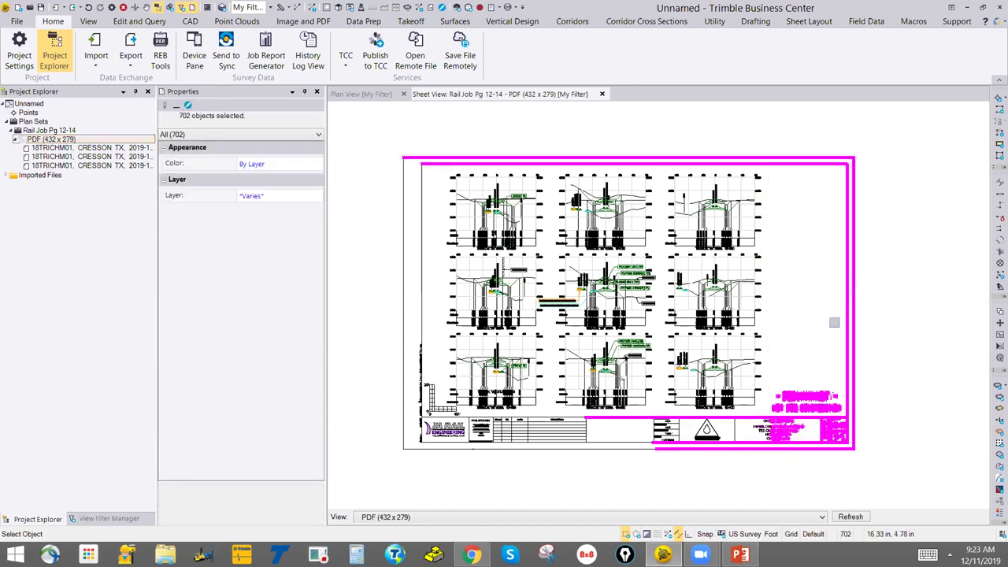
Delete the sheet border, title block pieces and the small leftover corner symbol.
{"action": "key", "text": "Delete"}
{"action": "left_click_drag", "start_coordinate": [809, 468], "coordinate": [359, 411]}
{"action": "key", "text": "Delete"}
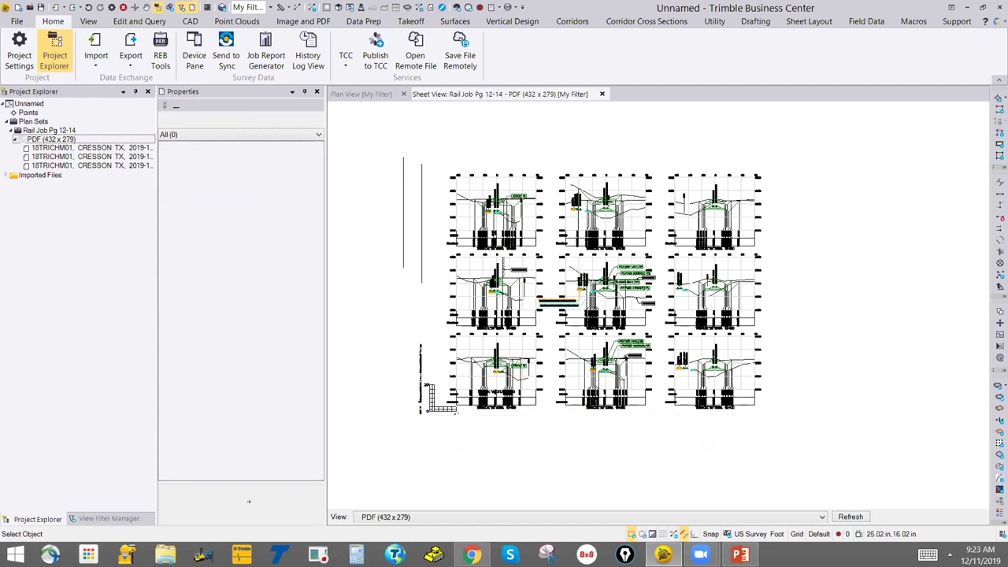
{"action": "left_click_drag", "start_coordinate": [440, 457], "coordinate": [348, 130]}
{"action": "key", "text": "Delete"}
{"action": "scroll", "coordinate": [482, 429], "scroll_direction": "up", "scroll_amount": 5}
{"action": "left_click_drag", "start_coordinate": [467, 406], "coordinate": [367, 357]}
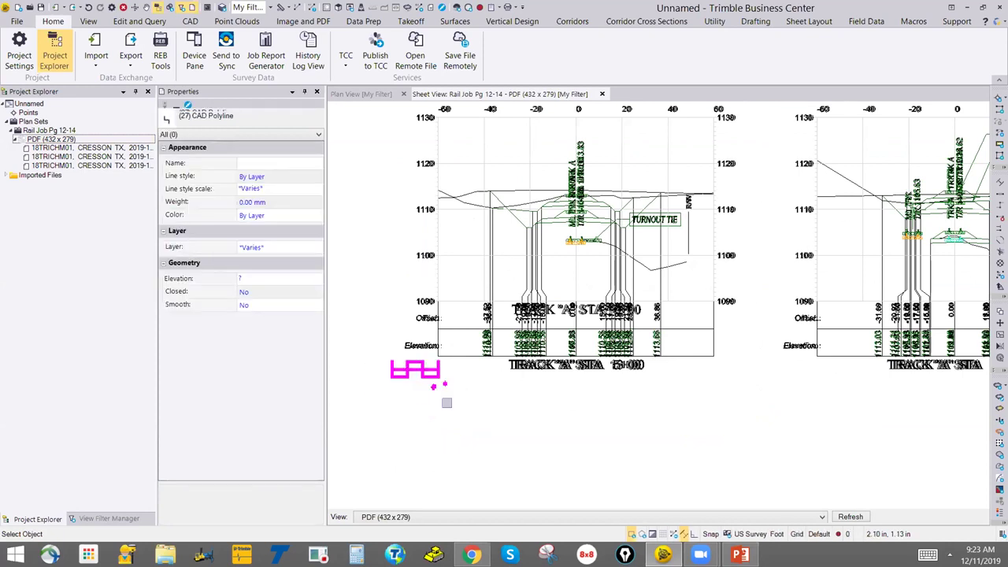
{"action": "key", "text": "Delete"}
Zoom into the top-left cross-section and pick an object at the -40 label.
{"action": "scroll", "coordinate": [484, 397], "scroll_direction": "down", "scroll_amount": 5}
{"action": "scroll", "coordinate": [532, 410], "scroll_direction": "down", "scroll_amount": 3}
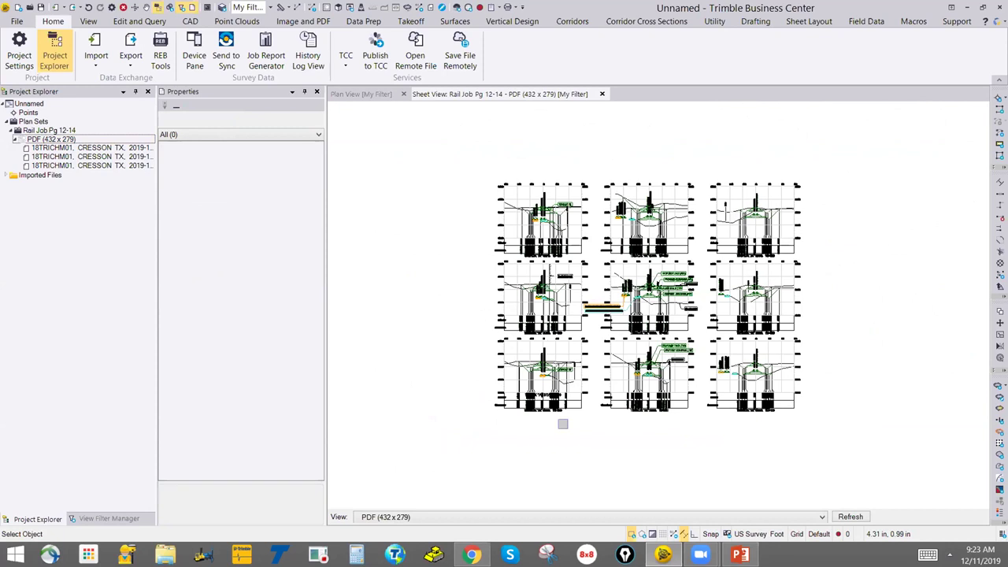
{"action": "middle_click_drag", "start_coordinate": [632, 406], "coordinate": [595, 408]}
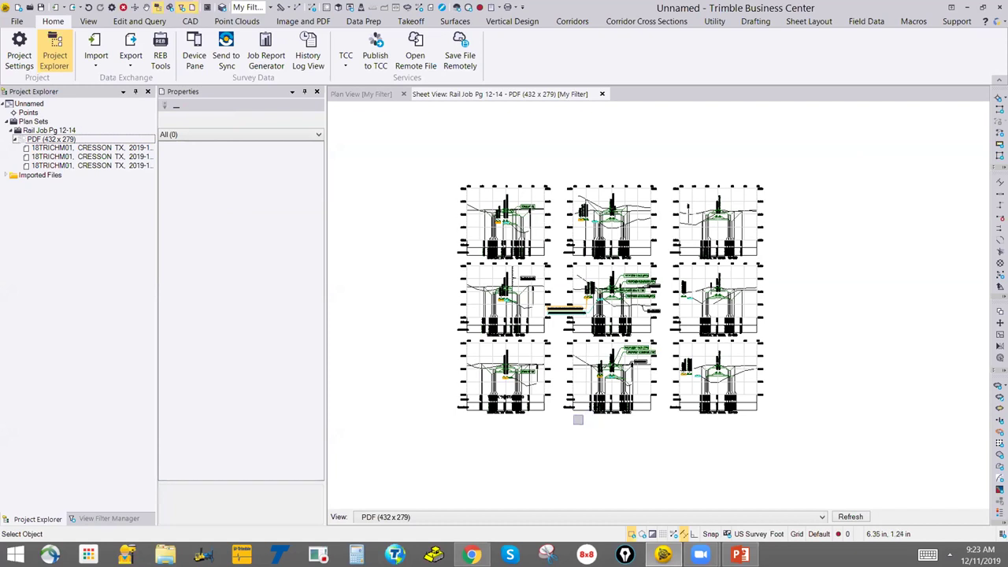
{"action": "scroll", "coordinate": [538, 358], "scroll_direction": "up", "scroll_amount": 1}
{"action": "scroll", "coordinate": [537, 359], "scroll_direction": "up", "scroll_amount": 2}
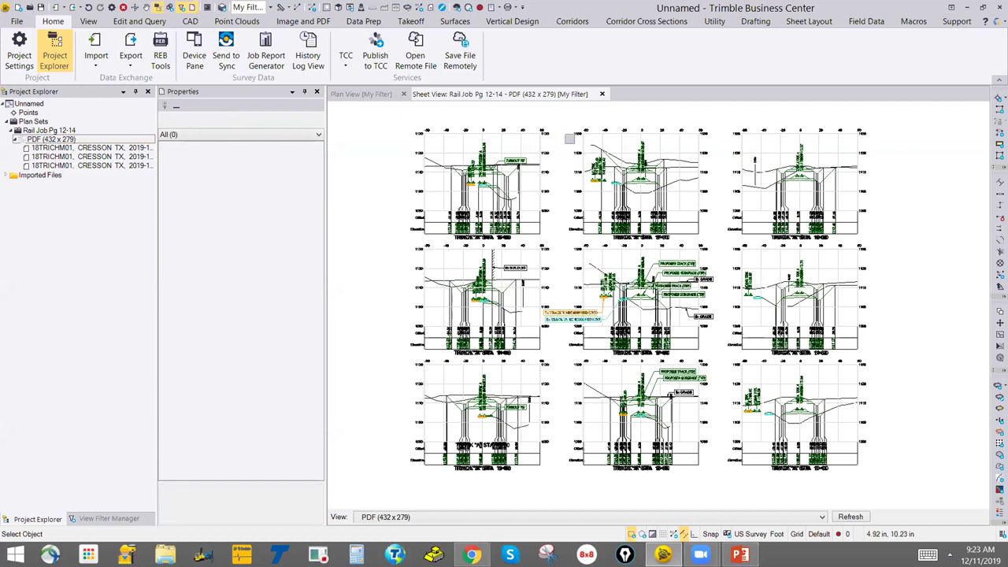
{"action": "scroll", "coordinate": [427, 225], "scroll_direction": "up", "scroll_amount": 5}
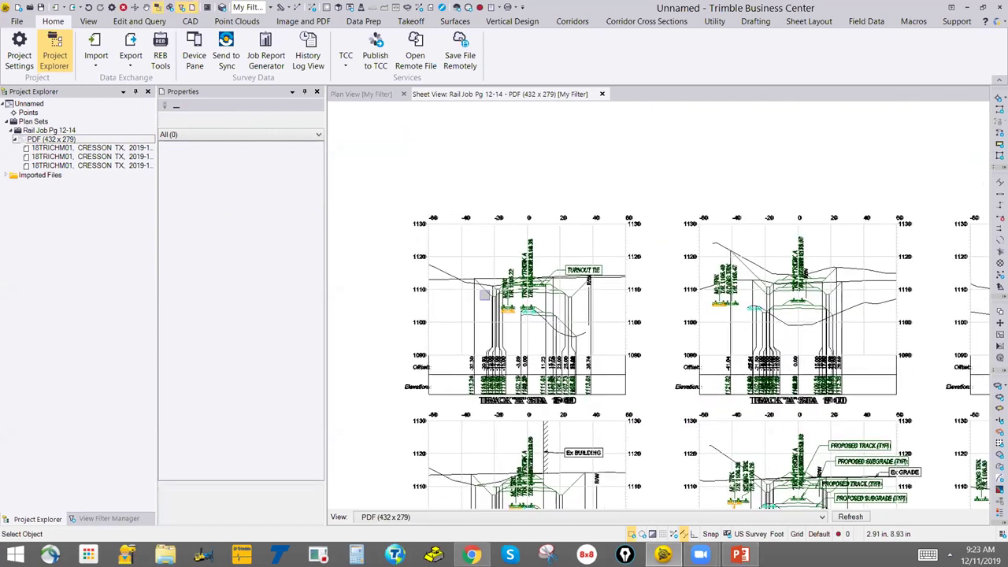
{"action": "left_click", "coordinate": [489, 232]}
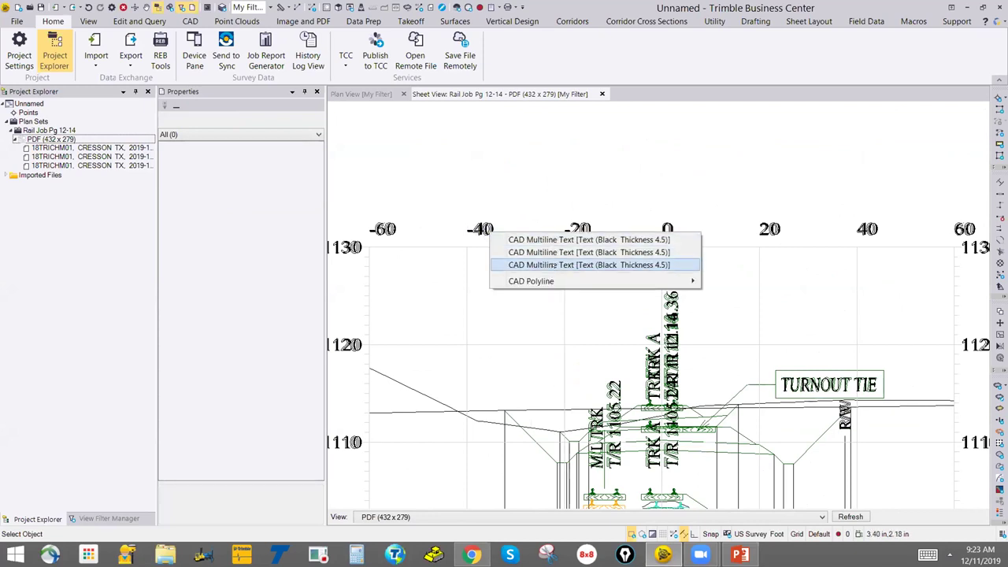
{"action": "mouse_move", "coordinate": [536, 278]}
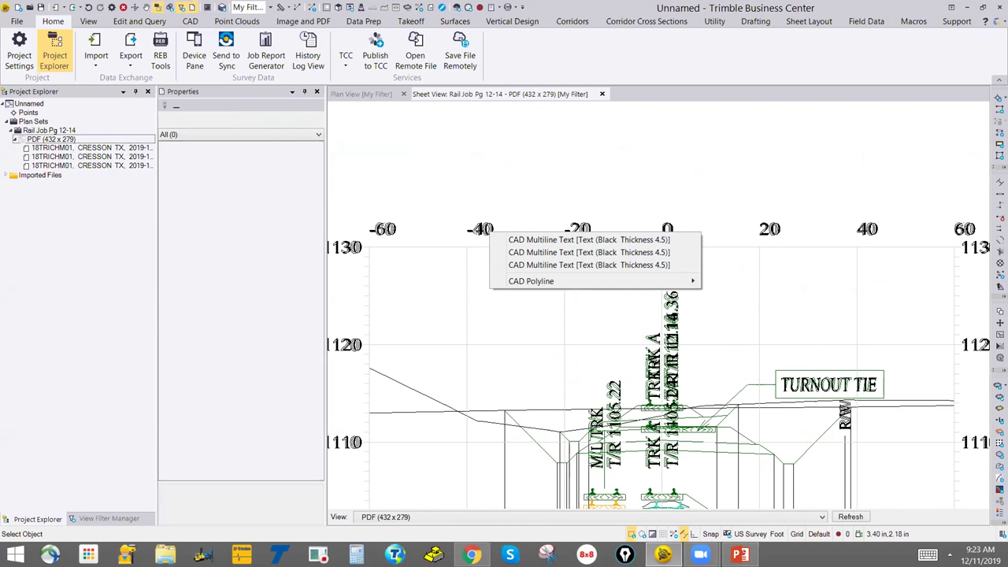
{"action": "left_click", "coordinate": [439, 208]}
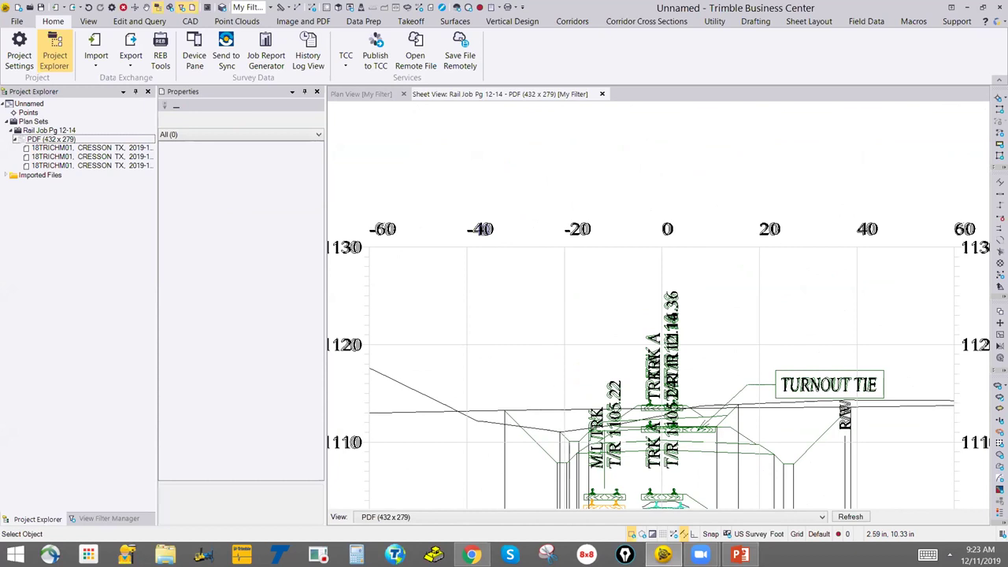
{"action": "mouse_move", "coordinate": [478, 229]}
Choose the -40 CAD Multiline Text label from the pick list and show the View Filter Manager layers.
{"action": "left_click", "coordinate": [480, 230]}
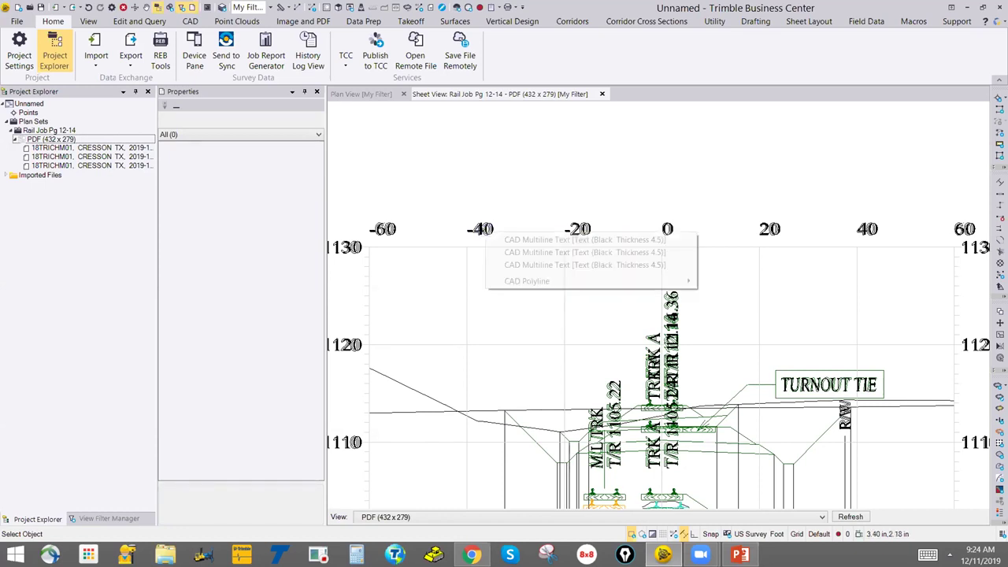
{"action": "left_click", "coordinate": [542, 237]}
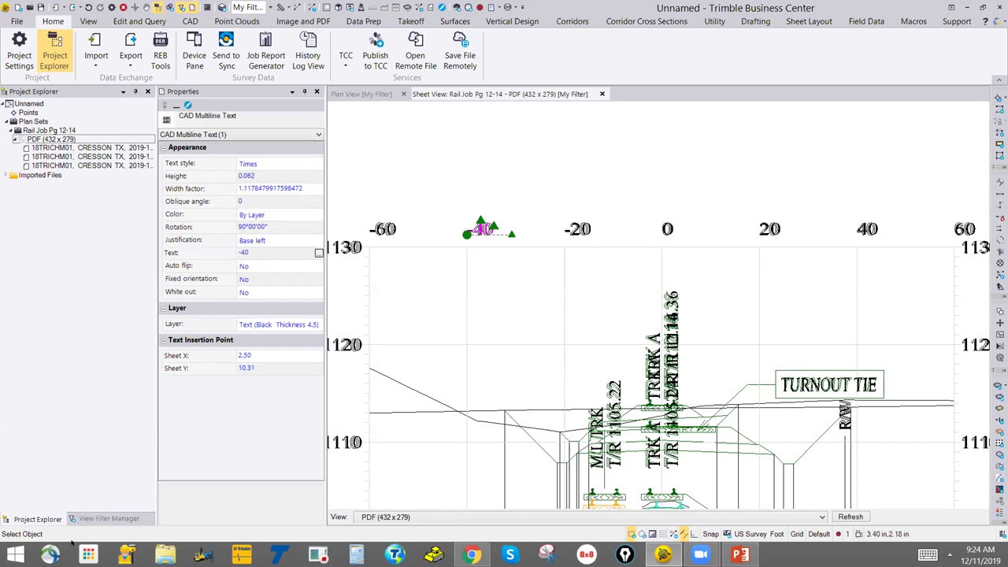
{"action": "left_click", "coordinate": [107, 518]}
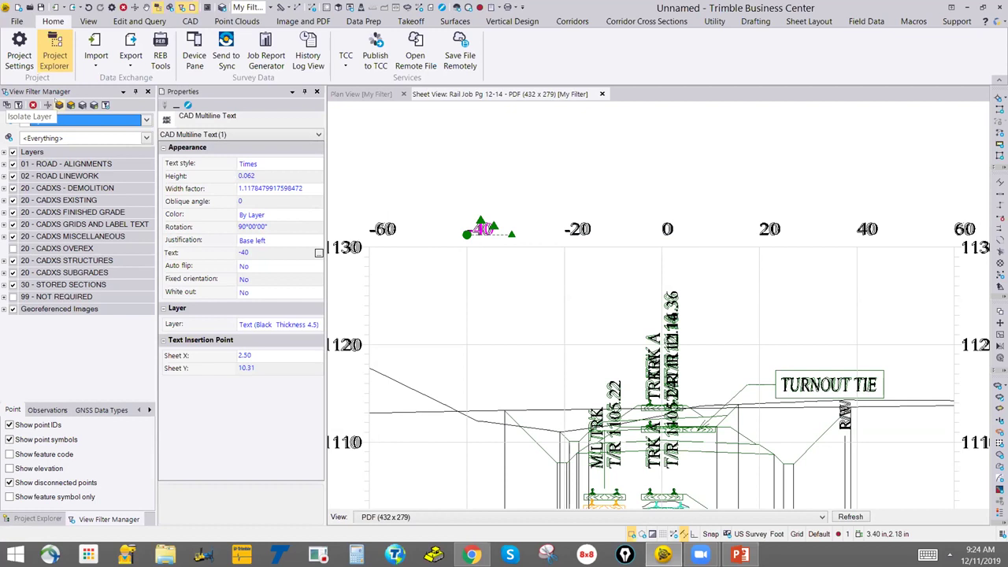
Display only the -40 label's Text (Black Thickness 4.5) layer, inspect the sheet, then clear the selection.
{"action": "left_click", "coordinate": [54, 103]}
{"action": "scroll", "coordinate": [495, 248], "scroll_direction": "down", "scroll_amount": 3}
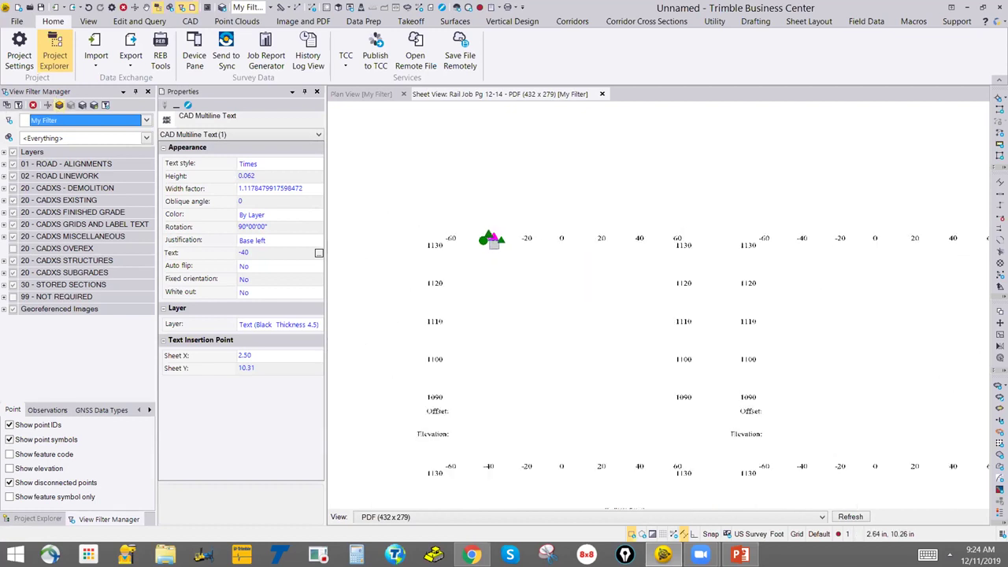
{"action": "scroll", "coordinate": [488, 237], "scroll_direction": "down", "scroll_amount": 3}
{"action": "scroll", "coordinate": [584, 268], "scroll_direction": "down", "scroll_amount": 2}
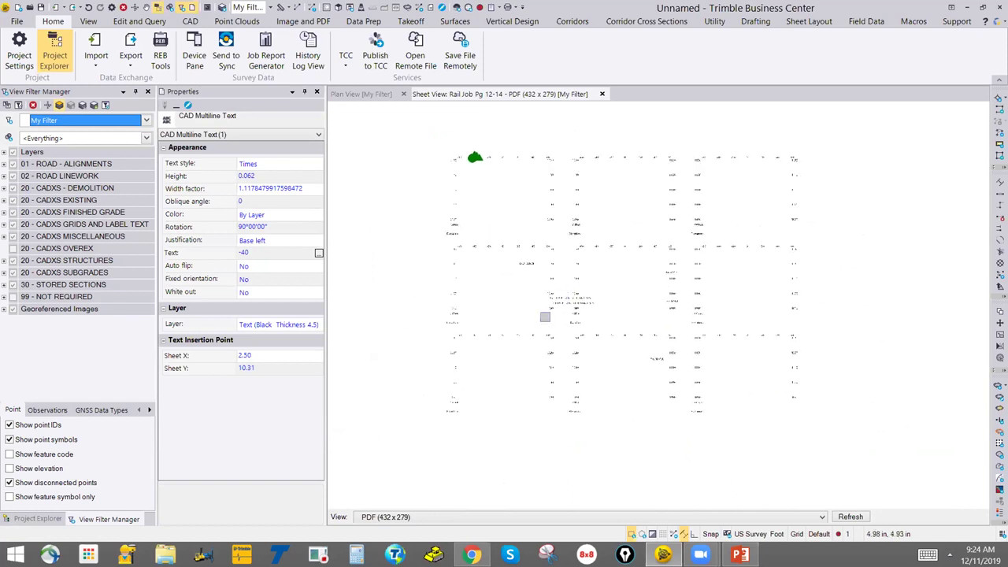
{"action": "scroll", "coordinate": [514, 291], "scroll_direction": "up", "scroll_amount": 8}
{"action": "scroll", "coordinate": [542, 220], "scroll_direction": "down", "scroll_amount": 2}
{"action": "scroll", "coordinate": [710, 398], "scroll_direction": "down", "scroll_amount": 2}
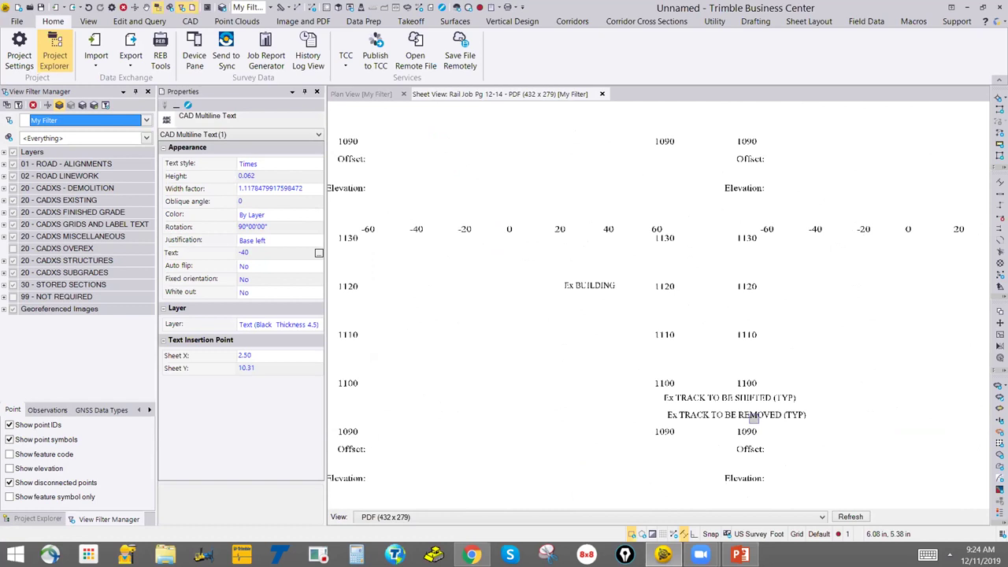
{"action": "scroll", "coordinate": [689, 353], "scroll_direction": "down", "scroll_amount": 3}
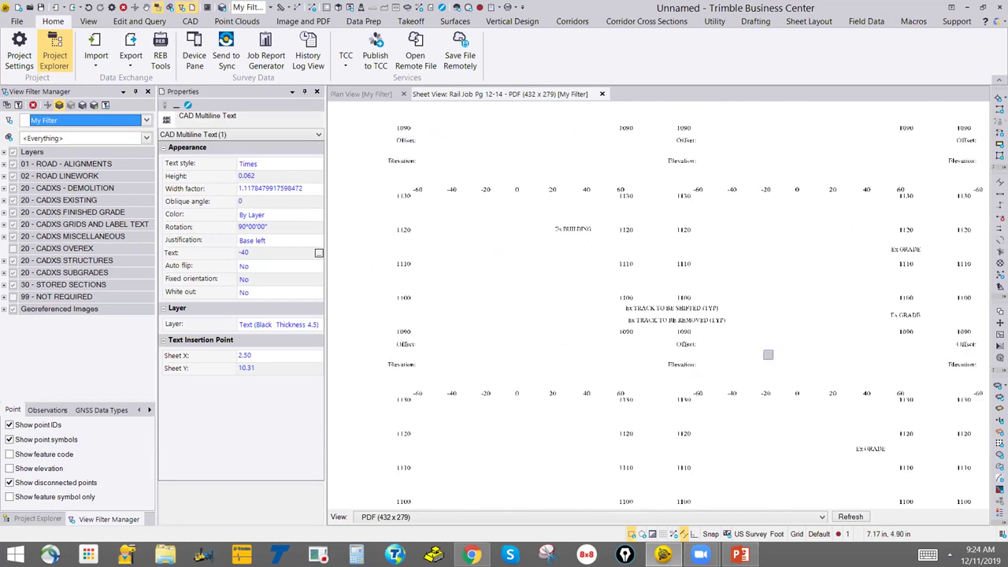
{"action": "scroll", "coordinate": [689, 291], "scroll_direction": "up", "scroll_amount": 2}
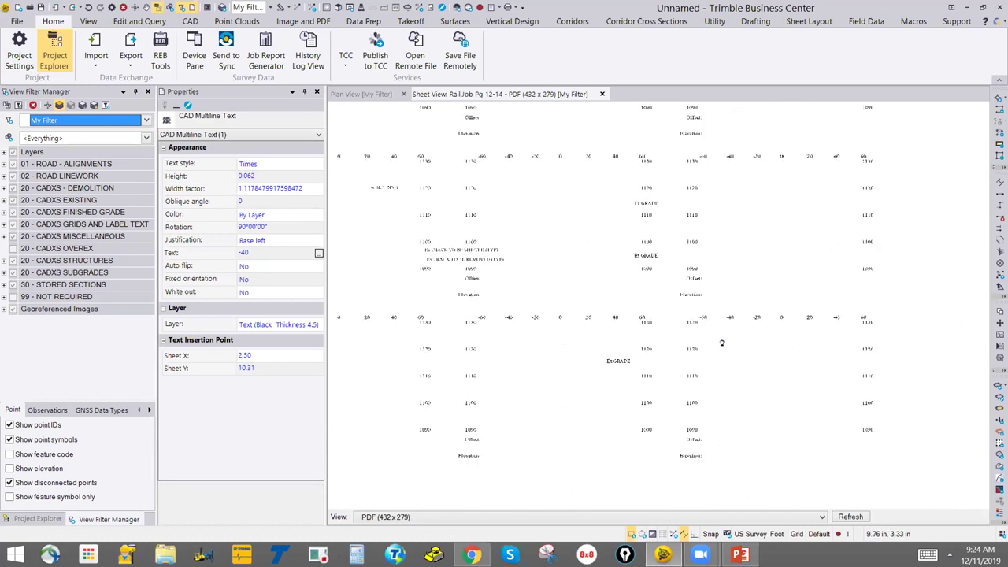
{"action": "scroll", "coordinate": [689, 329], "scroll_direction": "up", "scroll_amount": 2}
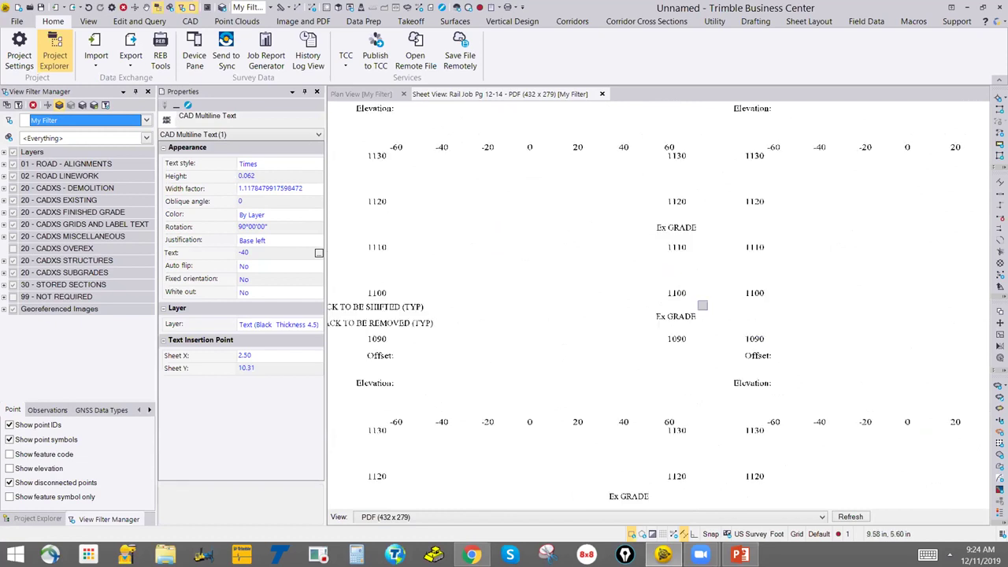
{"action": "scroll", "coordinate": [667, 285], "scroll_direction": "down", "scroll_amount": 5}
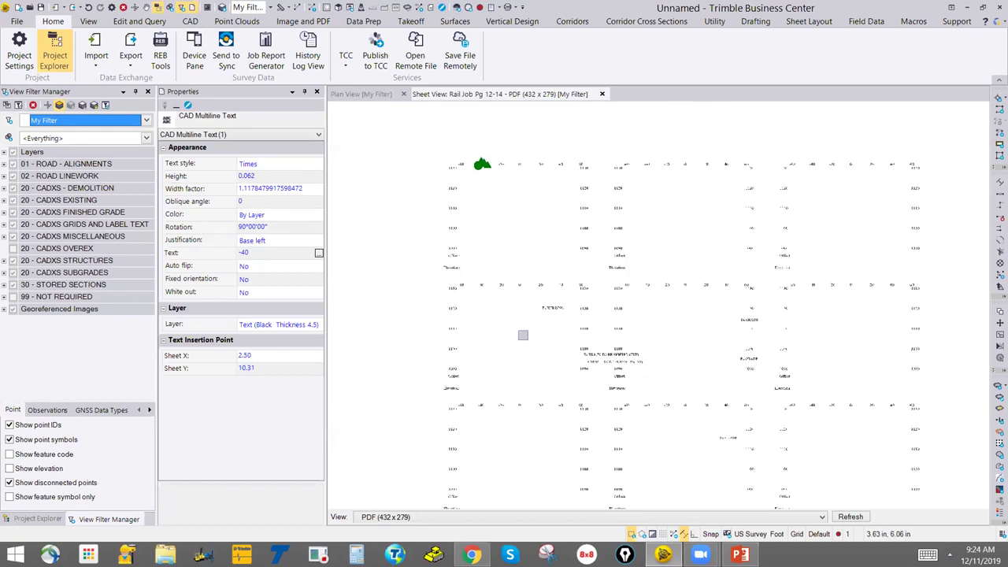
{"action": "scroll", "coordinate": [523, 335], "scroll_direction": "up", "scroll_amount": 1}
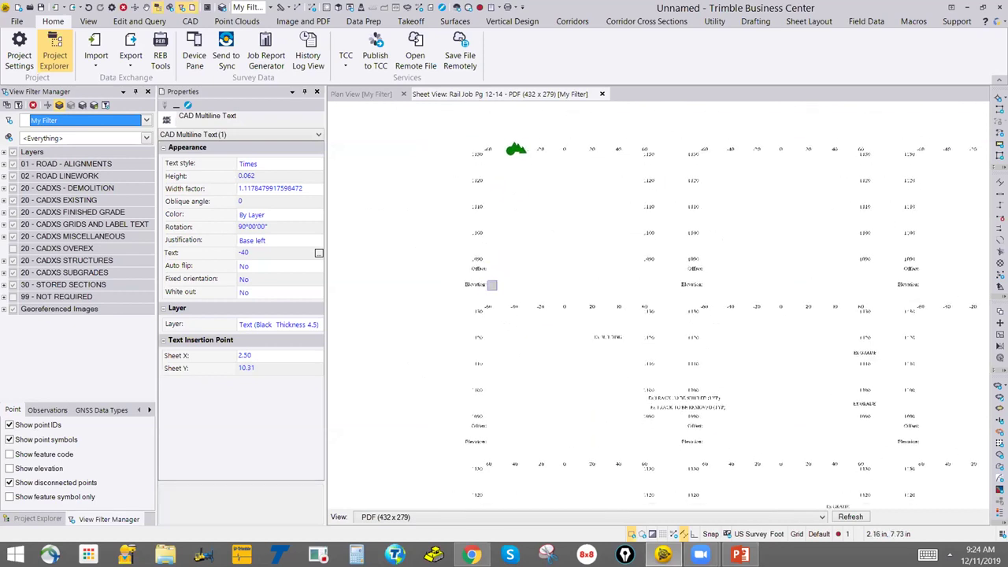
{"action": "left_click", "coordinate": [514, 277]}
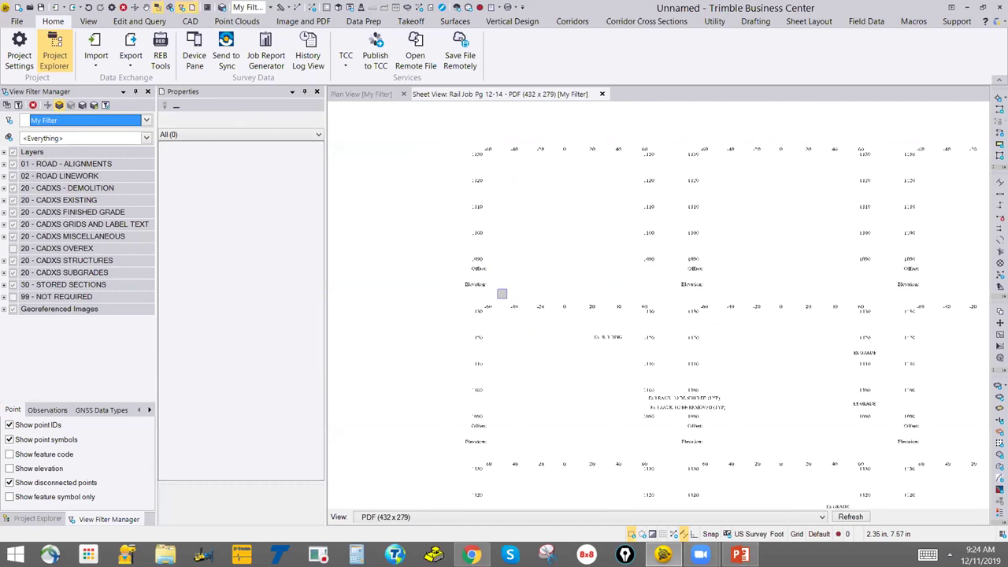
Window-select four Offset and Elevation labels in the top cross-sections and delete them.
{"action": "left_click_drag", "start_coordinate": [500, 293], "coordinate": [439, 258]}
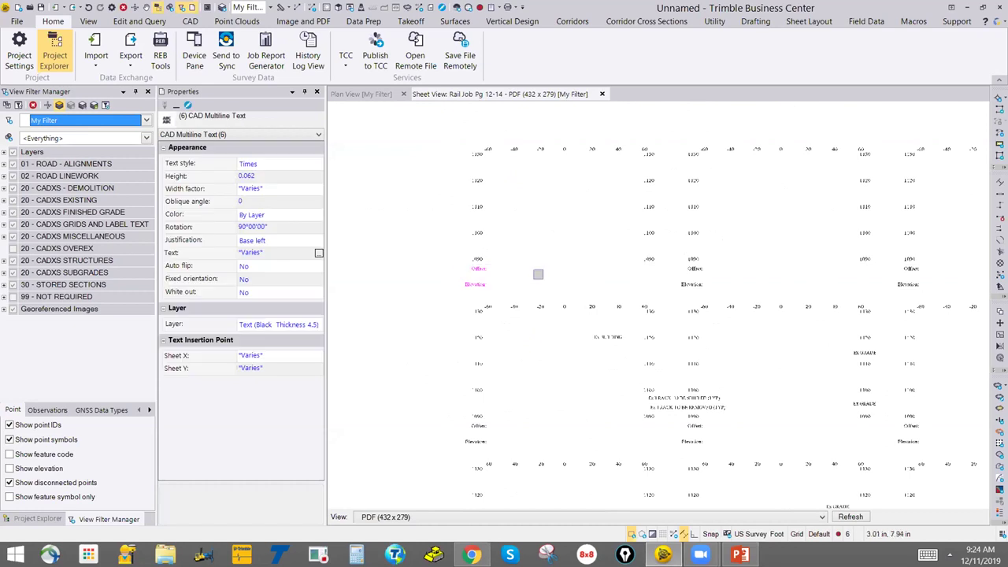
{"action": "key", "text": "Escape"}
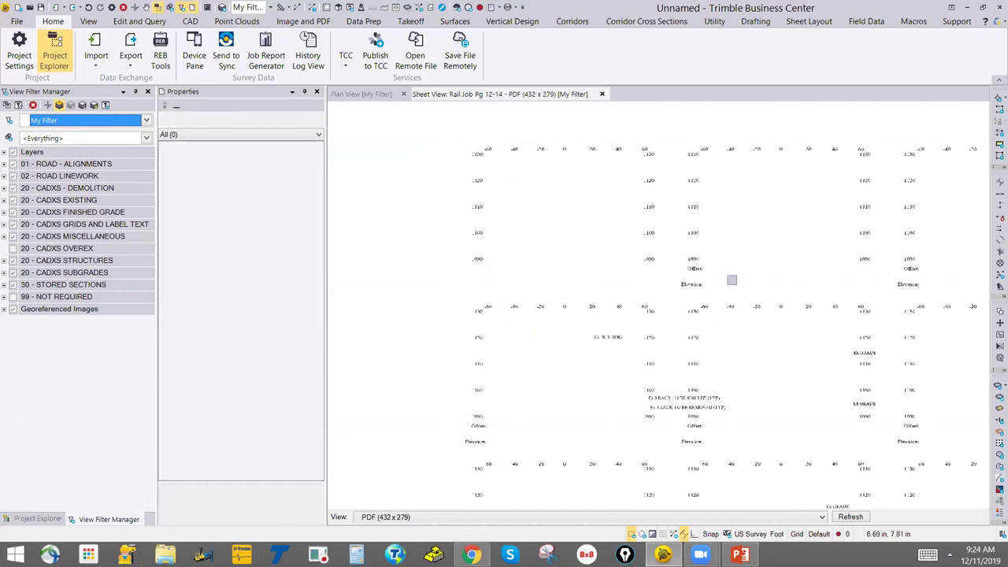
{"action": "left_click_drag", "start_coordinate": [718, 291], "coordinate": [647, 260]}
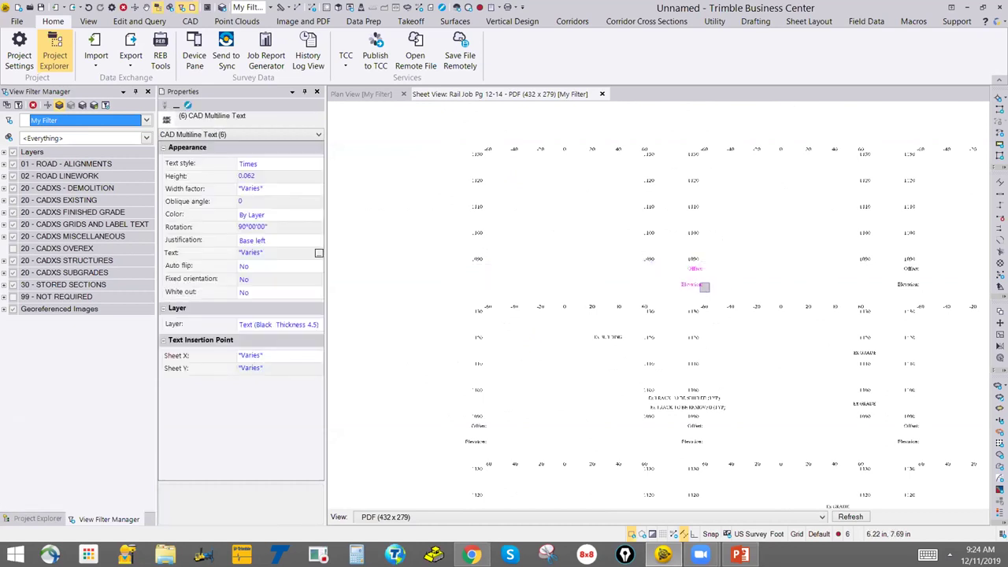
{"action": "key", "text": "Escape"}
{"action": "middle_click_drag", "start_coordinate": [715, 285], "coordinate": [732, 274]}
{"action": "left_click_drag", "start_coordinate": [737, 280], "coordinate": [659, 248]}
{"action": "key", "text": "Delete"}
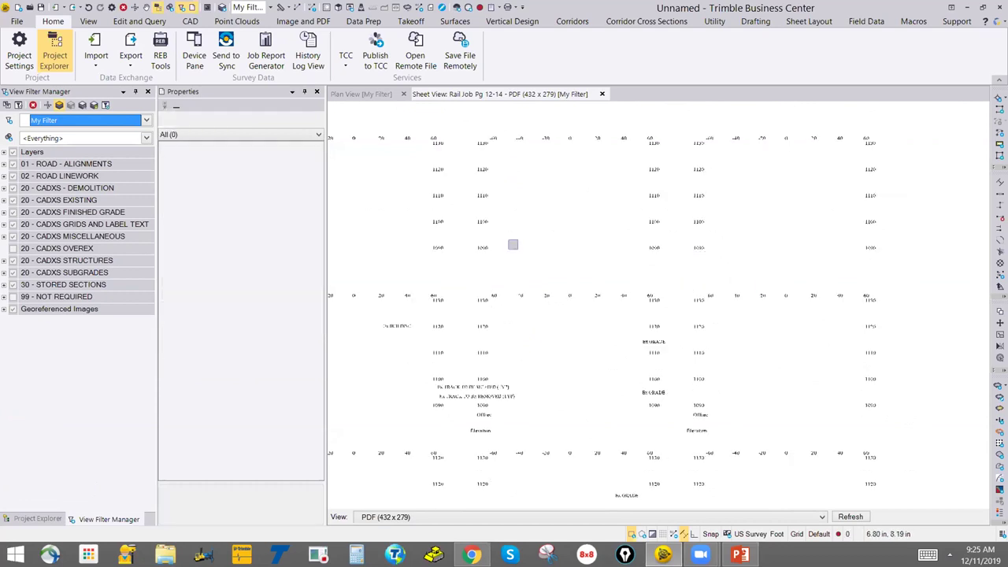
{"action": "scroll", "coordinate": [648, 325], "scroll_direction": "down", "scroll_amount": 1}
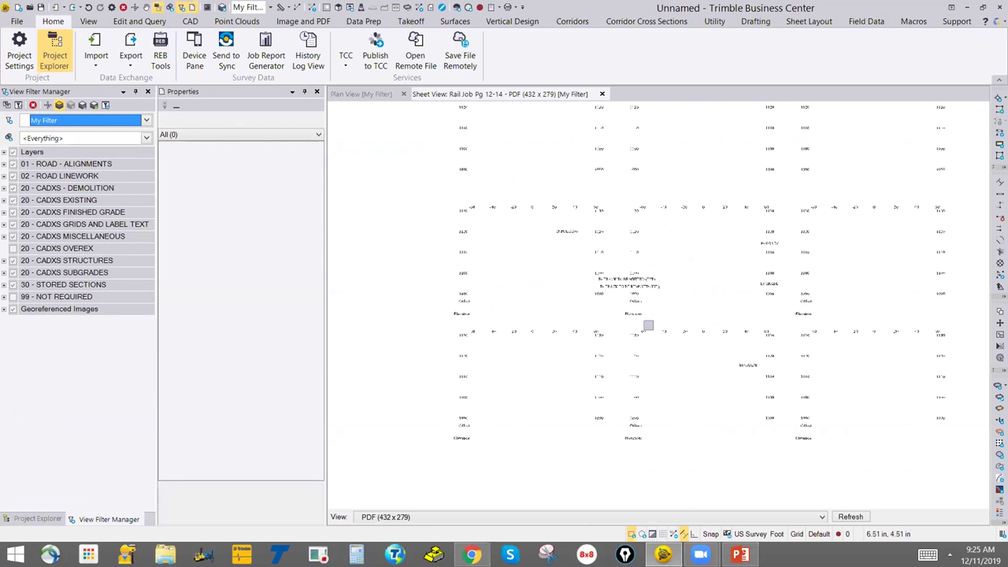
{"action": "scroll", "coordinate": [566, 290], "scroll_direction": "up", "scroll_amount": 2}
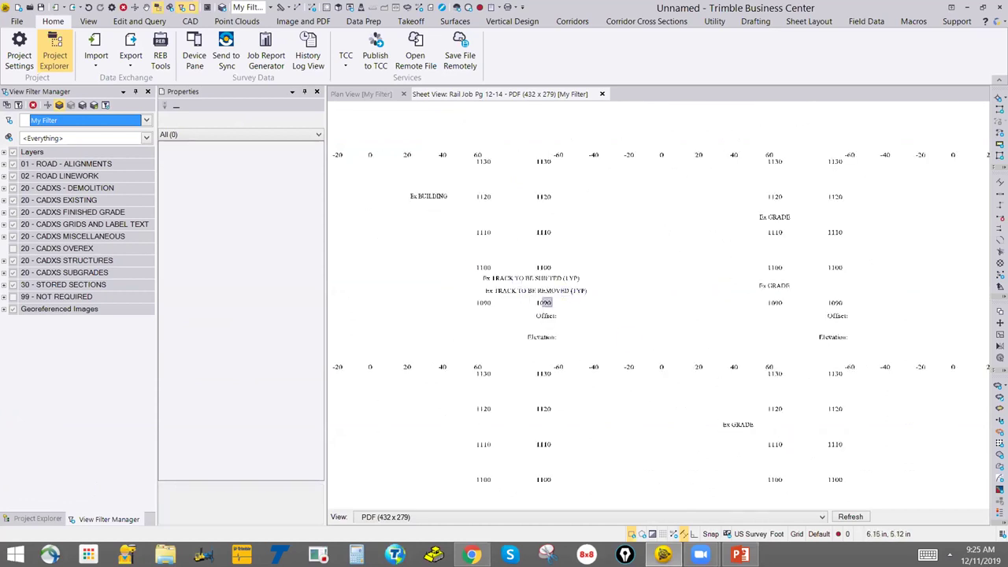
Use Advanced Select for CAD Multiline Text with Text equal to 'Elevation:' and delete all 15 matches.
{"action": "left_click", "coordinate": [132, 21]}
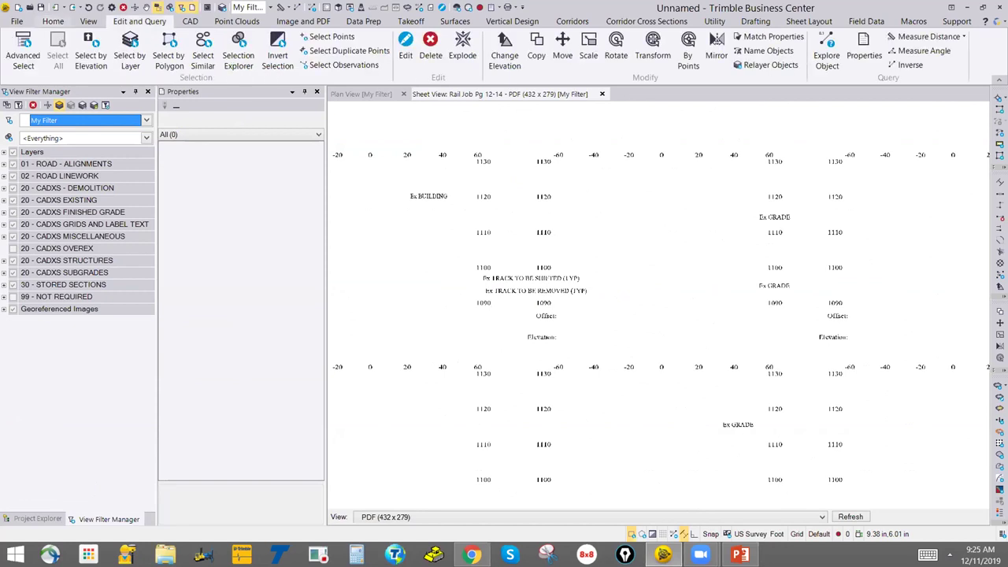
{"action": "left_click", "coordinate": [19, 44]}
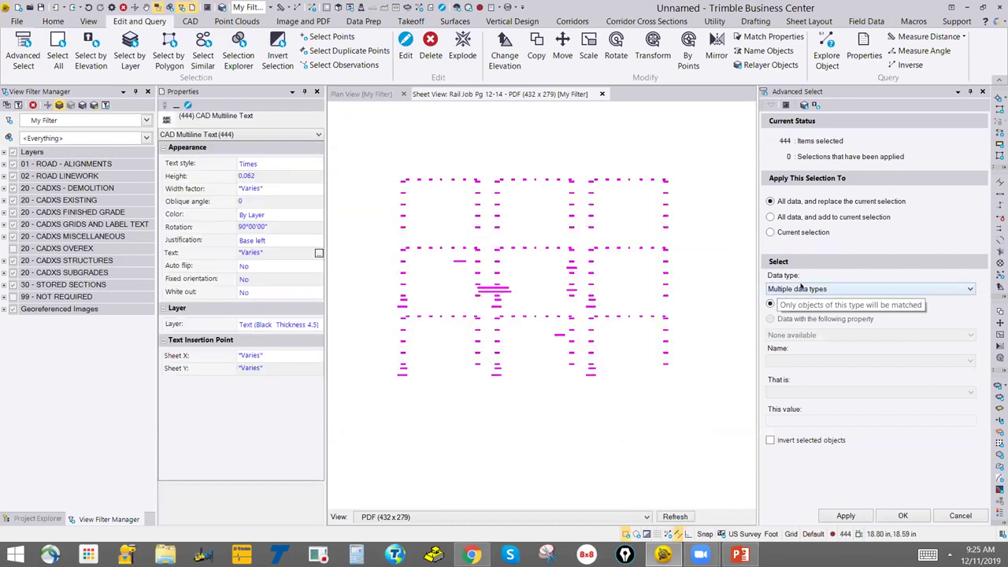
{"action": "left_click", "coordinate": [801, 288]}
{"action": "left_click", "coordinate": [811, 308]}
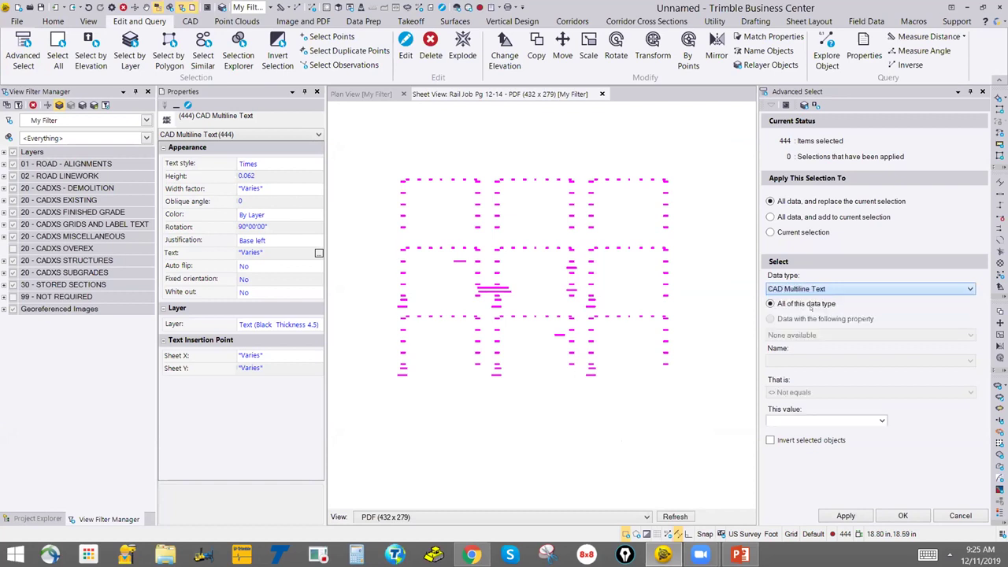
{"action": "left_click", "coordinate": [791, 318]}
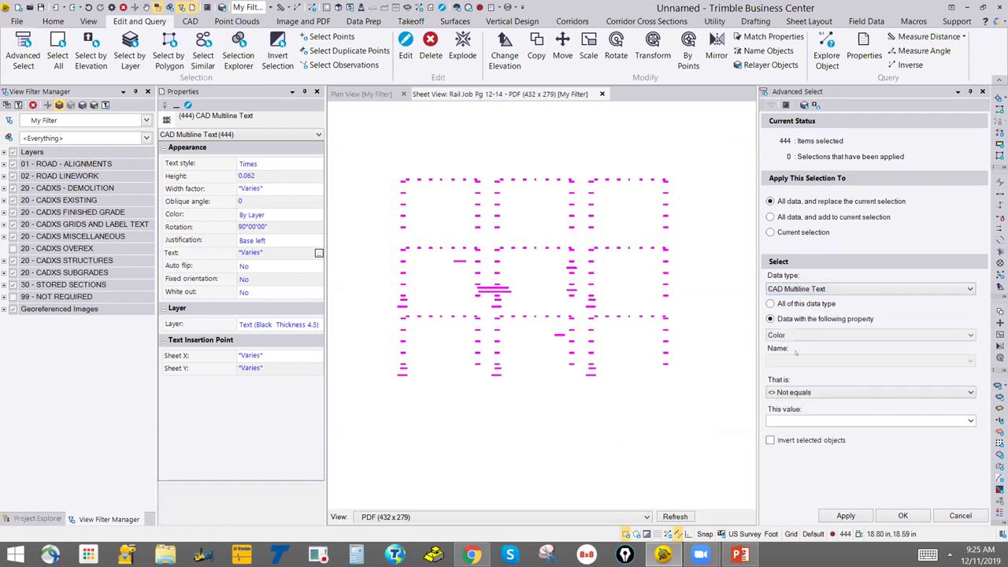
{"action": "left_click", "coordinate": [787, 333]}
{"action": "left_click", "coordinate": [828, 410]}
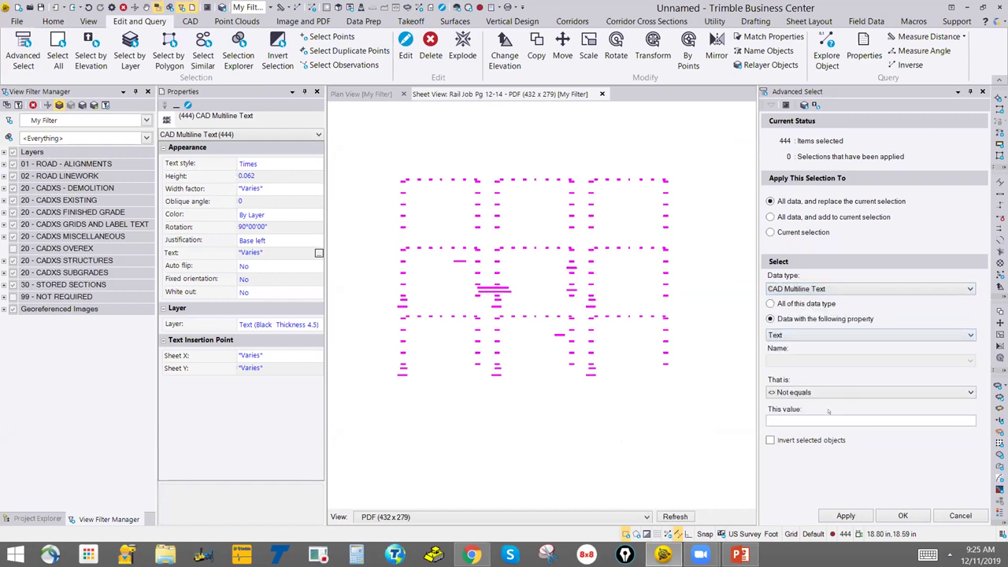
{"action": "left_click", "coordinate": [834, 392]}
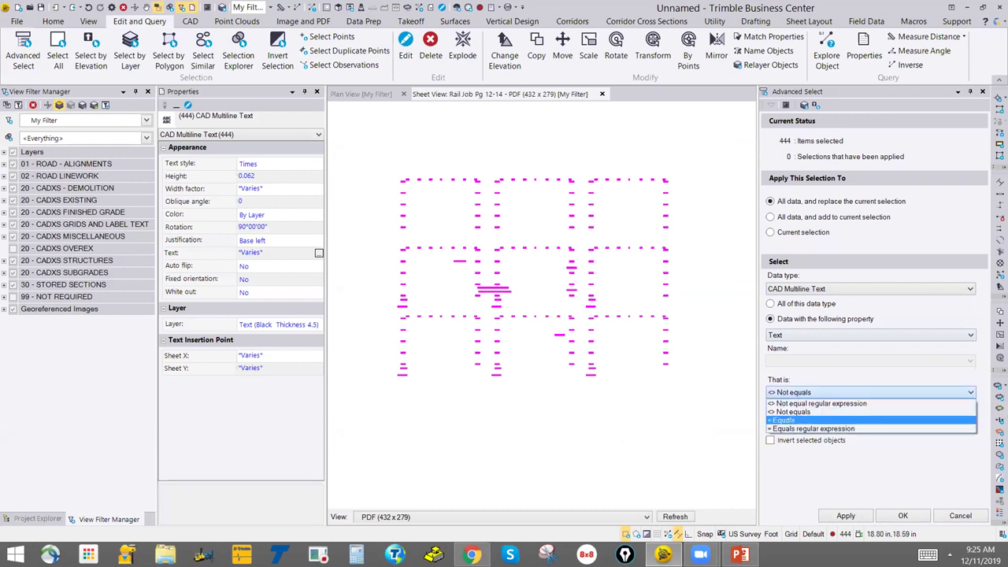
{"action": "left_click", "coordinate": [786, 418]}
{"action": "type", "text": "E"}
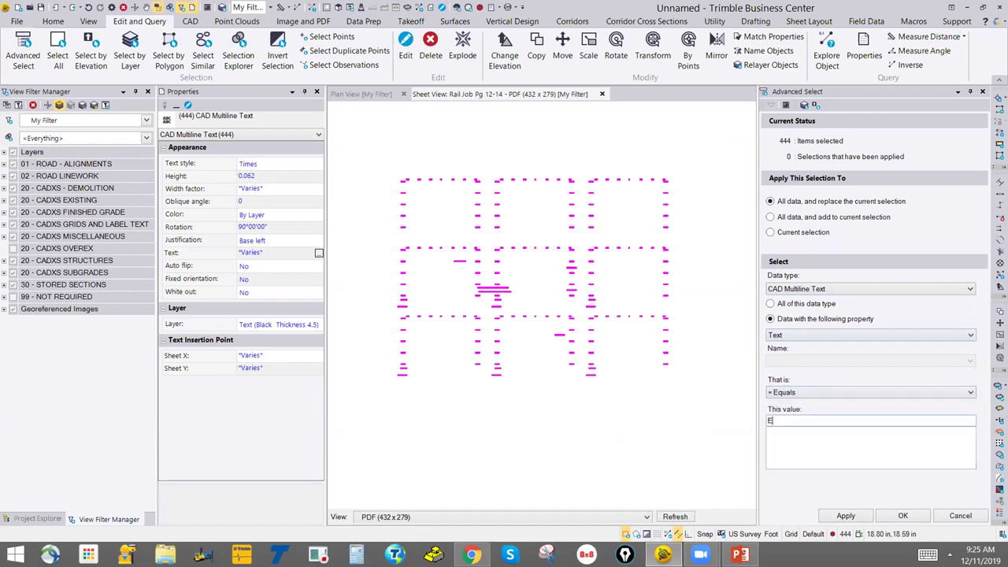
{"action": "type", "text": "levation"}
{"action": "key", "text": "Return"}
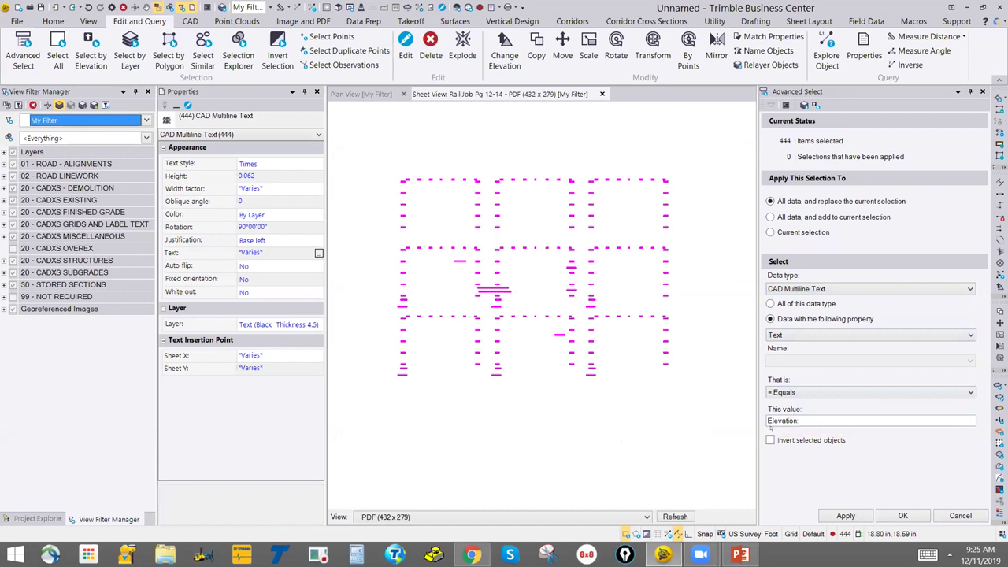
{"action": "left_click", "coordinate": [847, 514]}
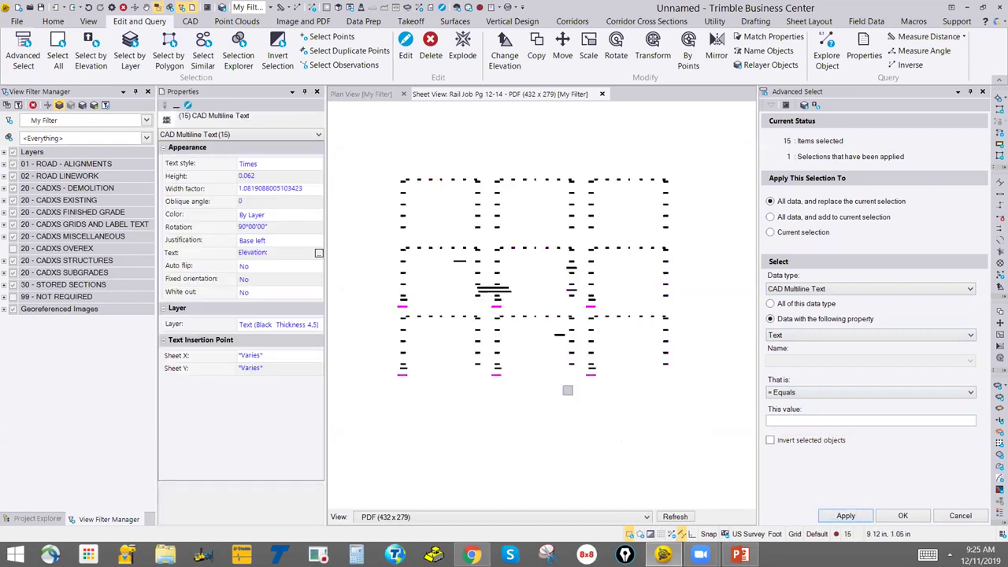
{"action": "left_click", "coordinate": [567, 390]}
Select the remaining sheet text and run Advanced Select again for 'Offs' labels.
{"action": "left_click_drag", "start_coordinate": [501, 253], "coordinate": [708, 402]}
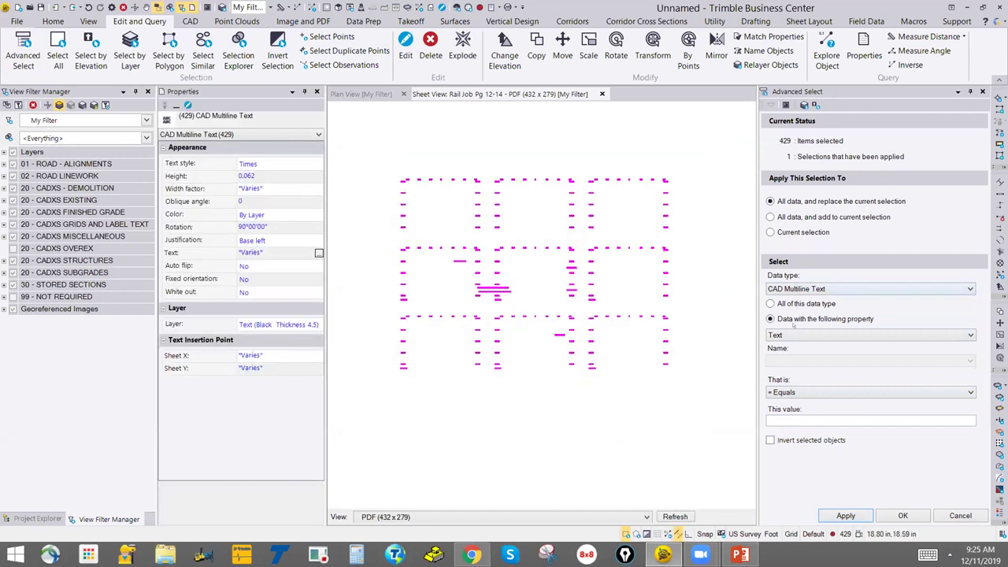
{"action": "left_click", "coordinate": [795, 417]}
{"action": "type", "text": "Offset"}
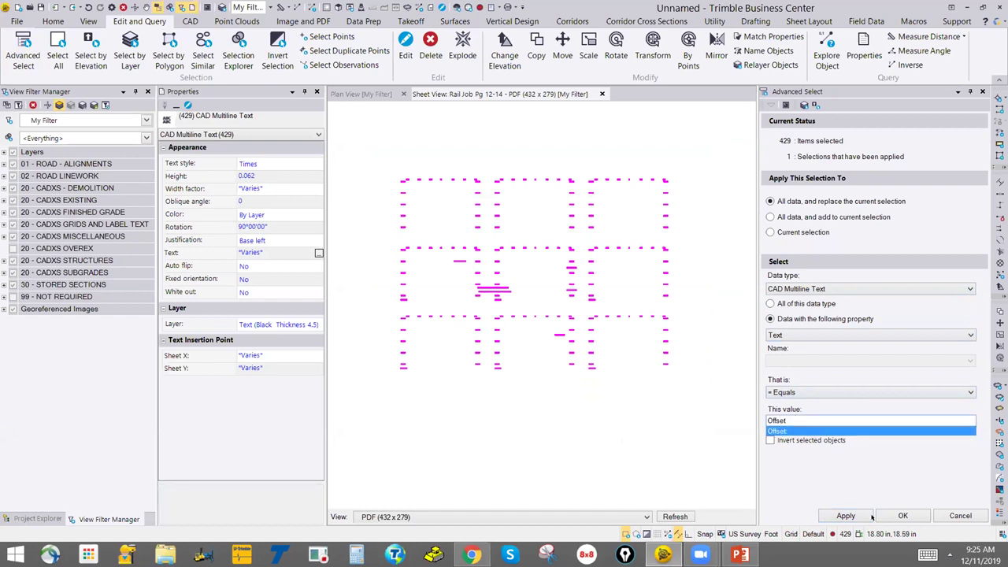
{"action": "left_click", "coordinate": [843, 515]}
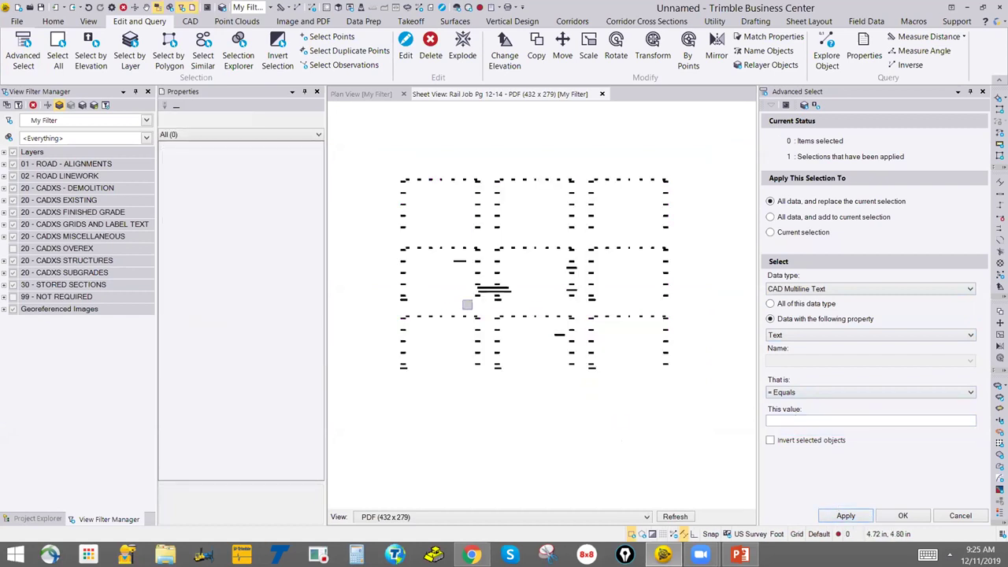
{"action": "scroll", "coordinate": [533, 307], "scroll_direction": "up", "scroll_amount": 3}
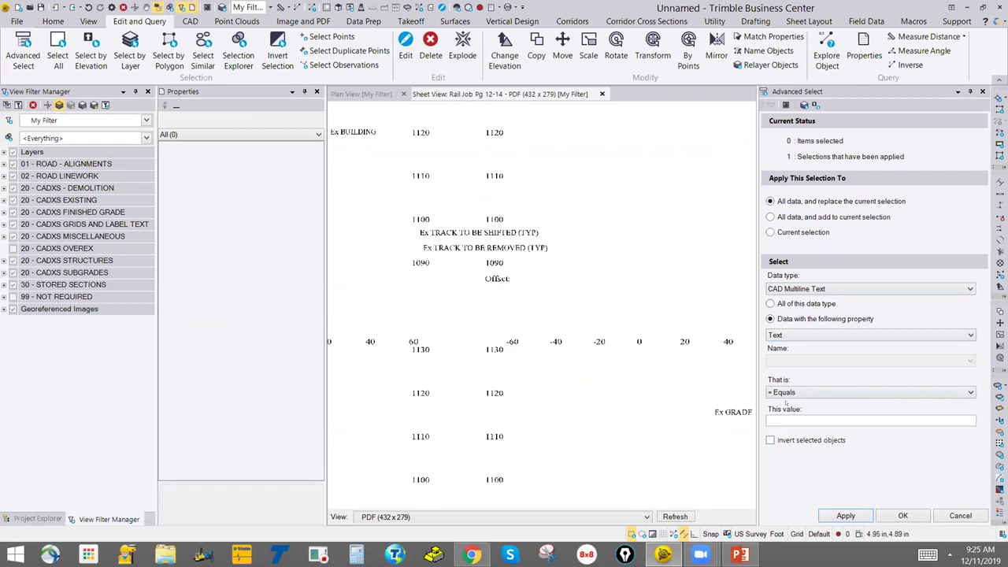
Window-select all sheet text and use Advanced Select to match Text equals 'Offset'.
{"action": "scroll", "coordinate": [621, 381], "scroll_direction": "down", "scroll_amount": 6}
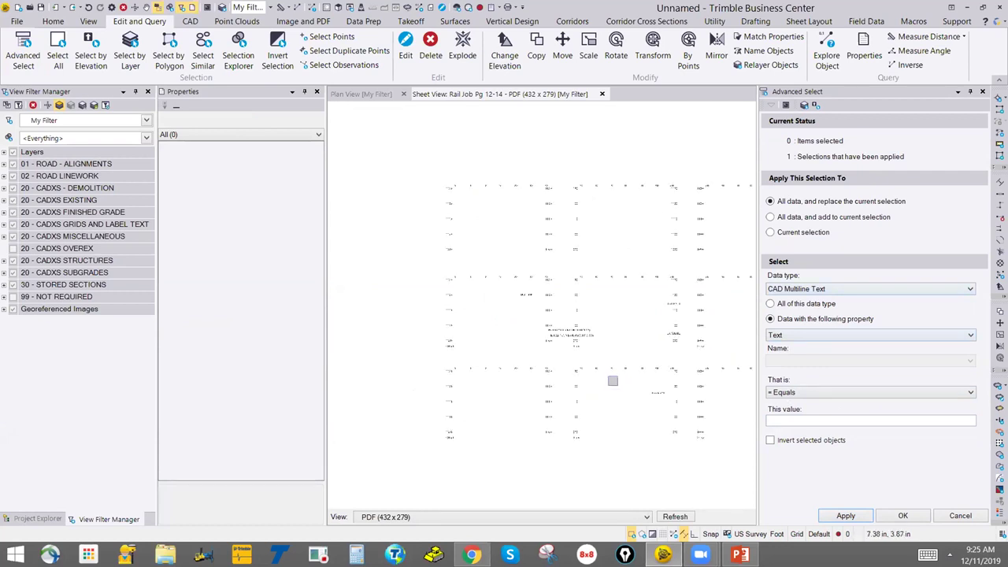
{"action": "mouse_move", "coordinate": [622, 400]}
{"action": "left_mouse_down"}
{"action": "mouse_move", "coordinate": [604, 370]}
{"action": "mouse_move", "coordinate": [399, 195]}
{"action": "left_mouse_up"}
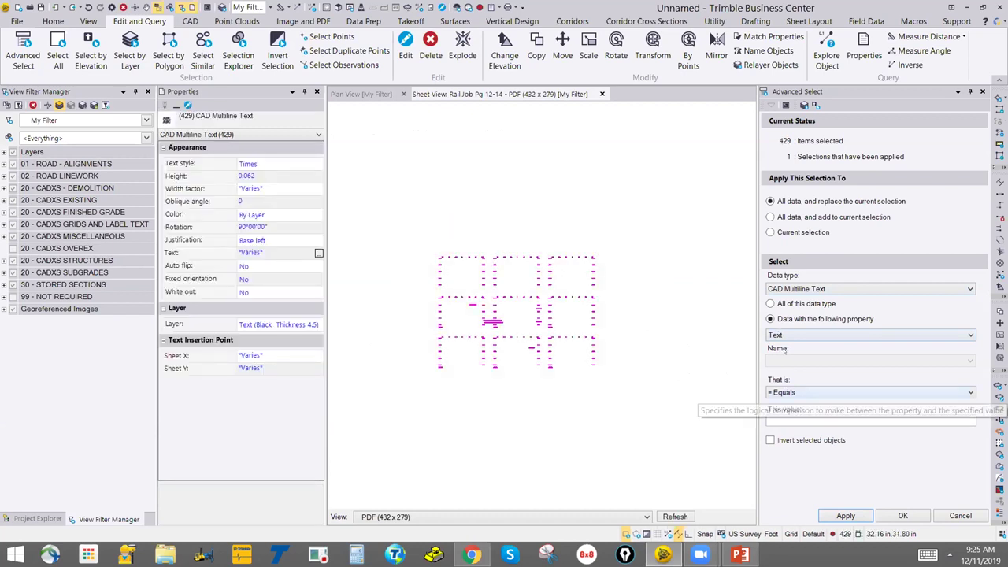
{"action": "left_click", "coordinate": [788, 334]}
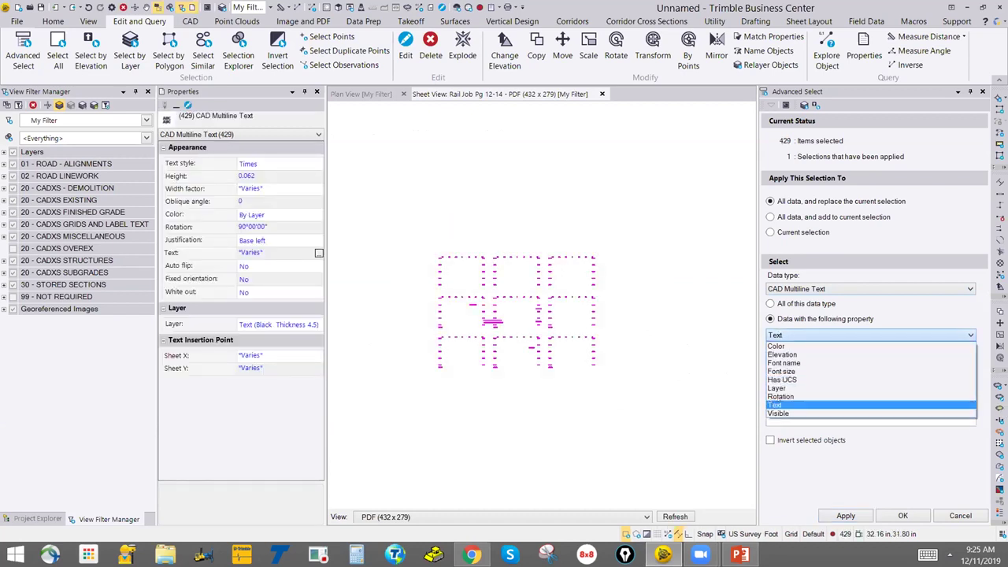
{"action": "left_click", "coordinate": [775, 404]}
{"action": "left_click", "coordinate": [796, 392]}
{"action": "left_click", "coordinate": [794, 407]}
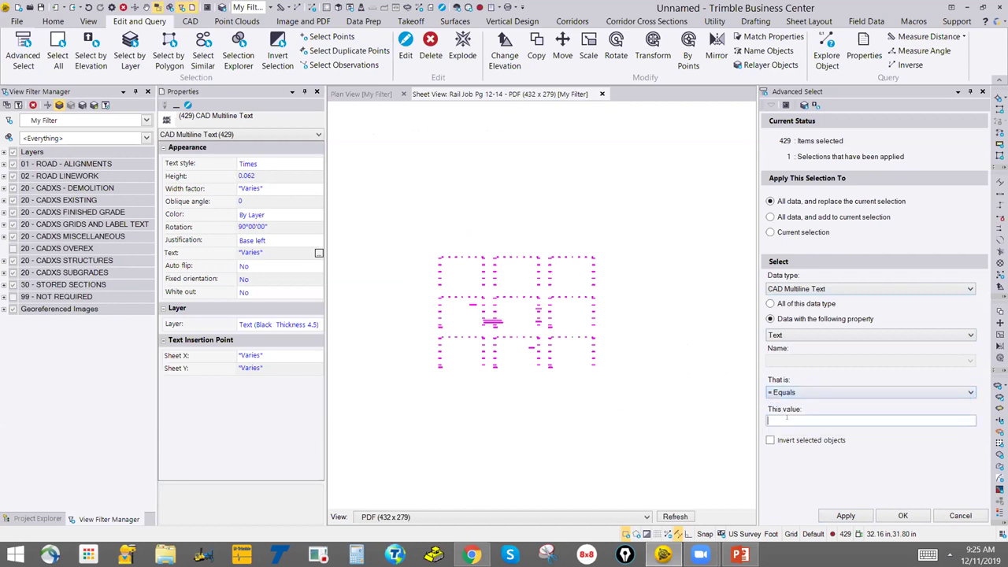
{"action": "type", "text": "Offset"}
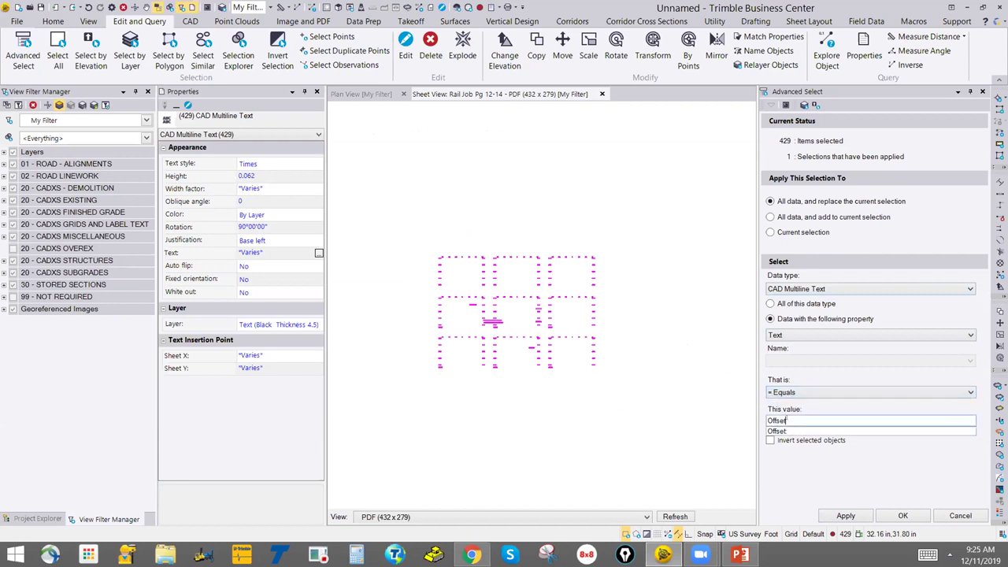
{"action": "key", "text": "Down"}
{"action": "key", "text": "Return"}
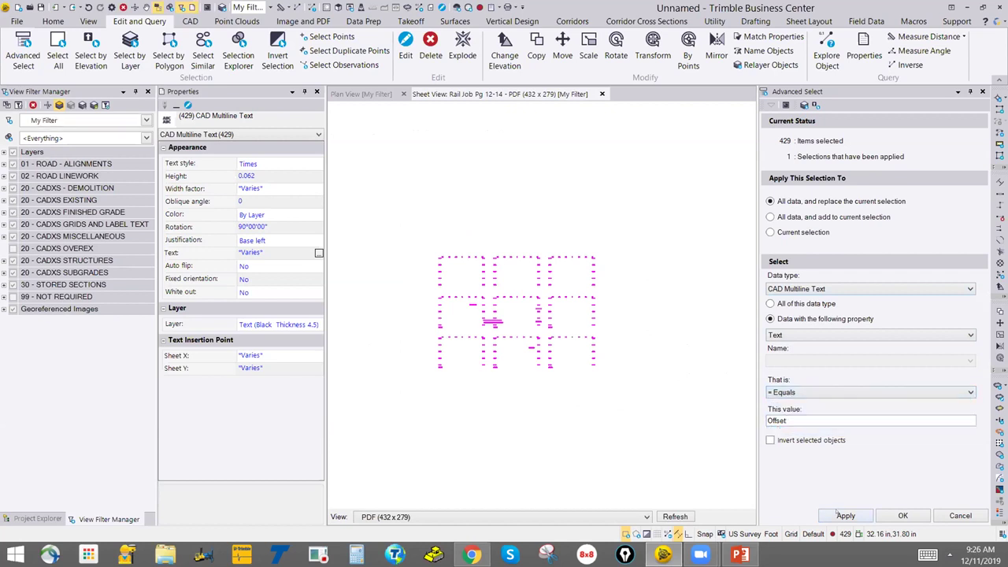
Delete the 15 selected Offset labels.
{"action": "left_click", "coordinate": [542, 356]}
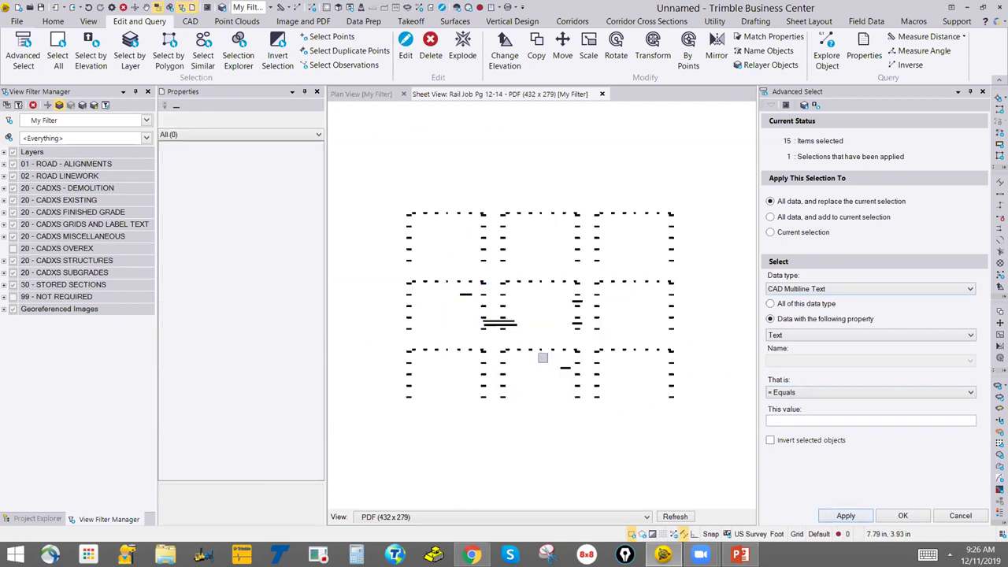
{"action": "scroll", "coordinate": [485, 329], "scroll_direction": "up", "scroll_amount": 3}
{"action": "scroll", "coordinate": [486, 323], "scroll_direction": "down", "scroll_amount": 5}
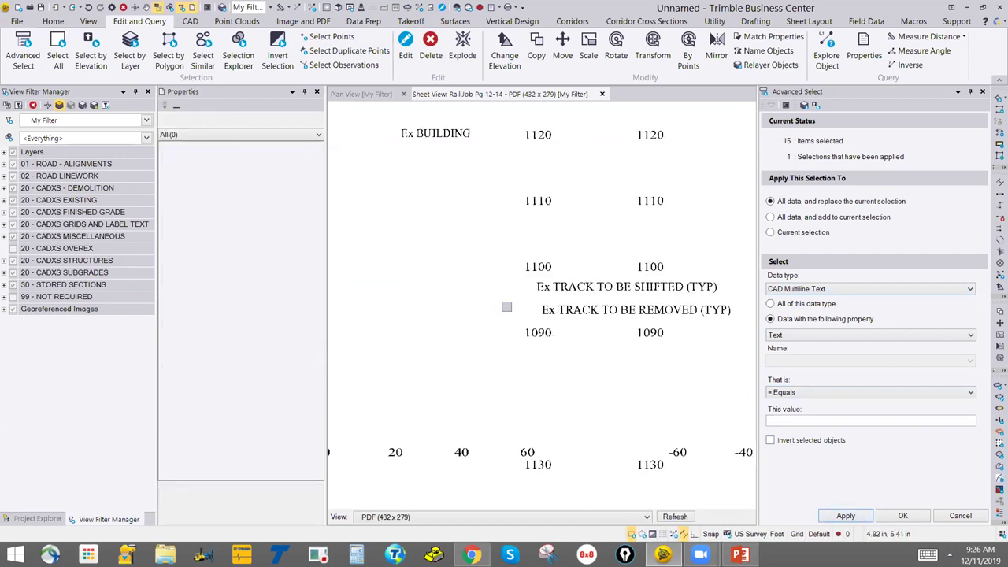
{"action": "scroll", "coordinate": [496, 300], "scroll_direction": "down", "scroll_amount": 3}
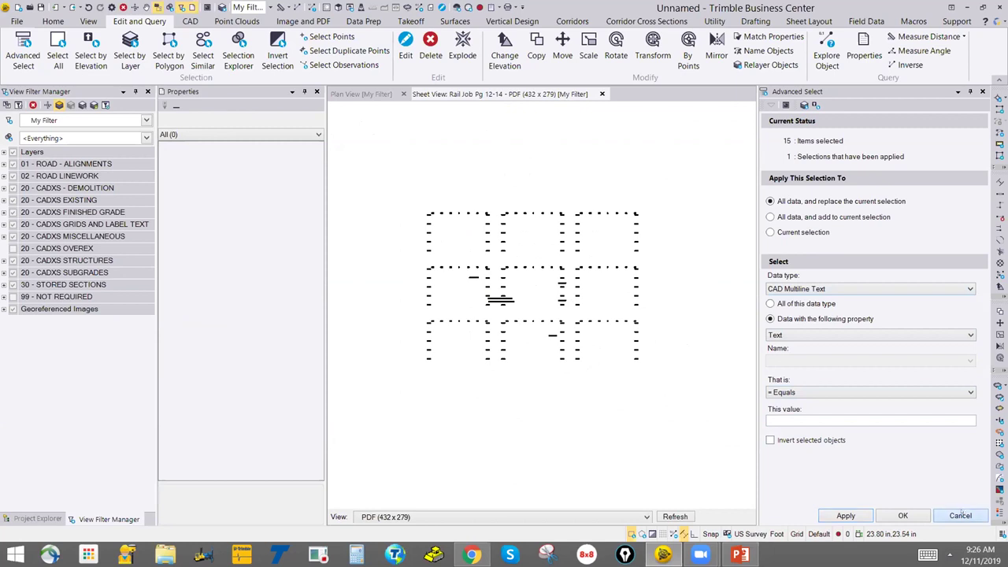
Close Advanced Select and delete the two Ex TRACK notes.
{"action": "left_click", "coordinate": [960, 515]}
{"action": "scroll", "coordinate": [626, 362], "scroll_direction": "up", "scroll_amount": 5}
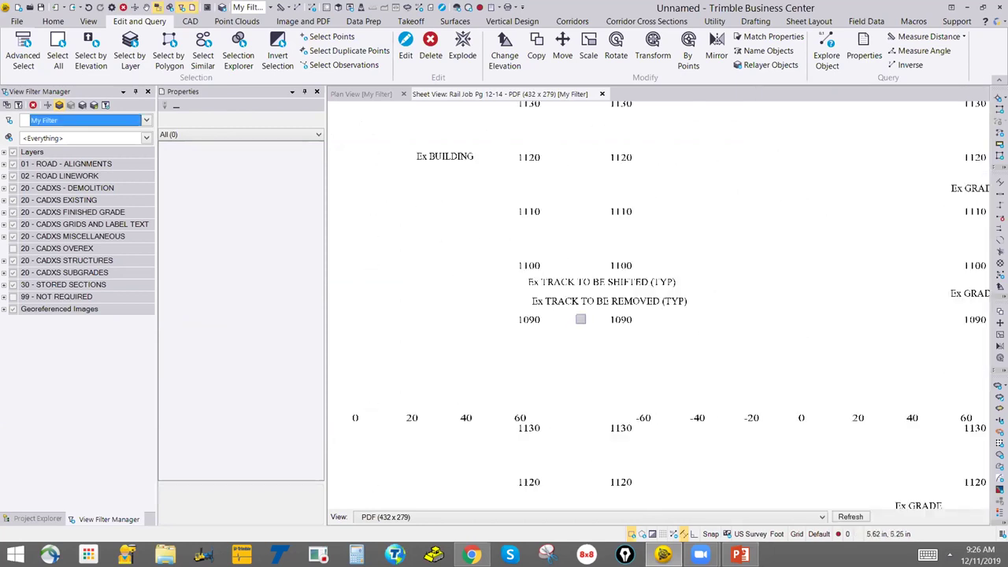
{"action": "scroll", "coordinate": [580, 318], "scroll_direction": "up", "scroll_amount": 2}
{"action": "left_click_drag", "start_coordinate": [752, 306], "coordinate": [484, 252]}
{"action": "key", "text": "Delete"}
{"action": "scroll", "coordinate": [549, 302], "scroll_direction": "down", "scroll_amount": 3}
{"action": "scroll", "coordinate": [550, 302], "scroll_direction": "up", "scroll_amount": 3}
Delete both Ex GRADE labels from the sheet.
{"action": "left_click", "coordinate": [595, 296]}
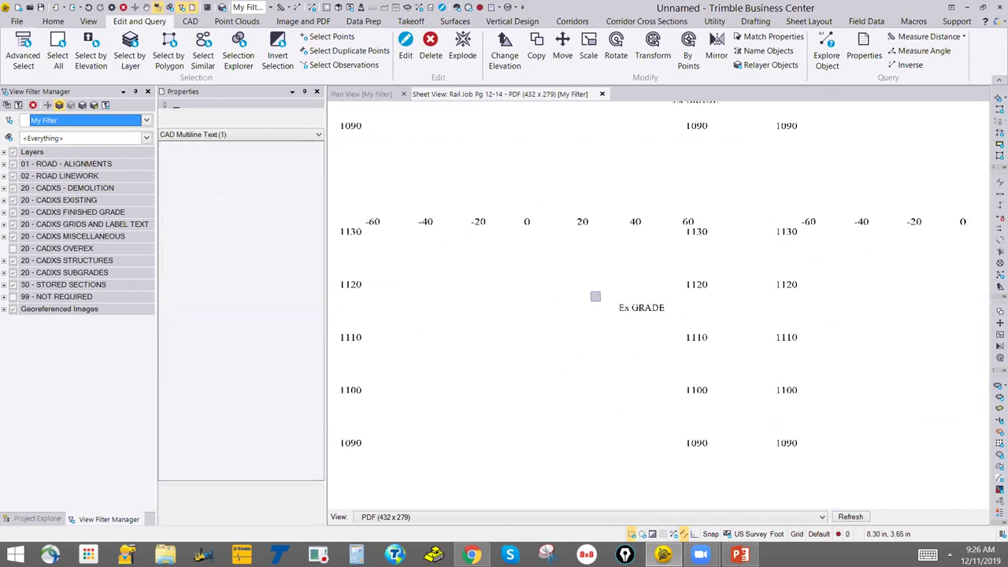
{"action": "key", "text": "Delete"}
{"action": "scroll", "coordinate": [618, 318], "scroll_direction": "down", "scroll_amount": 3}
{"action": "scroll", "coordinate": [656, 239], "scroll_direction": "up", "scroll_amount": 2}
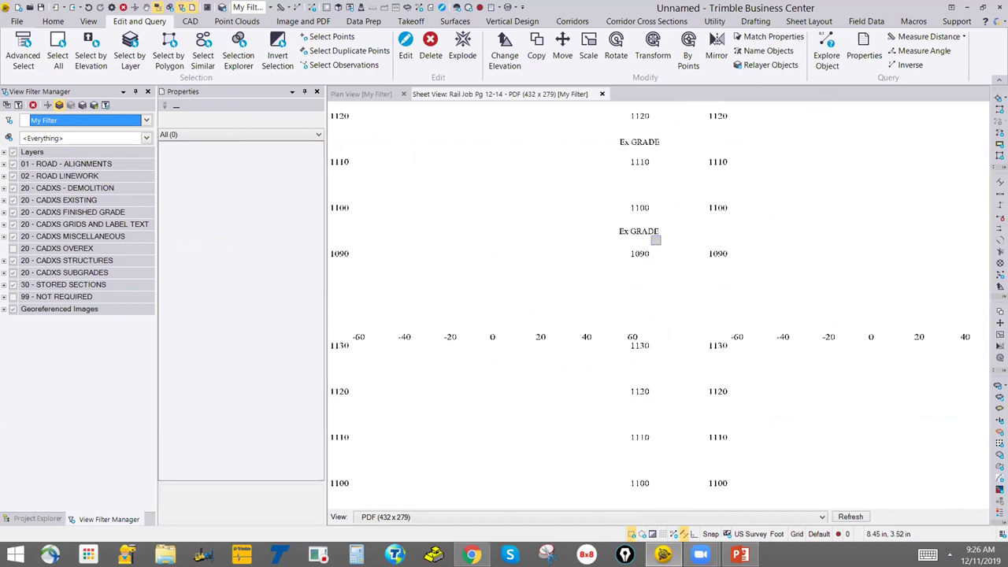
{"action": "scroll", "coordinate": [656, 239], "scroll_direction": "up", "scroll_amount": 1}
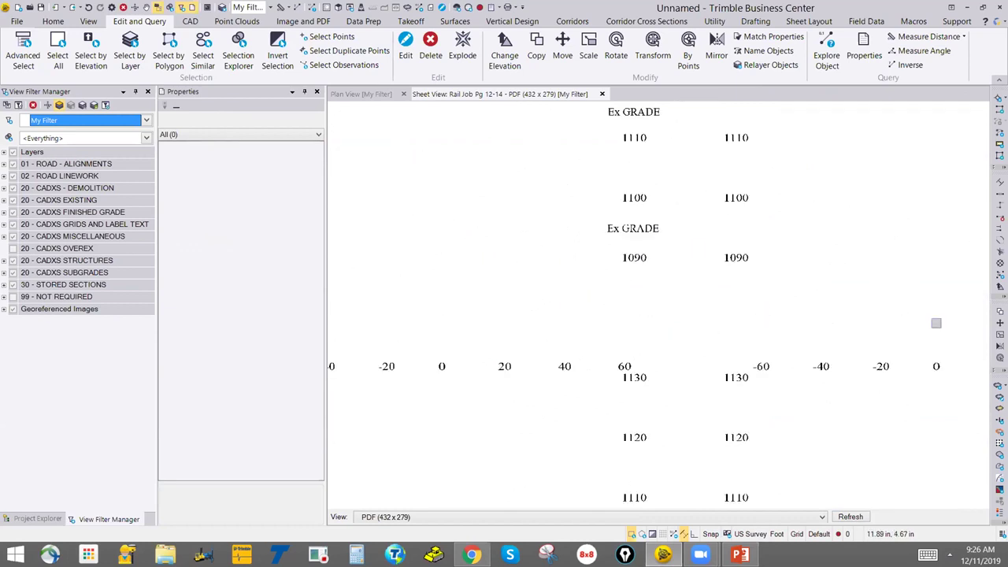
{"action": "left_click_drag", "start_coordinate": [689, 247], "coordinate": [556, 209]}
{"action": "key", "text": "Delete"}
Delete the Ex BUILDING note.
{"action": "right_click_drag", "start_coordinate": [636, 201], "coordinate": [641, 326]}
{"action": "key", "text": "Escape"}
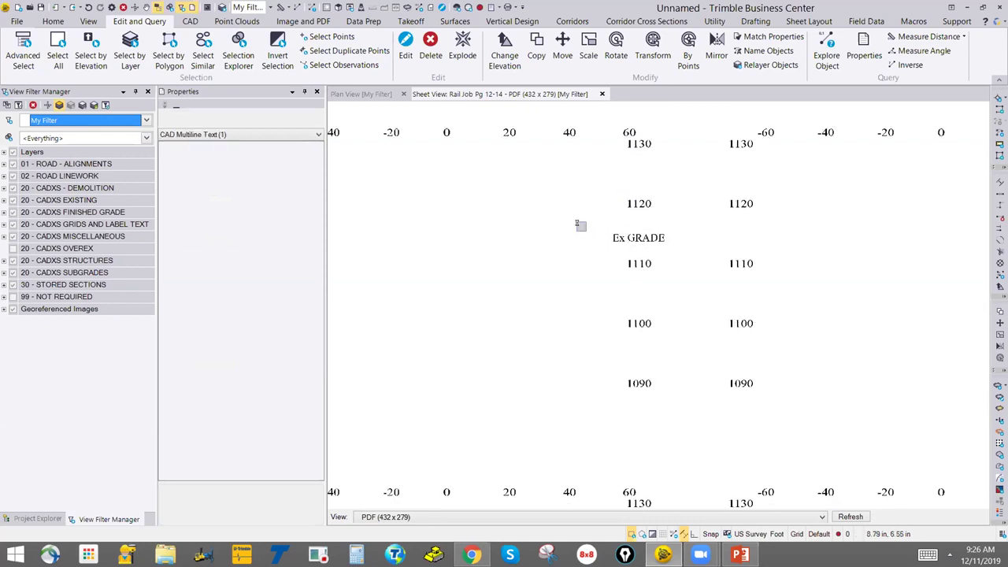
{"action": "scroll", "coordinate": [628, 249], "scroll_direction": "down", "scroll_amount": 3}
{"action": "right_click_drag", "start_coordinate": [637, 301], "coordinate": [603, 304]}
{"action": "key", "text": "Escape"}
{"action": "left_click_drag", "start_coordinate": [570, 263], "coordinate": [498, 230]}
{"action": "key", "text": "Delete"}
{"action": "scroll", "coordinate": [532, 277], "scroll_direction": "down", "scroll_amount": 1}
Find and delete the first duplicate right-hand elevation label column.
{"action": "middle_click_drag", "start_coordinate": [607, 263], "coordinate": [577, 211]}
{"action": "middle_click_drag", "start_coordinate": [548, 288], "coordinate": [612, 375]}
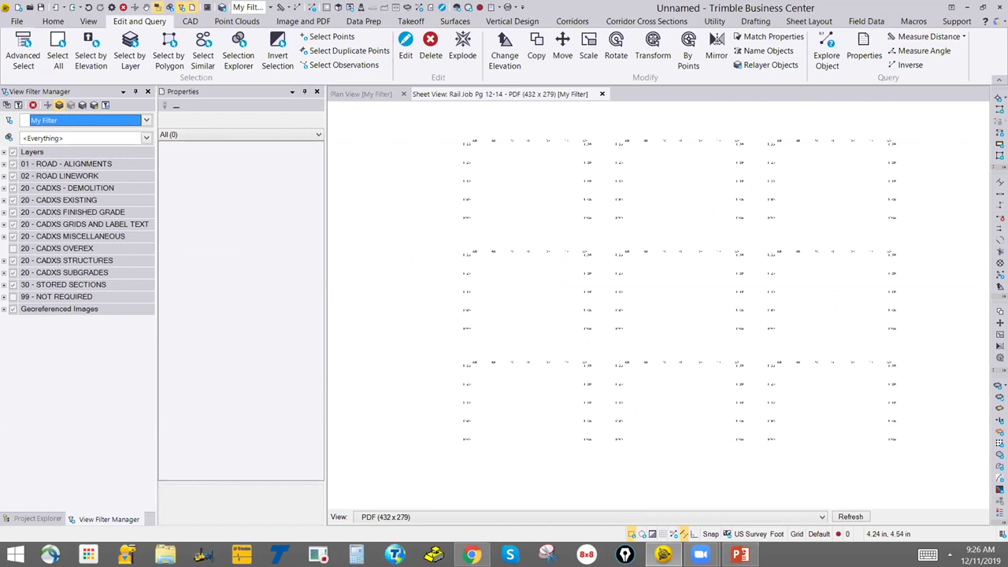
{"action": "scroll", "coordinate": [499, 229], "scroll_direction": "up", "scroll_amount": 2}
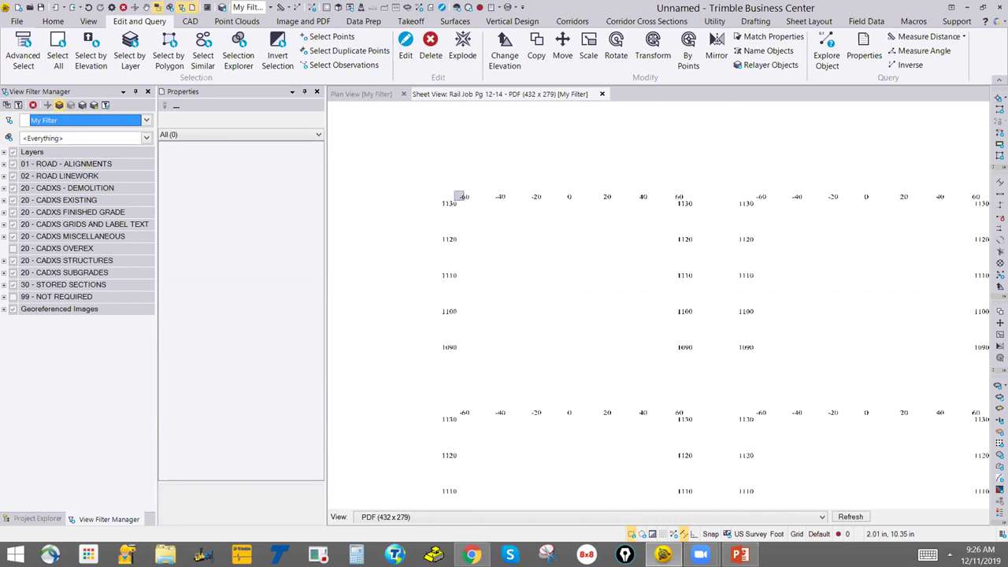
{"action": "scroll", "coordinate": [461, 236], "scroll_direction": "up", "scroll_amount": 1}
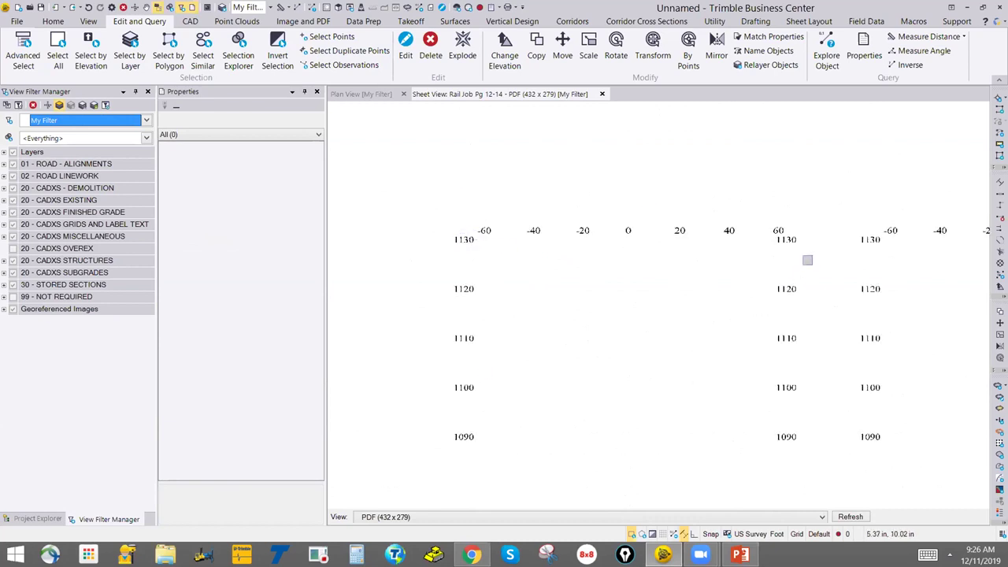
{"action": "middle_click_drag", "start_coordinate": [792, 266], "coordinate": [721, 245]}
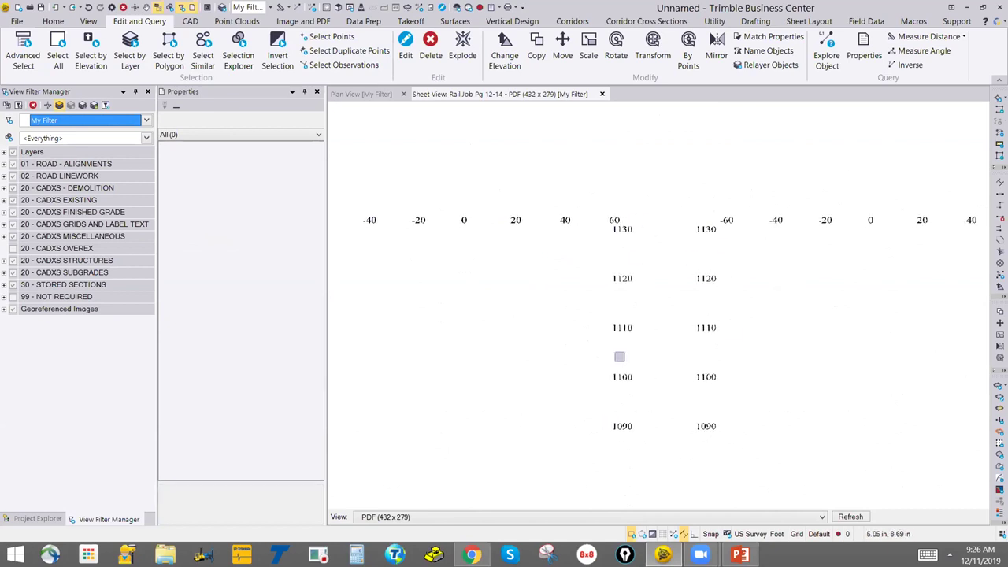
{"action": "left_click_drag", "start_coordinate": [643, 445], "coordinate": [598, 221]}
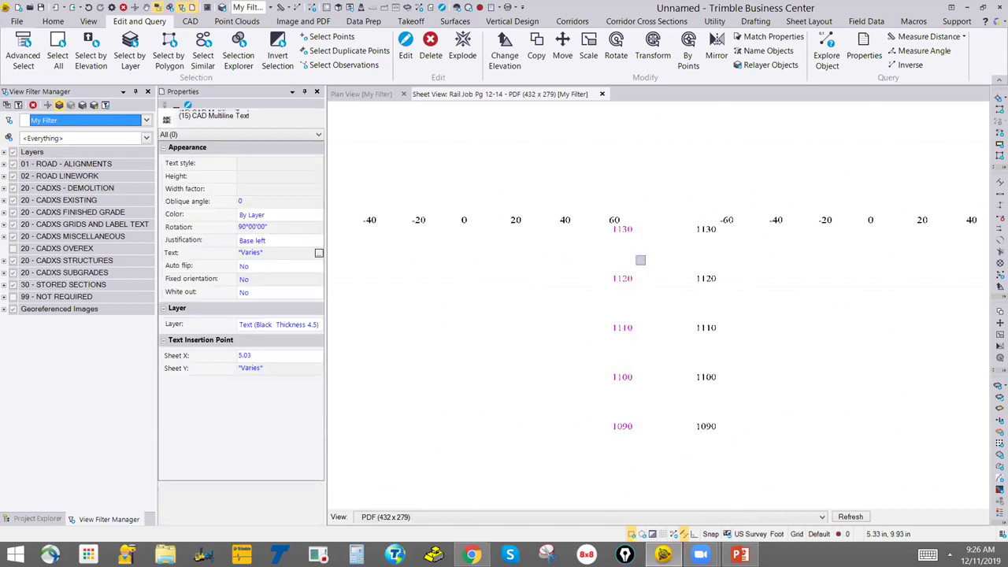
{"action": "key", "text": "Escape"}
{"action": "scroll", "coordinate": [640, 259], "scroll_direction": "down", "scroll_amount": 4}
{"action": "left_click_drag", "start_coordinate": [723, 335], "coordinate": [694, 230]}
{"action": "key", "text": "Escape"}
{"action": "left_click_drag", "start_coordinate": [928, 349], "coordinate": [891, 236]}
{"action": "key", "text": "Escape"}
{"action": "scroll", "coordinate": [866, 358], "scroll_direction": "down", "scroll_amount": 2}
{"action": "left_click_drag", "start_coordinate": [877, 354], "coordinate": [828, 228]}
{"action": "middle_click_drag", "start_coordinate": [844, 266], "coordinate": [808, 291]}
{"action": "left_click_drag", "start_coordinate": [849, 370], "coordinate": [785, 253]}
{"action": "key", "text": "Delete"}
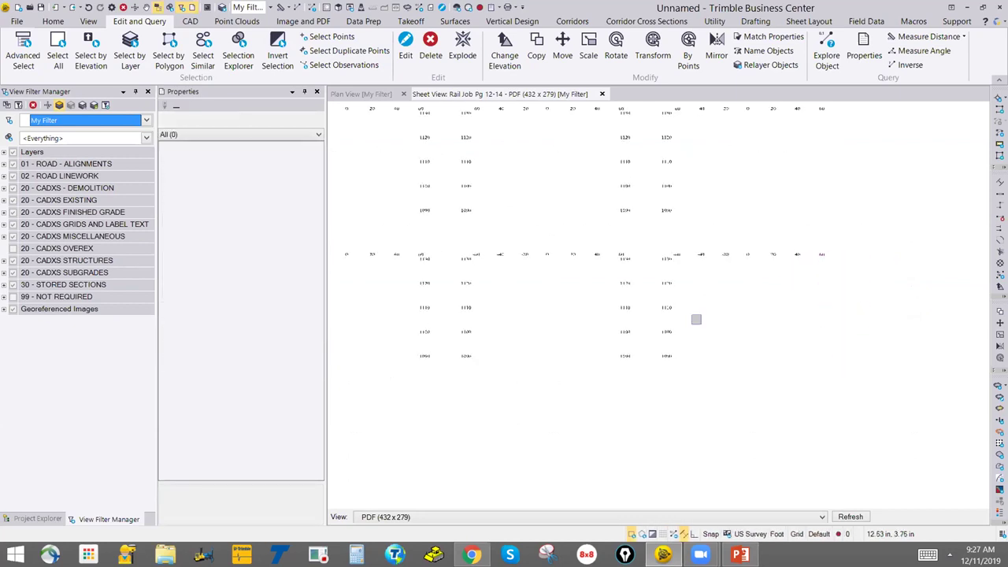
Delete the remaining duplicate elevation label columns, including the 1170–1090 column.
{"action": "left_click_drag", "start_coordinate": [682, 368], "coordinate": [653, 285]}
{"action": "left_click_drag", "start_coordinate": [636, 378], "coordinate": [606, 263]}
{"action": "key", "text": "Delete"}
{"action": "middle_click_drag", "start_coordinate": [616, 286], "coordinate": [638, 342]}
{"action": "left_click_drag", "start_coordinate": [614, 386], "coordinate": [582, 269]}
{"action": "key", "text": "Delete"}
{"action": "middle_click_drag", "start_coordinate": [581, 289], "coordinate": [569, 237]}
{"action": "left_click_drag", "start_coordinate": [609, 330], "coordinate": [573, 218]}
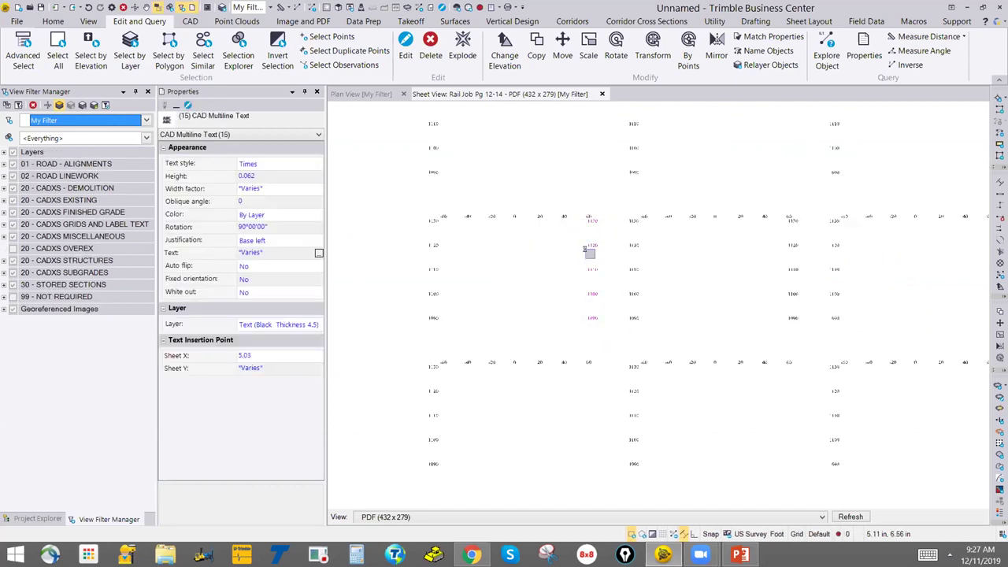
{"action": "key", "text": "Delete"}
{"action": "left_click_drag", "start_coordinate": [804, 334], "coordinate": [758, 220]}
{"action": "key", "text": "Delete"}
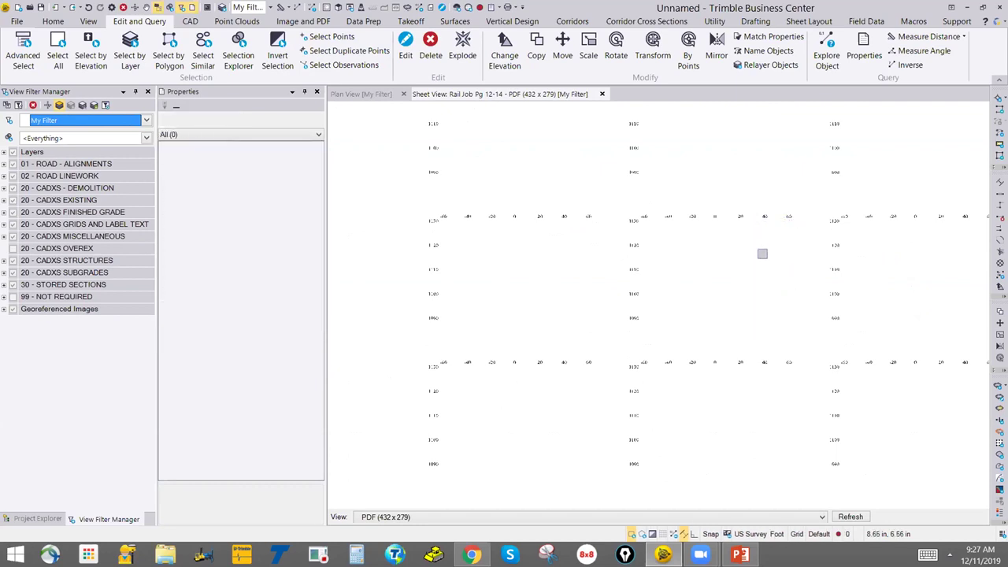
{"action": "scroll", "coordinate": [686, 319], "scroll_direction": "down", "scroll_amount": 2}
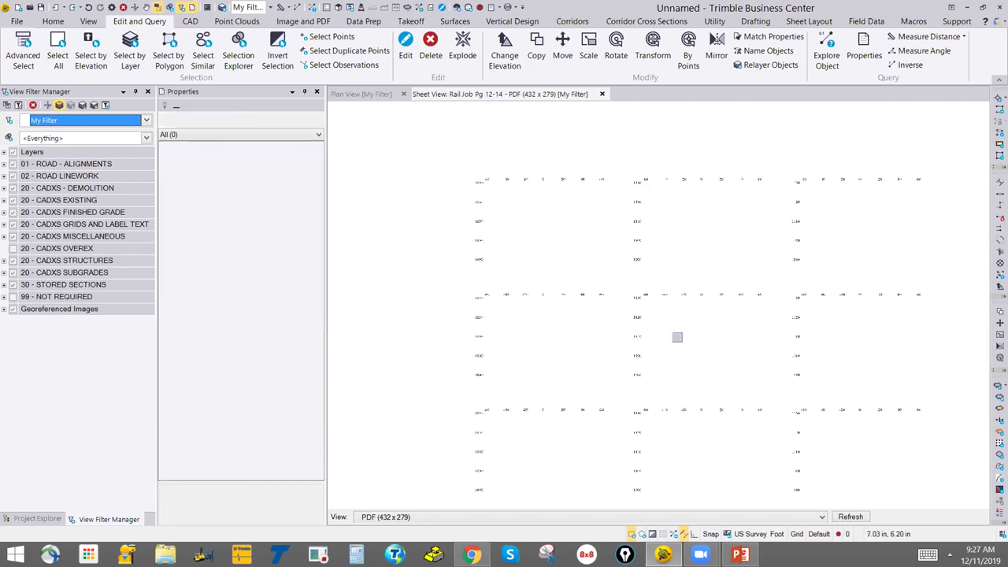
{"action": "scroll", "coordinate": [528, 241], "scroll_direction": "up", "scroll_amount": 3}
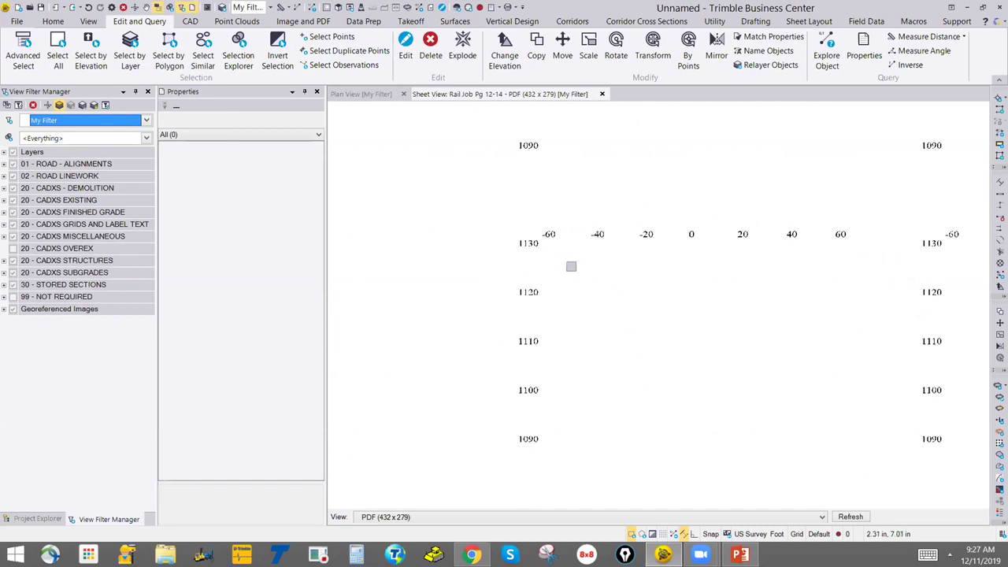
{"action": "middle_click_drag", "start_coordinate": [569, 265], "coordinate": [518, 283]}
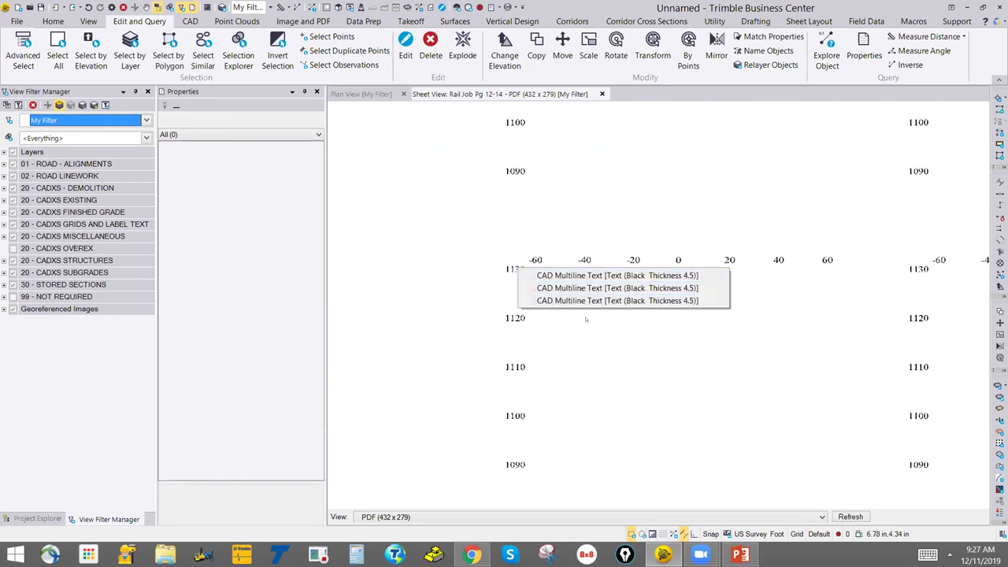
{"action": "left_click", "coordinate": [513, 269]}
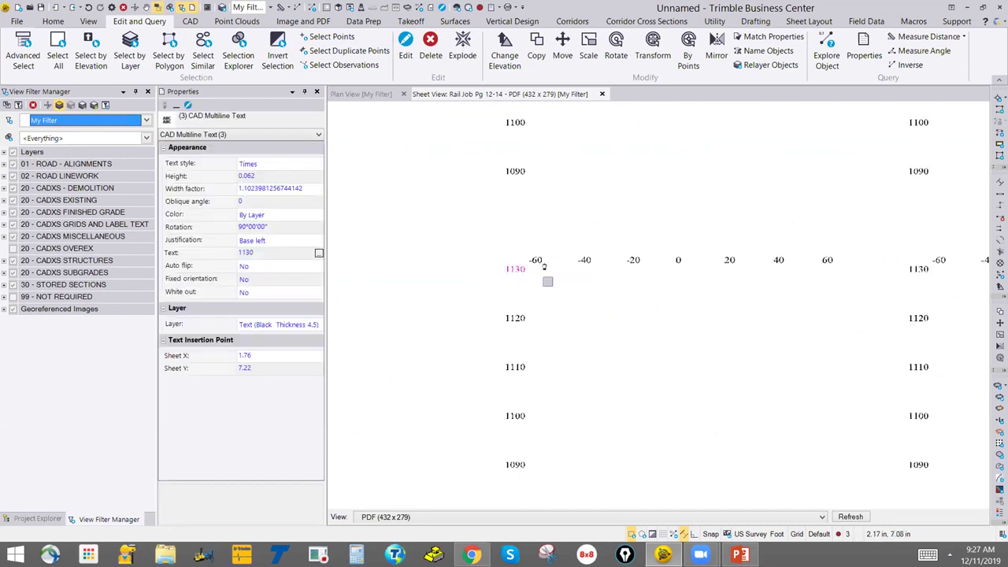
{"action": "scroll", "coordinate": [540, 229], "scroll_direction": "up", "scroll_amount": 2}
{"action": "scroll", "coordinate": [538, 226], "scroll_direction": "up", "scroll_amount": 1}
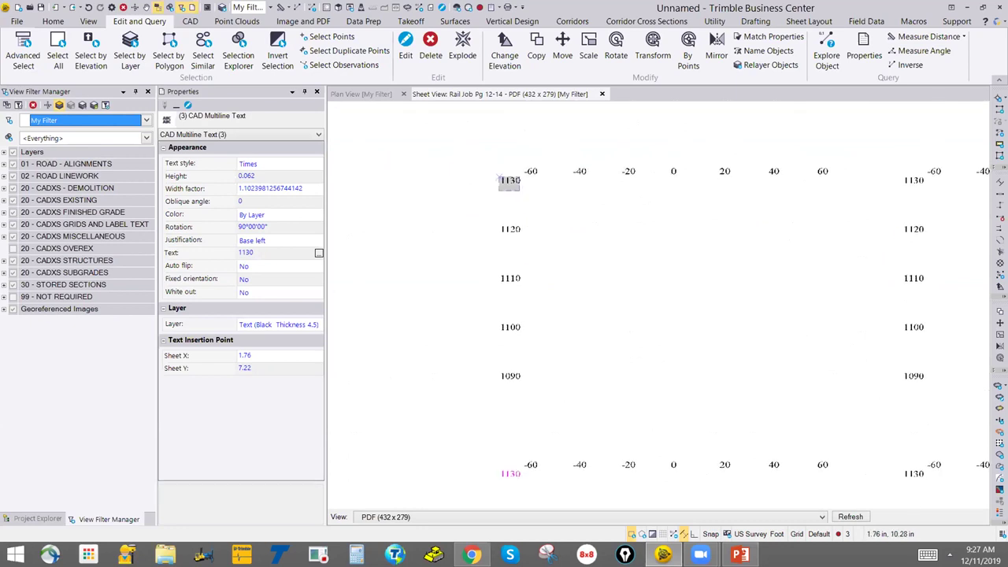
{"action": "left_click", "coordinate": [500, 180]}
{"action": "scroll", "coordinate": [491, 285], "scroll_direction": "down", "scroll_amount": 4}
{"action": "scroll", "coordinate": [491, 285], "scroll_direction": "up", "scroll_amount": 2}
{"action": "left_click", "coordinate": [528, 291]}
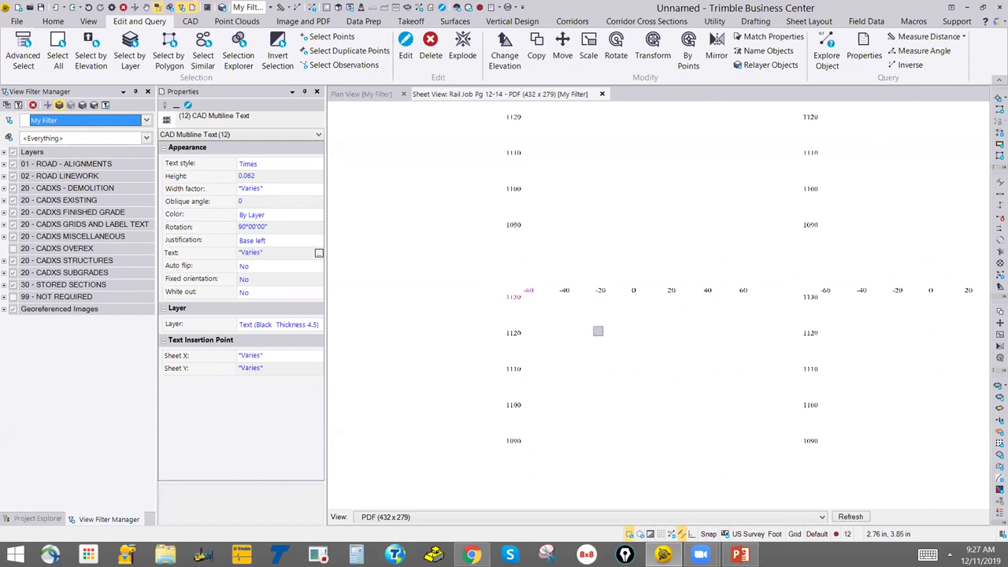
{"action": "left_click_drag", "start_coordinate": [570, 279], "coordinate": [551, 267]}
{"action": "left_click_drag", "start_coordinate": [847, 291], "coordinate": [821, 276]}
{"action": "middle_click_drag", "start_coordinate": [796, 442], "coordinate": [686, 385]}
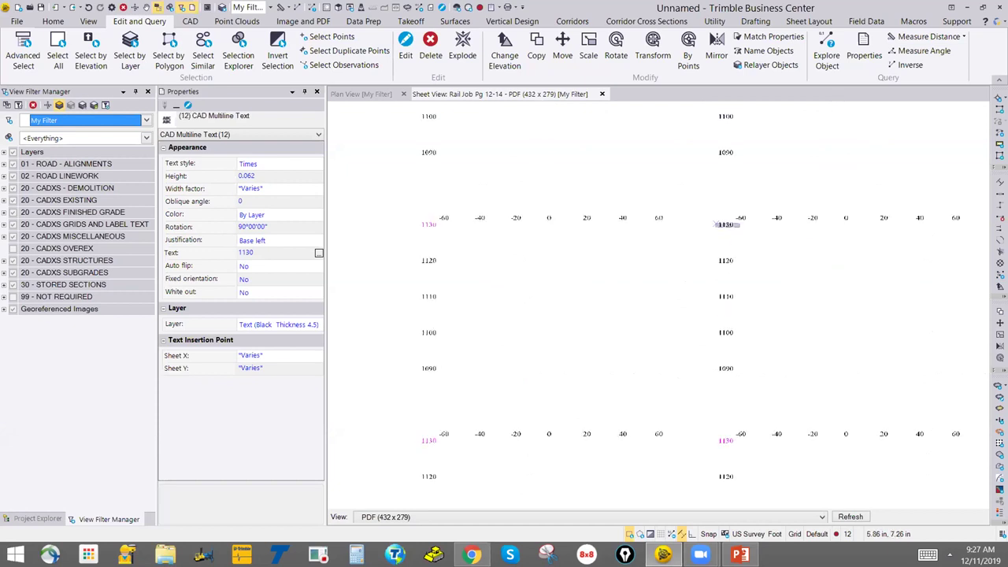
{"action": "middle_click_drag", "start_coordinate": [772, 241], "coordinate": [737, 197]}
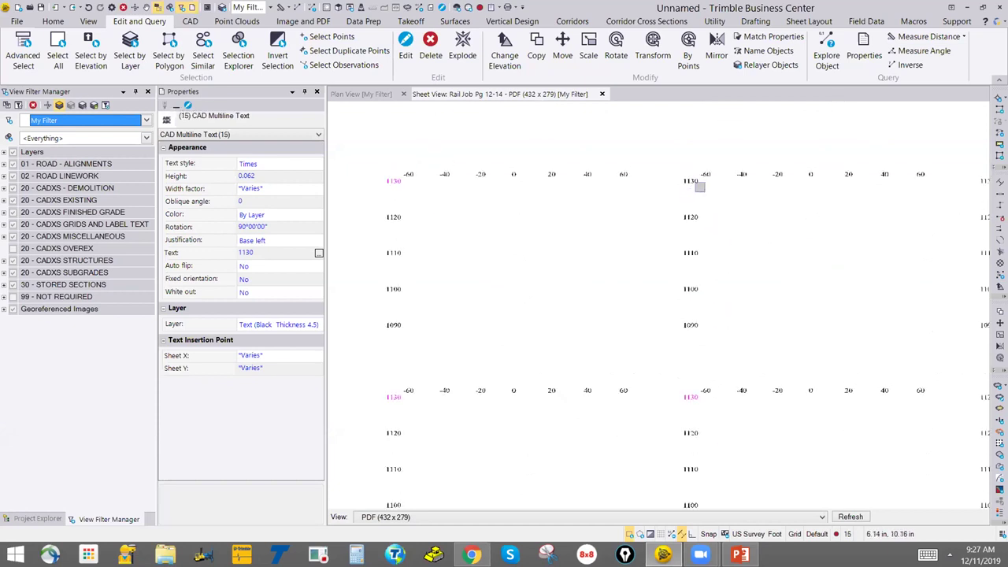
{"action": "scroll", "coordinate": [771, 232], "scroll_direction": "up", "scroll_amount": 2}
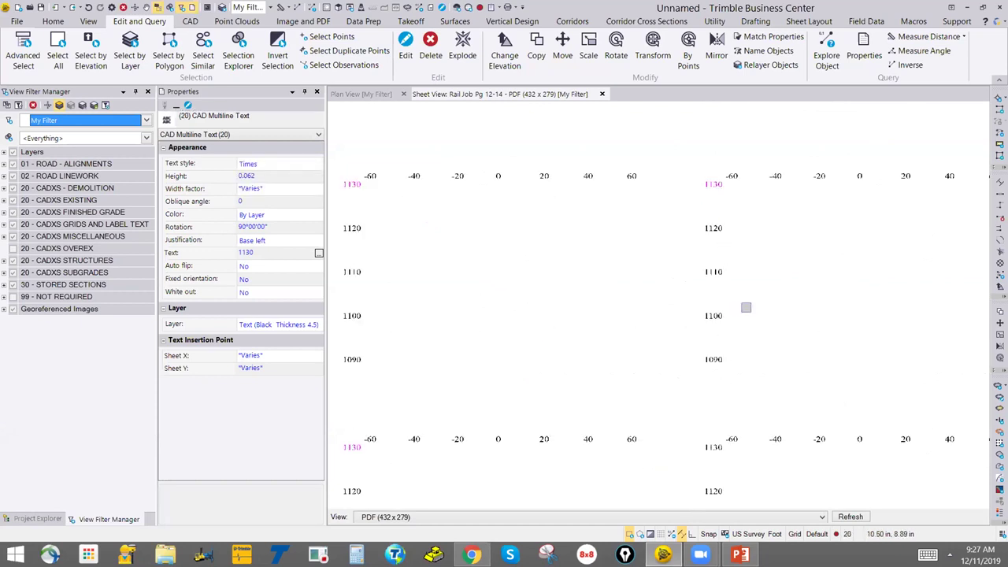
{"action": "middle_click_drag", "start_coordinate": [745, 353], "coordinate": [744, 190]}
{"action": "scroll", "coordinate": [720, 290], "scroll_direction": "down", "scroll_amount": 4}
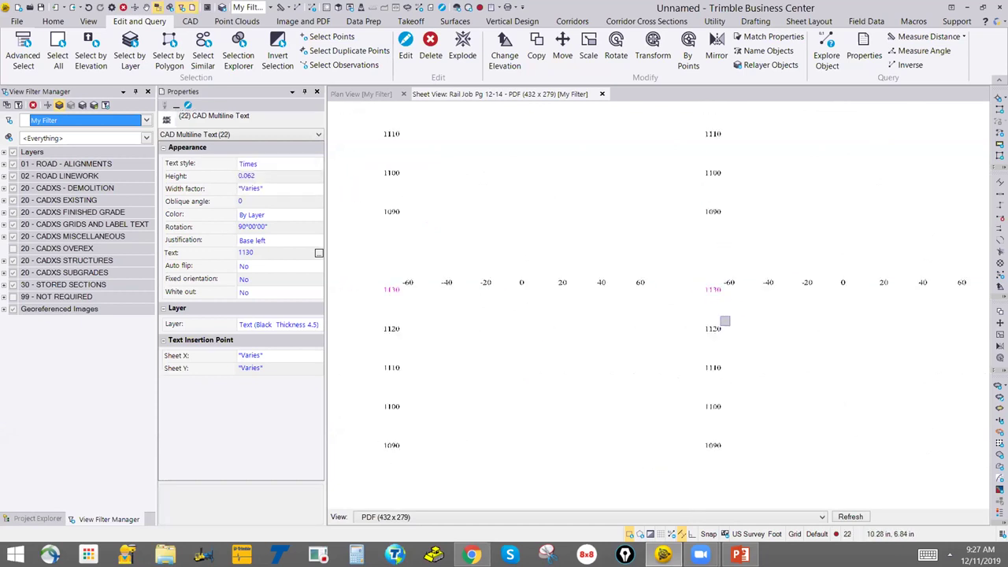
{"action": "middle_click_drag", "start_coordinate": [713, 341], "coordinate": [716, 333]}
{"action": "left_click", "coordinate": [716, 333]}
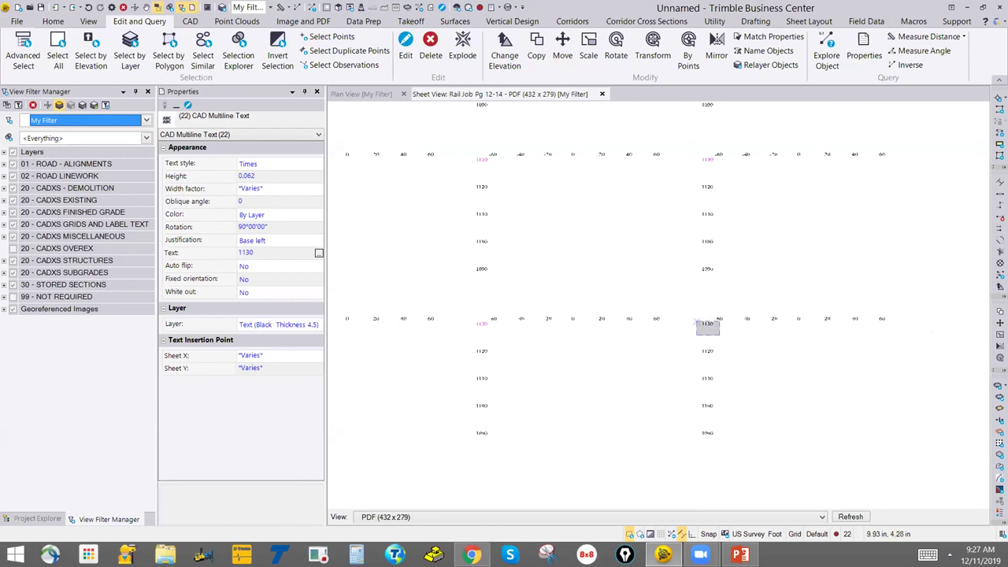
{"action": "key", "text": "Escape"}
{"action": "scroll", "coordinate": [665, 319], "scroll_direction": "down", "scroll_amount": 5}
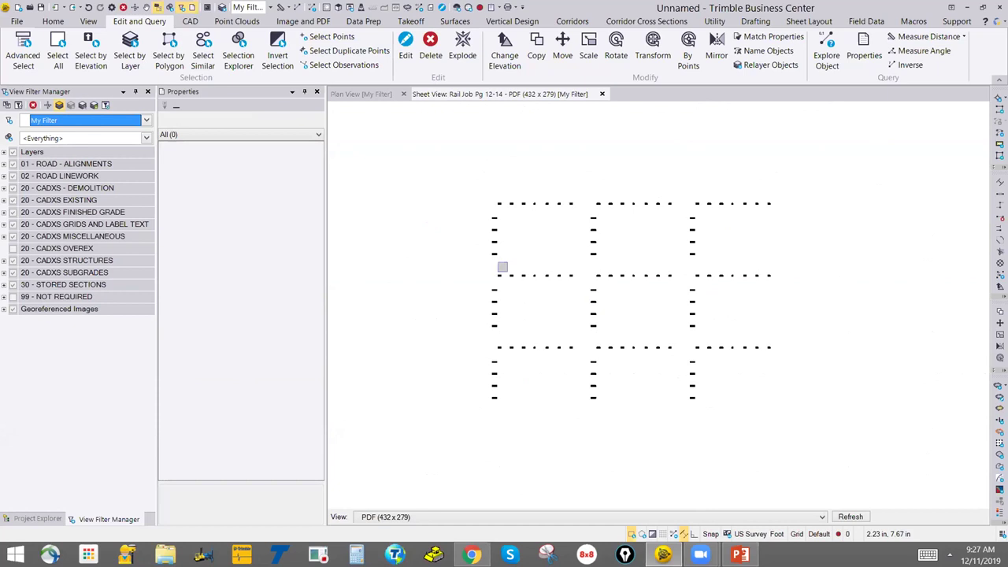
{"action": "scroll", "coordinate": [519, 259], "scroll_direction": "up", "scroll_amount": 2}
{"action": "middle_click_drag", "start_coordinate": [520, 259], "coordinate": [489, 255]}
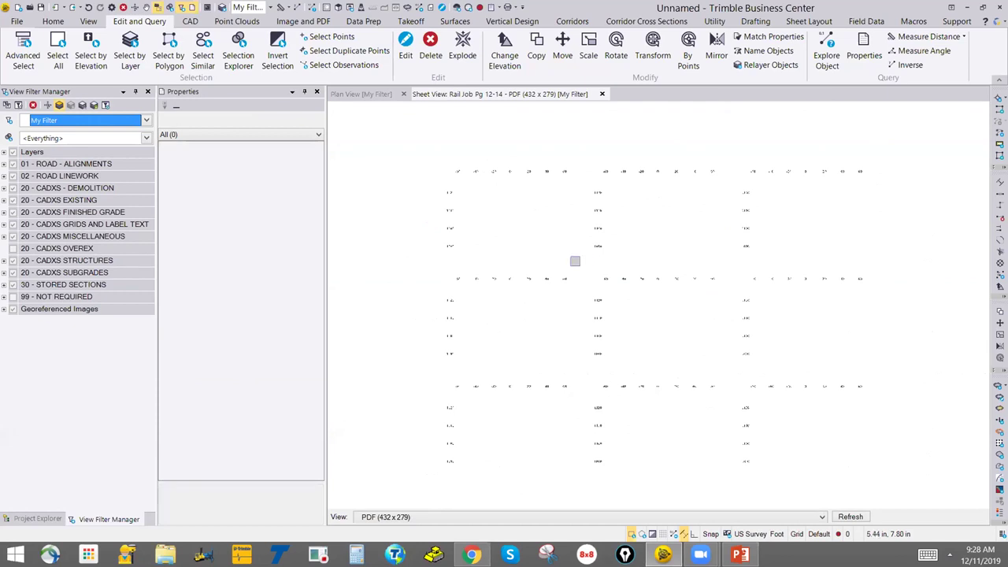
{"action": "scroll", "coordinate": [549, 221], "scroll_direction": "down", "scroll_amount": 1}
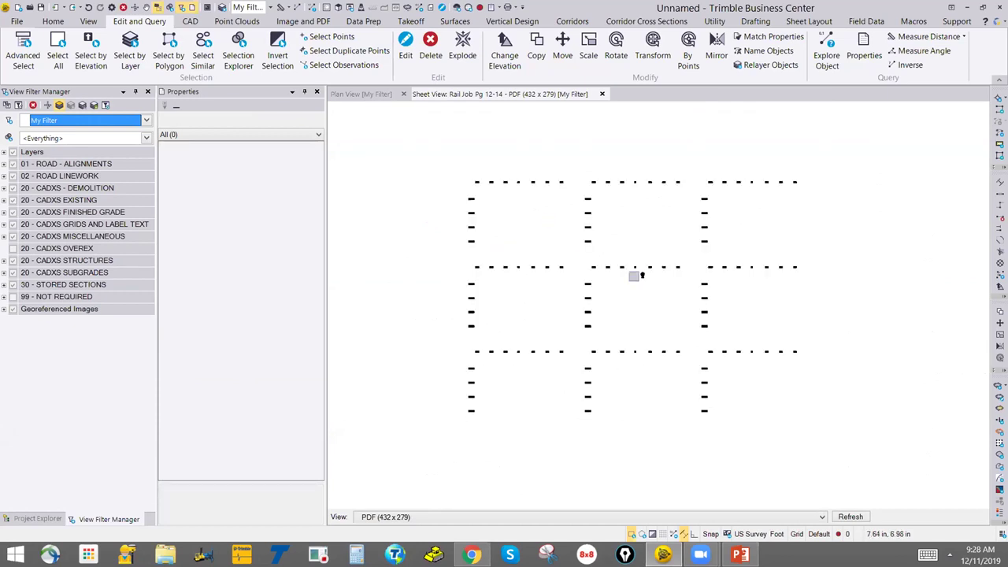
Select all 264 multiline text labels and assign them to layer CADXS - Grid Labels.
{"action": "left_click", "coordinate": [808, 447]}
{"action": "left_click_drag", "start_coordinate": [428, 155], "coordinate": [428, 155]}
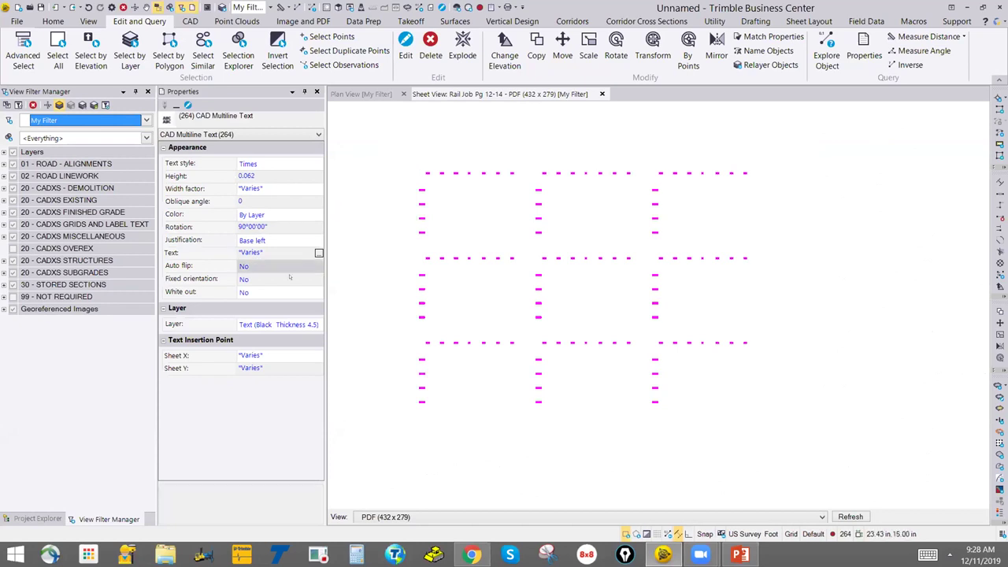
{"action": "left_click", "coordinate": [304, 324]}
{"action": "left_click", "coordinate": [315, 324]}
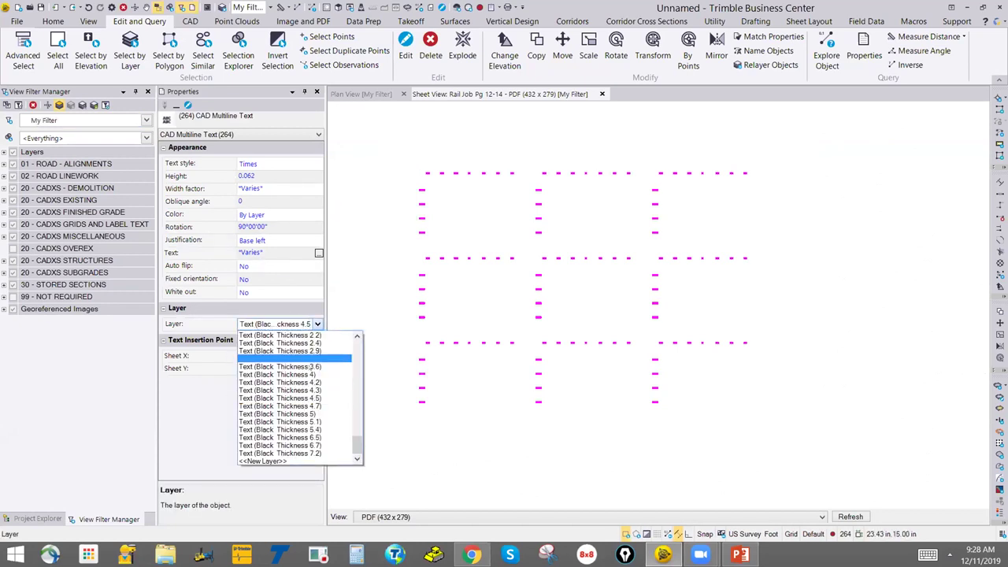
{"action": "scroll", "coordinate": [351, 403], "scroll_direction": "up", "scroll_amount": 10}
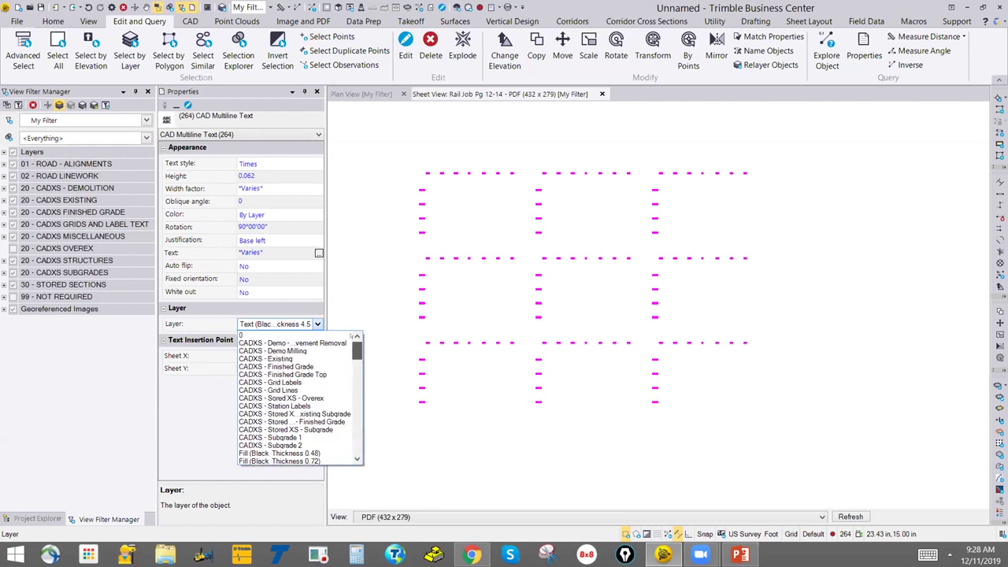
{"action": "left_click", "coordinate": [291, 383]}
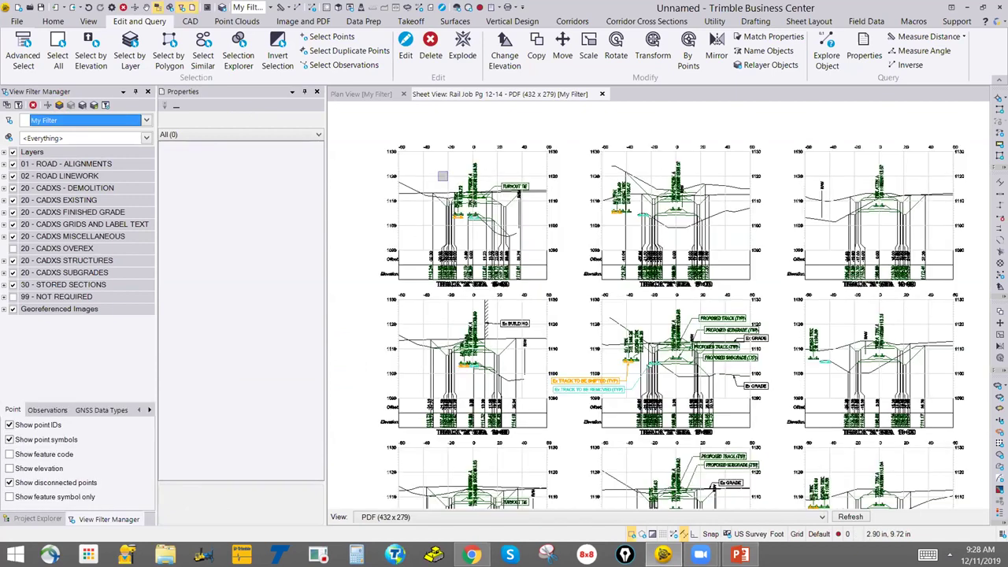
Check a grid line's layer (Linework Light Gray Thick), then window-select all 2016 grid polylines.
{"action": "scroll", "coordinate": [442, 176], "scroll_direction": "up", "scroll_amount": 2}
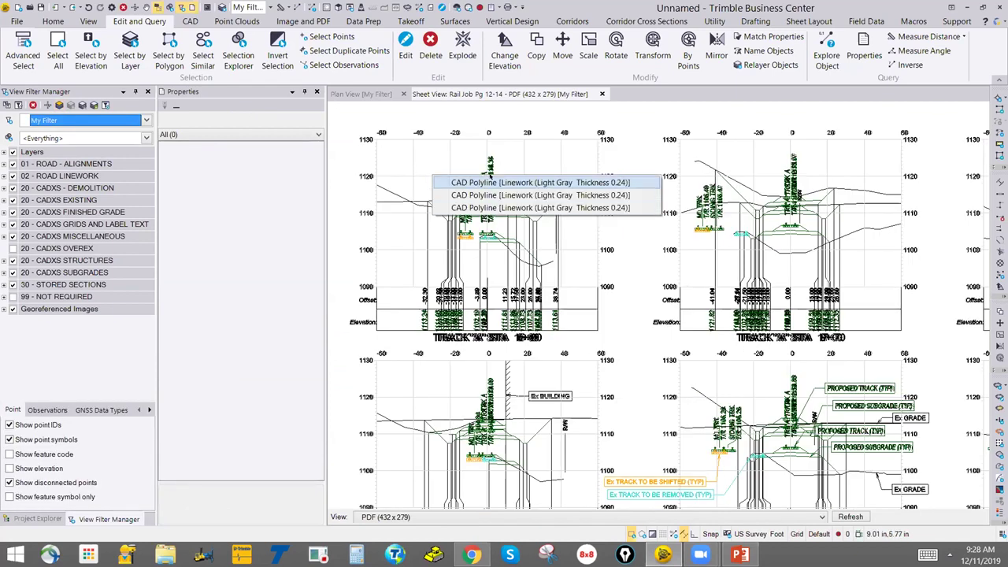
{"action": "left_click", "coordinate": [441, 181]}
{"action": "scroll", "coordinate": [531, 246], "scroll_direction": "down", "scroll_amount": 3}
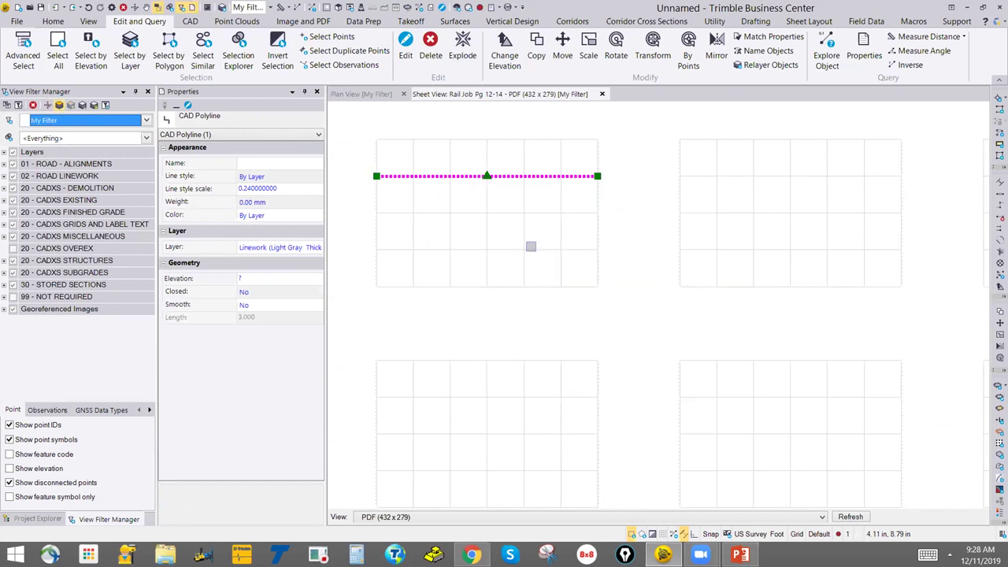
{"action": "scroll", "coordinate": [590, 250], "scroll_direction": "down", "scroll_amount": 2}
{"action": "scroll", "coordinate": [530, 255], "scroll_direction": "up", "scroll_amount": 4}
{"action": "scroll", "coordinate": [495, 220], "scroll_direction": "up", "scroll_amount": 5}
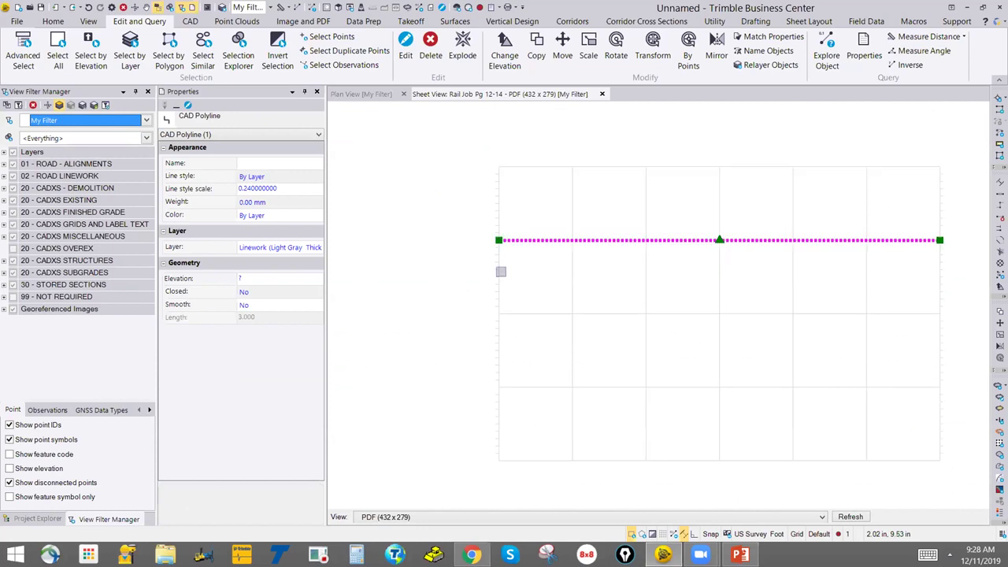
{"action": "scroll", "coordinate": [493, 154], "scroll_direction": "up", "scroll_amount": 3}
{"action": "scroll", "coordinate": [493, 144], "scroll_direction": "down", "scroll_amount": 5}
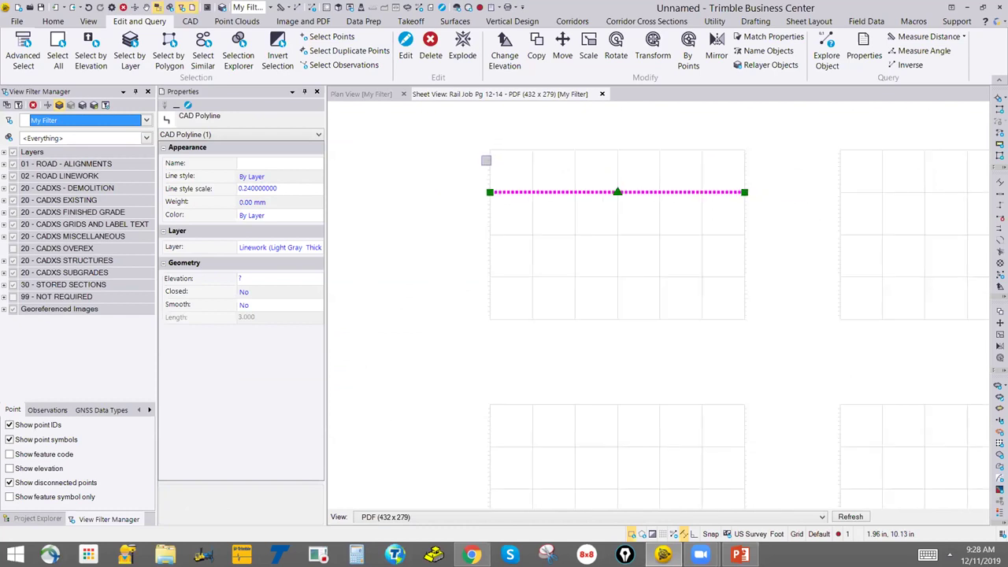
{"action": "scroll", "coordinate": [486, 161], "scroll_direction": "down", "scroll_amount": 2}
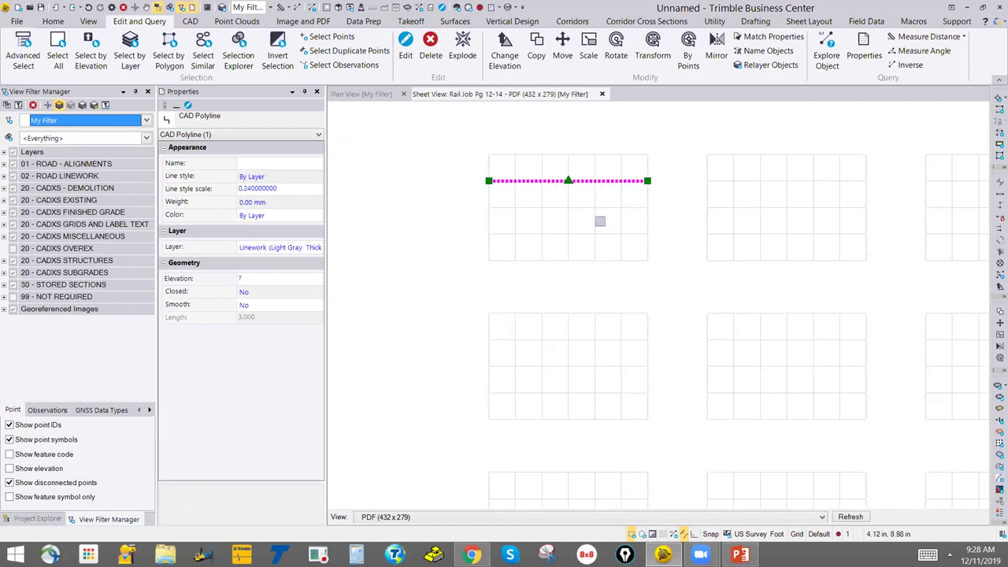
{"action": "scroll", "coordinate": [600, 221], "scroll_direction": "down", "scroll_amount": 2}
{"action": "middle_click_drag", "start_coordinate": [748, 297], "coordinate": [695, 281]}
{"action": "left_click_drag", "start_coordinate": [902, 488], "coordinate": [430, 136]}
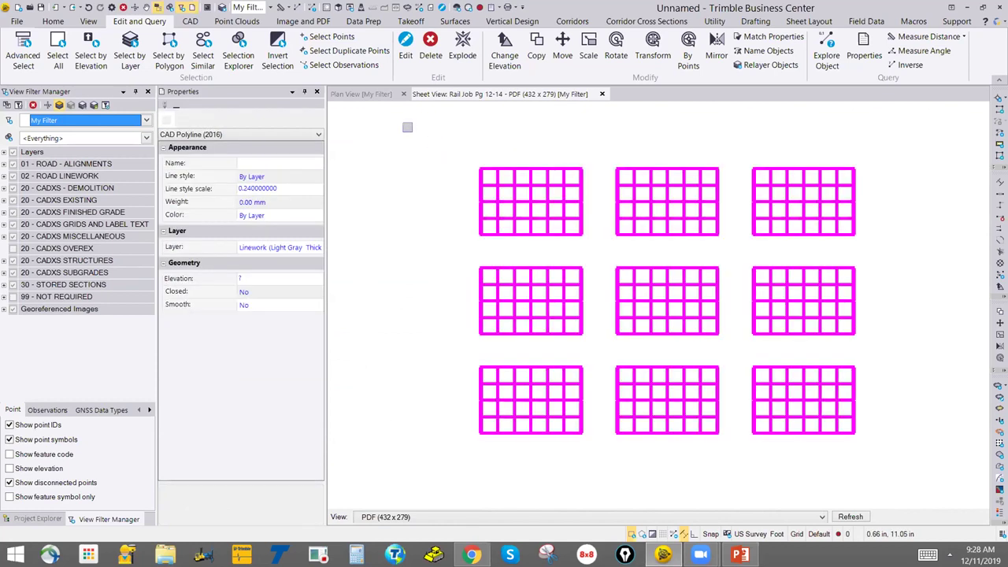
Set Advanced Select to CAD PolyLine with Horizontal Length <= Less than or equals.
{"action": "left_click", "coordinate": [23, 51]}
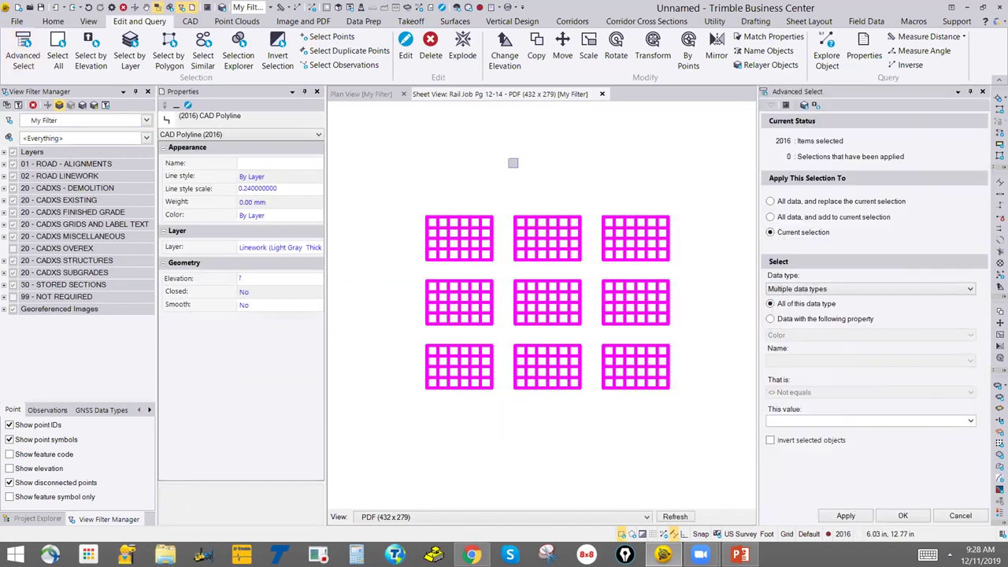
{"action": "left_click", "coordinate": [810, 289]}
{"action": "left_click", "coordinate": [819, 308]}
{"action": "left_click", "coordinate": [770, 319]}
{"action": "left_click", "coordinate": [811, 335]}
{"action": "left_click", "coordinate": [810, 374]}
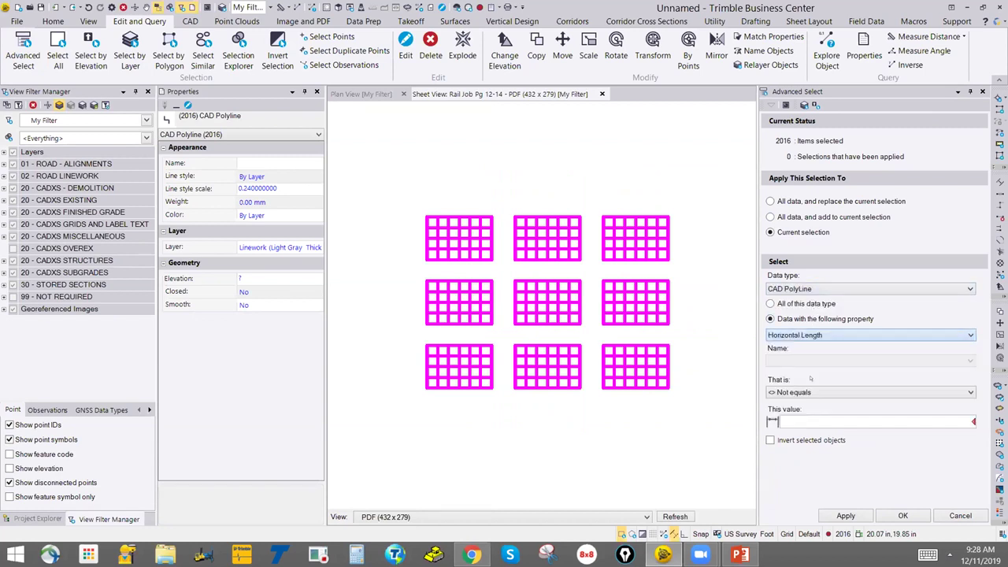
{"action": "left_click", "coordinate": [810, 392]}
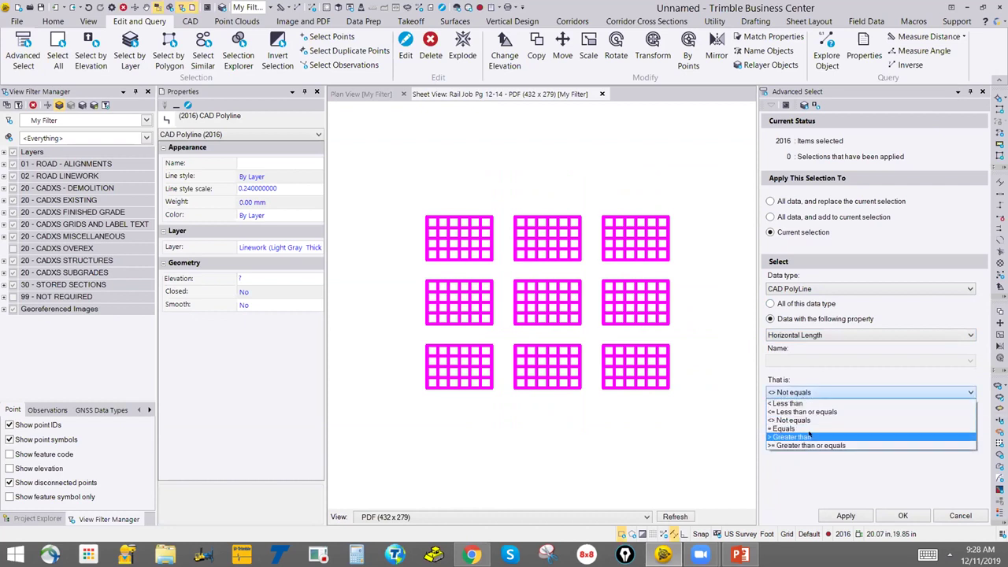
{"action": "left_click", "coordinate": [811, 411]}
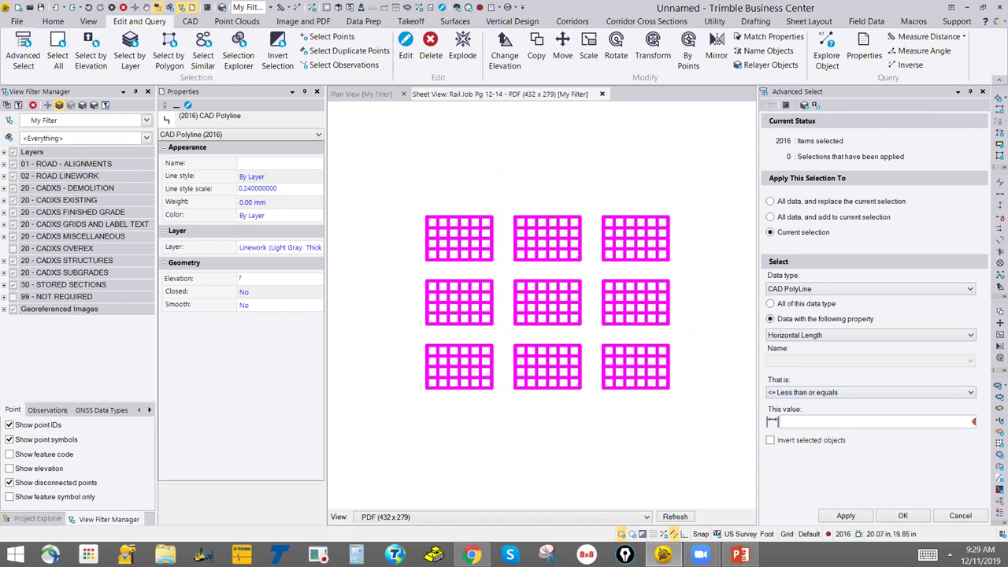
Start Measure Distance with one cross-section grid framed.
{"action": "middle_click_drag", "start_coordinate": [458, 253], "coordinate": [526, 264]}
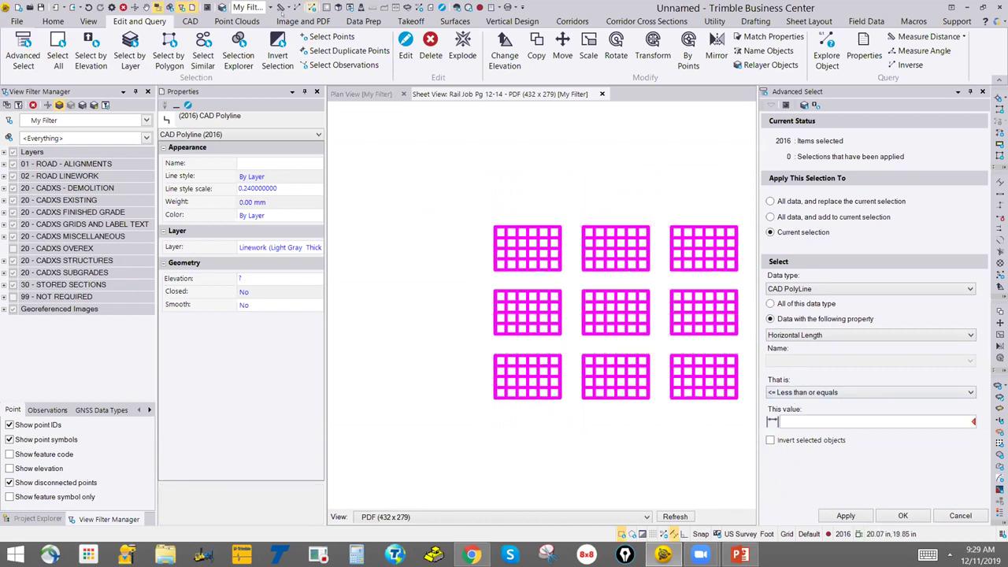
{"action": "left_click", "coordinate": [925, 37]}
{"action": "scroll", "coordinate": [484, 220], "scroll_direction": "up", "scroll_amount": 6}
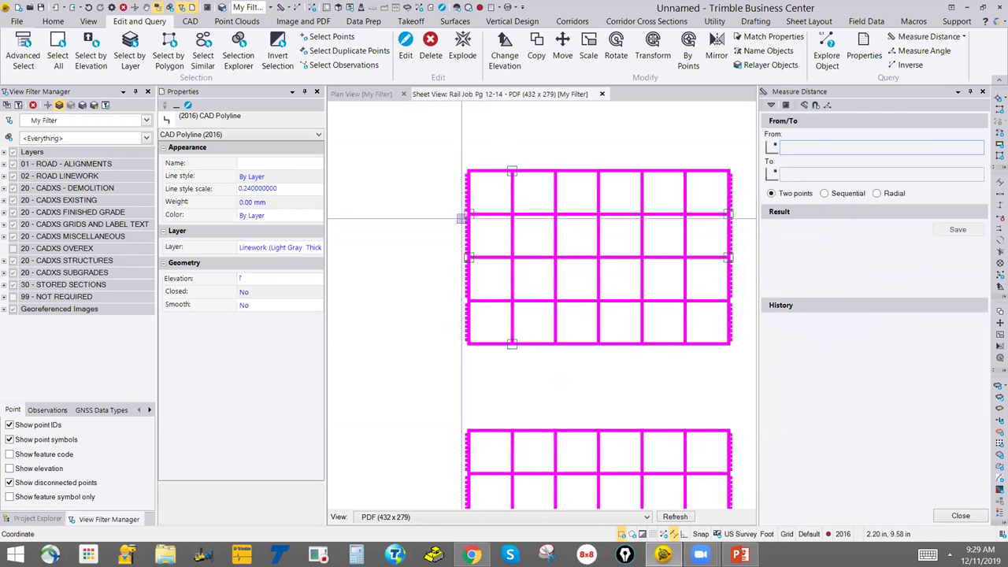
Measure a grid tick mark as 0.025 in long and return to Advanced Select.
{"action": "scroll", "coordinate": [471, 203], "scroll_direction": "up", "scroll_amount": 3}
{"action": "left_click", "coordinate": [542, 131]}
{"action": "left_click", "coordinate": [542, 130]}
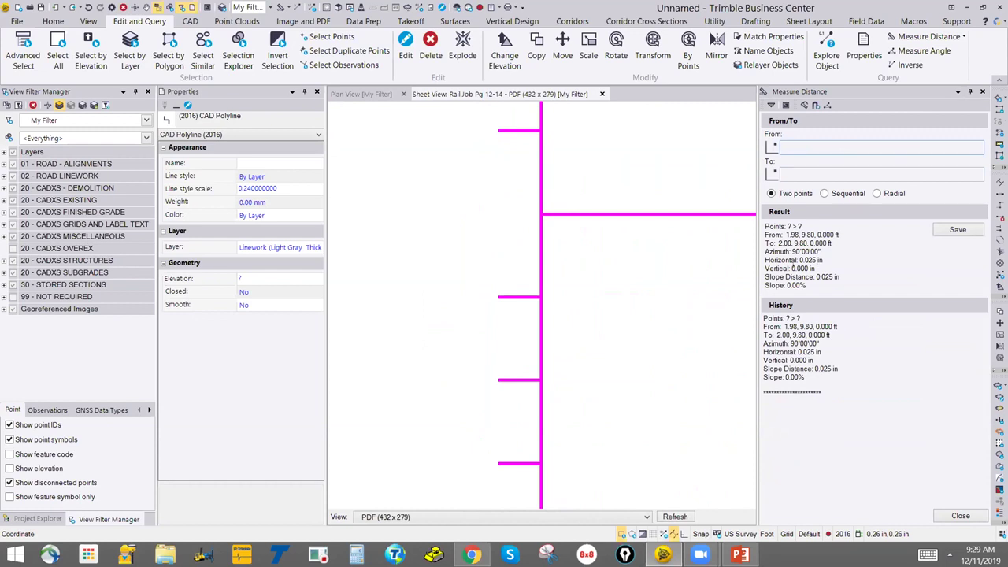
{"action": "scroll", "coordinate": [541, 306], "scroll_direction": "down", "scroll_amount": 5}
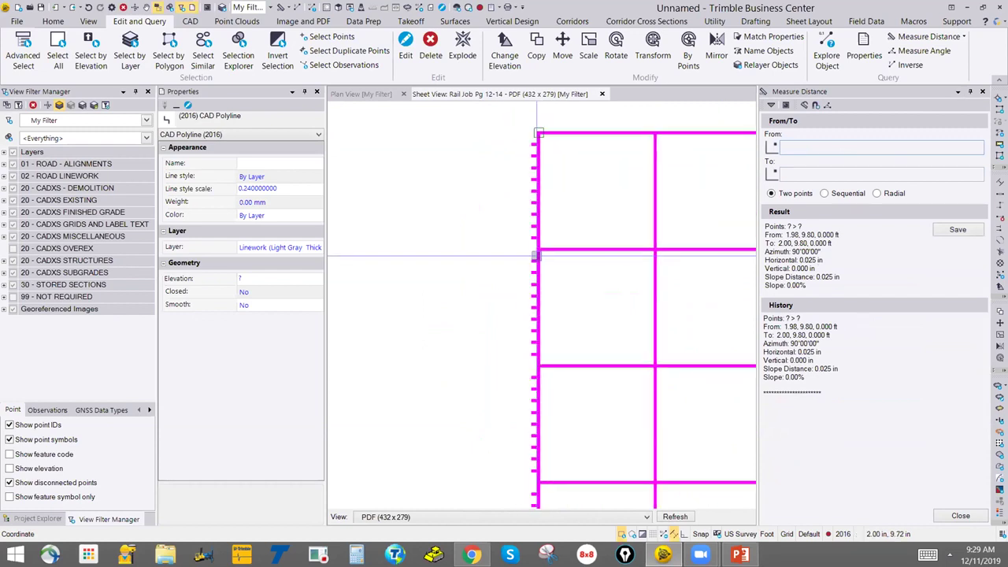
{"action": "scroll", "coordinate": [414, 231], "scroll_direction": "down", "scroll_amount": 3}
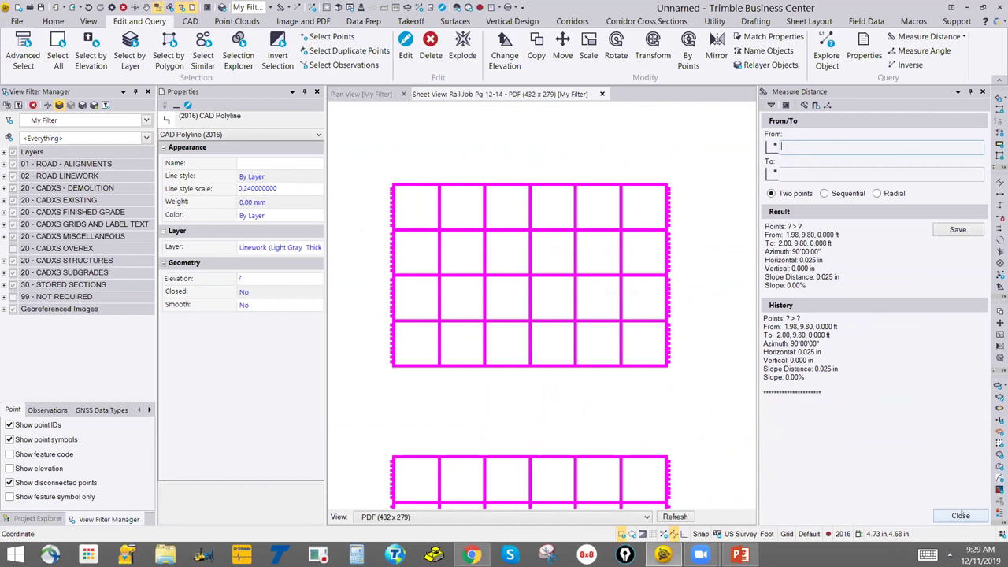
{"action": "left_click", "coordinate": [958, 514]}
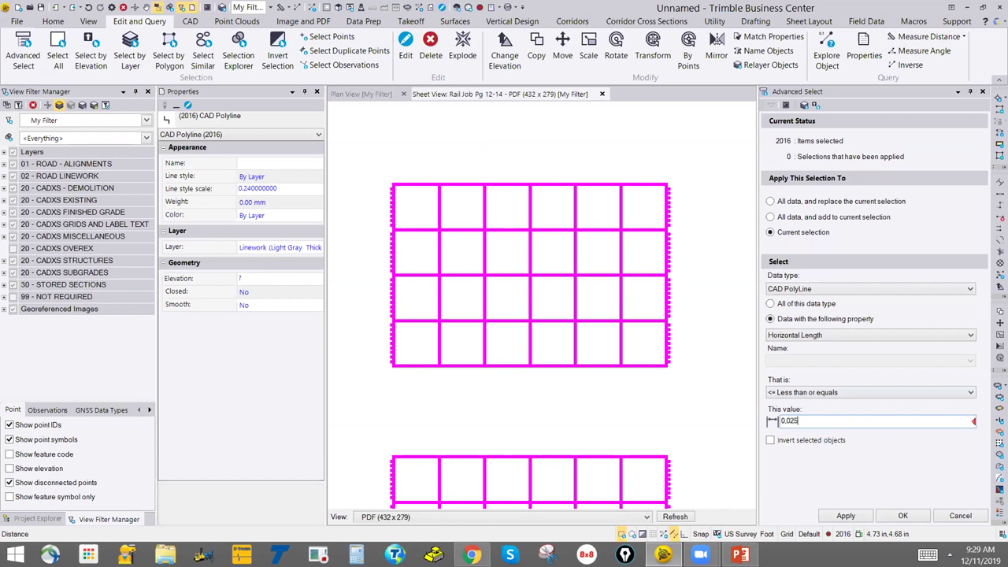
Select the 1728 polylines of horizontal length 0.025 or less and delete them.
{"action": "key", "text": "Tab"}
{"action": "left_click", "coordinate": [845, 516]}
{"action": "double_click", "coordinate": [812, 418]}
{"action": "type", "text": "025"}
{"action": "key", "text": "Return"}
{"action": "scroll", "coordinate": [587, 360], "scroll_direction": "down", "scroll_amount": 2}
{"action": "scroll", "coordinate": [547, 277], "scroll_direction": "down", "scroll_amount": 3}
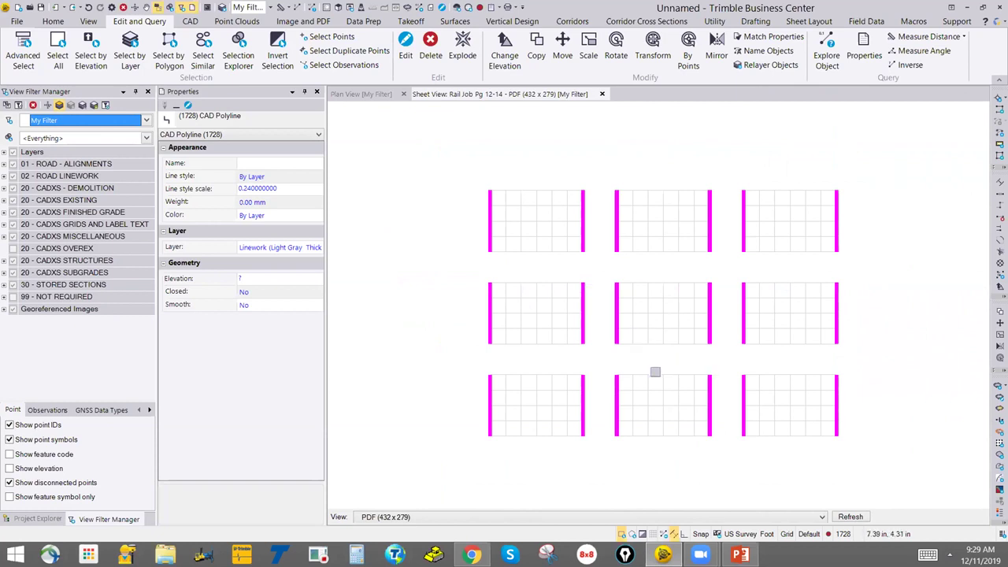
{"action": "key", "text": "Escape"}
{"action": "scroll", "coordinate": [607, 277], "scroll_direction": "down", "scroll_amount": 1}
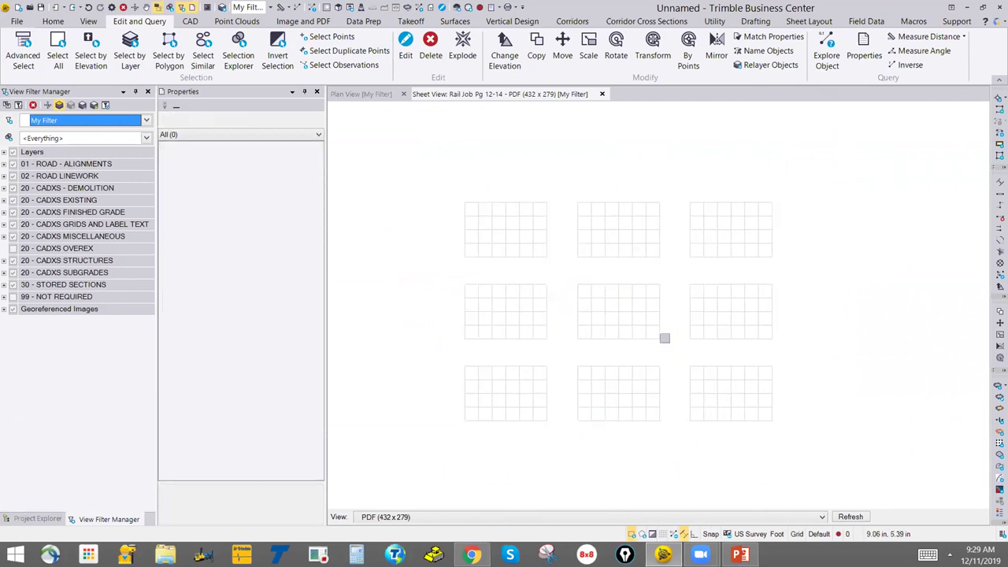
{"action": "left_click_drag", "start_coordinate": [812, 449], "coordinate": [408, 140]}
Assign the 288 grid-line polylines to layer CADXS - Grid Lines and clear the selection.
{"action": "left_click", "coordinate": [275, 247]}
{"action": "left_click", "coordinate": [317, 247]}
{"action": "left_click", "coordinate": [317, 246]}
{"action": "left_click", "coordinate": [317, 246]}
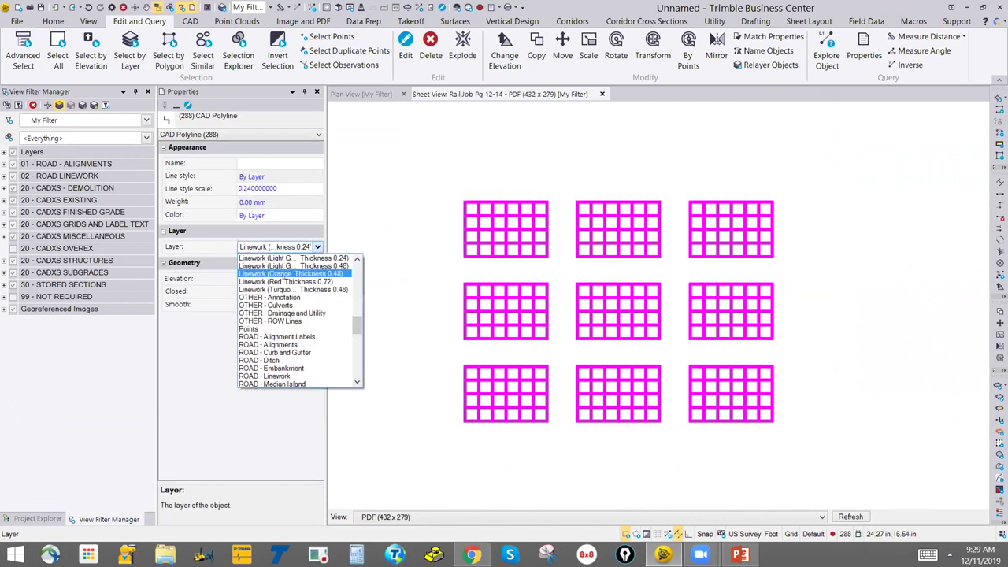
{"action": "scroll", "coordinate": [349, 284], "scroll_direction": "up", "scroll_amount": 5}
{"action": "scroll", "coordinate": [349, 284], "scroll_direction": "up", "scroll_amount": 4}
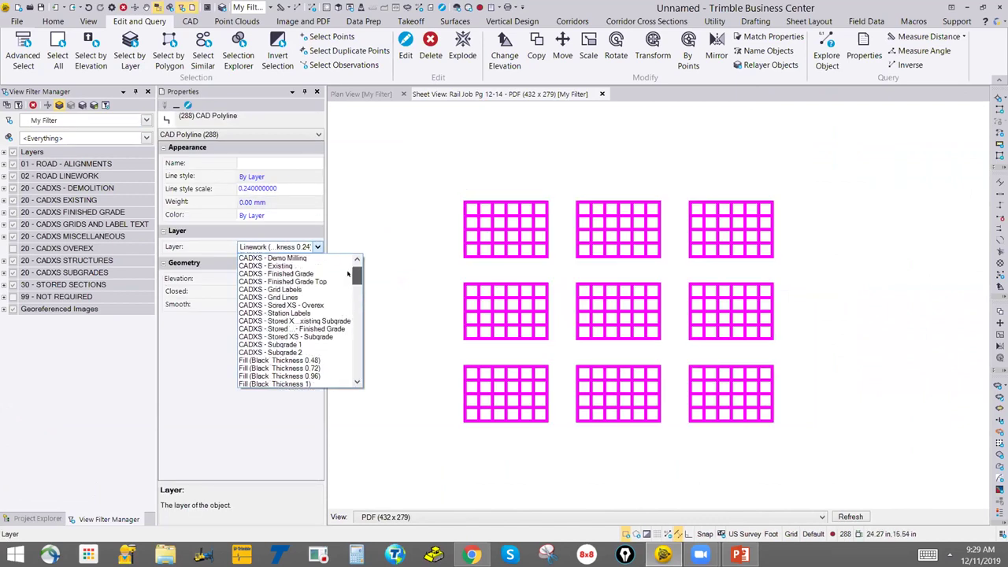
{"action": "left_click", "coordinate": [291, 297]}
{"action": "left_click", "coordinate": [472, 355]}
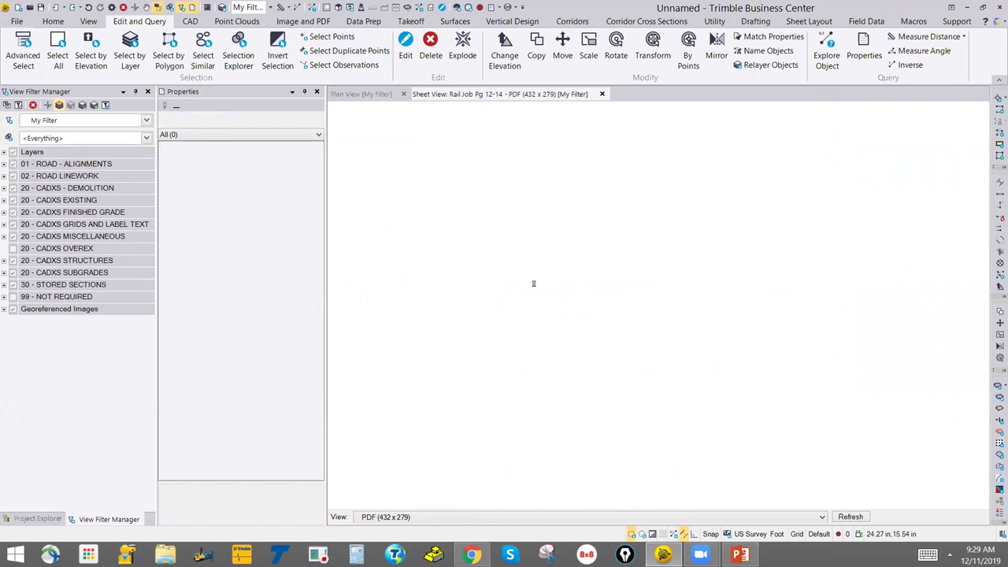
{"action": "scroll", "coordinate": [502, 260], "scroll_direction": "up", "scroll_amount": 5}
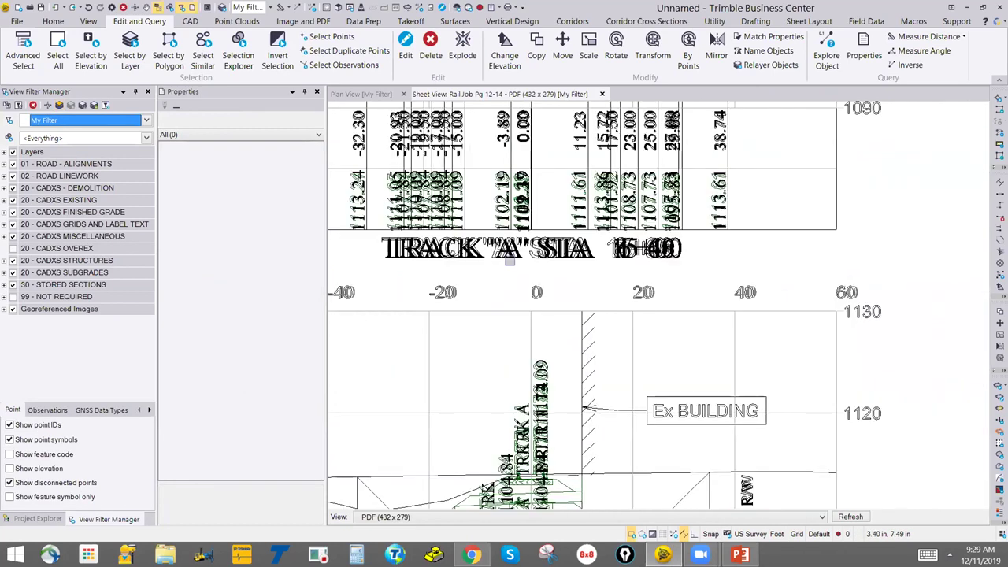
Isolate the TRACK "A" STA 15+00 station label with Show only selected and zoom to it.
{"action": "left_click", "coordinate": [503, 266]}
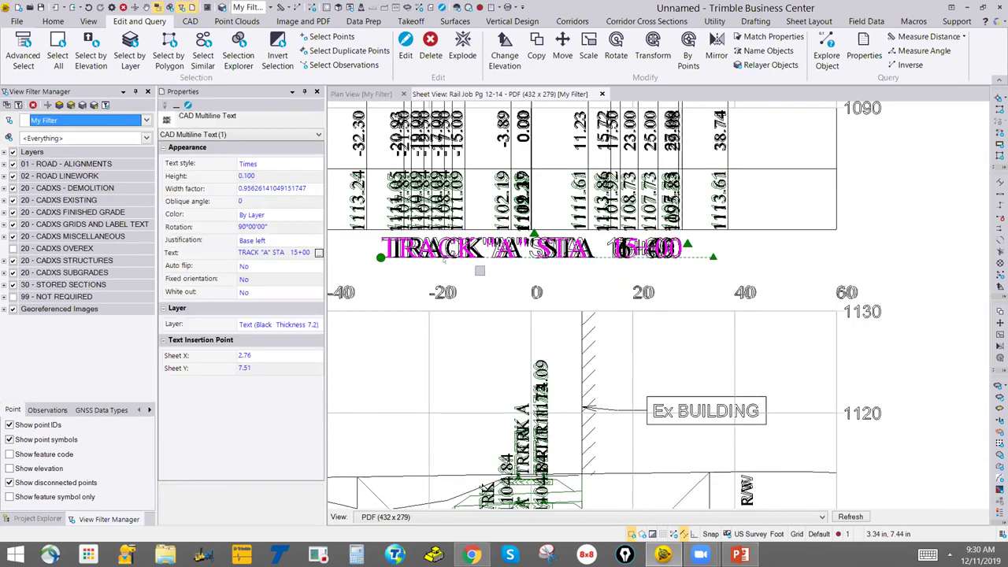
{"action": "left_click", "coordinate": [59, 105]}
{"action": "scroll", "coordinate": [618, 280], "scroll_direction": "down", "scroll_amount": 5}
{"action": "middle_click_drag", "start_coordinate": [600, 318], "coordinate": [501, 354]}
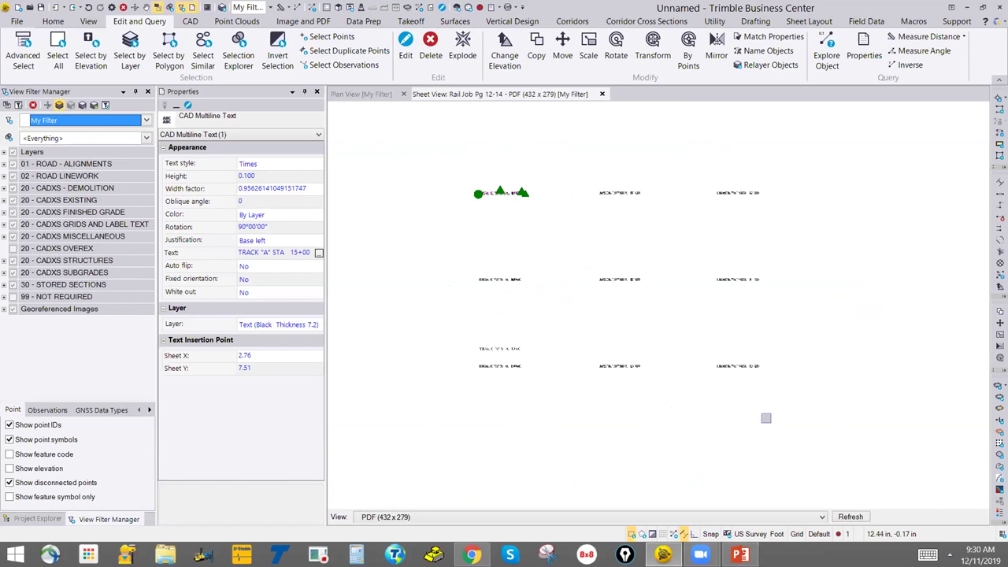
{"action": "scroll", "coordinate": [501, 362], "scroll_direction": "up", "scroll_amount": 5}
{"action": "scroll", "coordinate": [501, 362], "scroll_direction": "up", "scroll_amount": 6}
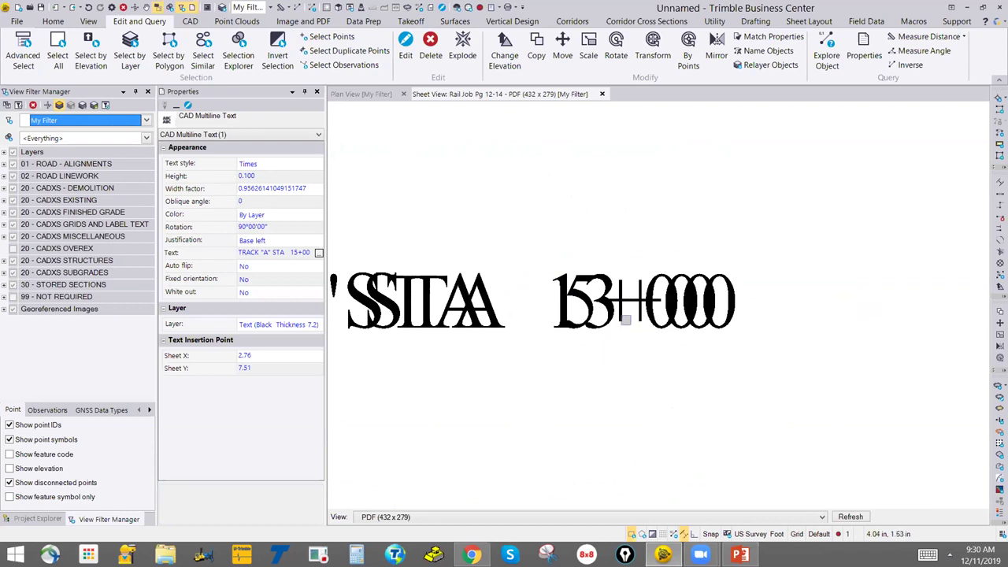
{"action": "scroll", "coordinate": [626, 319], "scroll_direction": "down", "scroll_amount": 1}
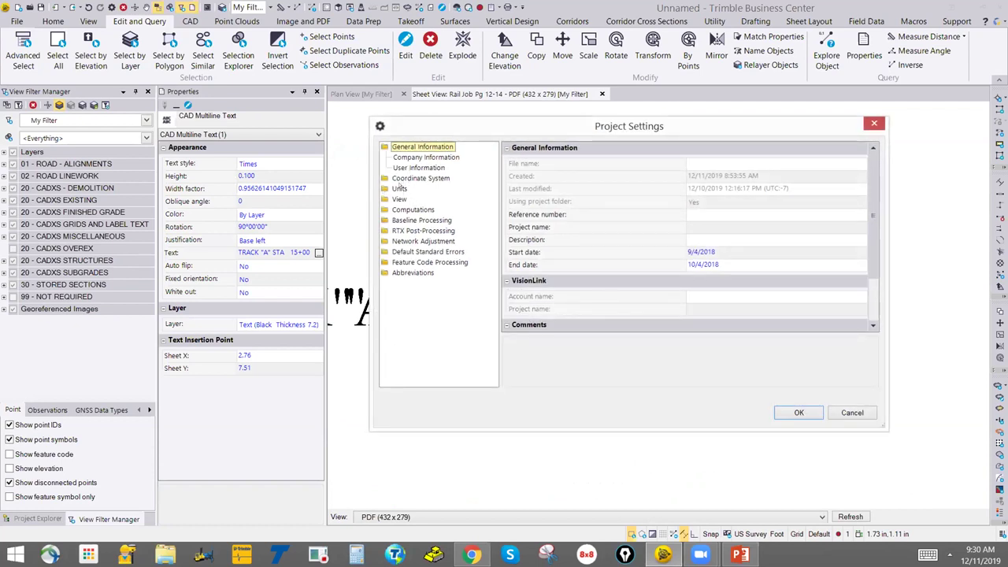
Open the project unit settings and confirm distances are in US survey feet.
{"action": "double_click", "coordinate": [400, 188]}
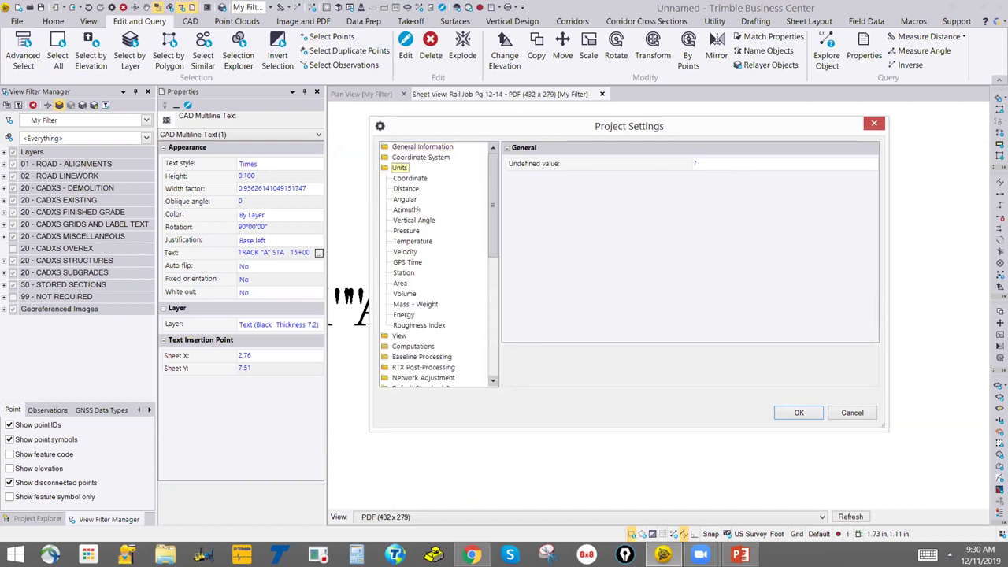
{"action": "left_click", "coordinate": [406, 188]}
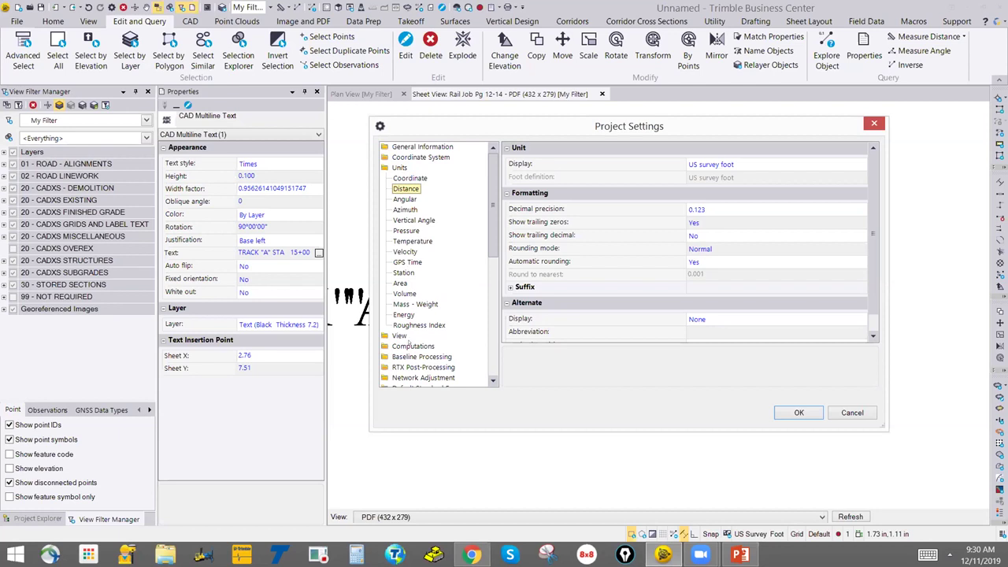
{"action": "left_click", "coordinate": [407, 177]}
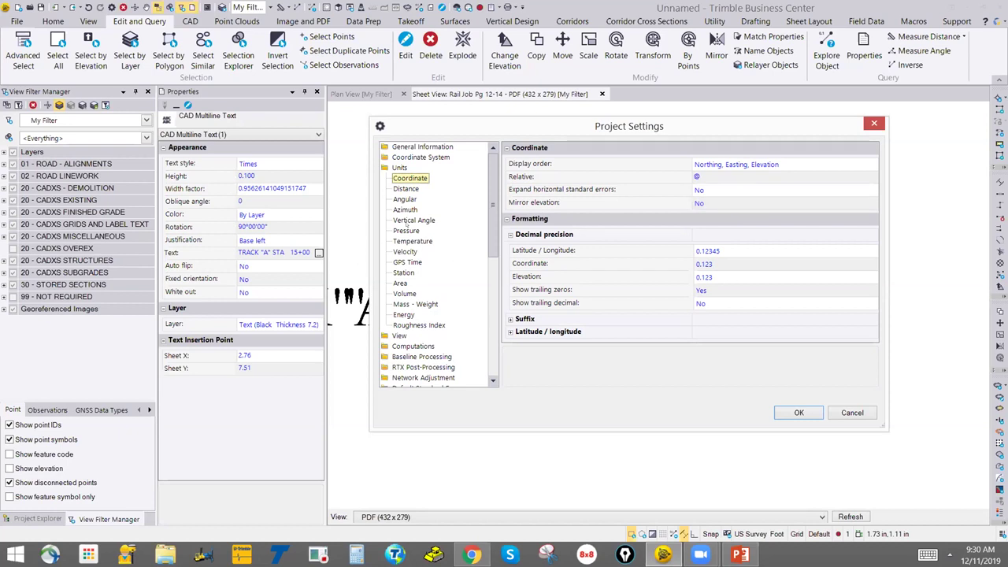
{"action": "left_click", "coordinate": [406, 189]}
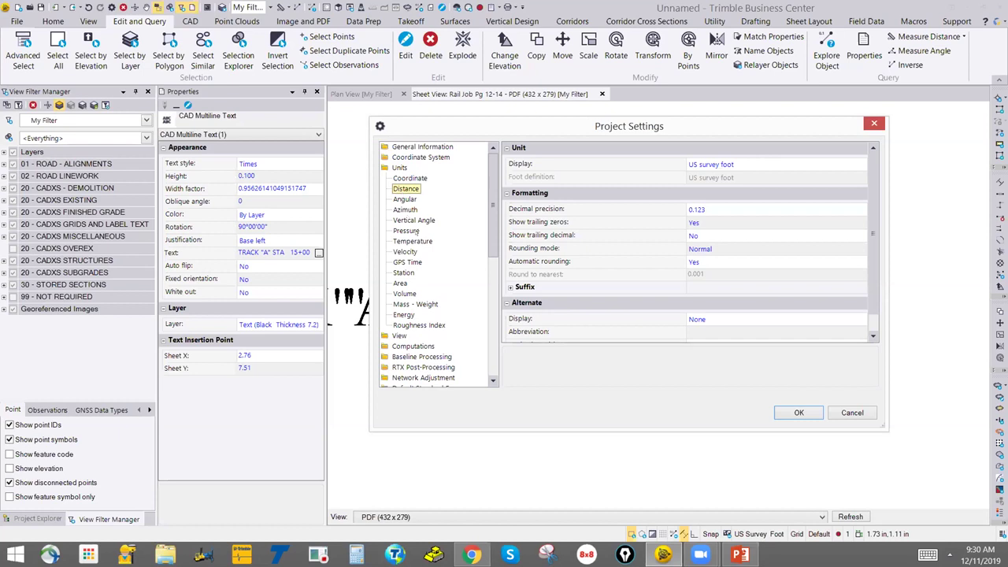
{"action": "left_click", "coordinate": [406, 200]}
{"action": "left_click", "coordinate": [405, 210]}
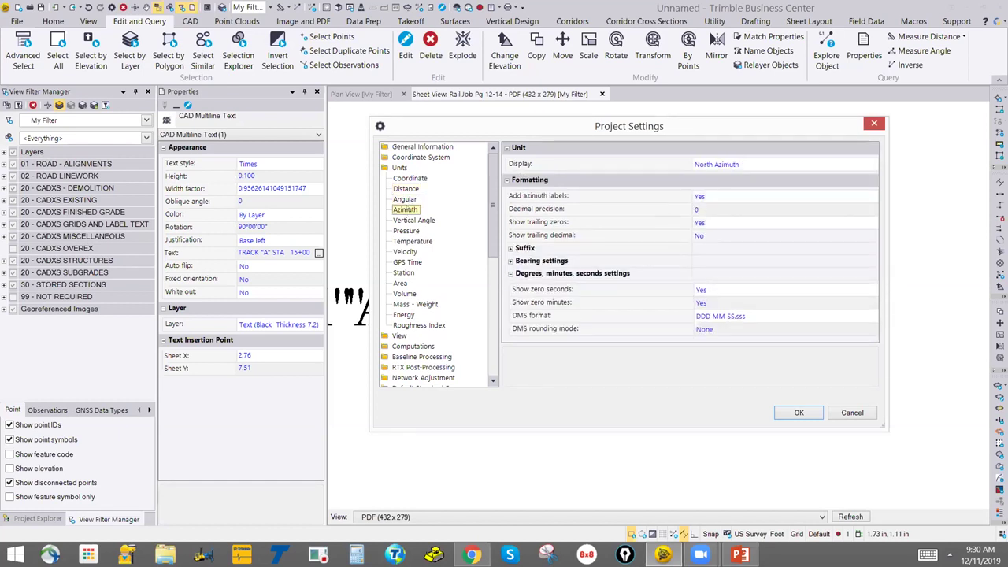
Review the vertical angle, pressure and general units, ending on the Coordinate settings.
{"action": "left_click", "coordinate": [410, 220]}
{"action": "left_click", "coordinate": [407, 231]}
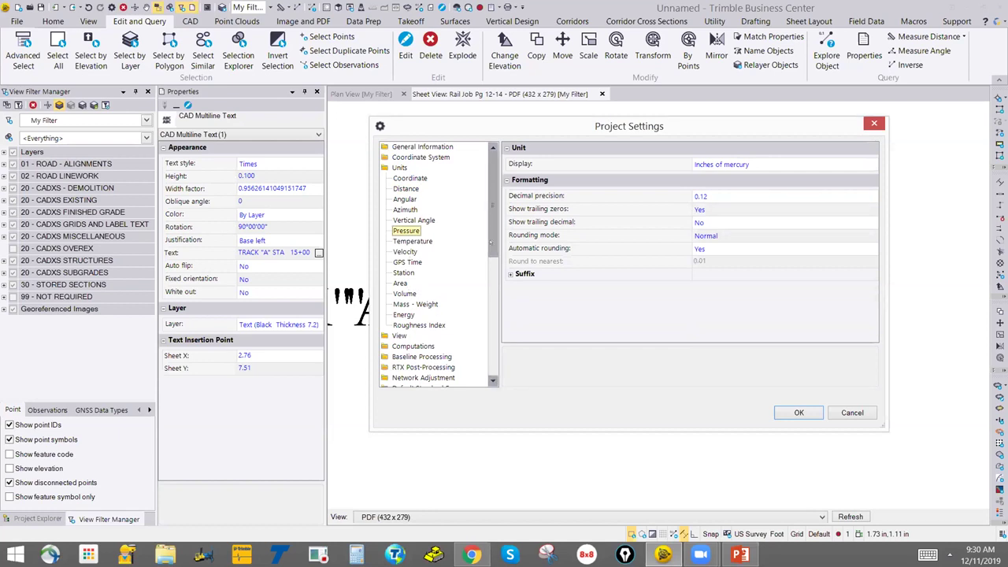
{"action": "scroll", "coordinate": [468, 232], "scroll_direction": "down", "scroll_amount": 2}
{"action": "scroll", "coordinate": [485, 223], "scroll_direction": "up", "scroll_amount": 1}
{"action": "scroll", "coordinate": [456, 213], "scroll_direction": "up", "scroll_amount": 2}
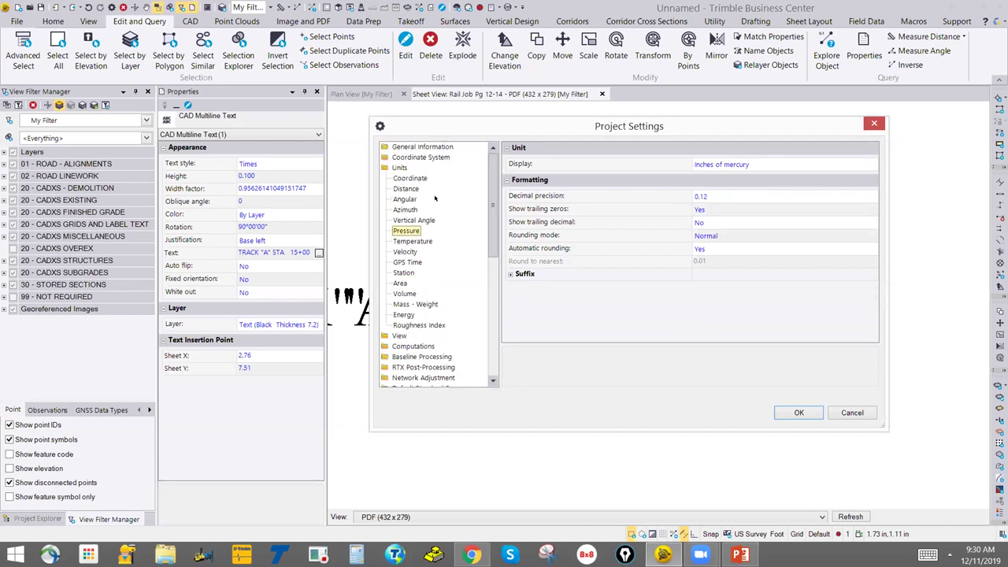
{"action": "left_click", "coordinate": [410, 178]}
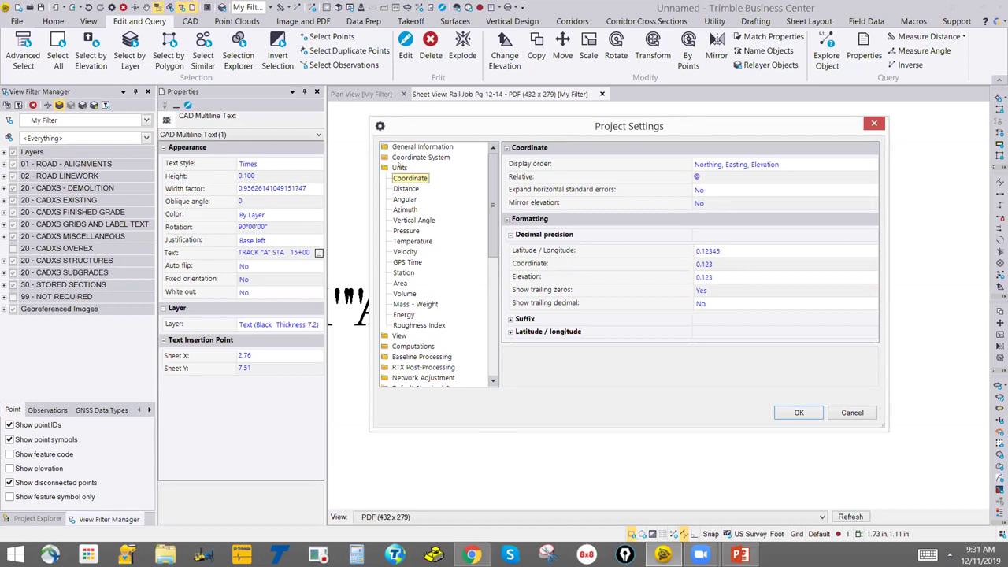
{"action": "left_click", "coordinate": [400, 166]}
{"action": "left_click", "coordinate": [410, 179]}
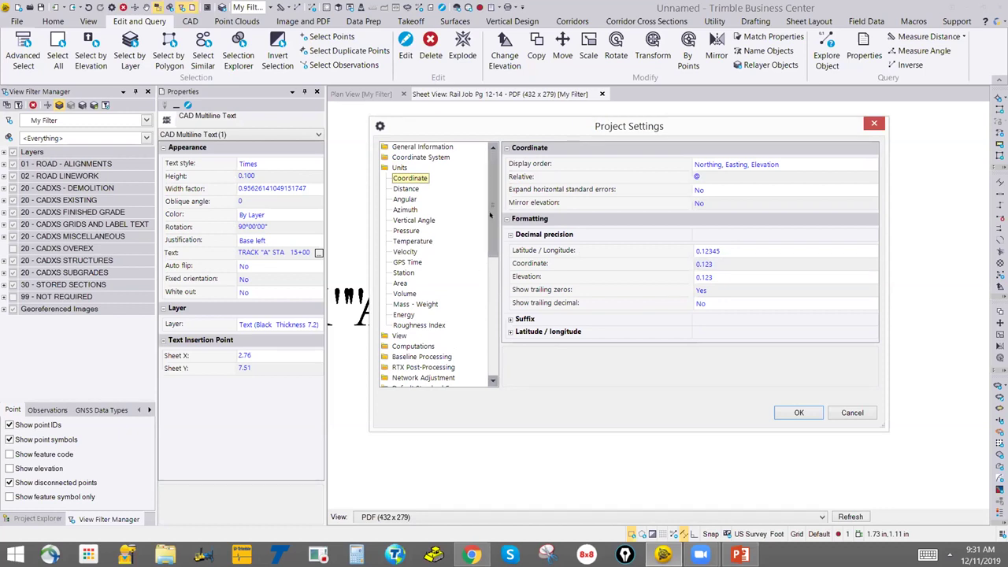
Close Project Settings and window-select all 24 TRACK "A" station label texts.
{"action": "left_click", "coordinate": [851, 413]}
{"action": "scroll", "coordinate": [634, 313], "scroll_direction": "down", "scroll_amount": 2}
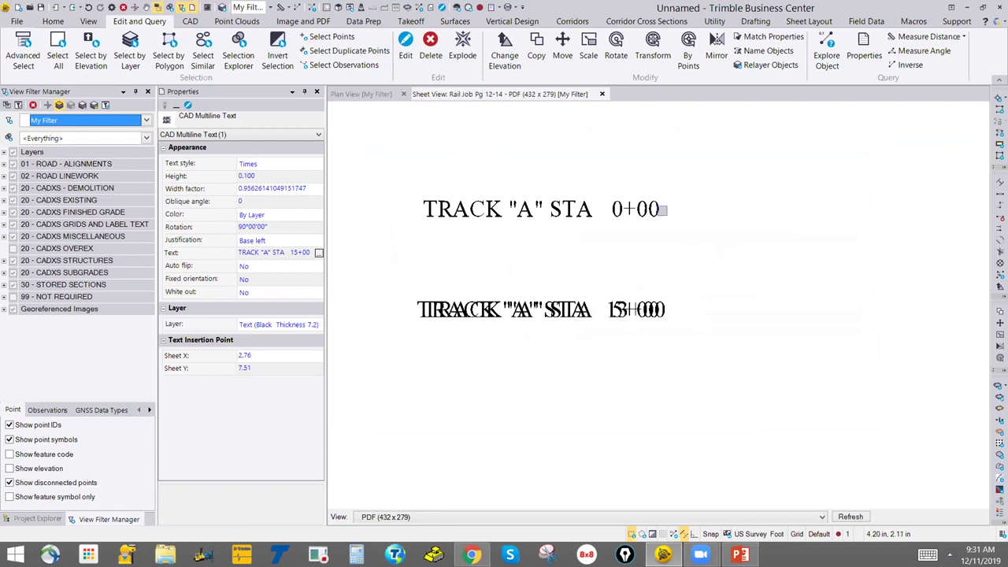
{"action": "scroll", "coordinate": [611, 253], "scroll_direction": "down", "scroll_amount": 2}
{"action": "scroll", "coordinate": [611, 257], "scroll_direction": "down", "scroll_amount": 2}
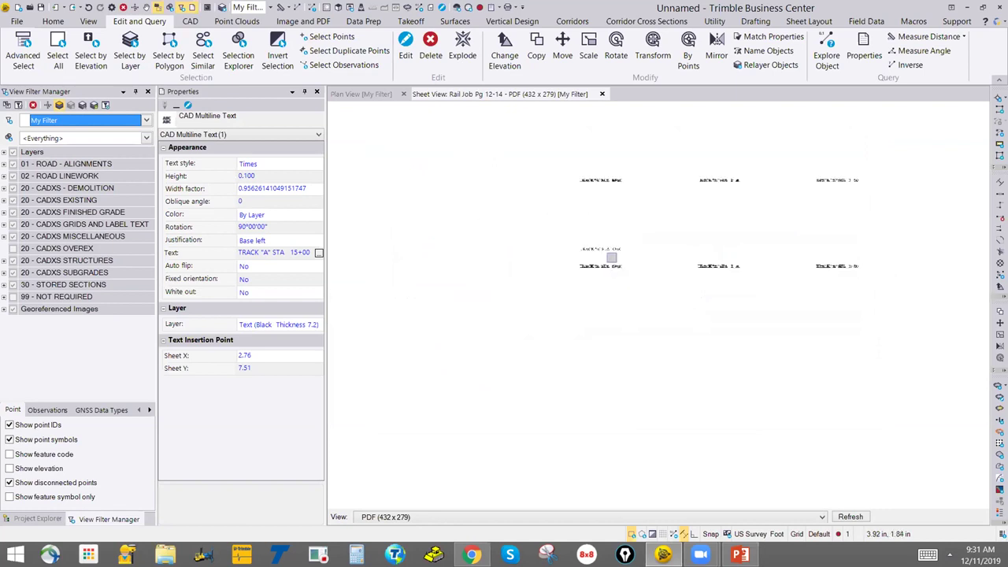
{"action": "middle_click_drag", "start_coordinate": [603, 254], "coordinate": [570, 330]}
{"action": "left_click_drag", "start_coordinate": [661, 270], "coordinate": [470, 174]}
Put the selected station labels on the CADXS - Station Labels layer.
{"action": "left_click", "coordinate": [292, 321]}
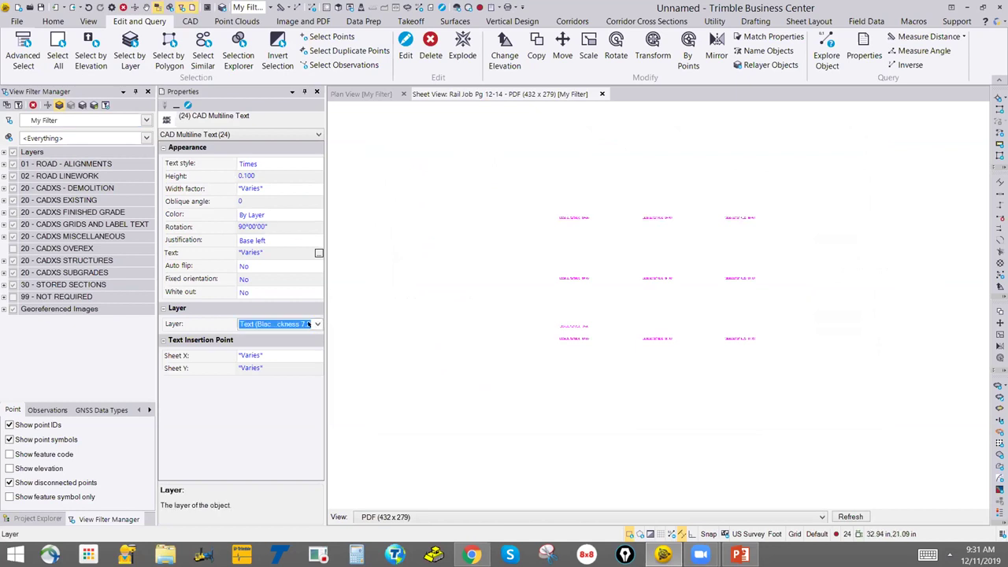
{"action": "left_click", "coordinate": [317, 324]}
{"action": "scroll", "coordinate": [299, 397], "scroll_direction": "up", "scroll_amount": 15}
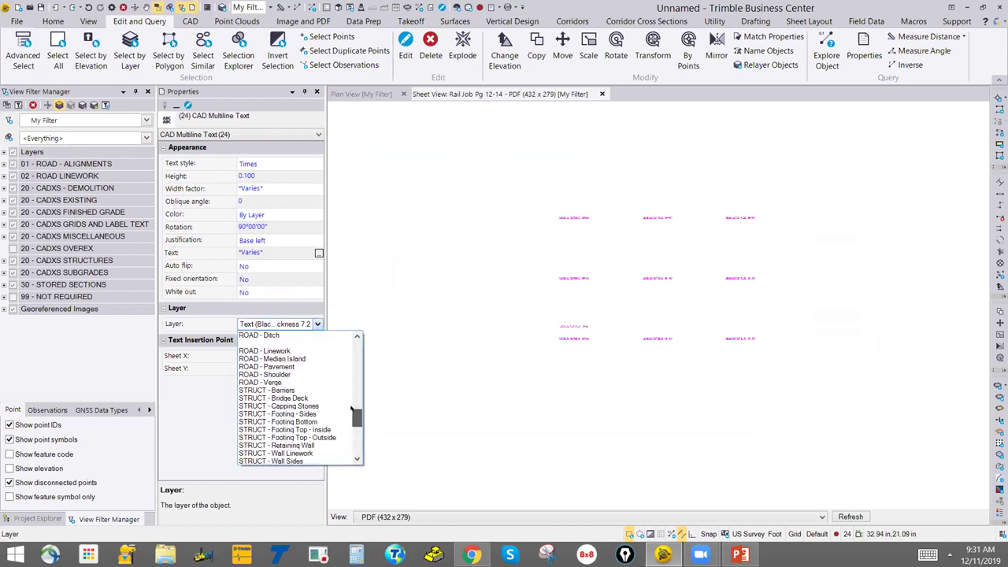
{"action": "scroll", "coordinate": [291, 393], "scroll_direction": "down", "scroll_amount": 1}
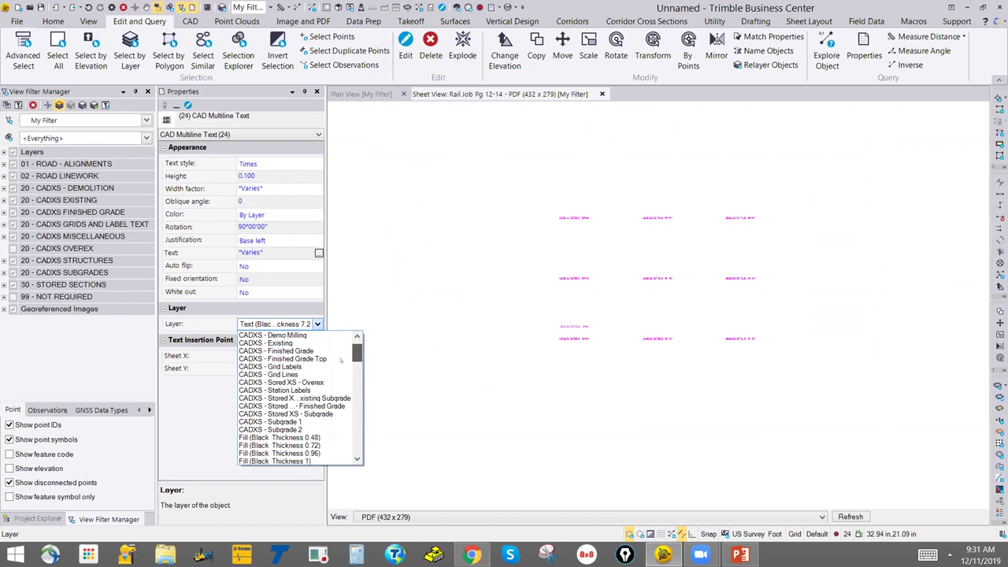
{"action": "left_click", "coordinate": [276, 390]}
{"action": "key", "text": "Escape"}
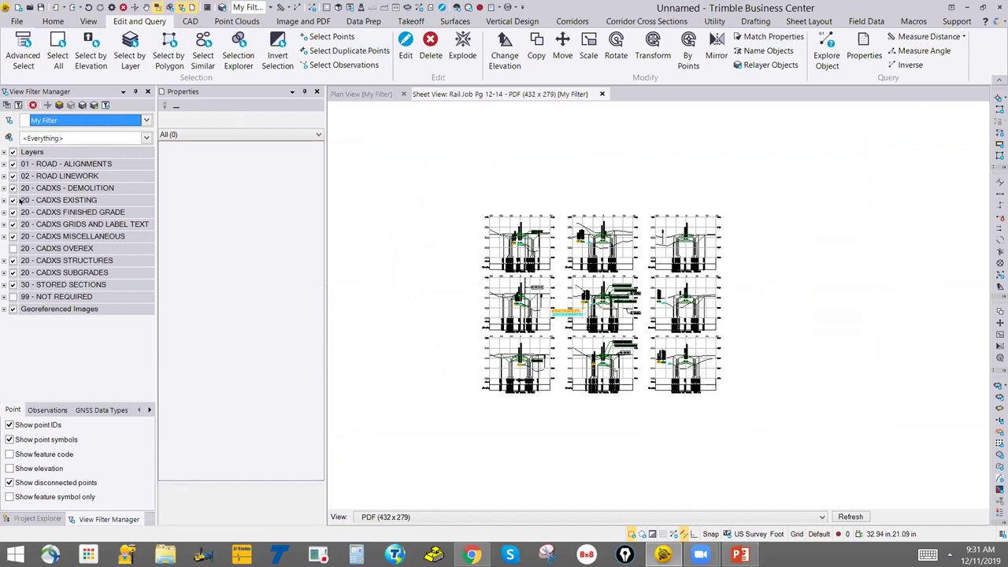
Hide the 20 - CADXS GRIDS AND LABEL TEXT layer and list individual layers.
{"action": "left_click", "coordinate": [13, 225]}
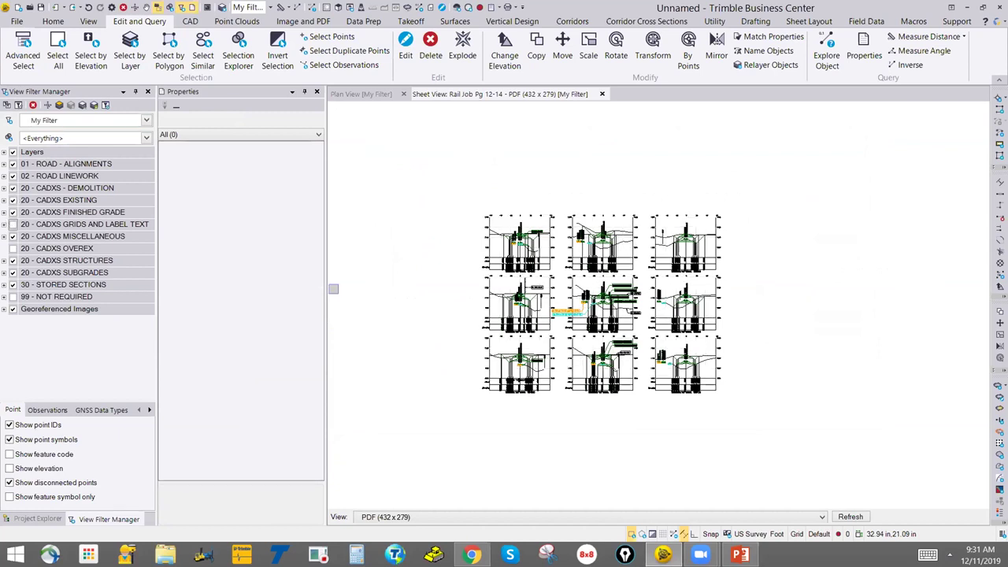
{"action": "scroll", "coordinate": [508, 245], "scroll_direction": "up", "scroll_amount": 5}
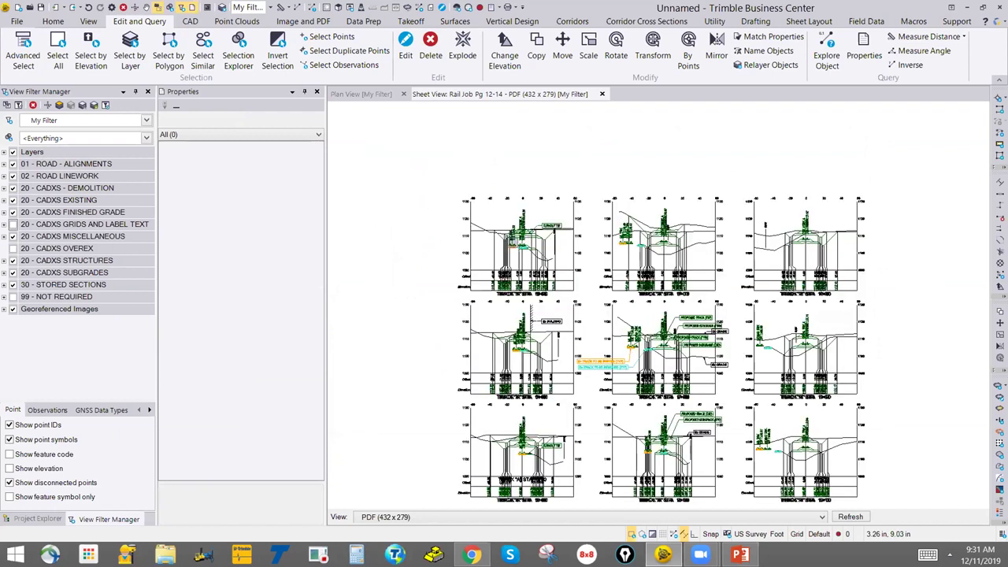
{"action": "scroll", "coordinate": [489, 195], "scroll_direction": "up", "scroll_amount": 1}
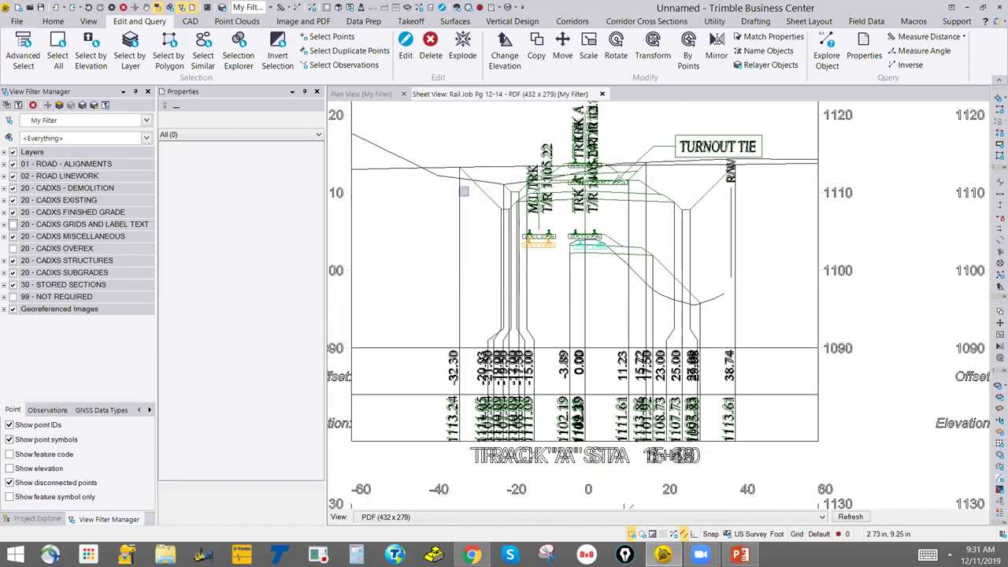
{"action": "left_click", "coordinate": [4, 151]}
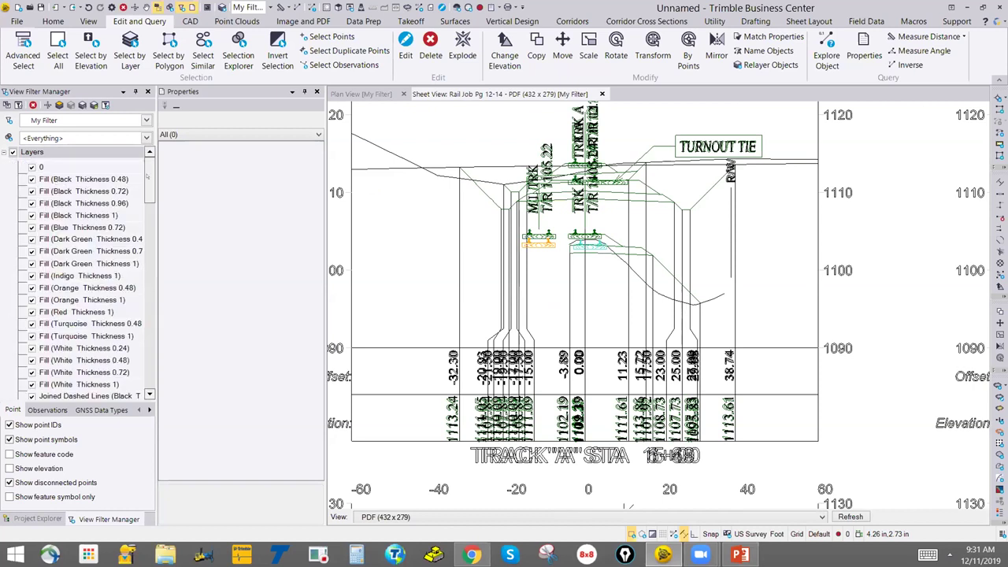
{"action": "scroll", "coordinate": [146, 176], "scroll_direction": "down", "scroll_amount": 10}
{"action": "scroll", "coordinate": [126, 157], "scroll_direction": "up", "scroll_amount": 10}
Hide the layers of the black ground line and the dark green polyline.
{"action": "left_click", "coordinate": [437, 174]}
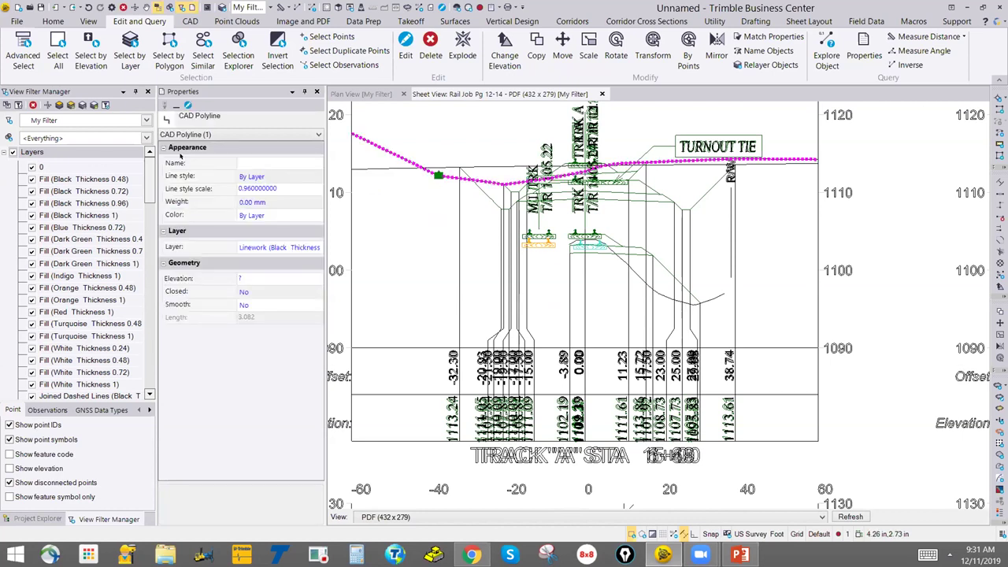
{"action": "left_click", "coordinate": [70, 105]}
{"action": "key", "text": "ctrl+z"}
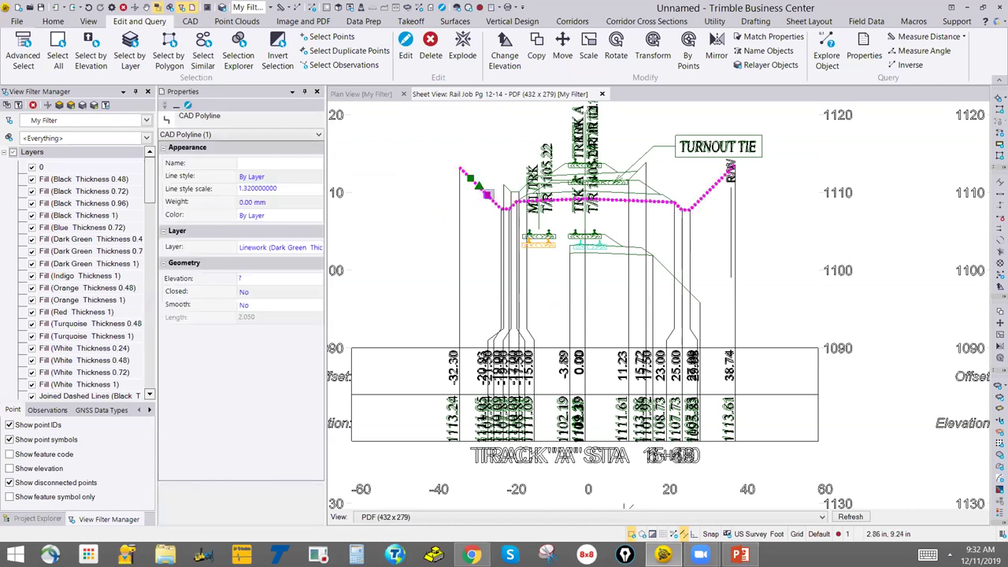
{"action": "key", "text": "ctrl+y"}
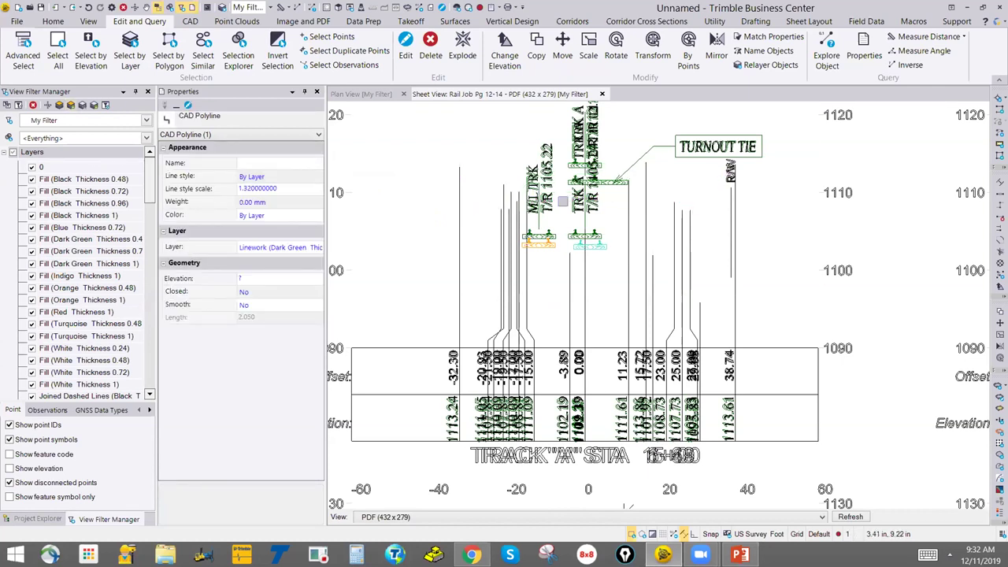
{"action": "scroll", "coordinate": [612, 253], "scroll_direction": "down", "scroll_amount": 3}
{"action": "scroll", "coordinate": [612, 253], "scroll_direction": "down", "scroll_amount": 5}
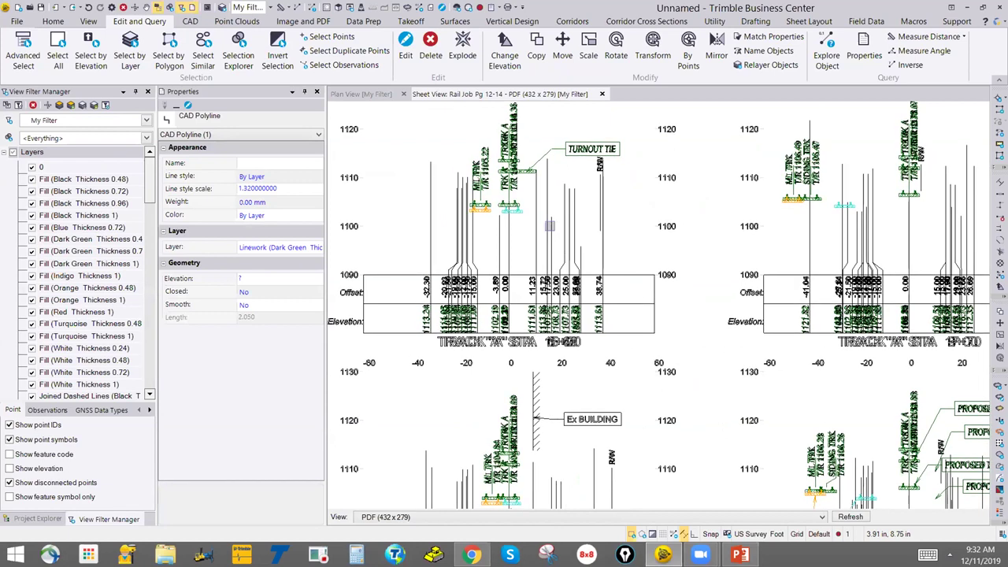
{"action": "scroll", "coordinate": [741, 406], "scroll_direction": "down", "scroll_amount": 2}
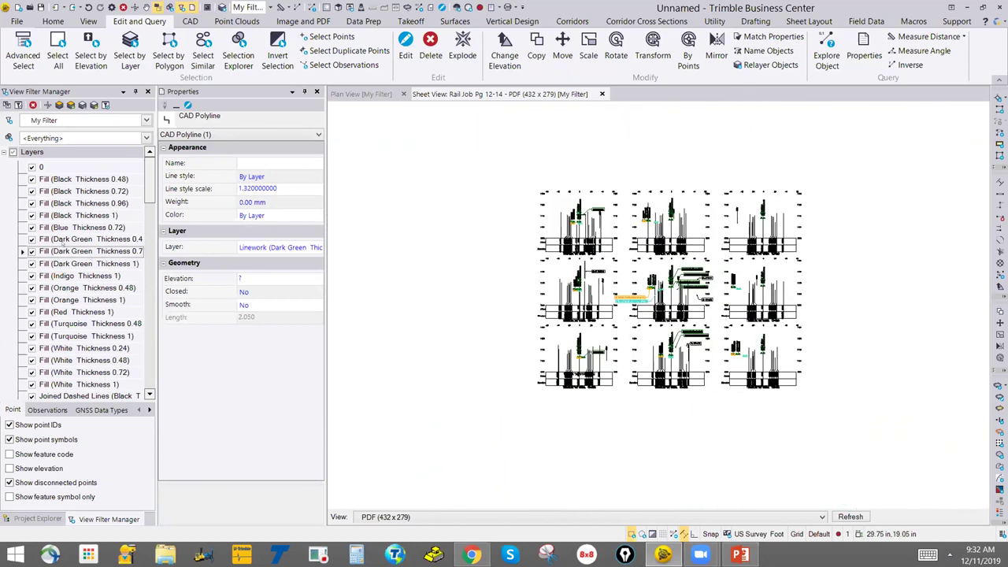
{"action": "right_click", "coordinate": [68, 250]}
Invert layer visibility and trial-select the profile lines row by row across the sheet.
{"action": "left_click", "coordinate": [81, 280]}
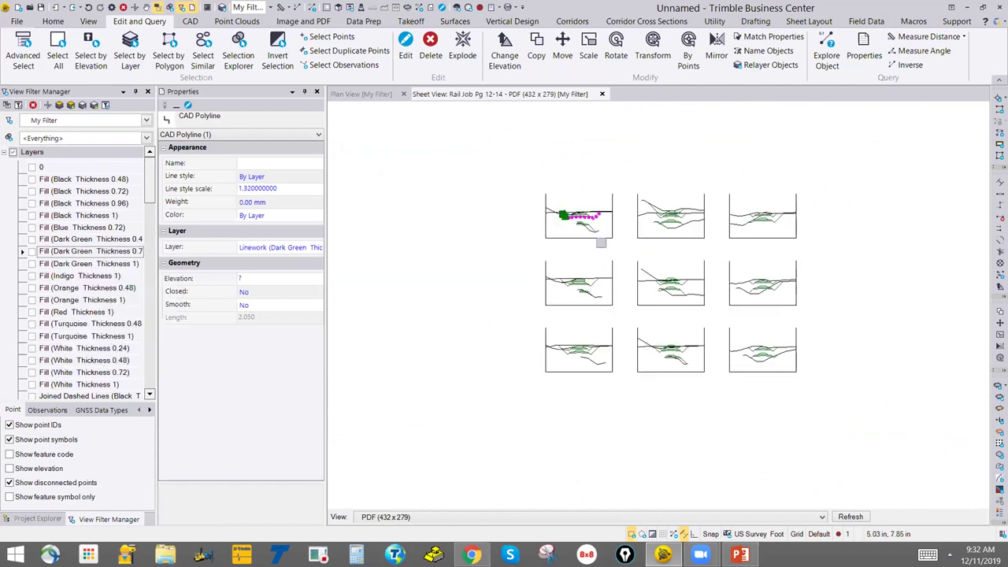
{"action": "scroll", "coordinate": [598, 231], "scroll_direction": "up", "scroll_amount": 3}
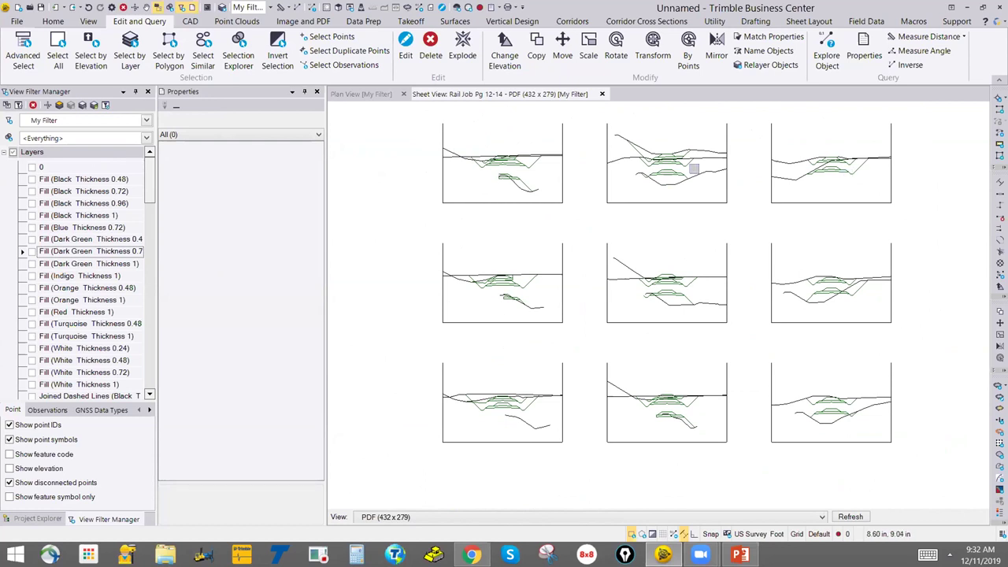
{"action": "left_click_drag", "start_coordinate": [578, 453], "coordinate": [406, 435]}
{"action": "left_click_drag", "start_coordinate": [731, 451], "coordinate": [588, 435]}
{"action": "left_click_drag", "start_coordinate": [914, 446], "coordinate": [773, 433]}
{"action": "left_click_drag", "start_coordinate": [924, 335], "coordinate": [419, 318]}
{"action": "left_click_drag", "start_coordinate": [906, 210], "coordinate": [388, 203]}
{"action": "key", "text": "Escape"}
Window-select all 24 existing-ground profile polylines across the nine sections.
{"action": "scroll", "coordinate": [580, 249], "scroll_direction": "down", "scroll_amount": 2}
{"action": "scroll", "coordinate": [517, 183], "scroll_direction": "up", "scroll_amount": 3}
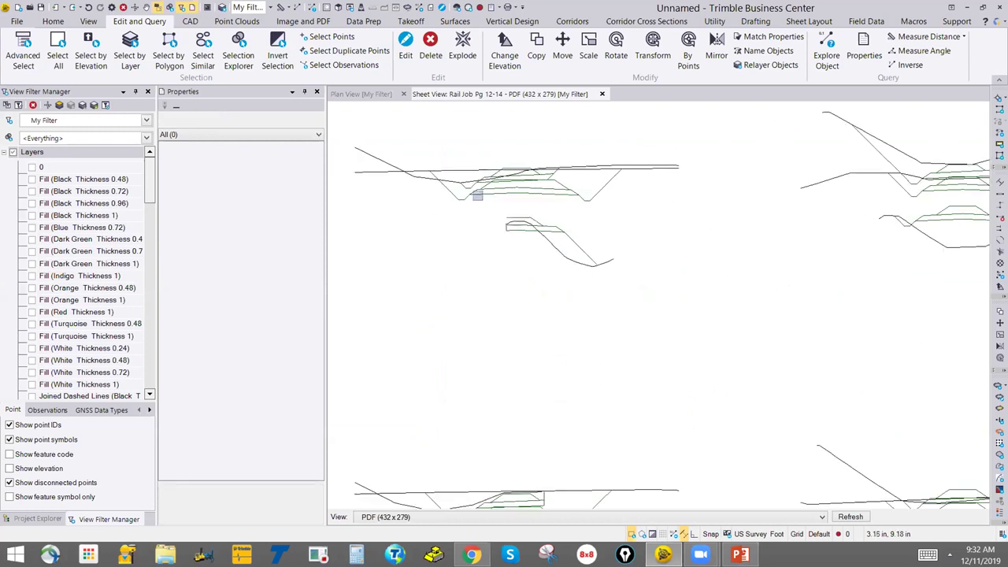
{"action": "middle_click_drag", "start_coordinate": [456, 209], "coordinate": [498, 190]}
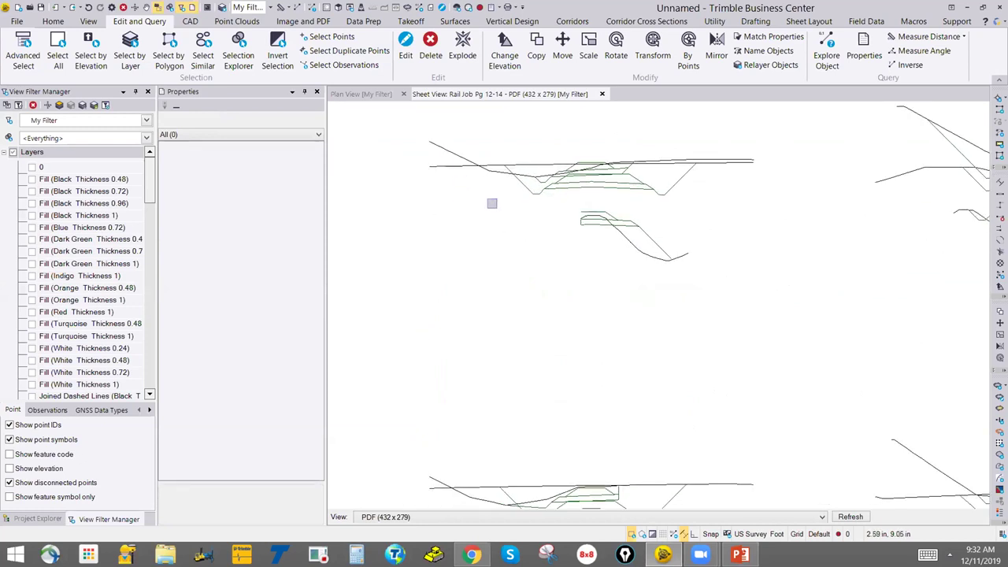
{"action": "left_click", "coordinate": [452, 152]}
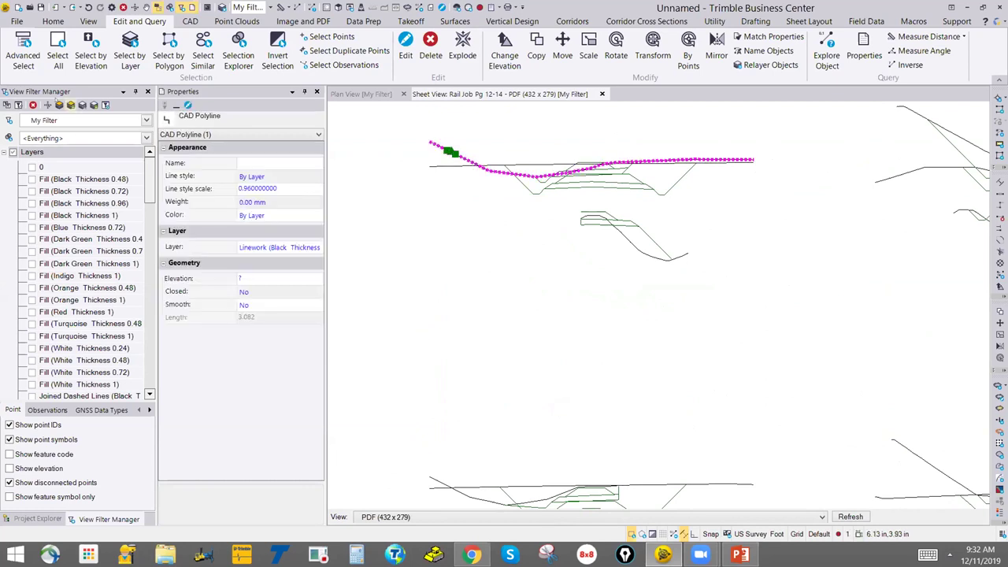
{"action": "scroll", "coordinate": [516, 270], "scroll_direction": "down", "scroll_amount": 5}
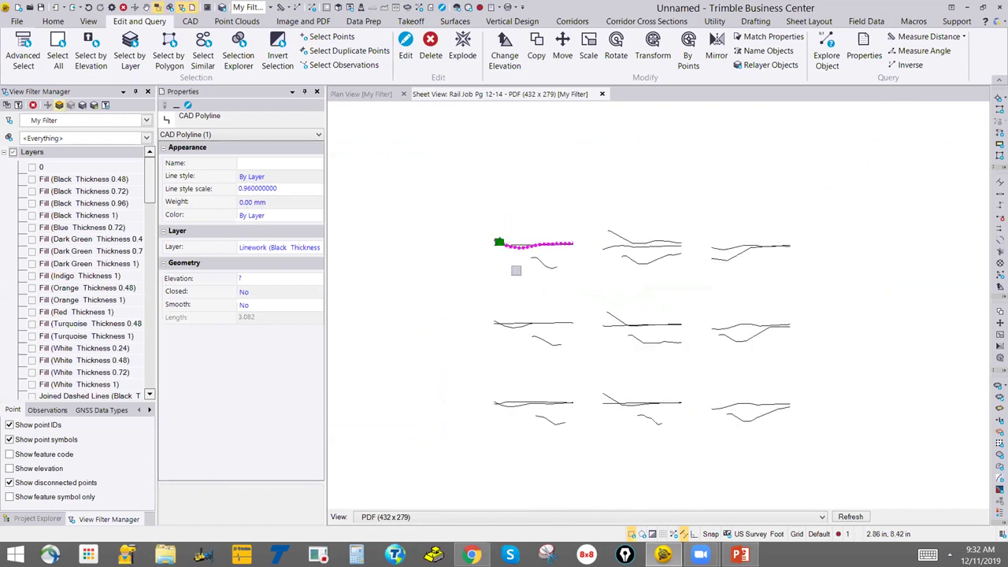
{"action": "scroll", "coordinate": [551, 237], "scroll_direction": "down", "scroll_amount": 2}
{"action": "left_click_drag", "start_coordinate": [730, 396], "coordinate": [414, 196]}
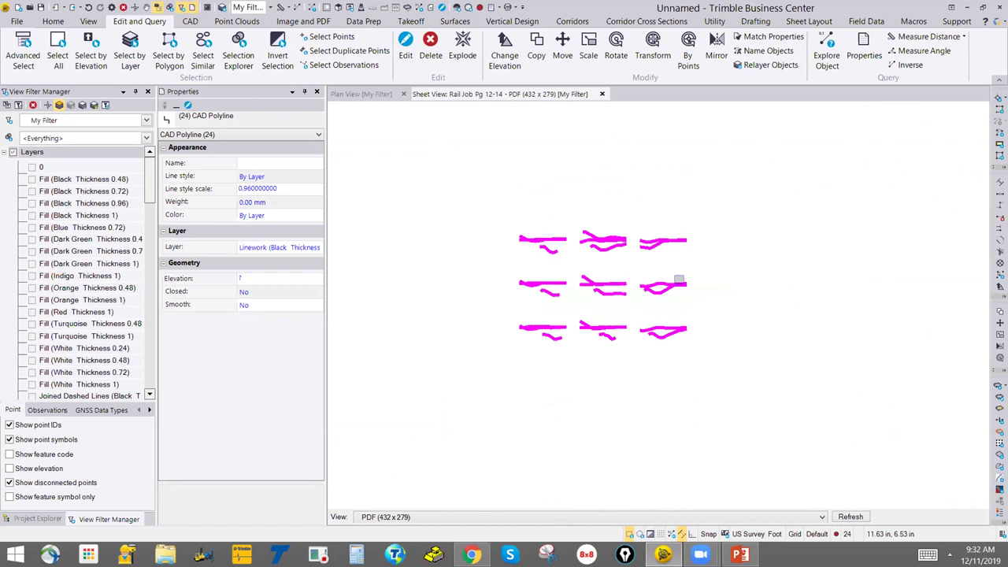
Check individual polylines in the left, centre and right sections to identify the traced lines.
{"action": "key", "text": "Escape"}
{"action": "scroll", "coordinate": [608, 247], "scroll_direction": "up", "scroll_amount": 3}
{"action": "left_click", "coordinate": [617, 254]}
{"action": "key", "text": "Escape"}
{"action": "left_click", "coordinate": [704, 250]}
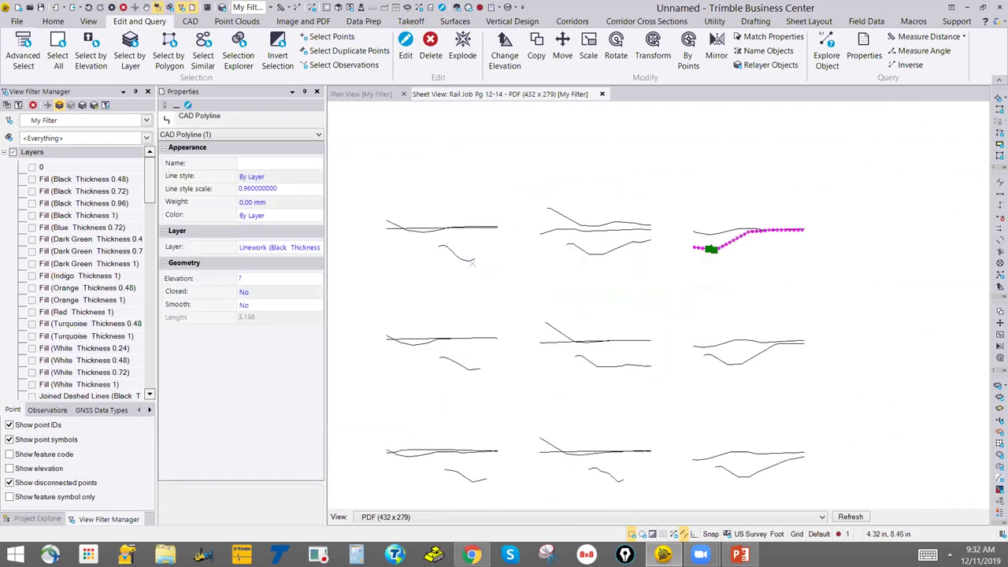
{"action": "scroll", "coordinate": [393, 230], "scroll_direction": "up", "scroll_amount": 2}
{"action": "left_click", "coordinate": [385, 213]}
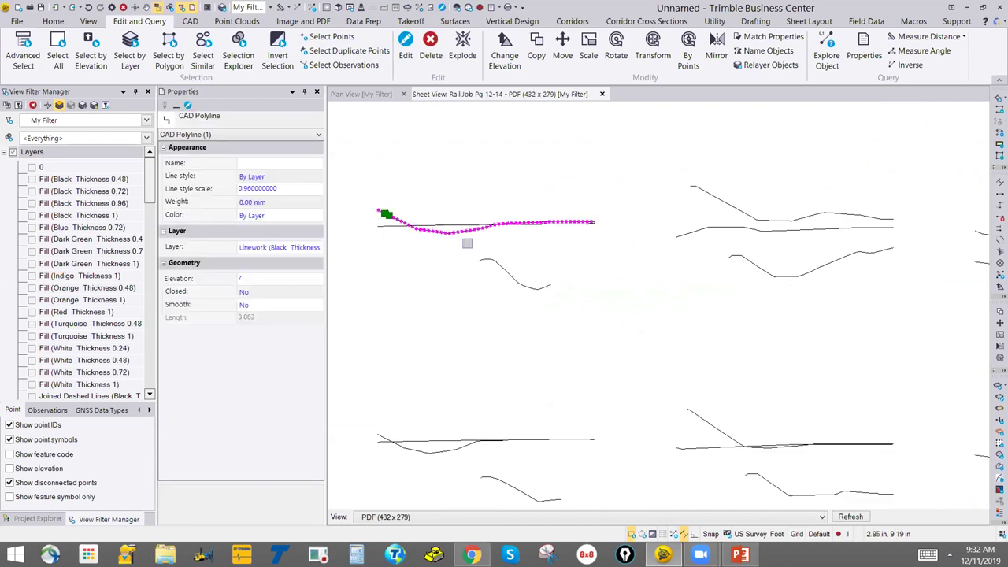
{"action": "left_click", "coordinate": [386, 226]}
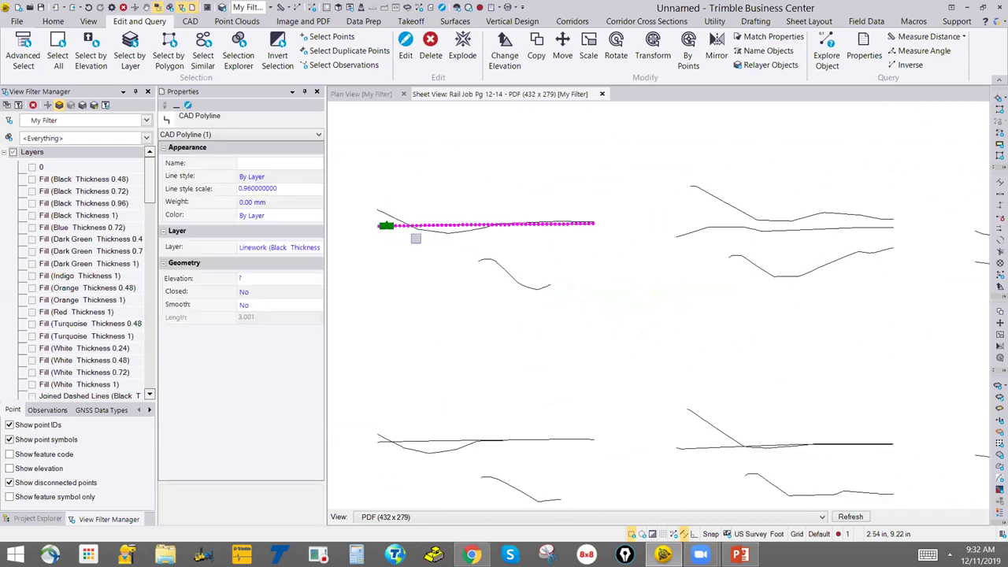
{"action": "key", "text": "Escape"}
{"action": "left_click", "coordinate": [457, 224]}
{"action": "left_click", "coordinate": [455, 233]}
{"action": "scroll", "coordinate": [648, 286], "scroll_direction": "down", "scroll_amount": 5}
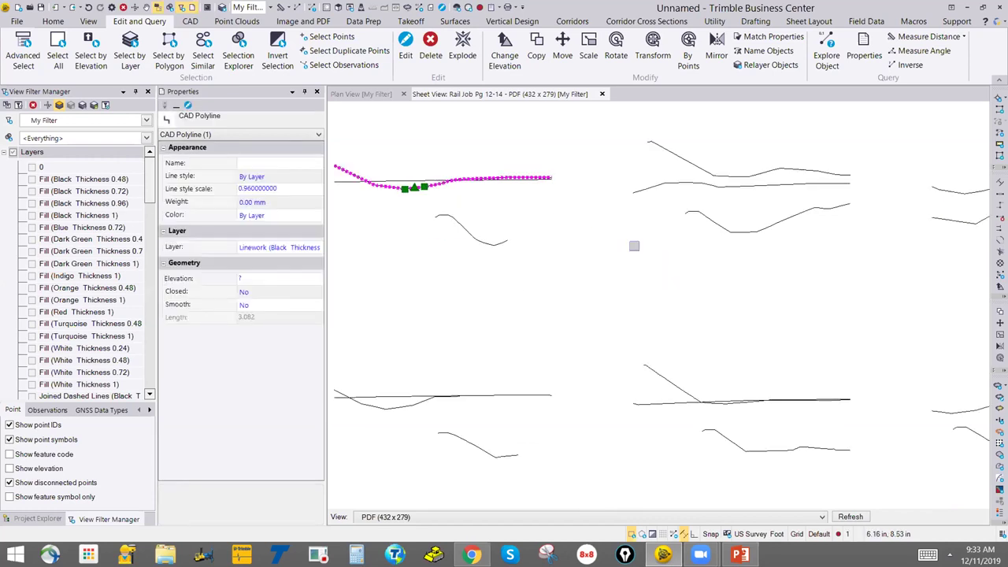
{"action": "middle_click_drag", "start_coordinate": [703, 349], "coordinate": [621, 309]}
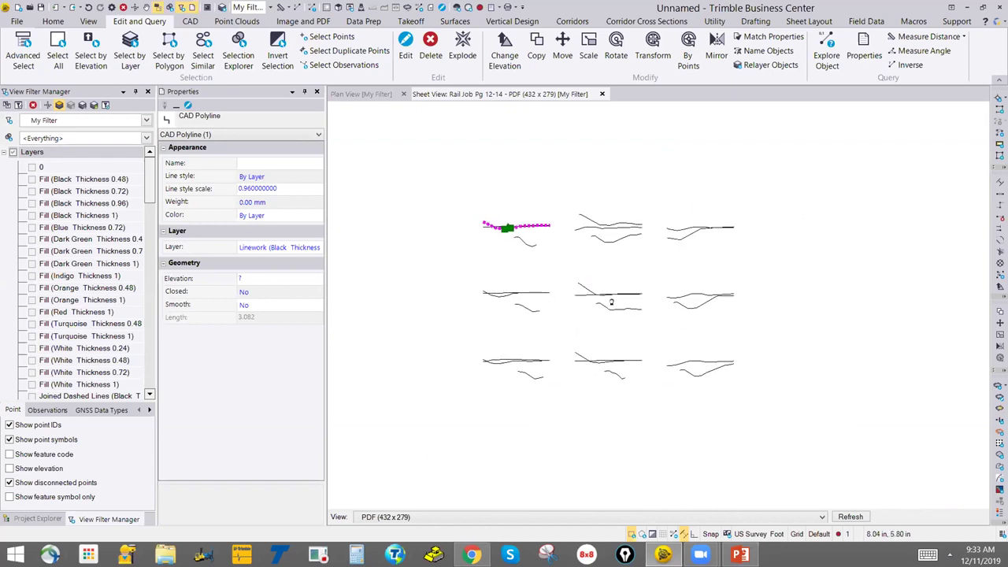
{"action": "key", "text": "Escape"}
{"action": "left_click", "coordinate": [696, 375]}
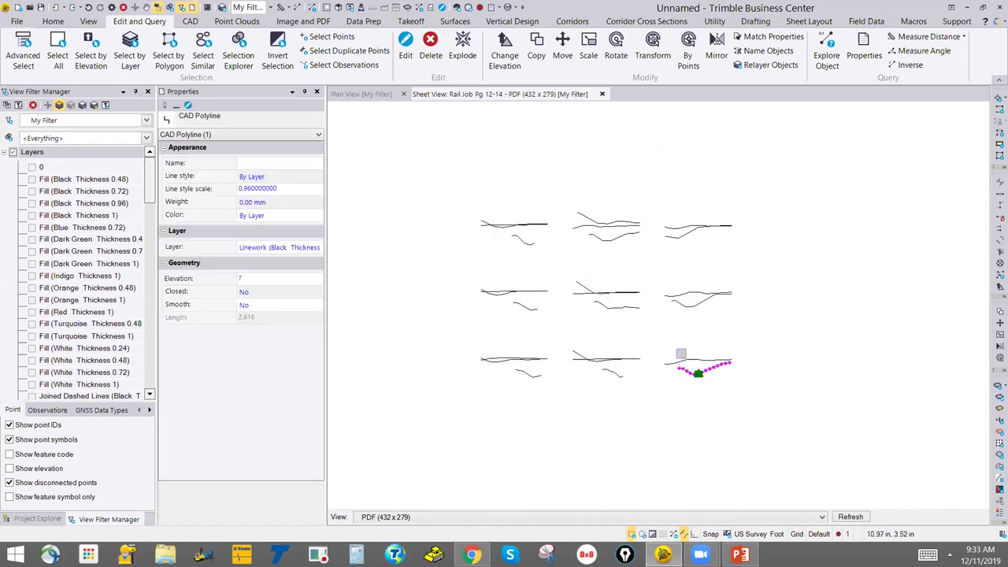
{"action": "left_click", "coordinate": [630, 306]}
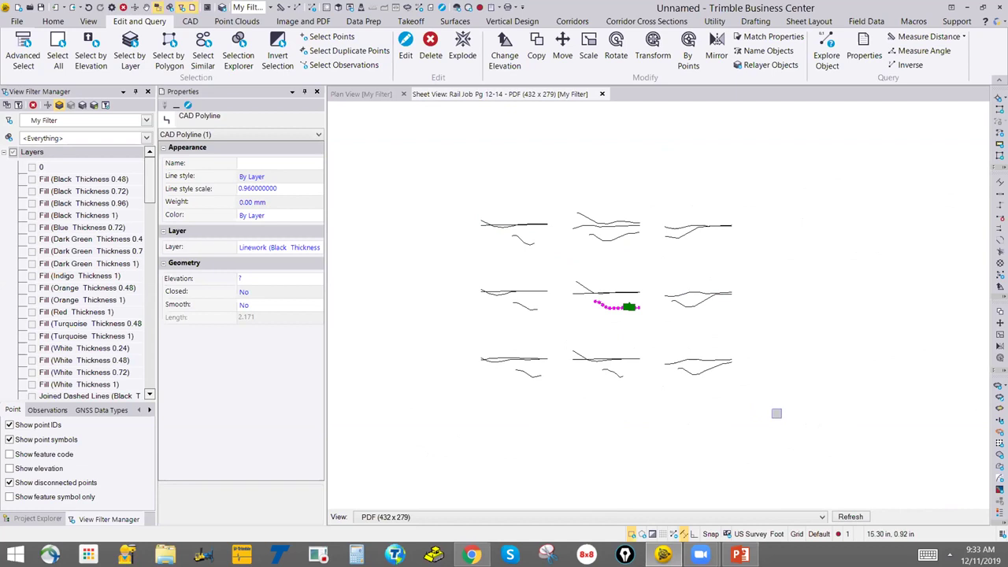
Window-select all 24 traced polylines and move them onto the CADXS - Existing layer.
{"action": "left_click_drag", "start_coordinate": [778, 410], "coordinate": [390, 166]}
{"action": "left_click", "coordinate": [300, 249]}
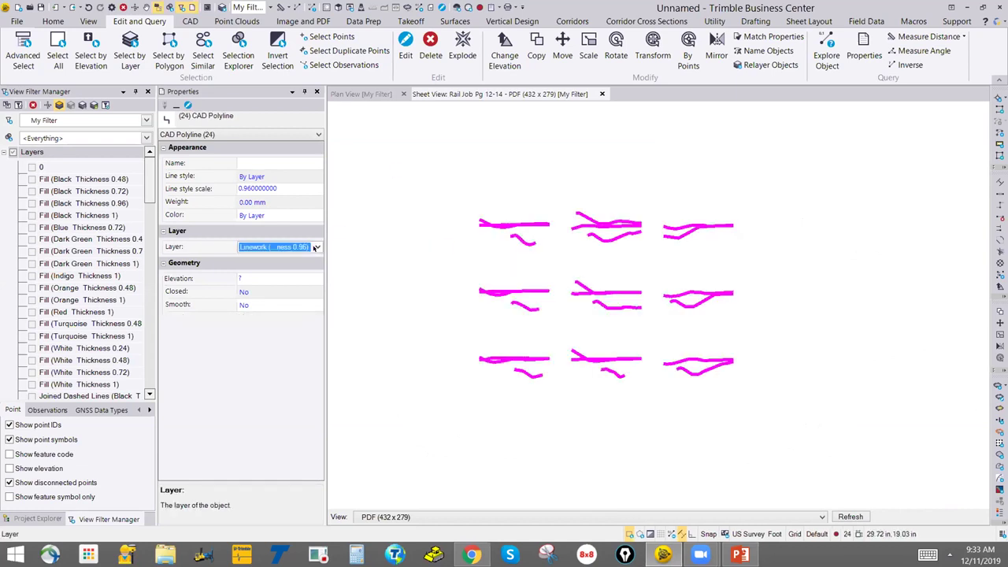
{"action": "left_click", "coordinate": [317, 246]}
{"action": "key", "text": "c"}
{"action": "key", "text": "Down"}
{"action": "key", "text": "Down"}
{"action": "key", "text": "Return"}
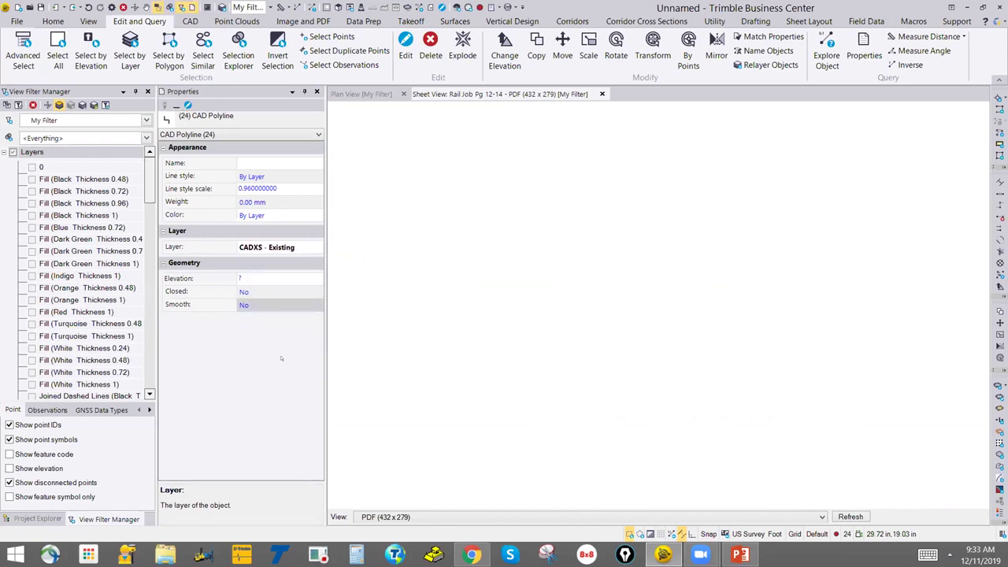
{"action": "left_click", "coordinate": [364, 284]}
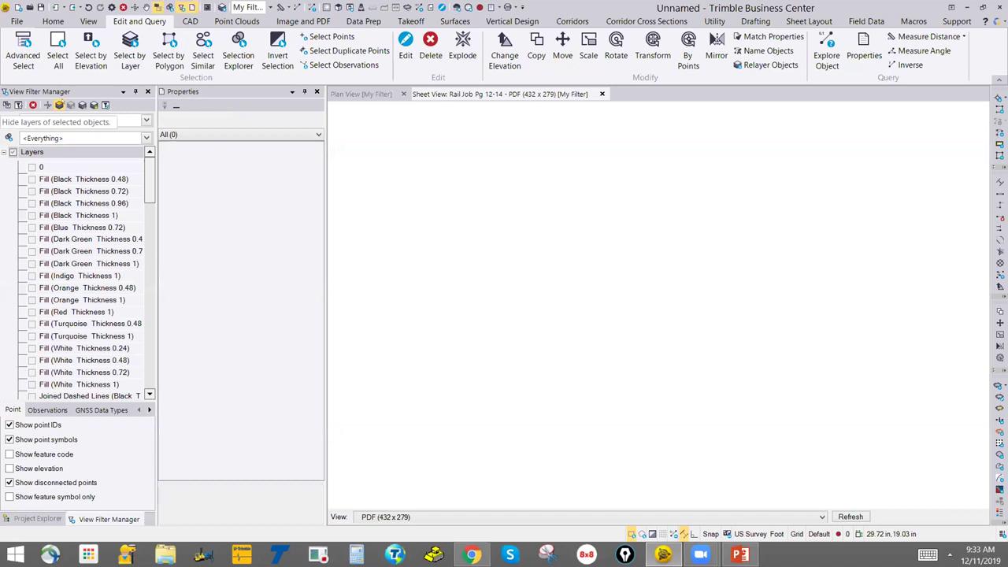
Turn off the 20 - CADXS EXISTING layer in View Filter Manager.
{"action": "scroll", "coordinate": [522, 232], "scroll_direction": "up", "scroll_amount": 2}
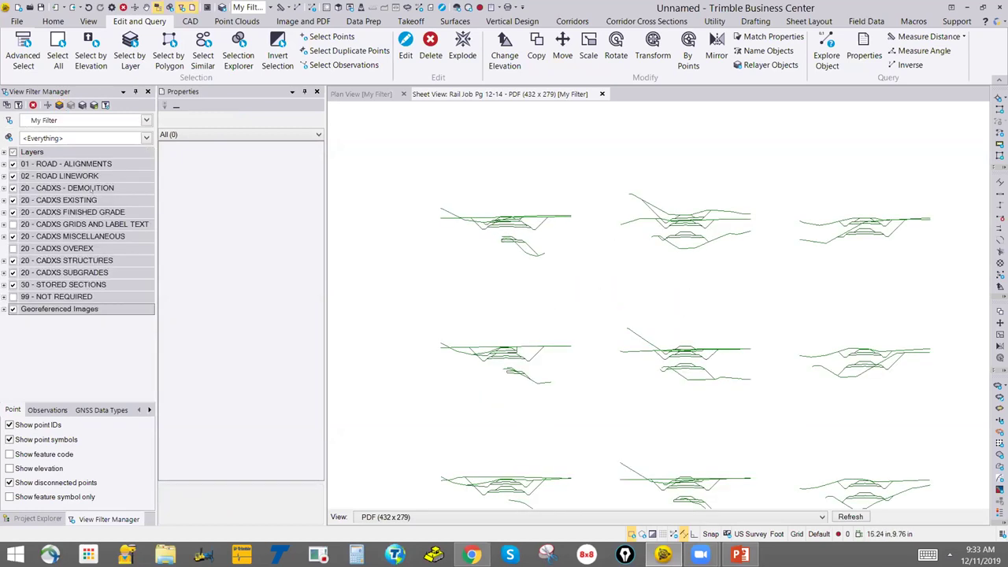
{"action": "left_click", "coordinate": [13, 200]}
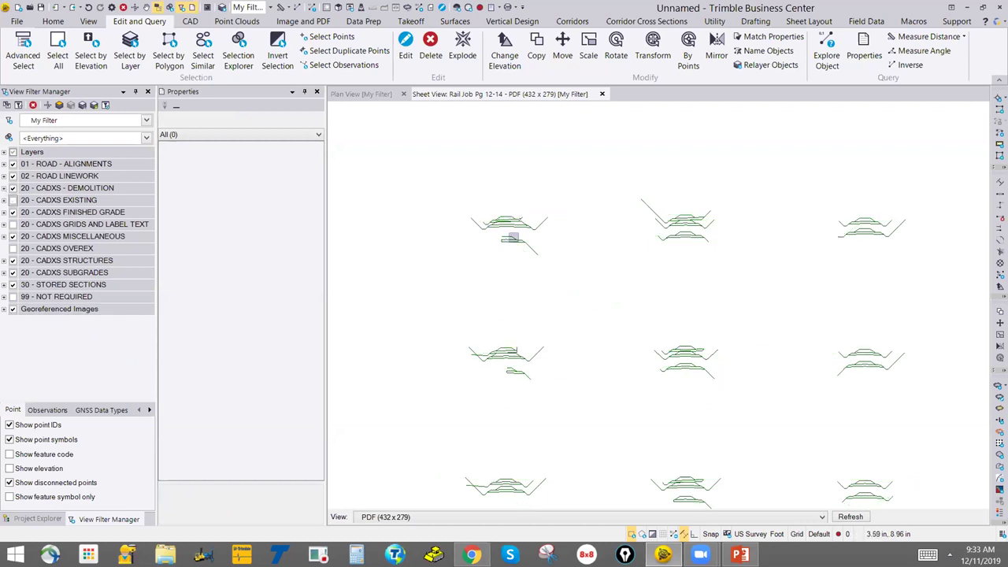
{"action": "scroll", "coordinate": [512, 238], "scroll_direction": "up", "scroll_amount": 3}
{"action": "scroll", "coordinate": [522, 225], "scroll_direction": "up", "scroll_amount": 2}
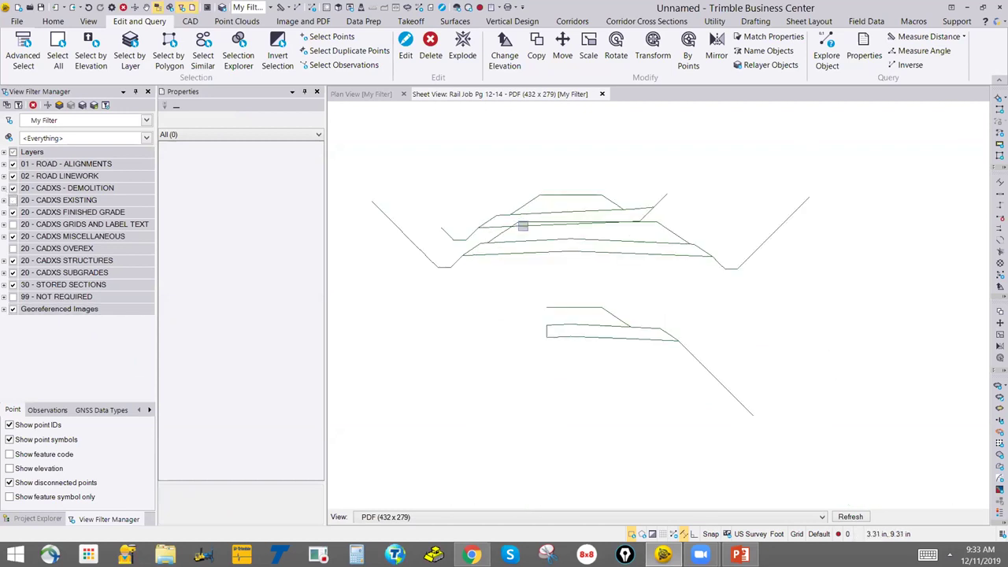
{"action": "scroll", "coordinate": [523, 226], "scroll_direction": "down", "scroll_amount": 2}
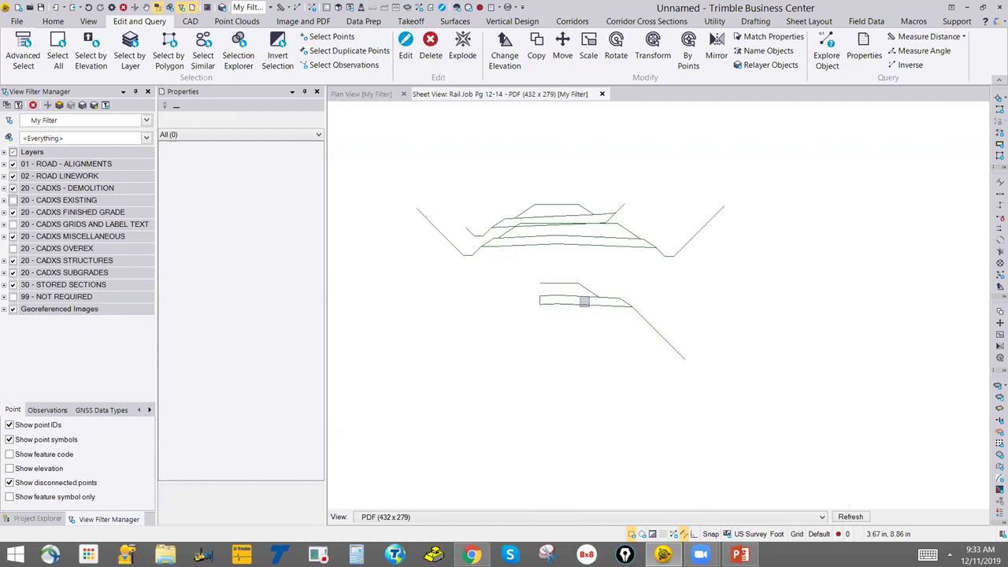
{"action": "left_click", "coordinate": [567, 282]}
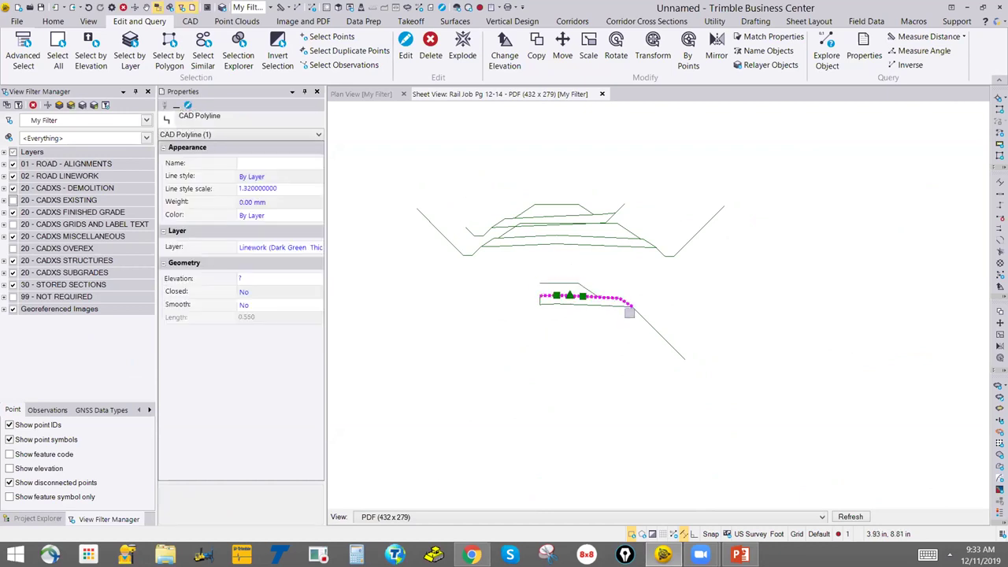
{"action": "left_click", "coordinate": [643, 316]}
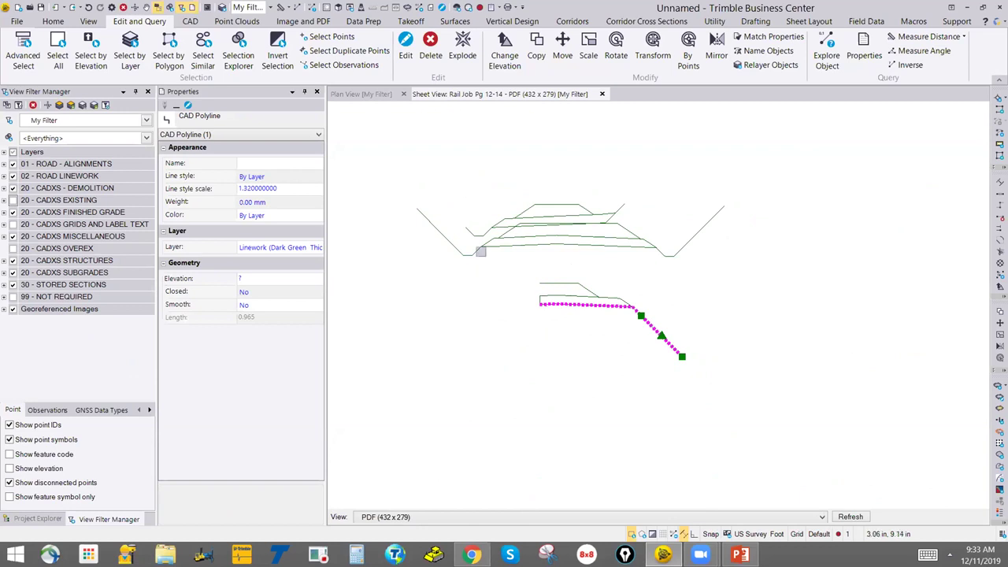
{"action": "scroll", "coordinate": [611, 266], "scroll_direction": "down", "scroll_amount": 3}
{"action": "scroll", "coordinate": [611, 266], "scroll_direction": "down", "scroll_amount": 4}
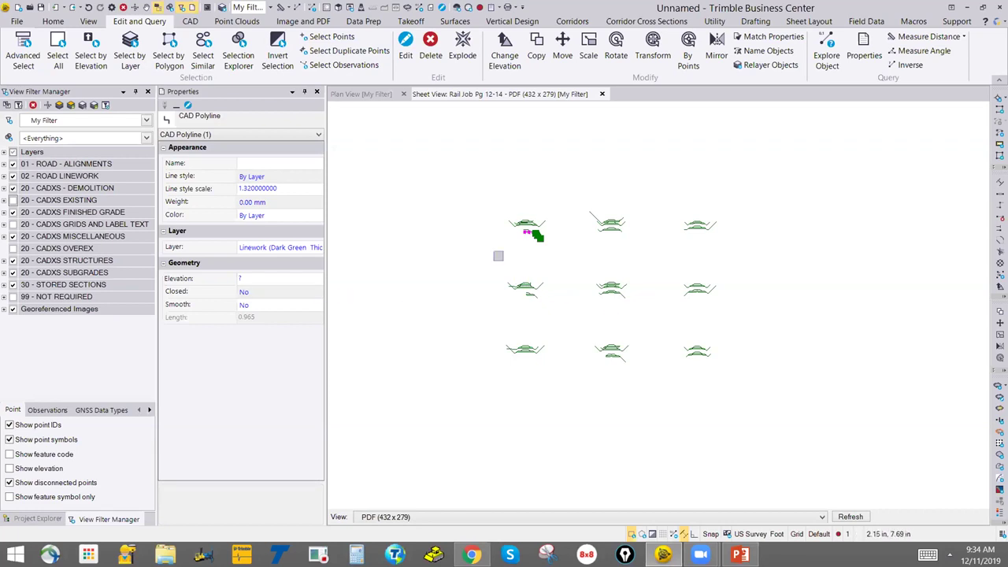
{"action": "scroll", "coordinate": [524, 217], "scroll_direction": "up", "scroll_amount": 4}
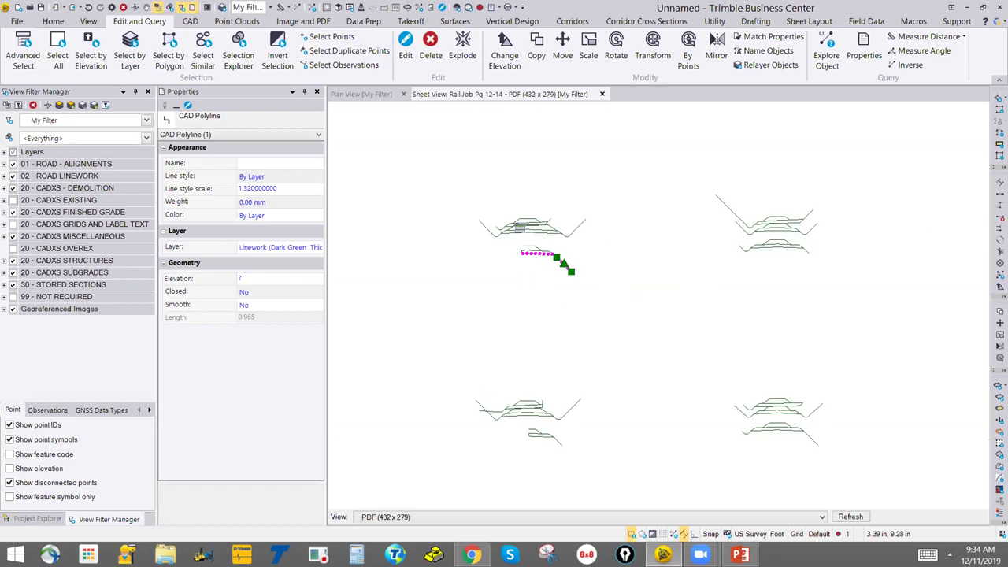
{"action": "scroll", "coordinate": [504, 263], "scroll_direction": "down", "scroll_amount": 2}
{"action": "scroll", "coordinate": [504, 263], "scroll_direction": "down", "scroll_amount": 2}
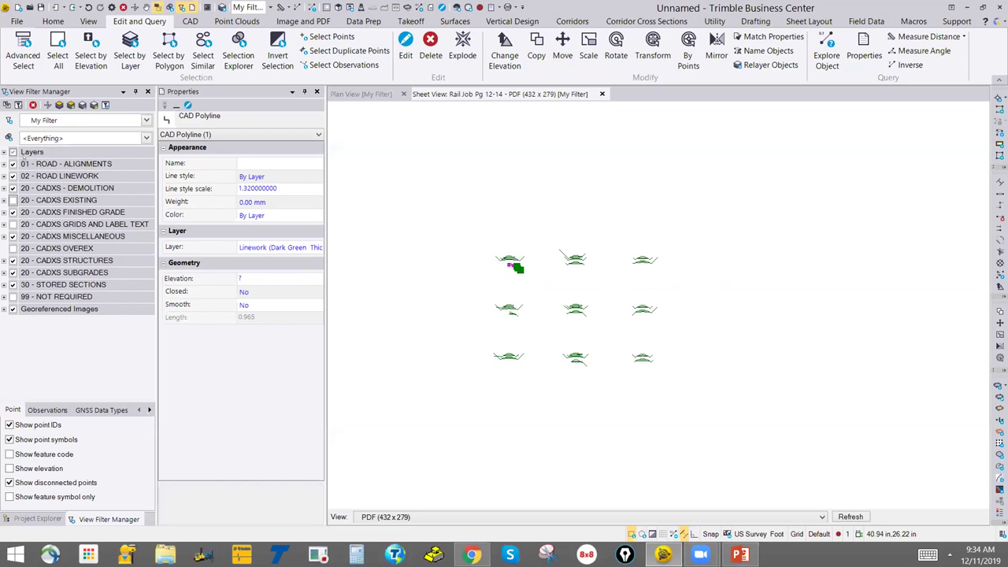
{"action": "right_click", "coordinate": [44, 152]}
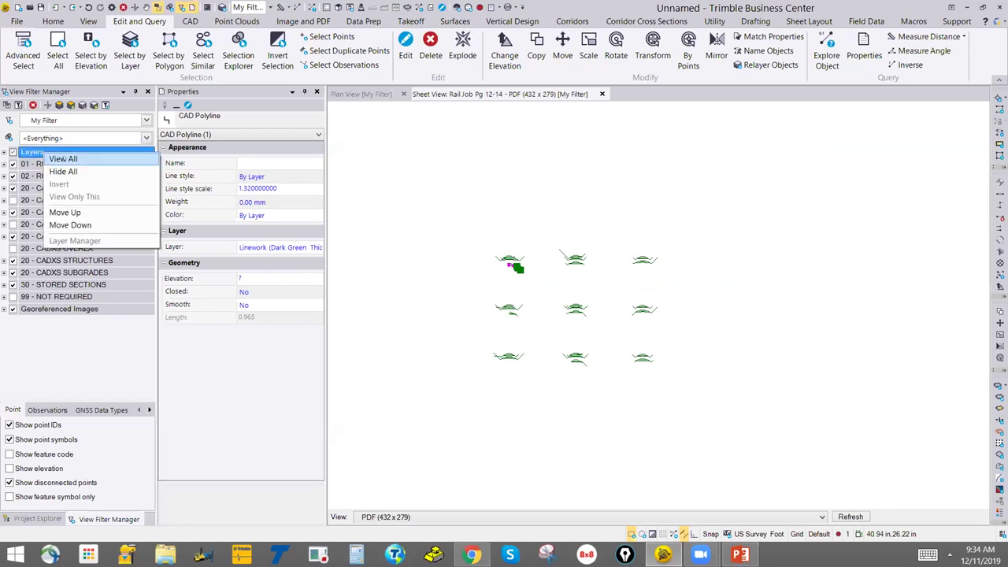
Select all 11605 sheet objects for scaling.
{"action": "key", "text": "Escape"}
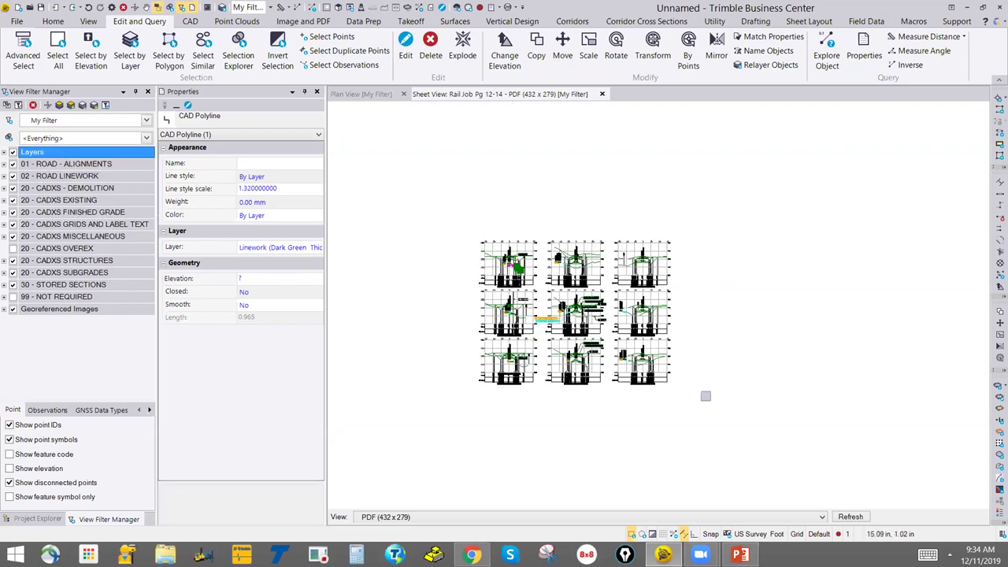
{"action": "key", "text": "ctrl+a"}
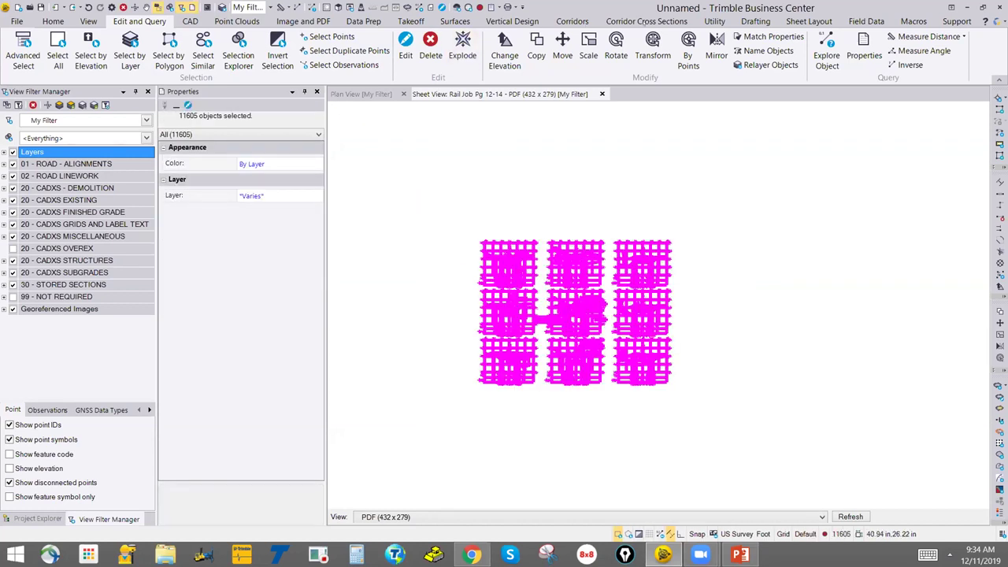
{"action": "scroll", "coordinate": [324, 31], "scroll_direction": "down", "scroll_amount": 9}
{"action": "left_click", "coordinate": [272, 37]}
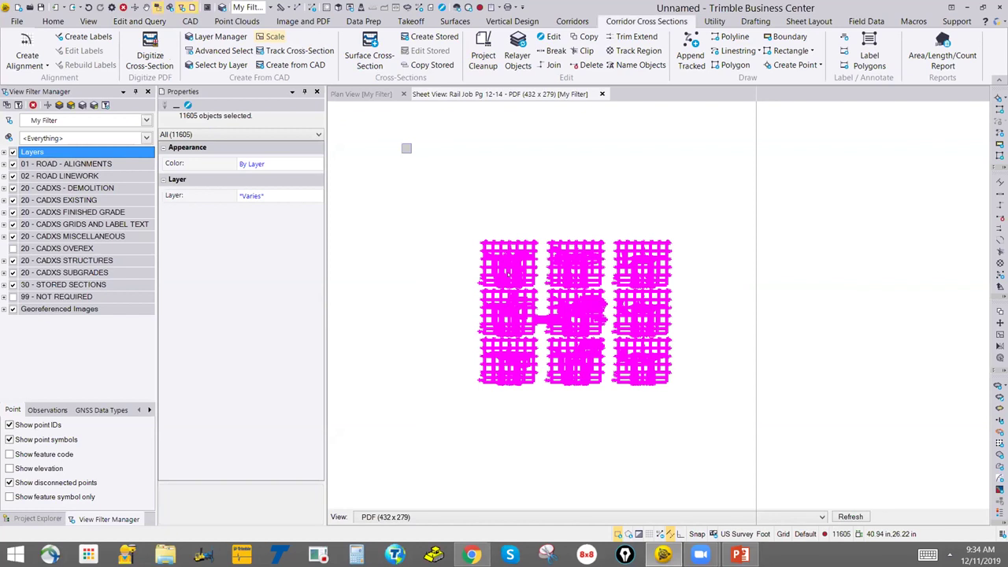
{"action": "scroll", "coordinate": [429, 261], "scroll_direction": "up", "scroll_amount": 4}
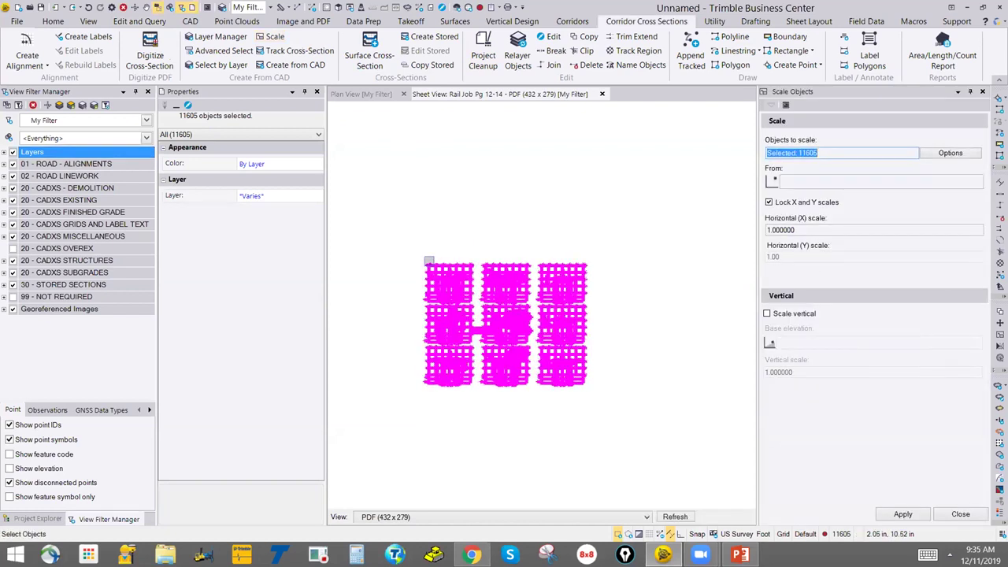
{"action": "scroll", "coordinate": [429, 261], "scroll_direction": "up", "scroll_amount": 3}
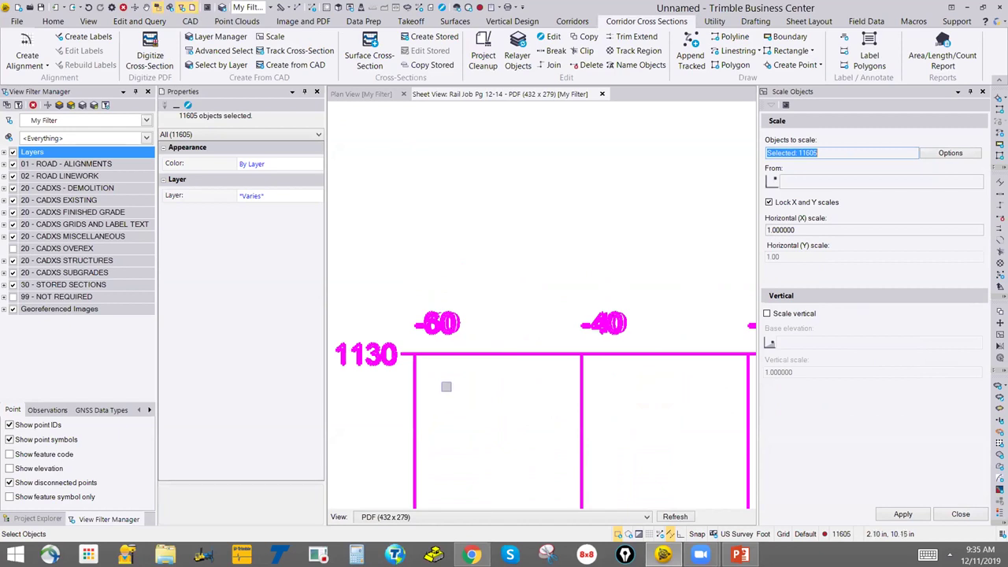
{"action": "scroll", "coordinate": [443, 389], "scroll_direction": "down", "scroll_amount": 3}
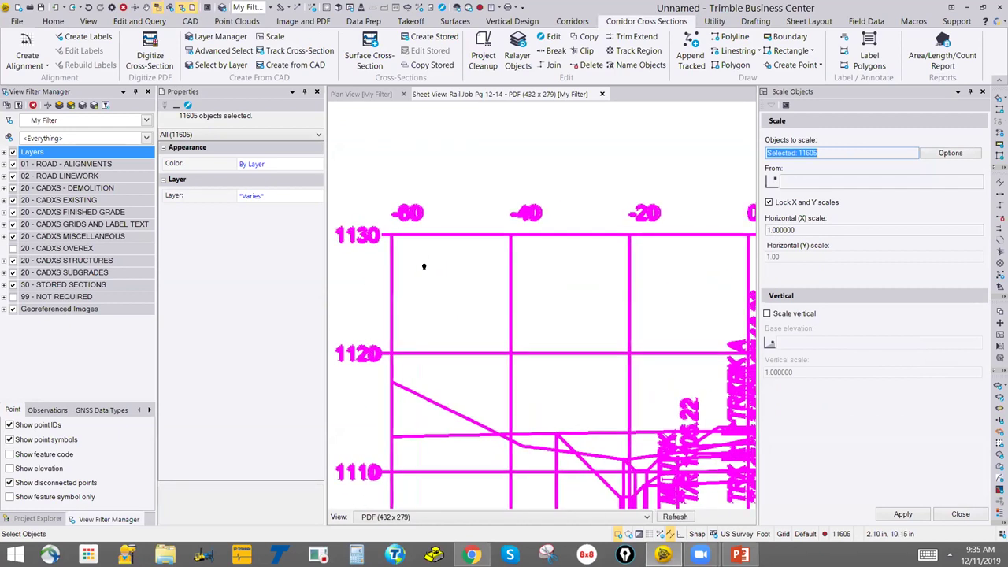
{"action": "scroll", "coordinate": [425, 268], "scroll_direction": "down", "scroll_amount": 2}
{"action": "scroll", "coordinate": [427, 271], "scroll_direction": "down", "scroll_amount": 5}
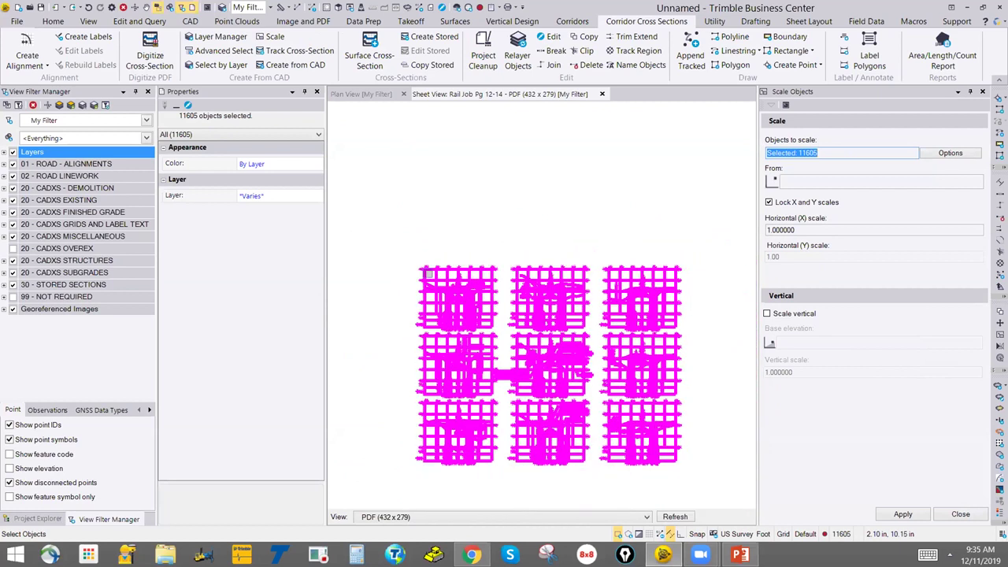
{"action": "scroll", "coordinate": [450, 282], "scroll_direction": "down", "scroll_amount": 1}
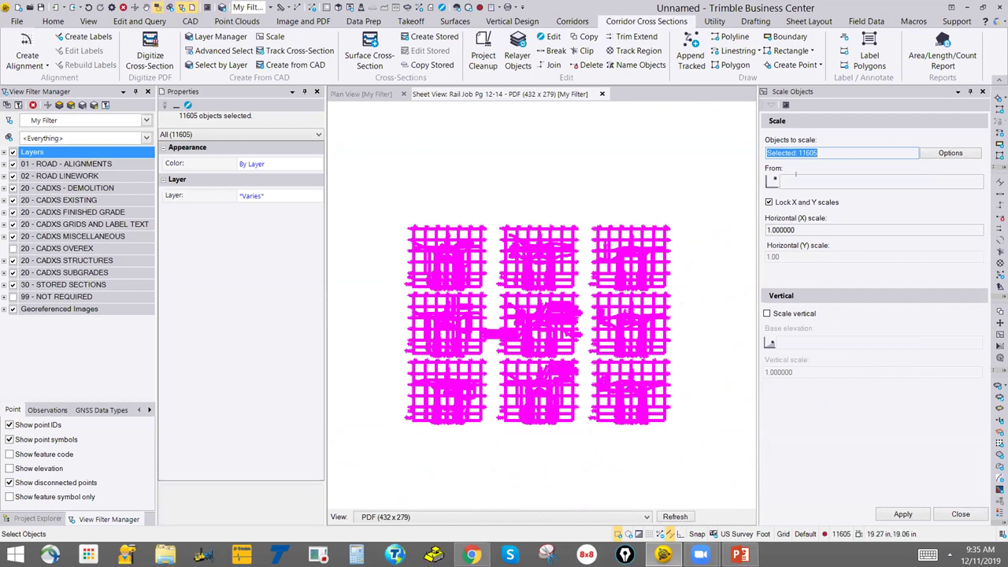
Scale the objects by 480 from base point 0,0 and close the Scale pane.
{"action": "left_click", "coordinate": [800, 180]}
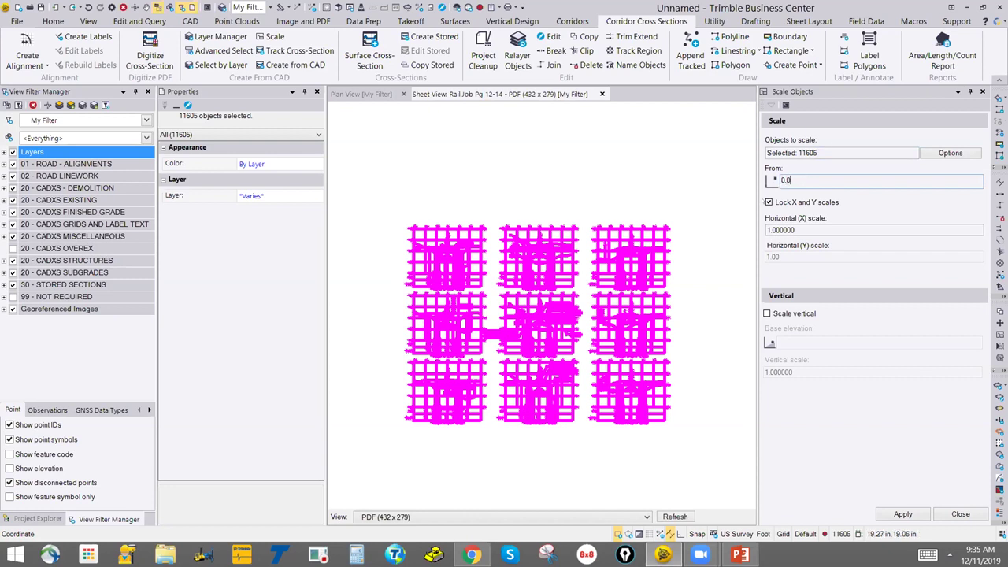
{"action": "key", "text": "Tab"}
{"action": "type", "text": "4"}
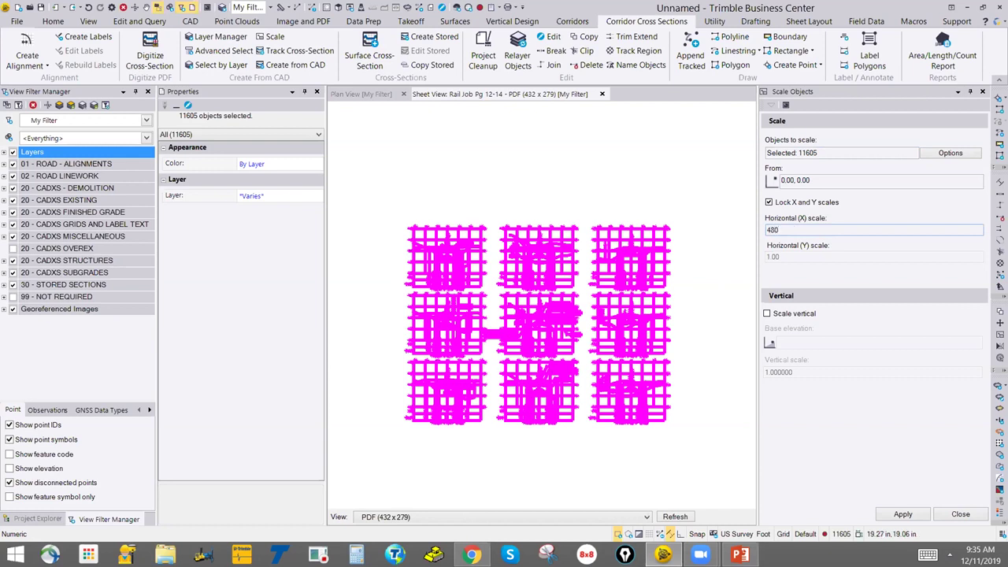
{"action": "left_click", "coordinate": [902, 513]}
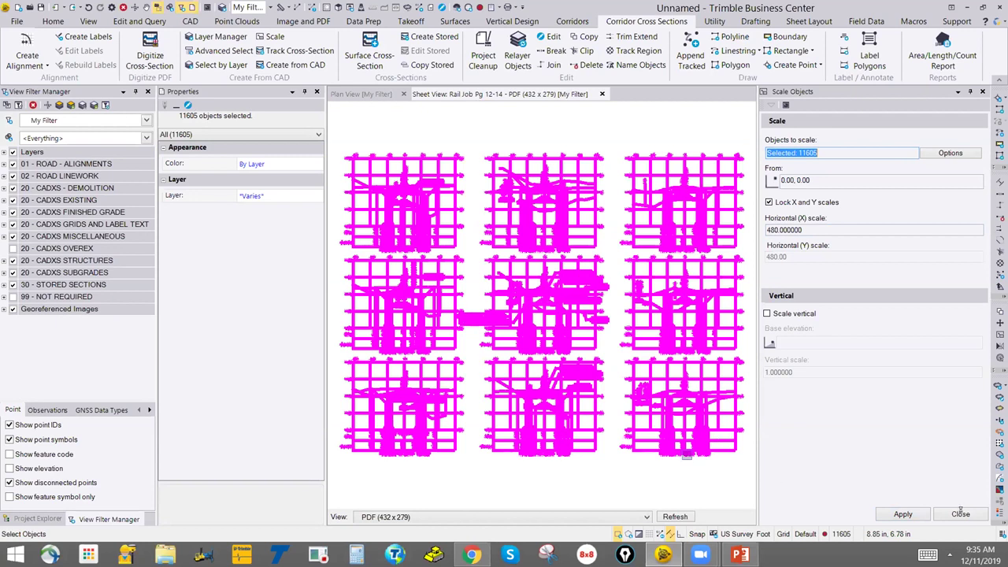
{"action": "left_click", "coordinate": [959, 513]}
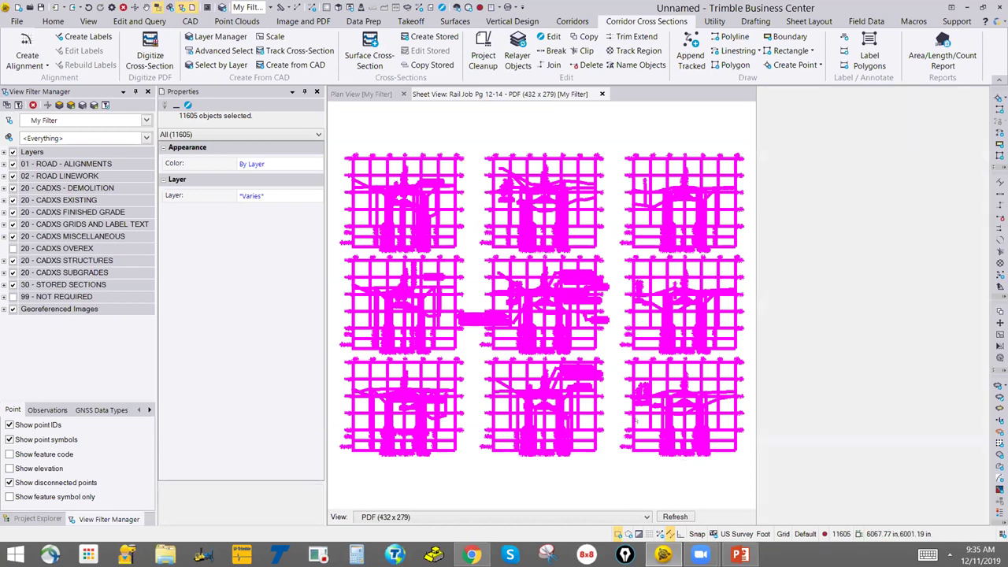
{"action": "scroll", "coordinate": [592, 469], "scroll_direction": "up", "scroll_amount": 6}
{"action": "key", "text": "Escape"}
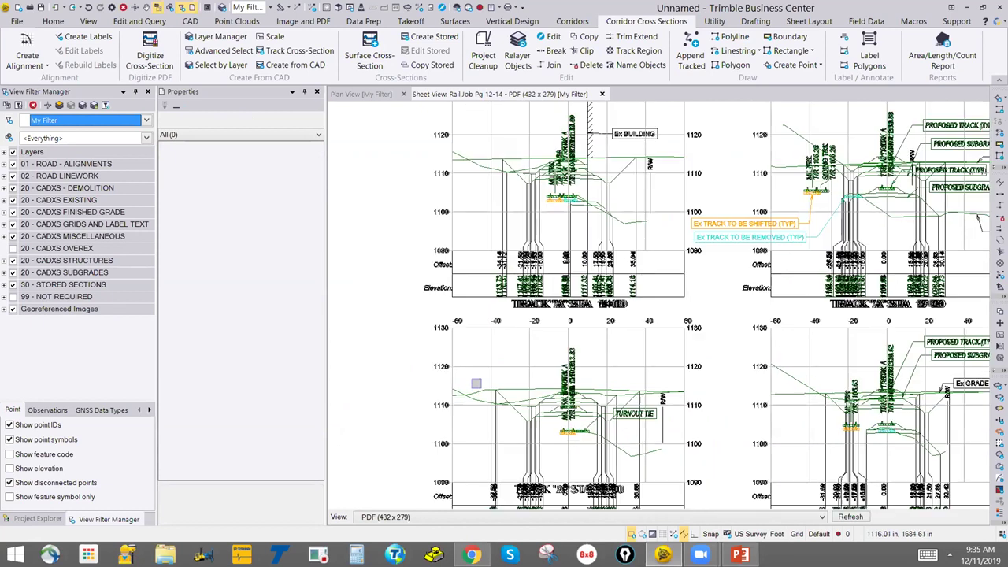
{"action": "scroll", "coordinate": [434, 287], "scroll_direction": "up", "scroll_amount": 4}
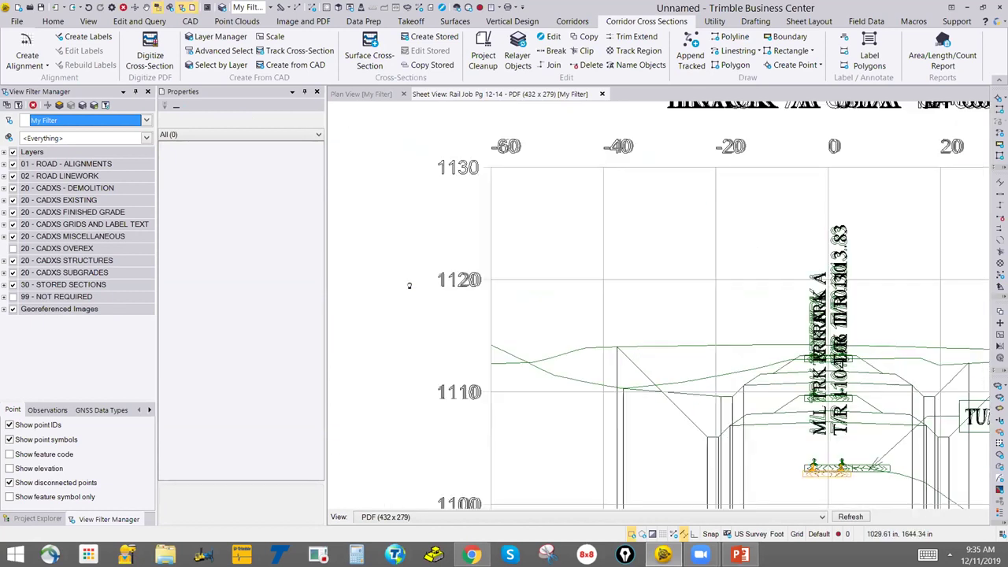
{"action": "left_click", "coordinate": [277, 8]}
{"action": "left_click", "coordinate": [429, 233]}
{"action": "left_click", "coordinate": [541, 232]}
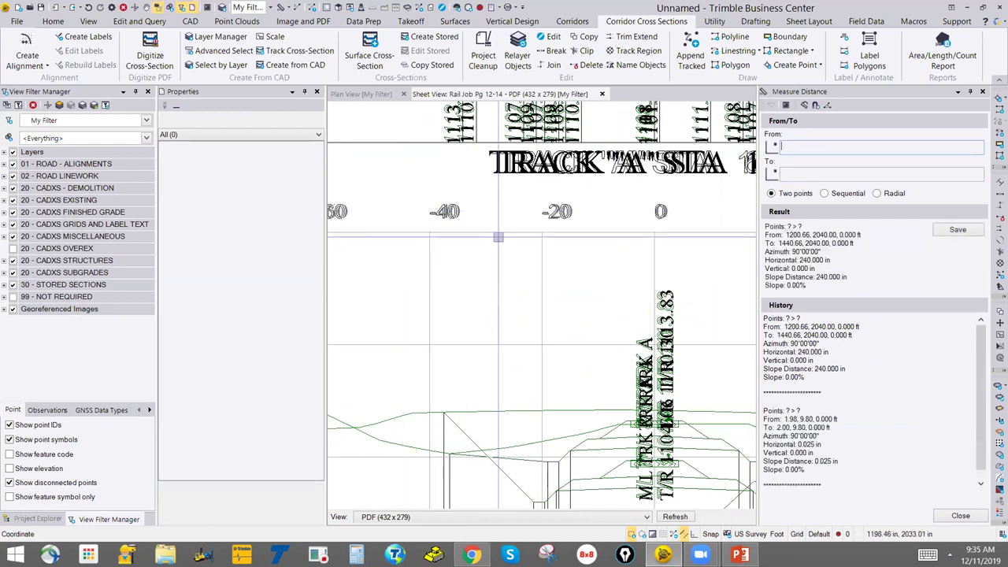
{"action": "scroll", "coordinate": [499, 238], "scroll_direction": "down", "scroll_amount": 3}
{"action": "scroll", "coordinate": [499, 238], "scroll_direction": "down", "scroll_amount": 3}
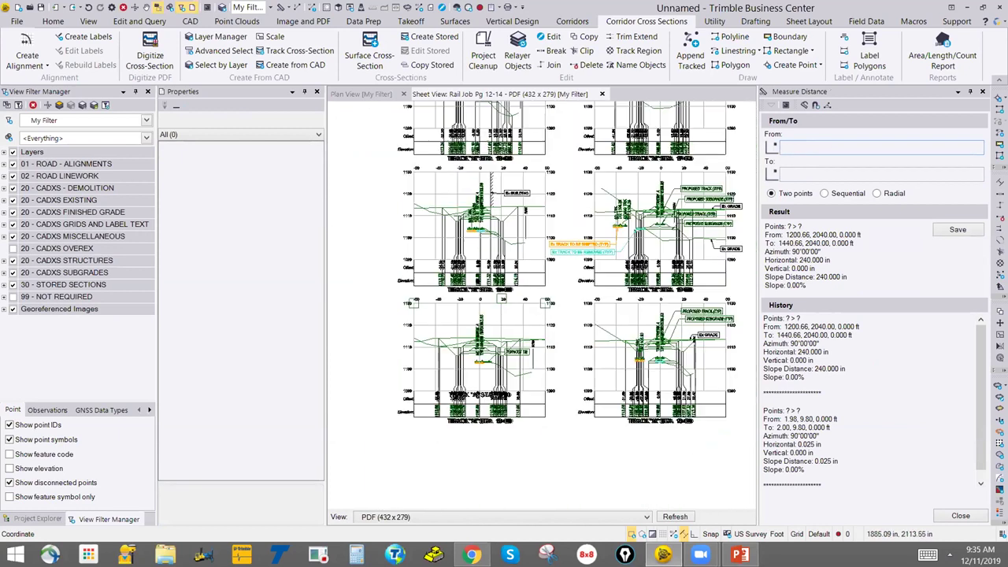
{"action": "scroll", "coordinate": [386, 275], "scroll_direction": "up", "scroll_amount": 6}
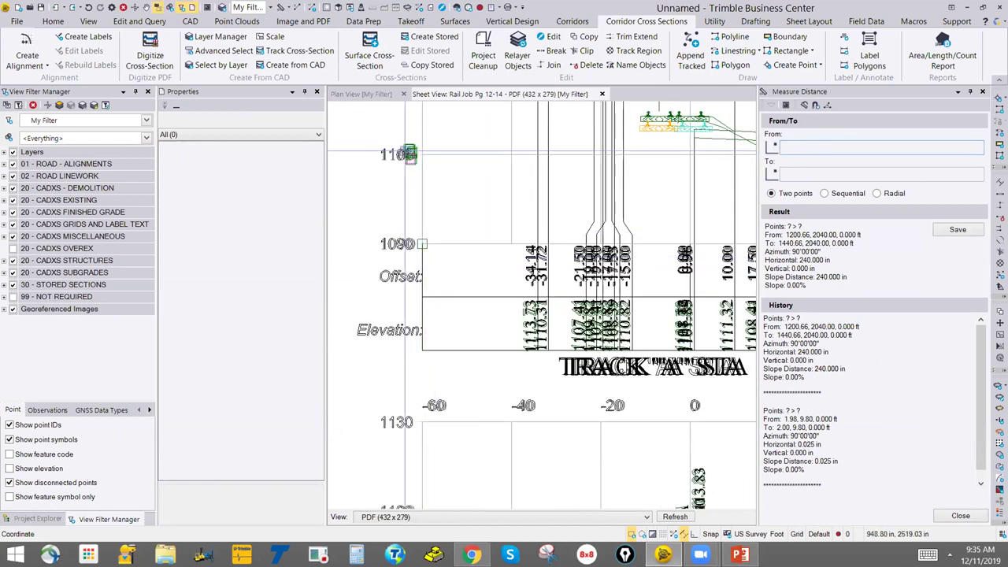
{"action": "scroll", "coordinate": [433, 228], "scroll_direction": "down", "scroll_amount": 3}
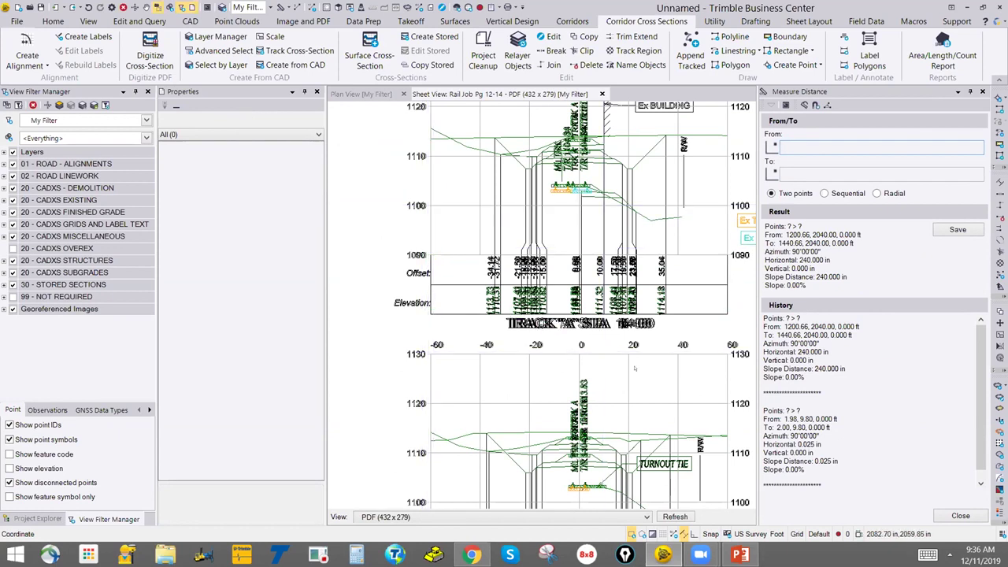
{"action": "left_click", "coordinate": [960, 515]}
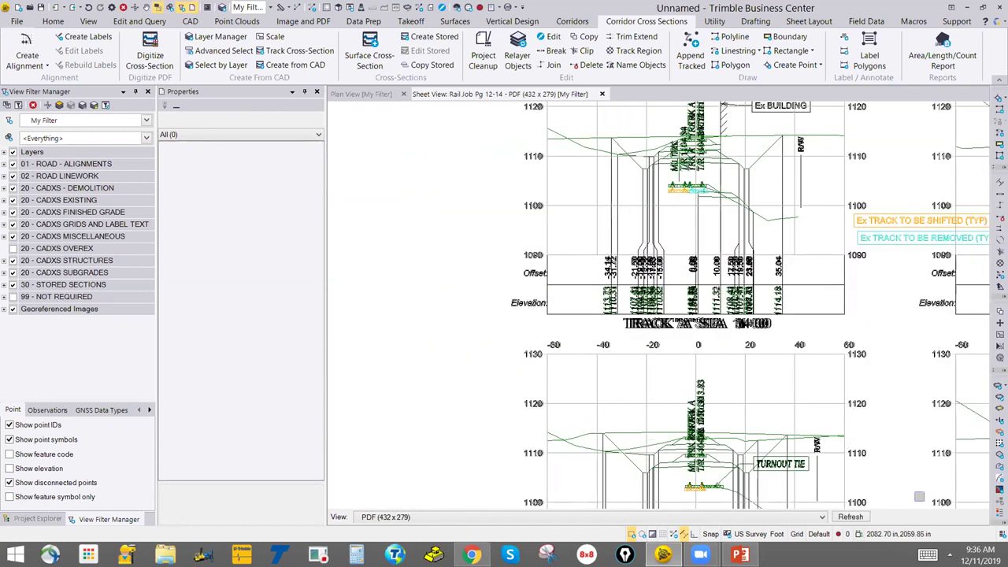
Hide the Existing and Grids layer groups and isolate the grade linework layer.
{"action": "left_click", "coordinate": [12, 200]}
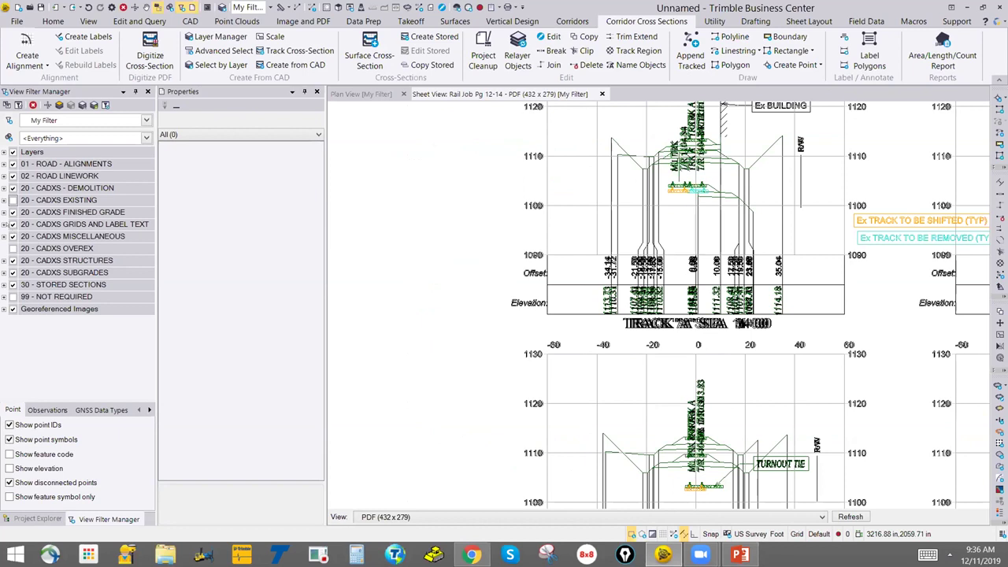
{"action": "left_click", "coordinate": [13, 225]}
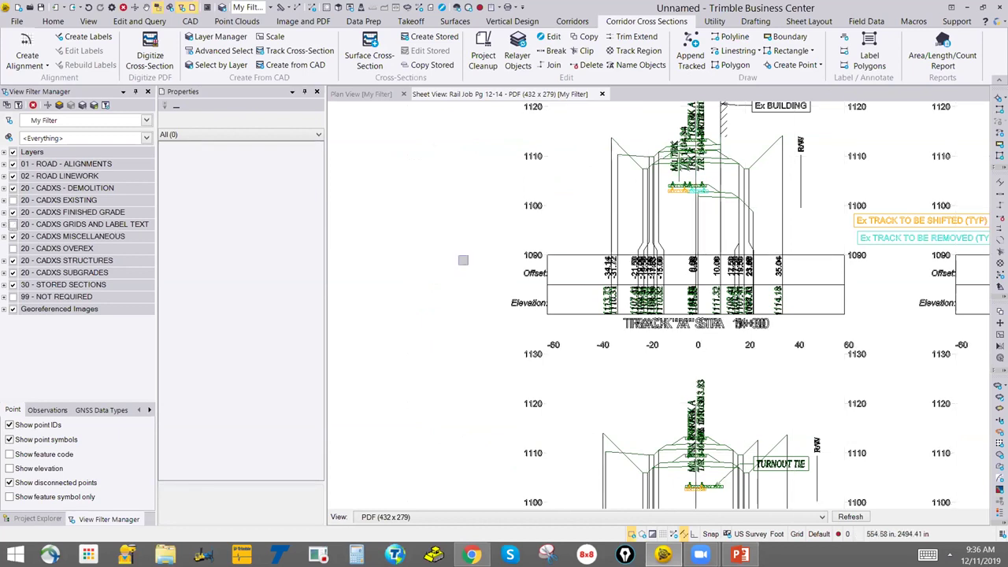
{"action": "left_click", "coordinate": [13, 151]}
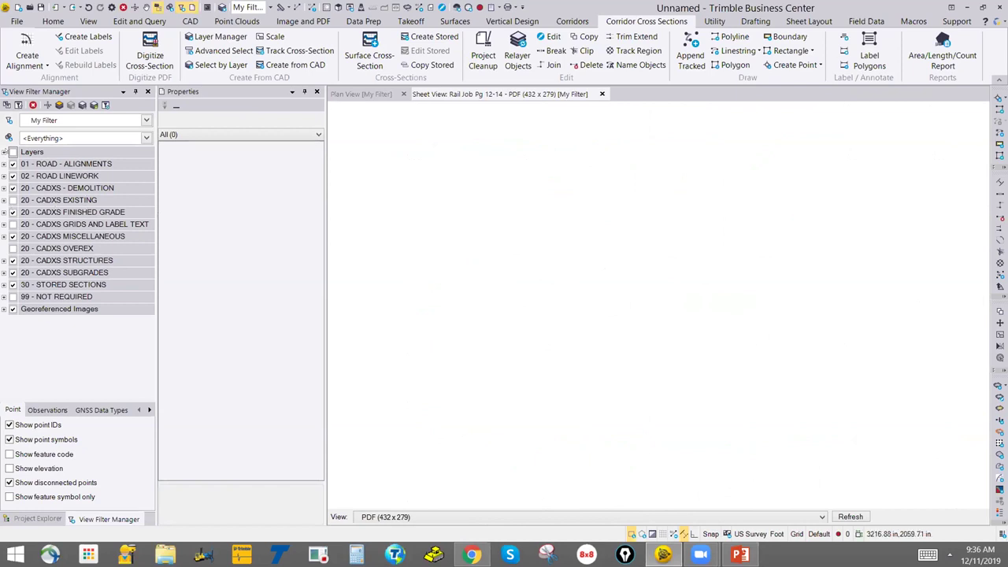
{"action": "left_click", "coordinate": [3, 151]}
{"action": "left_click", "coordinate": [13, 151]}
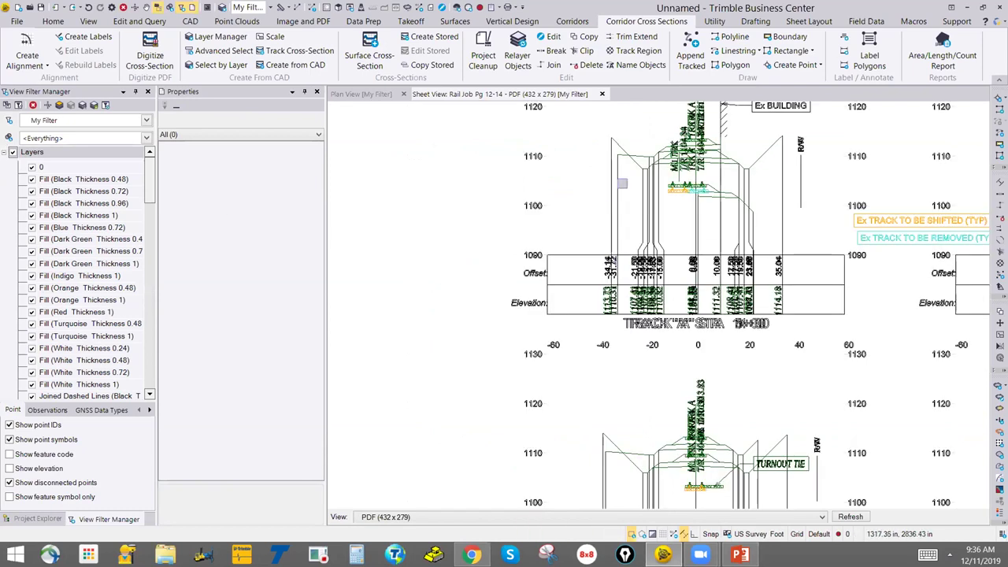
{"action": "left_click", "coordinate": [620, 147]}
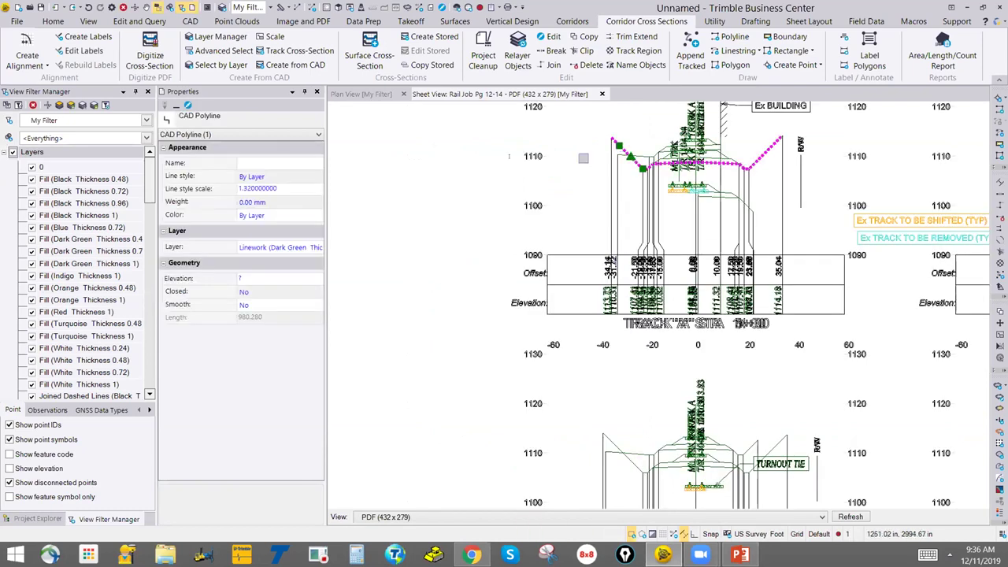
{"action": "left_click", "coordinate": [60, 104]}
Window-select the 71 polylines and assign them to CADXS - Finished Grade.
{"action": "scroll", "coordinate": [582, 280], "scroll_direction": "down", "scroll_amount": 5}
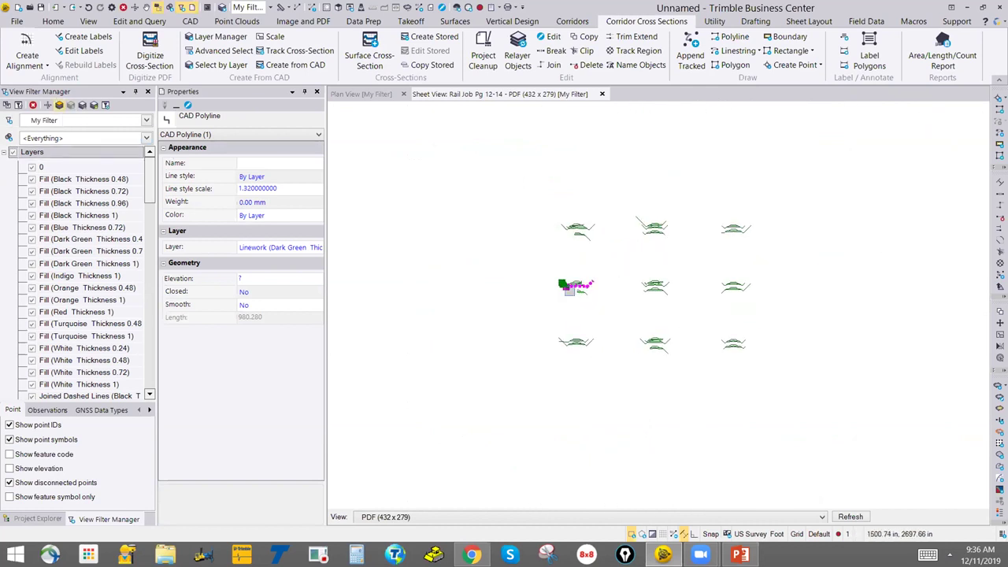
{"action": "left_click_drag", "start_coordinate": [771, 370], "coordinate": [518, 221]}
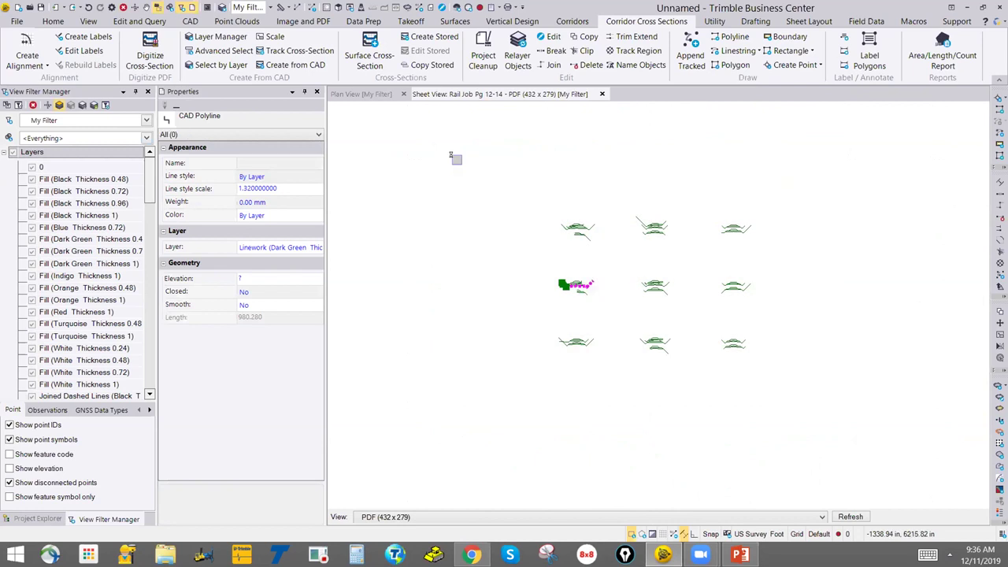
{"action": "left_click", "coordinate": [276, 247]}
{"action": "left_click", "coordinate": [316, 247]}
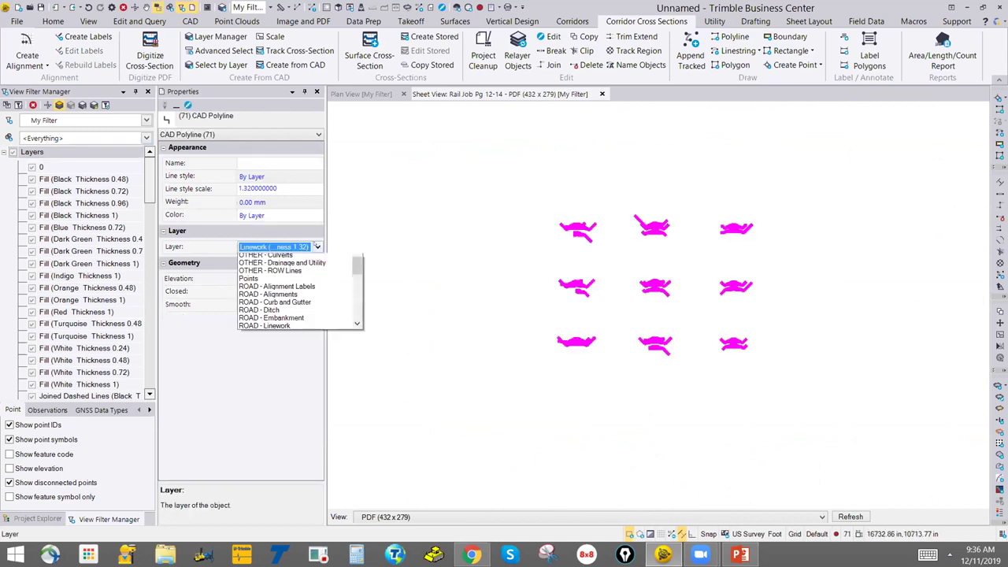
{"action": "scroll", "coordinate": [347, 265], "scroll_direction": "up", "scroll_amount": 5}
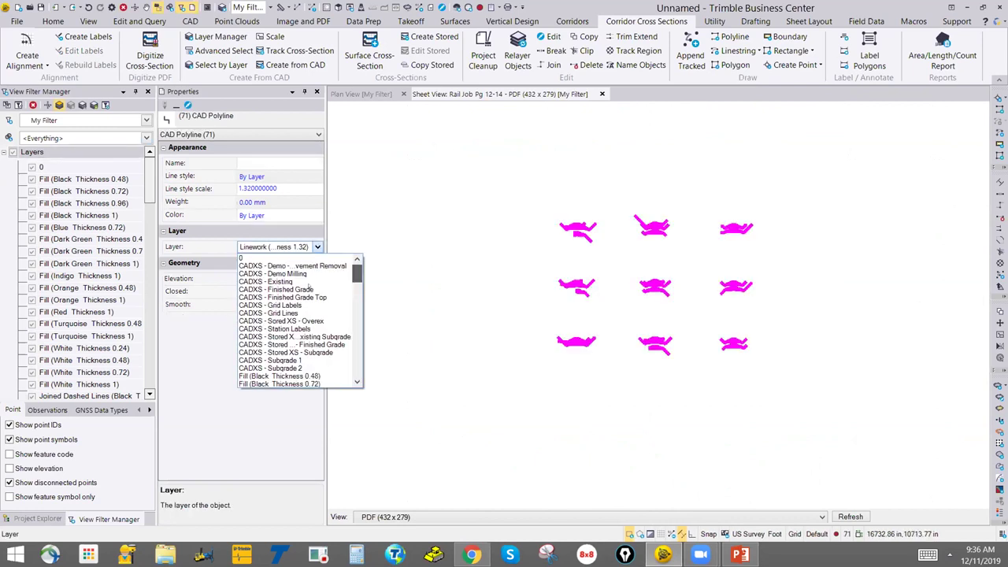
{"action": "left_click", "coordinate": [284, 289]}
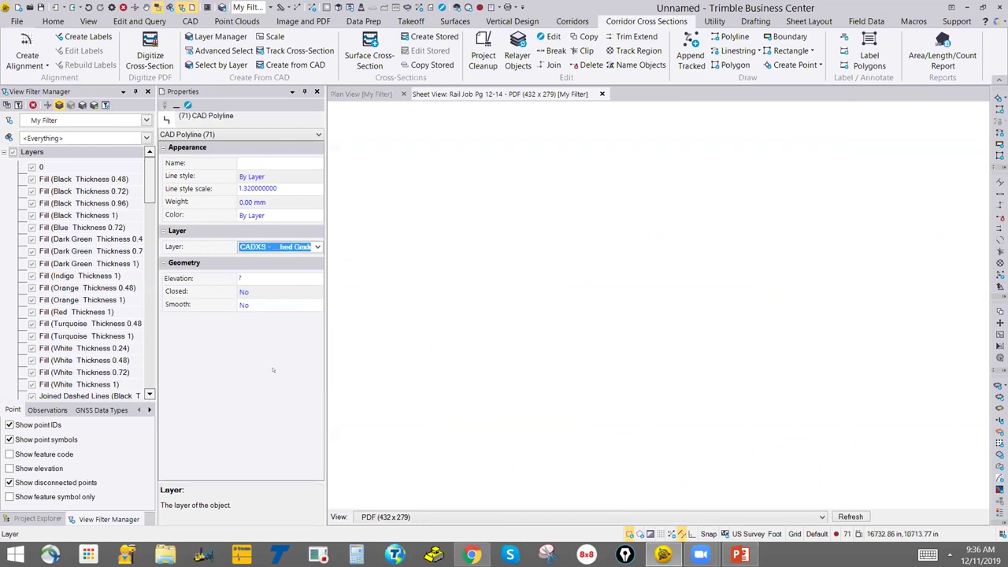
{"action": "key", "text": "Escape"}
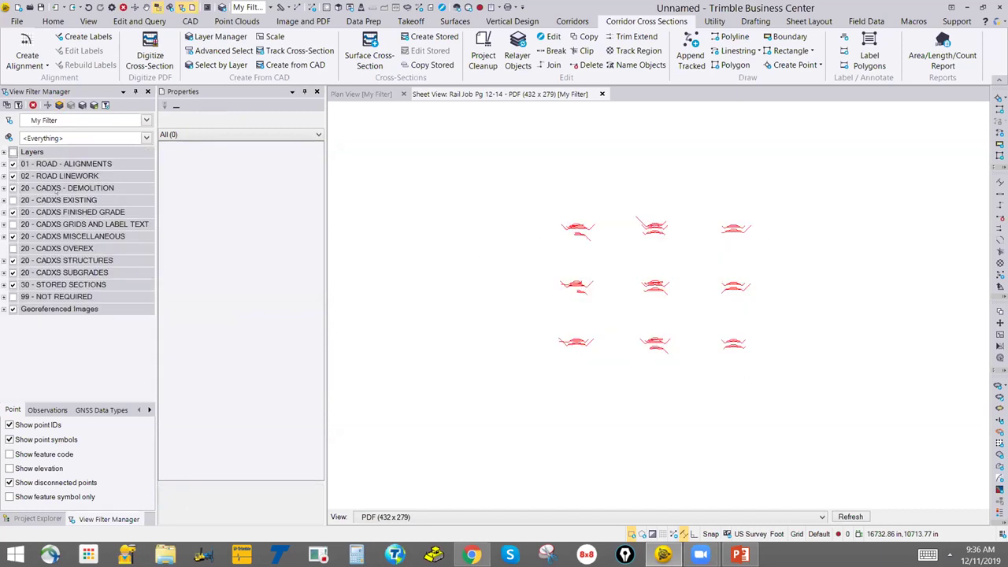
Expand the 20 - CADXS FINISHED GRADE filter and select the 71 red lines for Track Cross-Section.
{"action": "left_click", "coordinate": [82, 211]}
{"action": "left_click", "coordinate": [4, 213]}
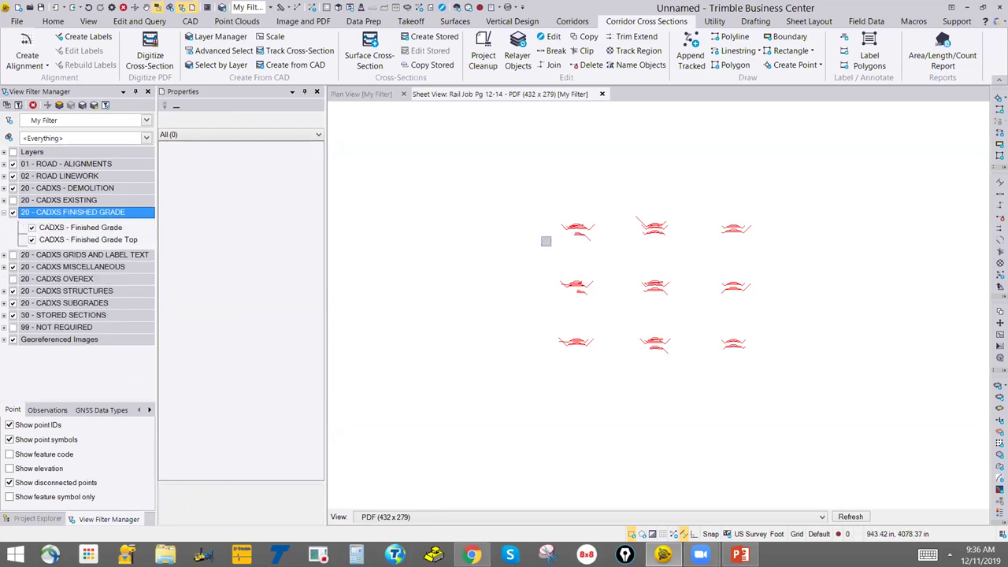
{"action": "scroll", "coordinate": [634, 307], "scroll_direction": "up", "scroll_amount": 2}
{"action": "middle_click_drag", "start_coordinate": [657, 298], "coordinate": [619, 306]}
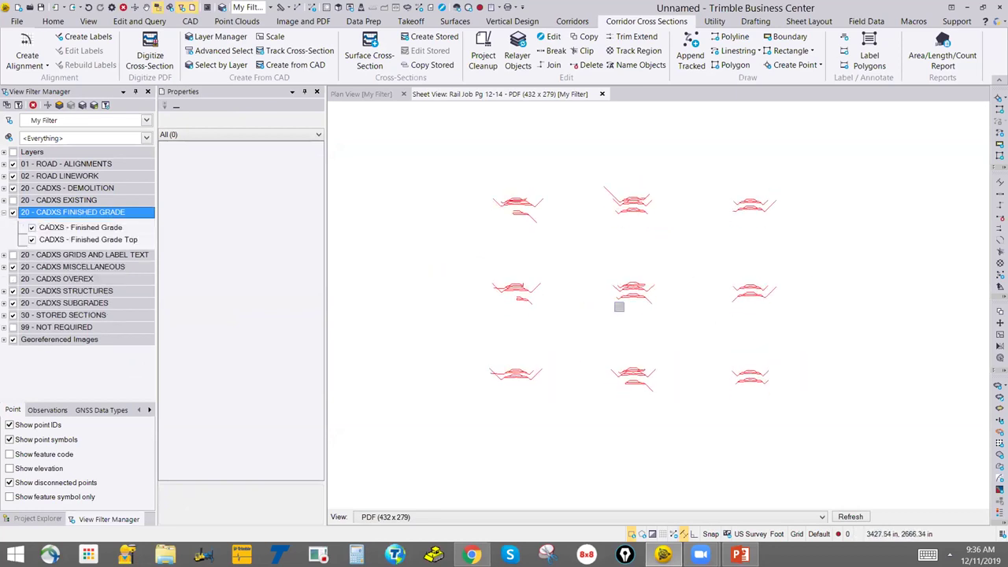
{"action": "scroll", "coordinate": [638, 385], "scroll_direction": "up", "scroll_amount": 2}
{"action": "scroll", "coordinate": [639, 386], "scroll_direction": "up", "scroll_amount": 2}
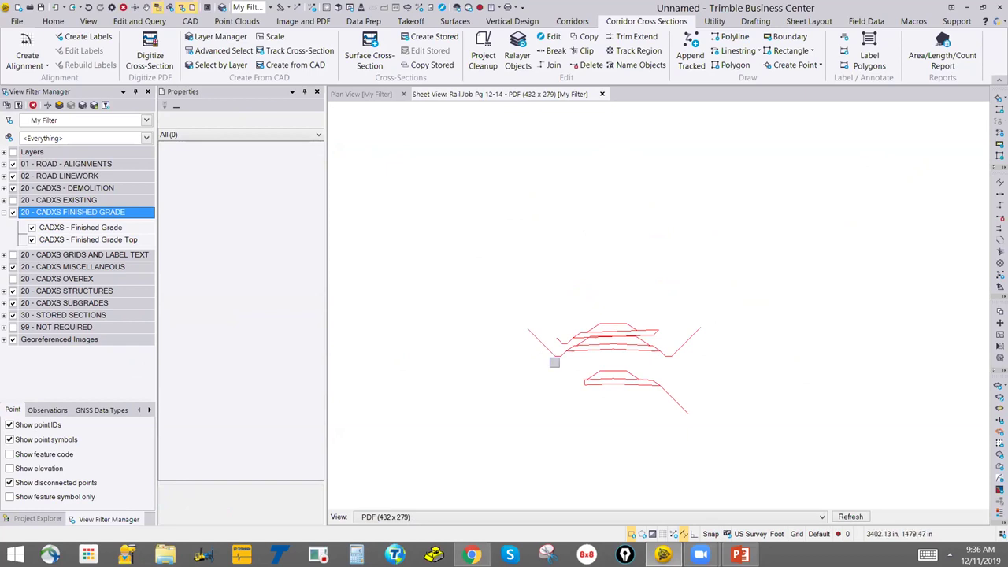
{"action": "scroll", "coordinate": [559, 343], "scroll_direction": "up", "scroll_amount": 2}
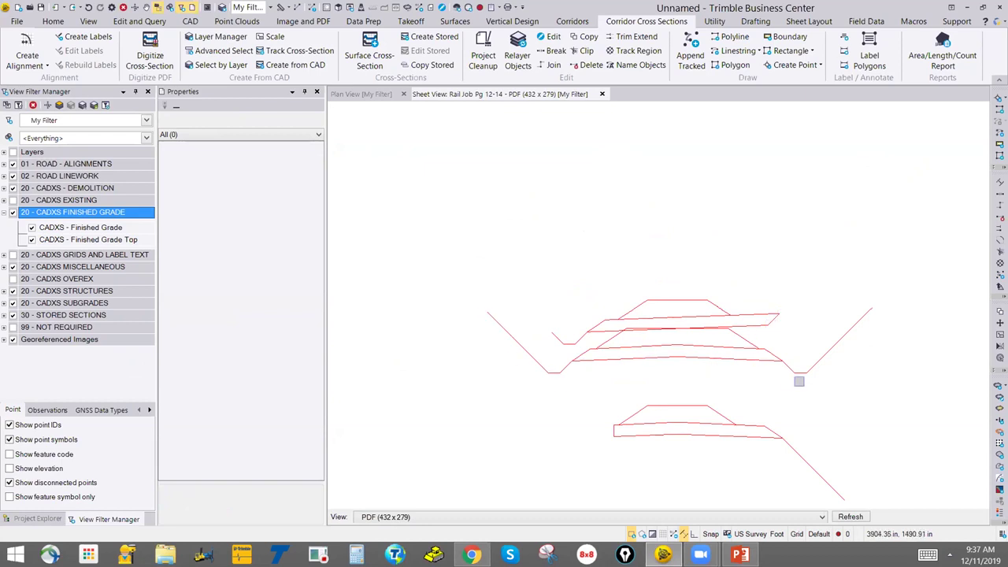
{"action": "scroll", "coordinate": [709, 322], "scroll_direction": "down", "scroll_amount": 5}
{"action": "scroll", "coordinate": [677, 343], "scroll_direction": "down", "scroll_amount": 3}
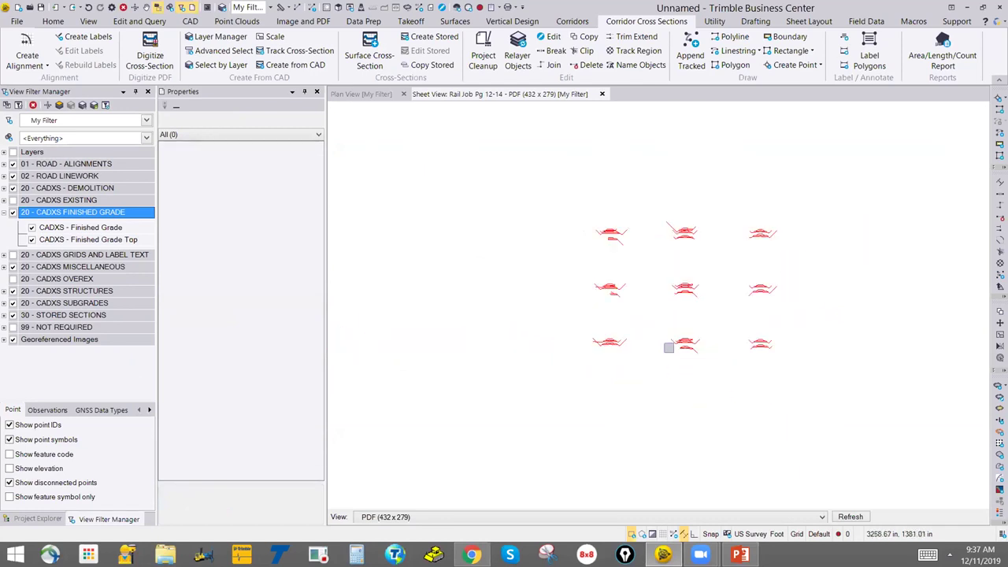
{"action": "left_click", "coordinate": [799, 405]}
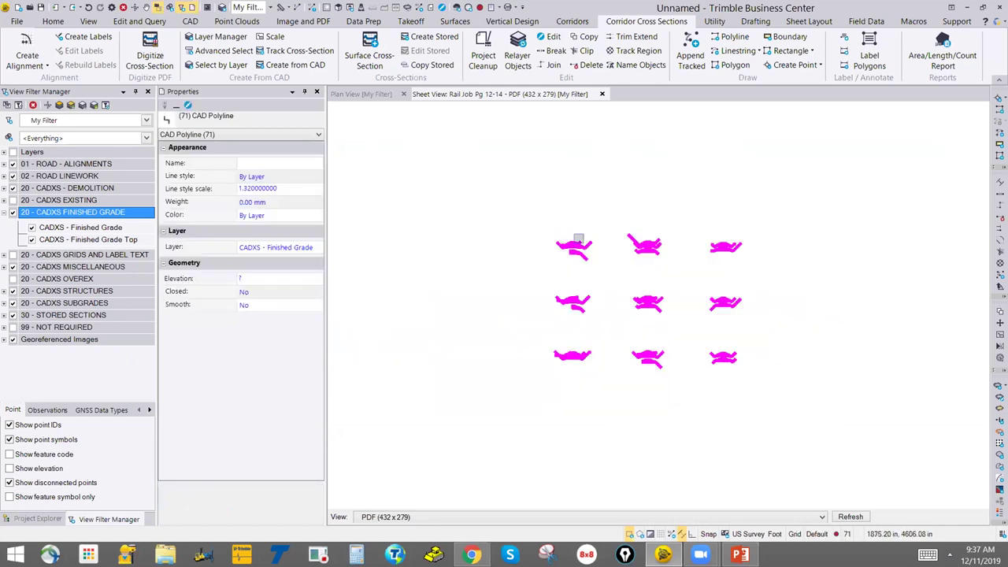
{"action": "left_click", "coordinate": [299, 50]}
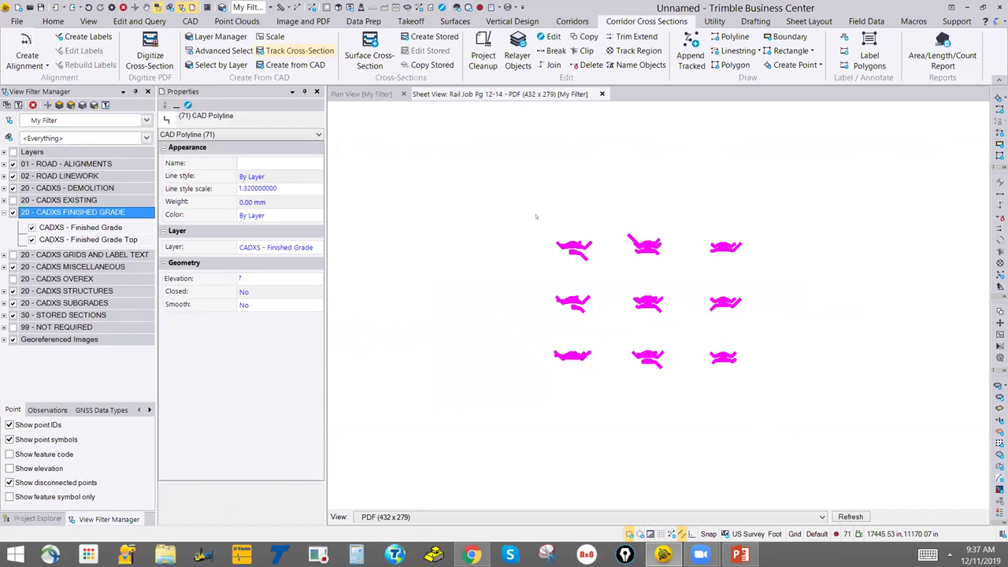
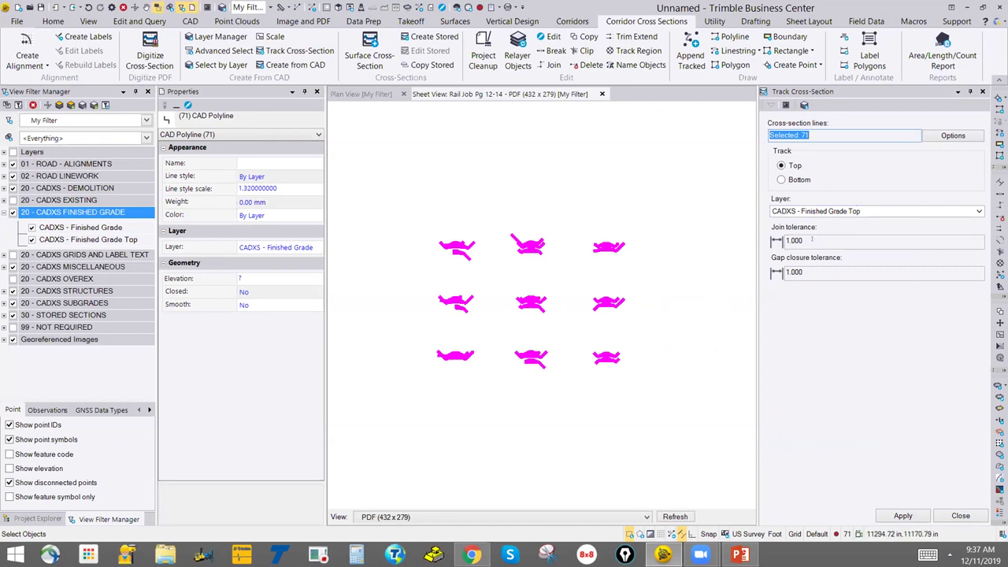
Apply top-edge tracking onto CADXS - Finished Grade Top, creating 23 lines, then close the panel.
{"action": "key", "text": "Tab"}
{"action": "key", "text": "Tab"}
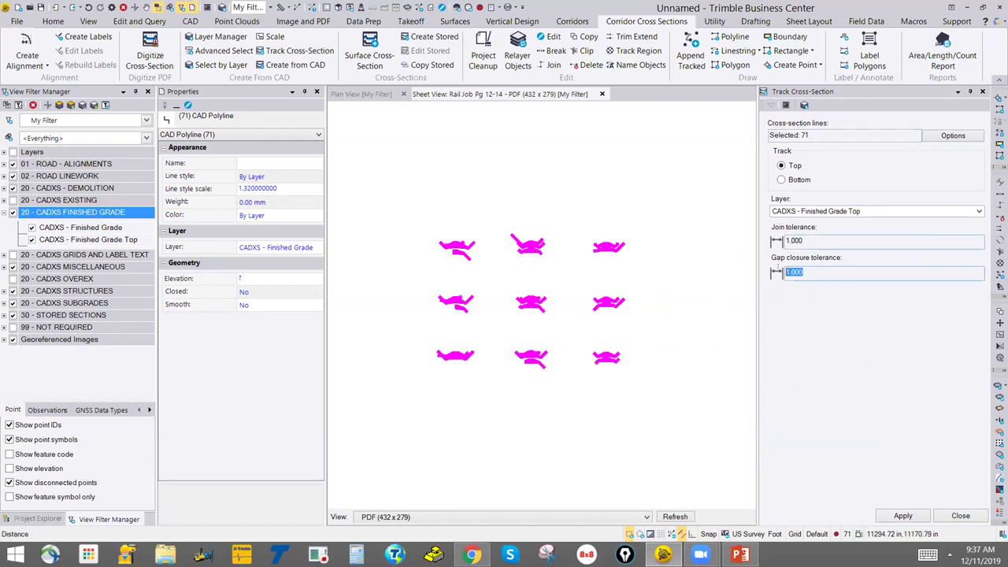
{"action": "scroll", "coordinate": [446, 260], "scroll_direction": "up", "scroll_amount": 5}
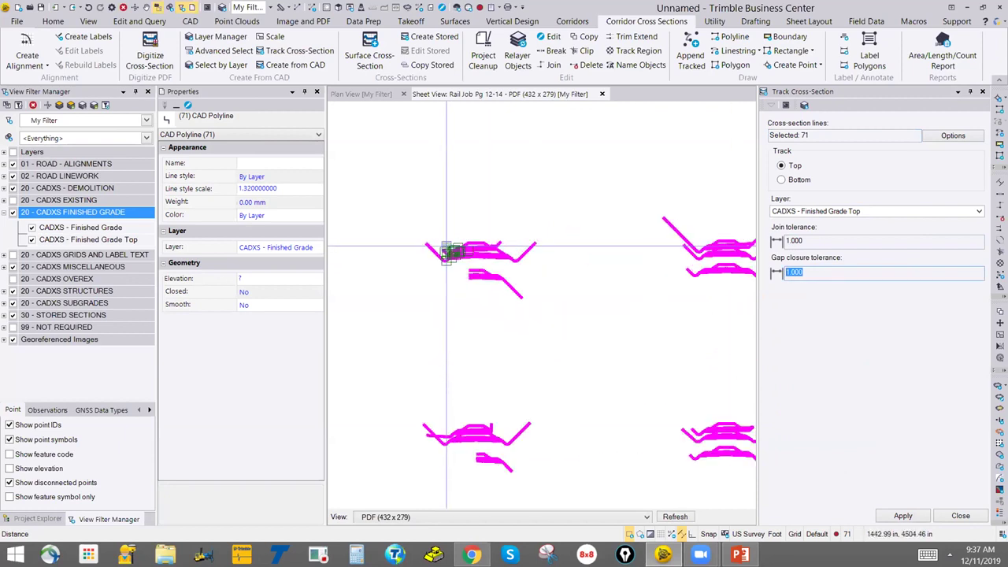
{"action": "scroll", "coordinate": [447, 260], "scroll_direction": "down", "scroll_amount": 8}
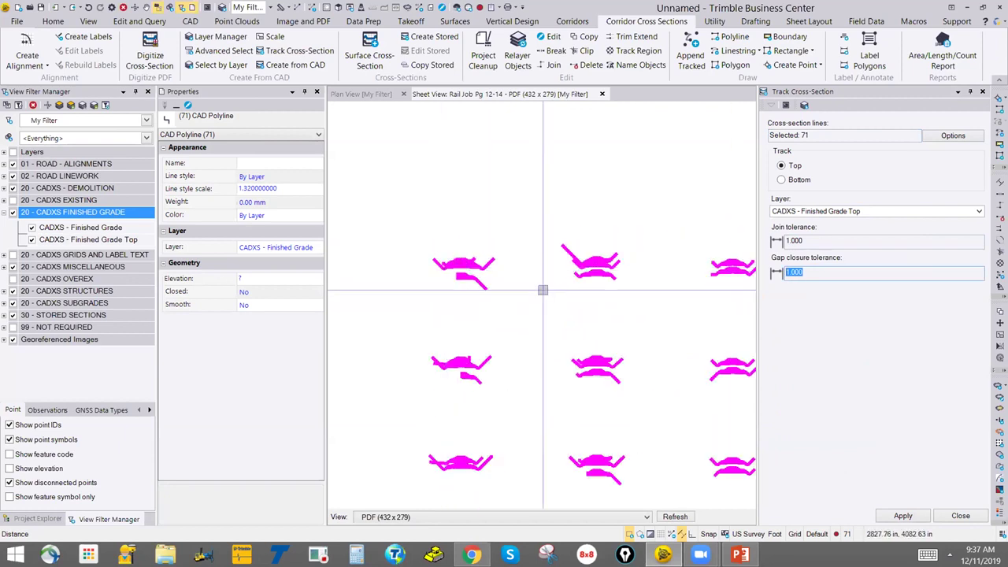
{"action": "middle_click_drag", "start_coordinate": [554, 323], "coordinate": [512, 277]}
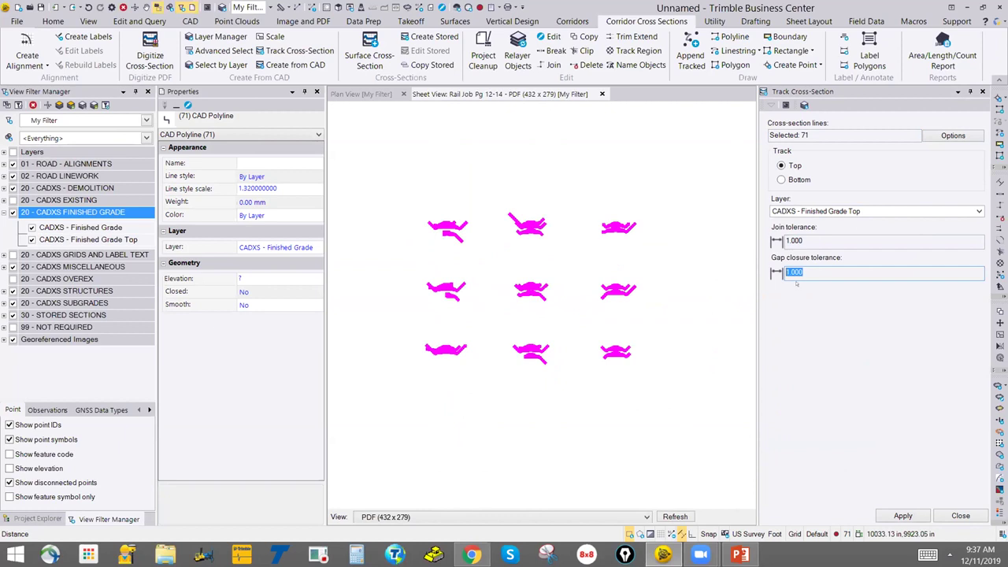
{"action": "left_click", "coordinate": [903, 515]}
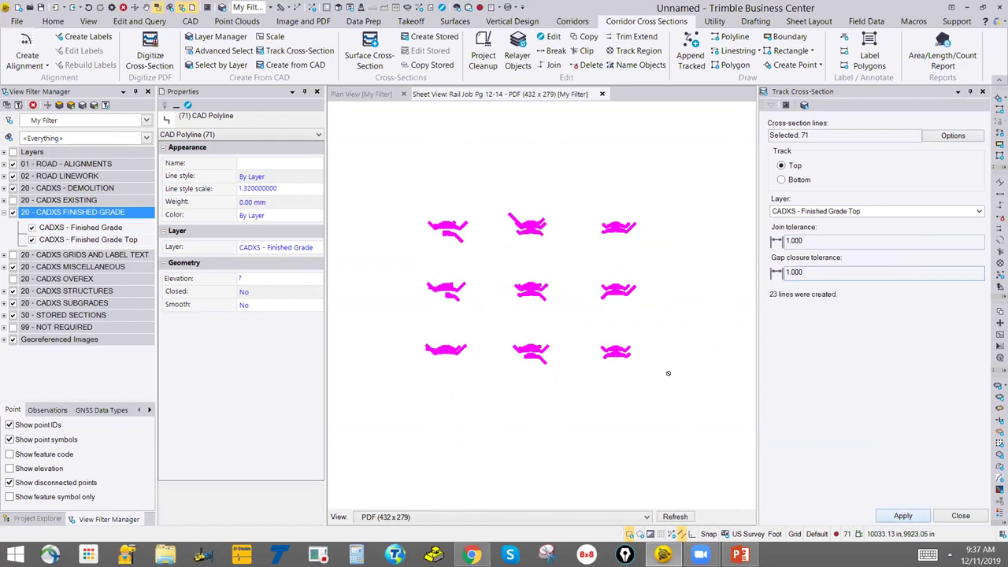
{"action": "left_click", "coordinate": [961, 515]}
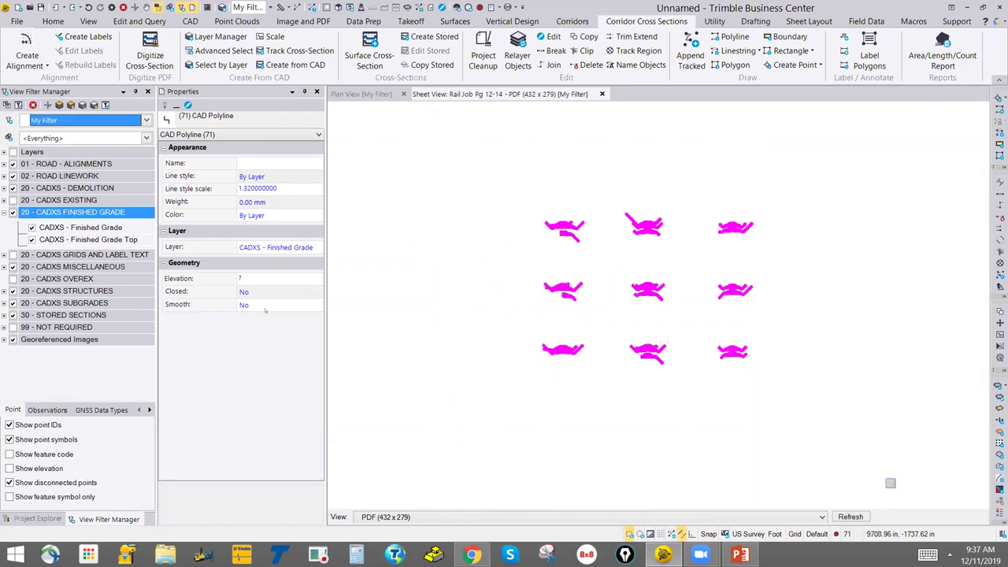
Hide the 20 - CADXS FINISHED GRADE group and show only the traced Finished Grade Top lines.
{"action": "left_click", "coordinate": [13, 212]}
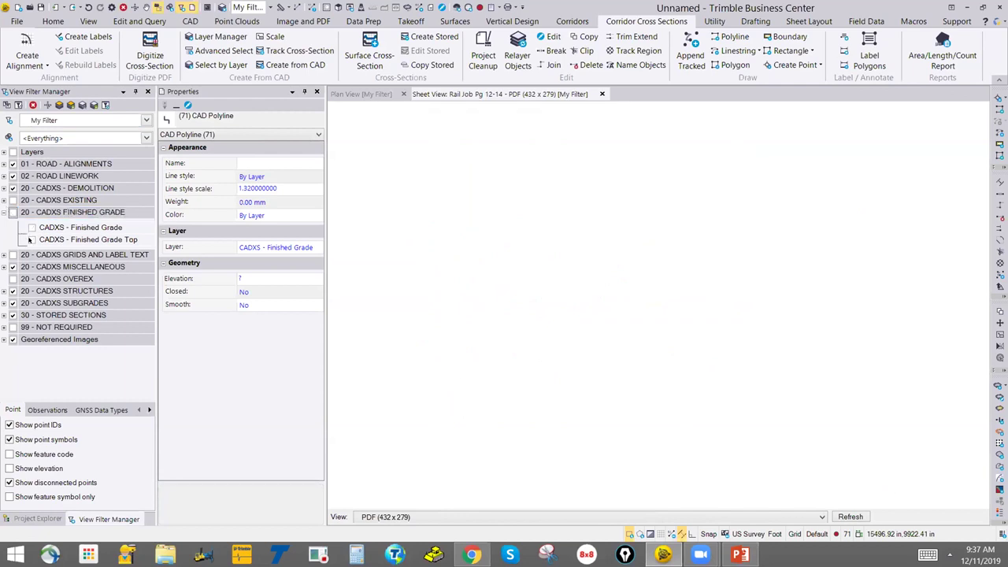
{"action": "left_click", "coordinate": [32, 240]}
{"action": "scroll", "coordinate": [563, 284], "scroll_direction": "up", "scroll_amount": 3}
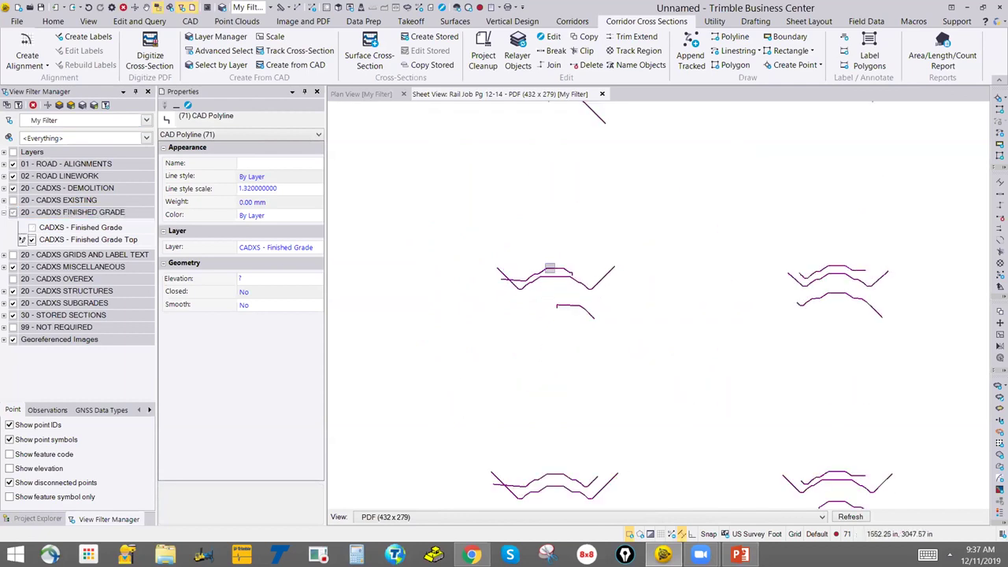
{"action": "scroll", "coordinate": [758, 385], "scroll_direction": "down", "scroll_amount": 1}
{"action": "scroll", "coordinate": [649, 259], "scroll_direction": "up", "scroll_amount": 1}
{"action": "scroll", "coordinate": [702, 356], "scroll_direction": "up", "scroll_amount": 4}
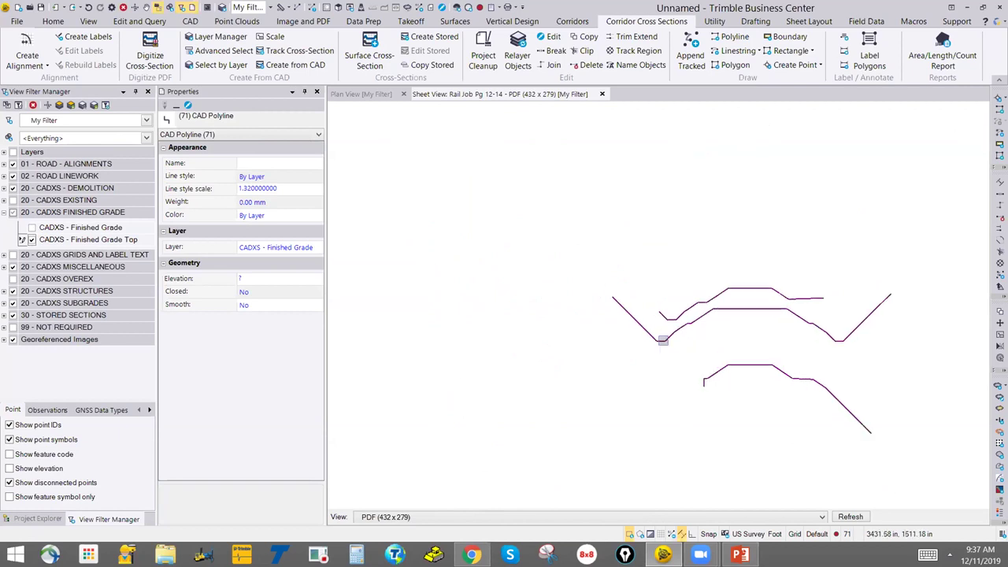
{"action": "scroll", "coordinate": [785, 301], "scroll_direction": "down", "scroll_amount": 4}
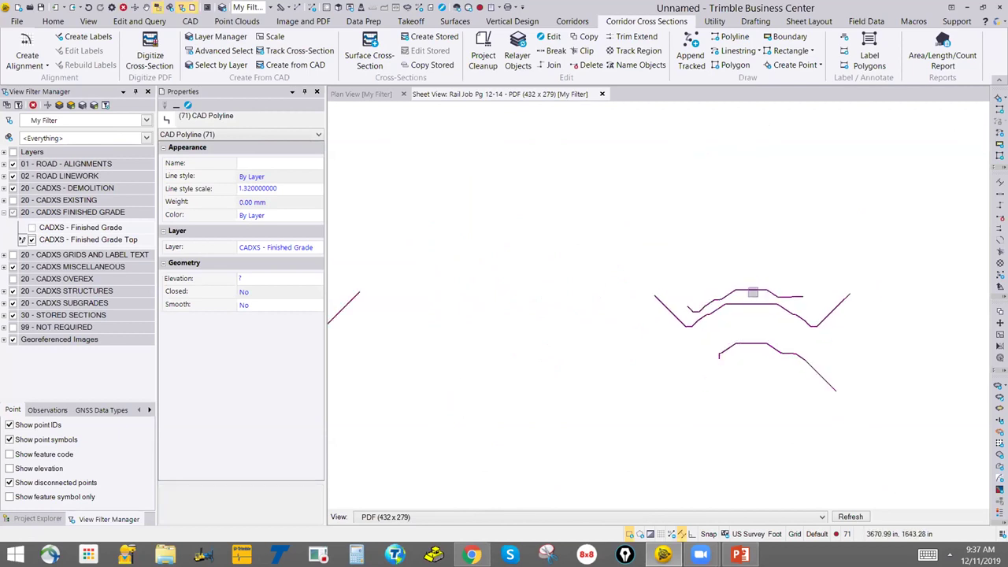
{"action": "scroll", "coordinate": [623, 280], "scroll_direction": "down", "scroll_amount": 3}
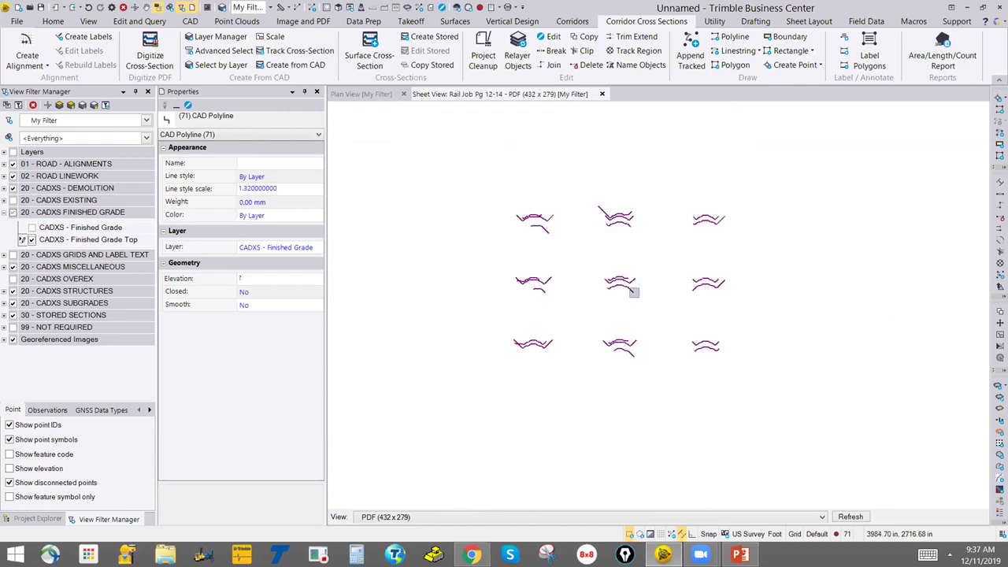
Hide Finished Grade Top and show only the CADXS - Finished Grade linework.
{"action": "left_click", "coordinate": [32, 227]}
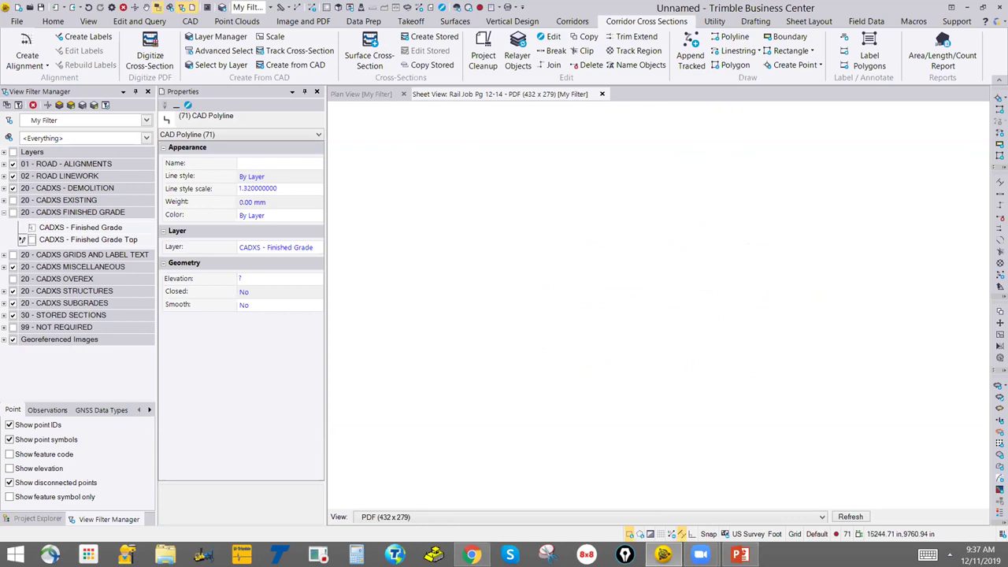
{"action": "scroll", "coordinate": [573, 241], "scroll_direction": "up", "scroll_amount": 2}
{"action": "left_click", "coordinate": [526, 220]}
{"action": "scroll", "coordinate": [526, 221], "scroll_direction": "up", "scroll_amount": 3}
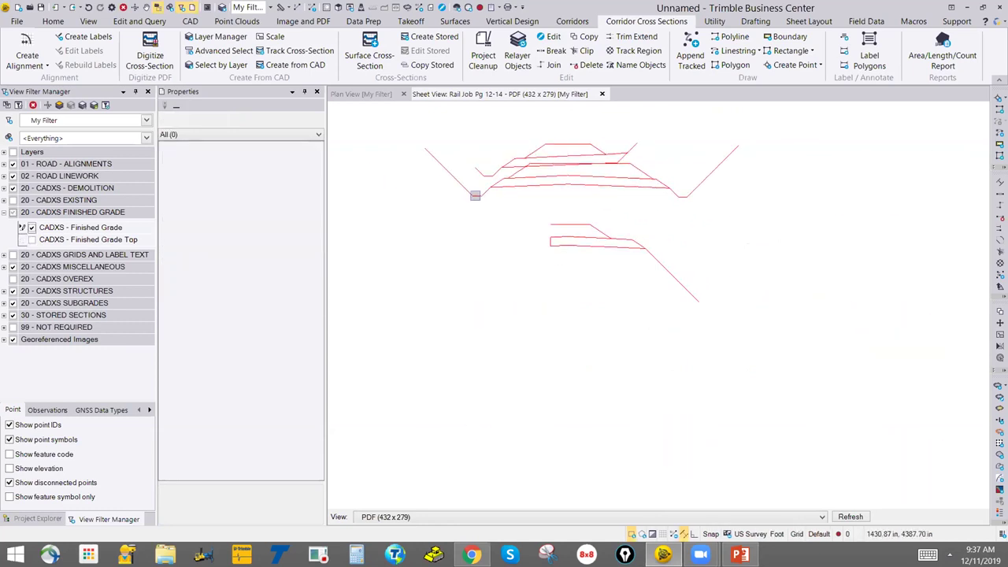
Select the subgrade polylines in the left-hand cross-sections.
{"action": "left_click", "coordinate": [475, 196]}
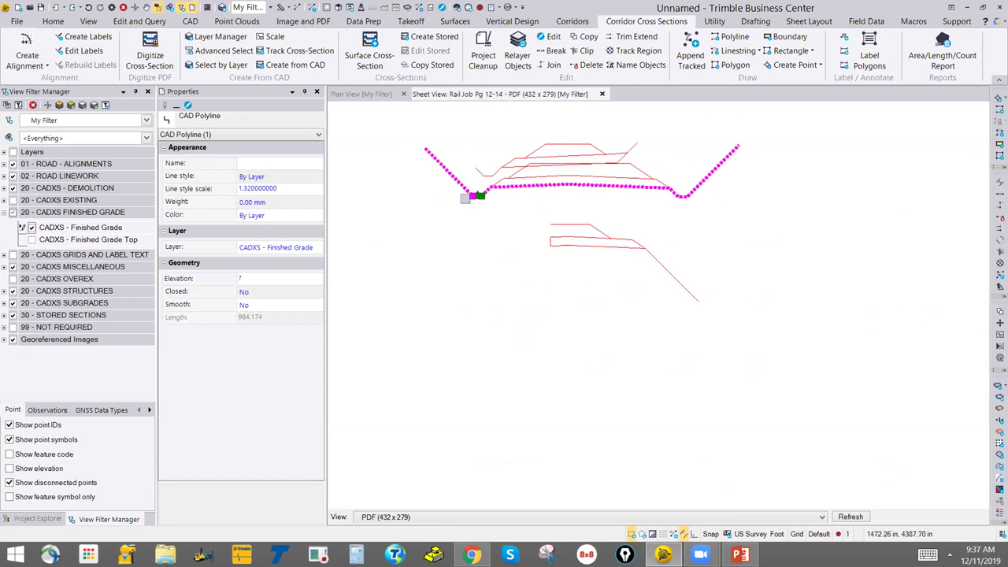
{"action": "scroll", "coordinate": [515, 216], "scroll_direction": "down", "scroll_amount": 3}
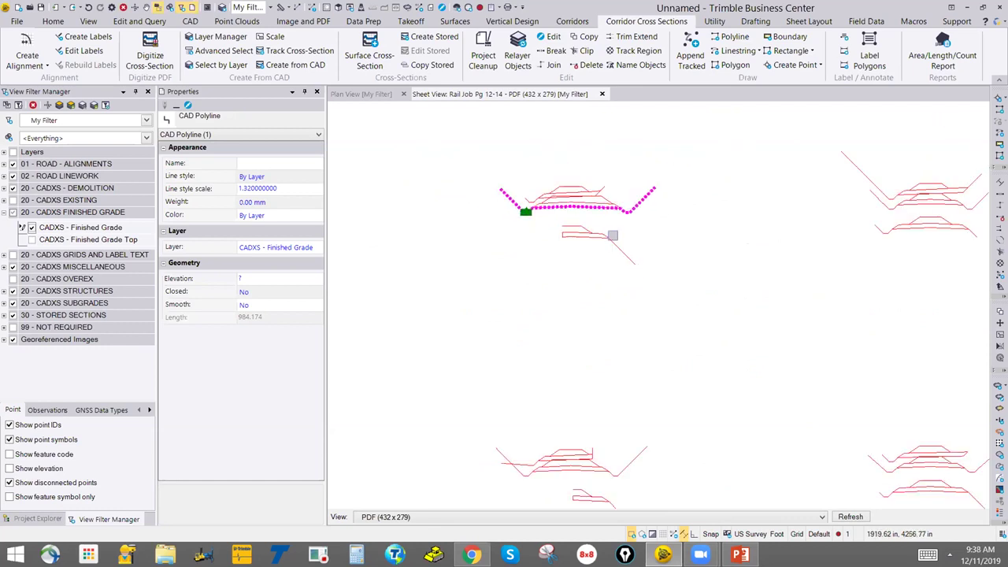
{"action": "scroll", "coordinate": [581, 244], "scroll_direction": "up", "scroll_amount": 2}
{"action": "left_click", "coordinate": [646, 251], "text": "ctrl"}
{"action": "scroll", "coordinate": [633, 236], "scroll_direction": "down", "scroll_amount": 4}
{"action": "scroll", "coordinate": [616, 212], "scroll_direction": "up", "scroll_amount": 4}
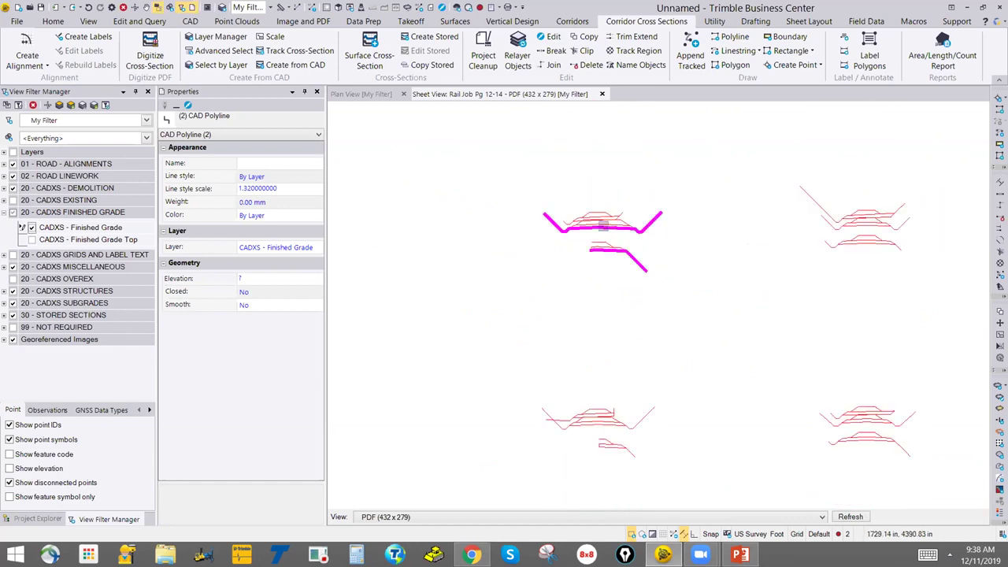
{"action": "left_click", "coordinate": [616, 212], "text": "ctrl"}
{"action": "scroll", "coordinate": [644, 242], "scroll_direction": "down", "scroll_amount": 2}
{"action": "scroll", "coordinate": [616, 341], "scroll_direction": "down", "scroll_amount": 2}
{"action": "left_click", "coordinate": [617, 292], "text": "ctrl"}
{"action": "left_click", "coordinate": [501, 288], "text": "ctrl"}
{"action": "left_click", "coordinate": [605, 347], "text": "ctrl"}
{"action": "scroll", "coordinate": [659, 338], "scroll_direction": "down", "scroll_amount": 3}
{"action": "left_click", "coordinate": [592, 307], "text": "ctrl"}
{"action": "left_click", "coordinate": [587, 298], "text": "ctrl"}
{"action": "scroll", "coordinate": [585, 306], "scroll_direction": "up", "scroll_amount": 2}
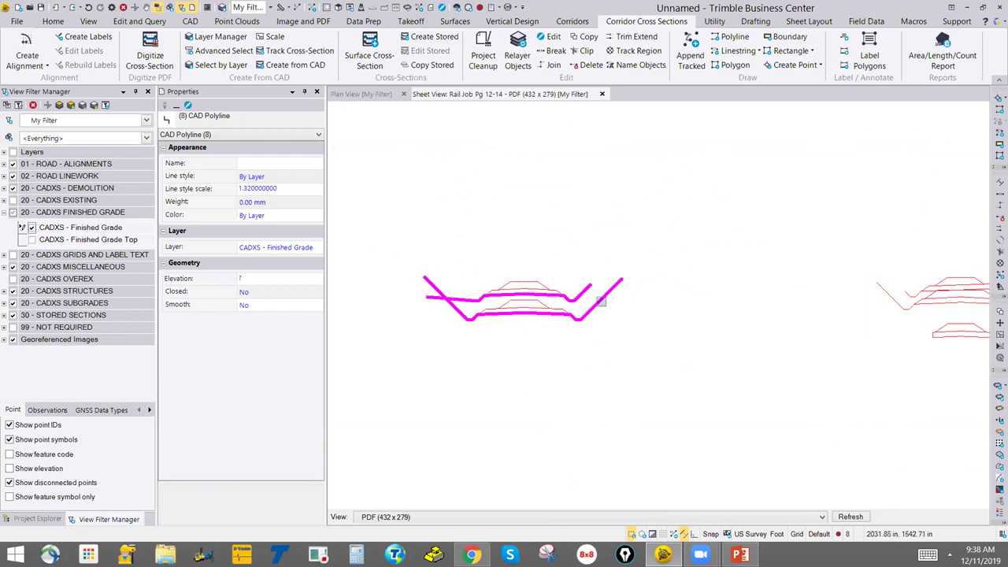
{"action": "scroll", "coordinate": [600, 301], "scroll_direction": "down", "scroll_amount": 1}
Add the middle and right sections' subgrade polylines, plus one missed line, to the selection.
{"action": "left_click", "coordinate": [644, 295], "text": "ctrl"}
{"action": "left_click", "coordinate": [647, 291], "text": "ctrl"}
{"action": "left_click", "coordinate": [735, 340], "text": "ctrl"}
{"action": "scroll", "coordinate": [724, 330], "scroll_direction": "down", "scroll_amount": 2}
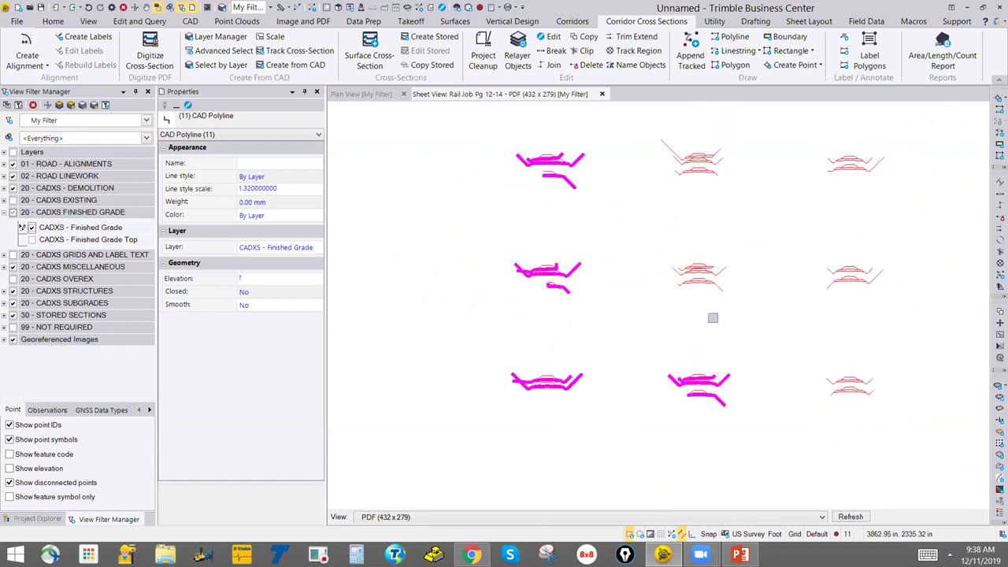
{"action": "left_click", "coordinate": [715, 285], "text": "ctrl"}
{"action": "left_click", "coordinate": [713, 274], "text": "ctrl"}
{"action": "left_click", "coordinate": [718, 171], "text": "ctrl"}
{"action": "left_click", "coordinate": [720, 148], "text": "ctrl"}
{"action": "left_click", "coordinate": [715, 148], "text": "ctrl"}
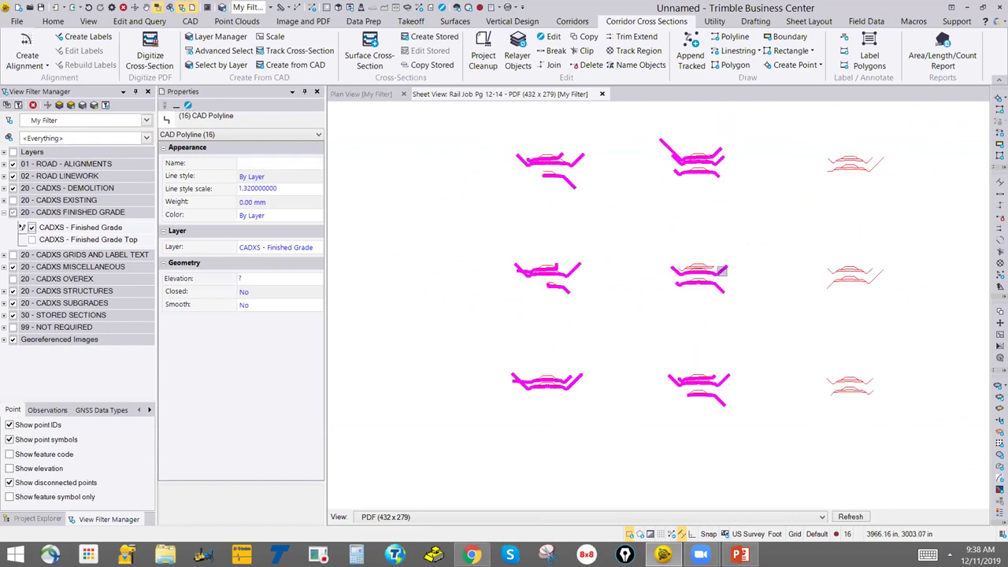
{"action": "scroll", "coordinate": [735, 282], "scroll_direction": "down", "scroll_amount": 2}
{"action": "scroll", "coordinate": [720, 354], "scroll_direction": "up", "scroll_amount": 5}
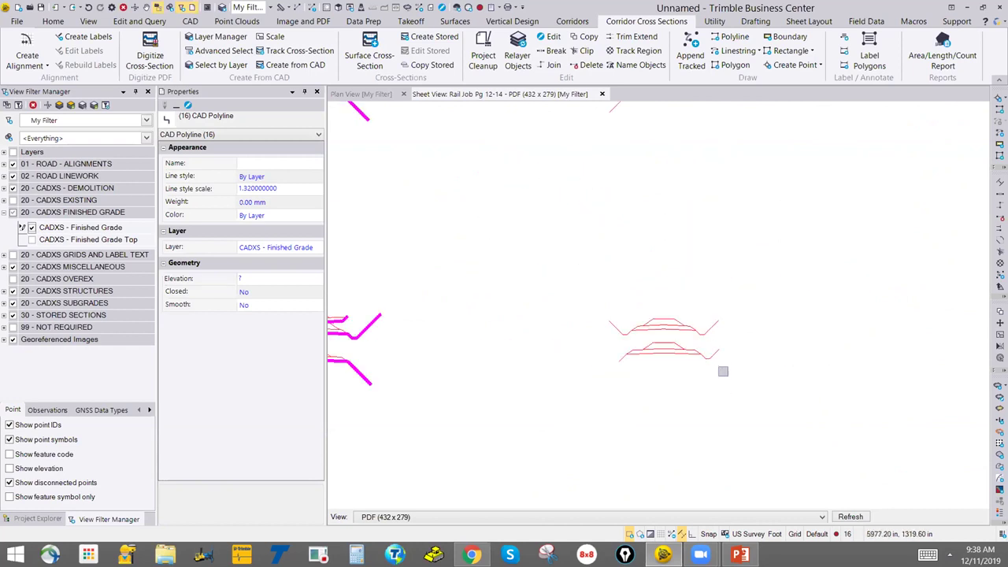
{"action": "left_click", "coordinate": [715, 352], "text": "ctrl"}
{"action": "left_click", "coordinate": [713, 326], "text": "ctrl"}
{"action": "scroll", "coordinate": [713, 292], "scroll_direction": "up", "scroll_amount": 2}
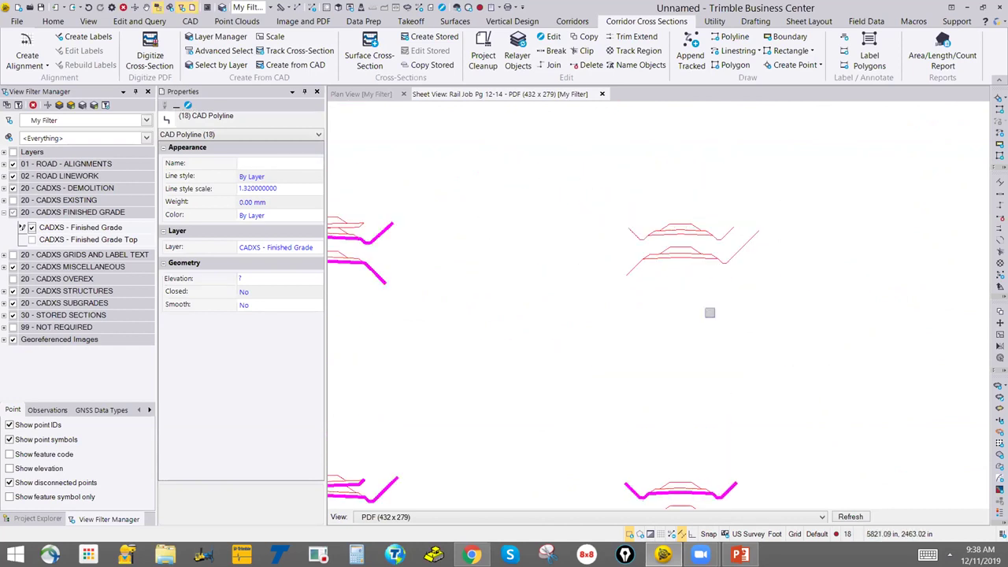
{"action": "left_click", "coordinate": [743, 240], "text": "ctrl"}
{"action": "left_click", "coordinate": [740, 229], "text": "ctrl"}
{"action": "scroll", "coordinate": [751, 183], "scroll_direction": "up", "scroll_amount": 3}
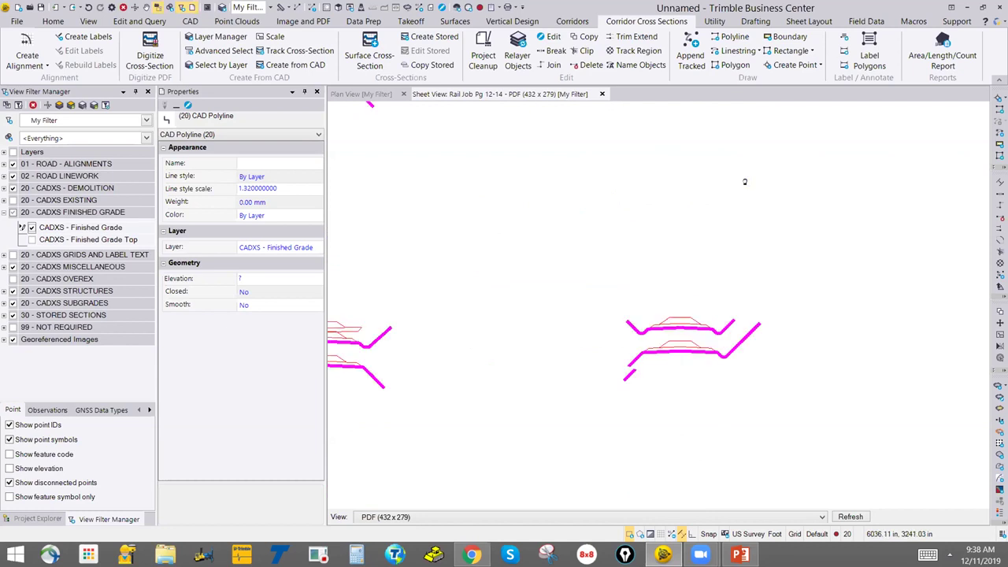
{"action": "left_click", "coordinate": [744, 164], "text": "ctrl"}
{"action": "left_click", "coordinate": [732, 156], "text": "ctrl"}
{"action": "scroll", "coordinate": [731, 158], "scroll_direction": "down", "scroll_amount": 4}
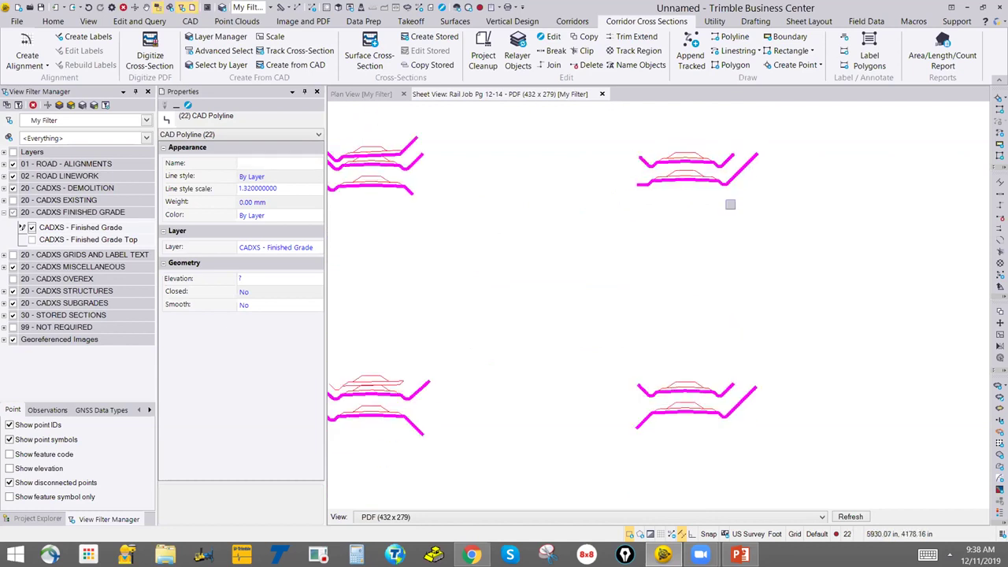
{"action": "scroll", "coordinate": [677, 249], "scroll_direction": "down", "scroll_amount": 1}
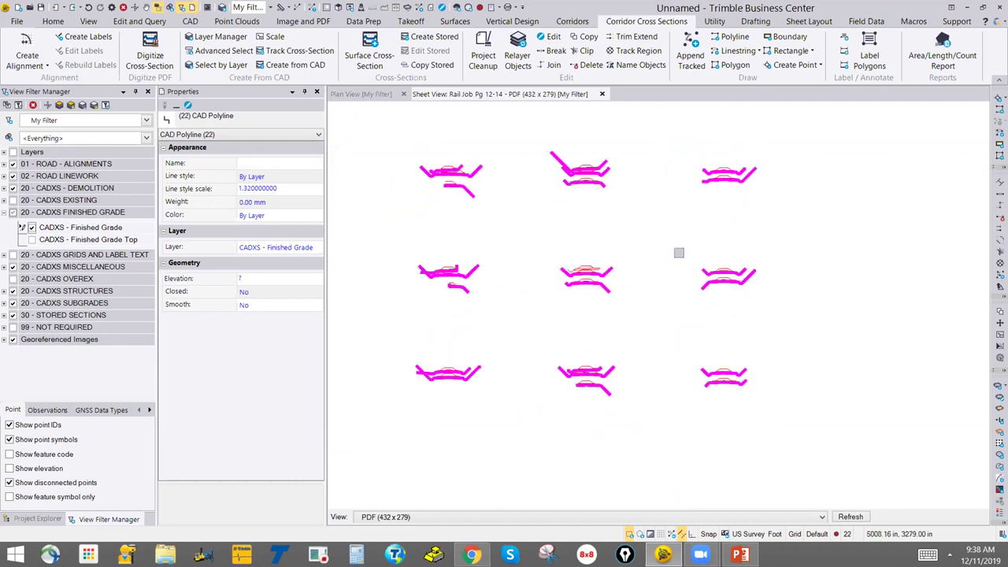
{"action": "scroll", "coordinate": [601, 271], "scroll_direction": "up", "scroll_amount": 4}
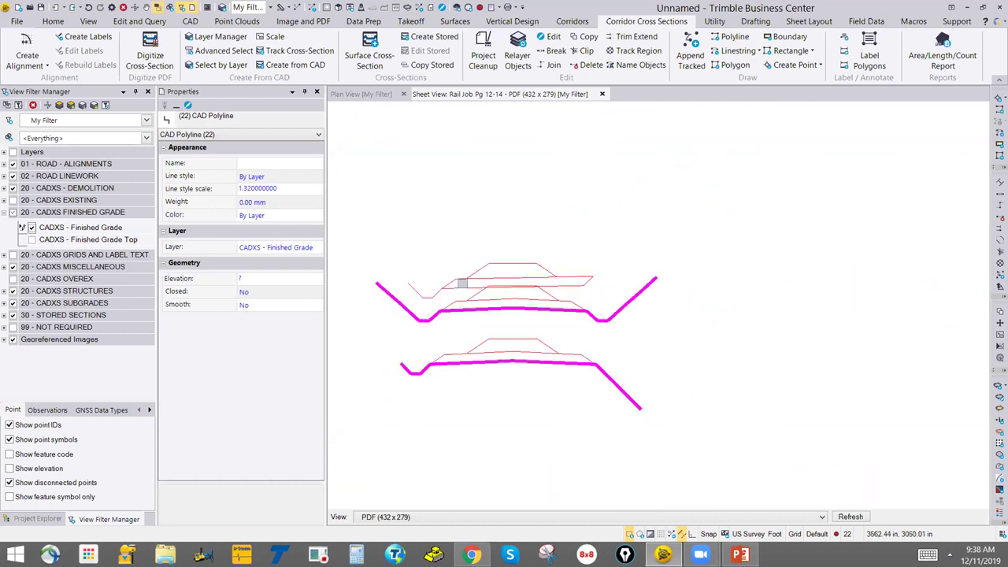
{"action": "left_click", "coordinate": [410, 285], "text": "ctrl"}
Set the selected polylines' layer to CADXS - Subgrade 1 and deselect them.
{"action": "scroll", "coordinate": [564, 321], "scroll_direction": "down", "scroll_amount": 4}
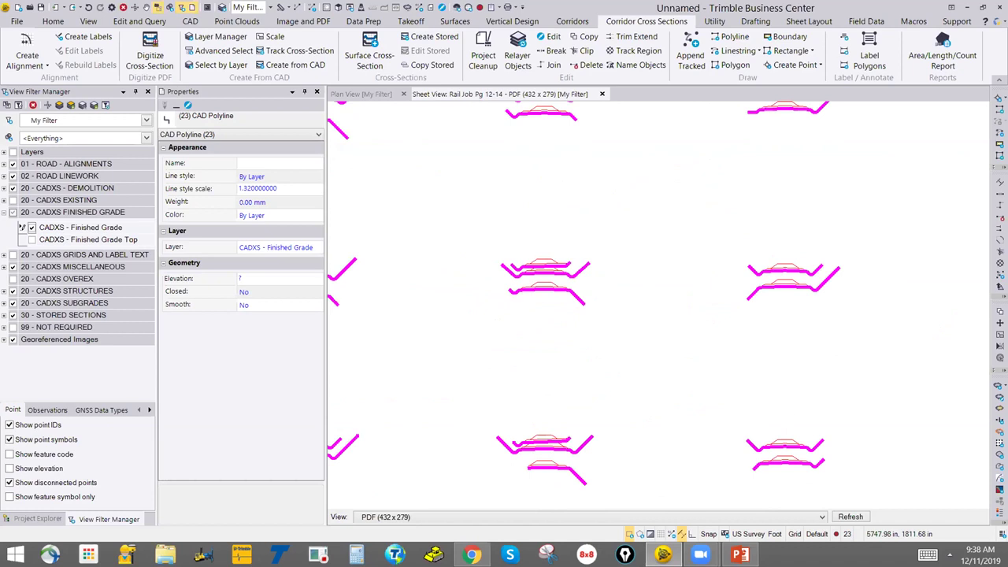
{"action": "scroll", "coordinate": [669, 385], "scroll_direction": "up", "scroll_amount": 2}
{"action": "scroll", "coordinate": [526, 406], "scroll_direction": "up", "scroll_amount": 3}
{"action": "scroll", "coordinate": [528, 401], "scroll_direction": "down", "scroll_amount": 5}
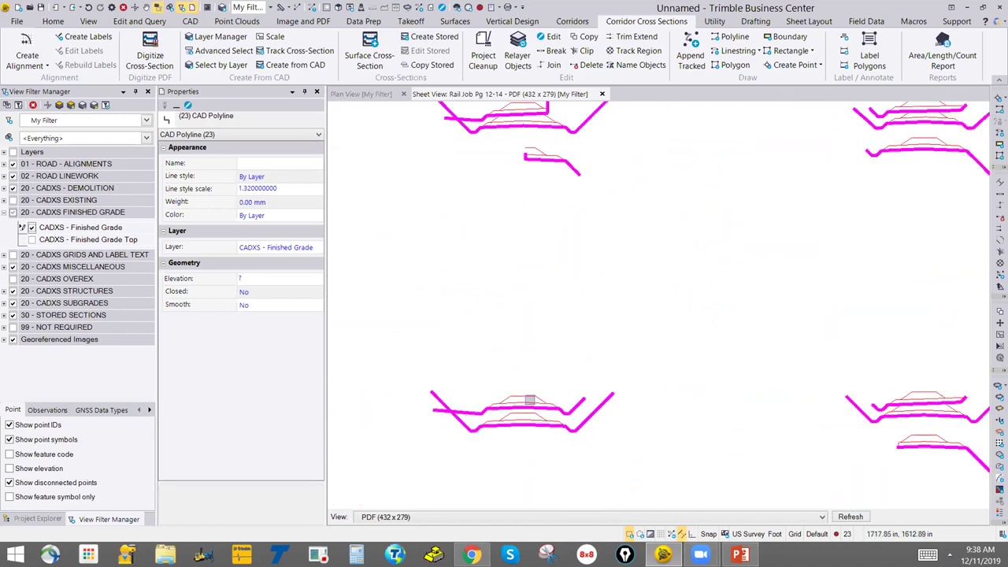
{"action": "scroll", "coordinate": [594, 218], "scroll_direction": "up", "scroll_amount": 1}
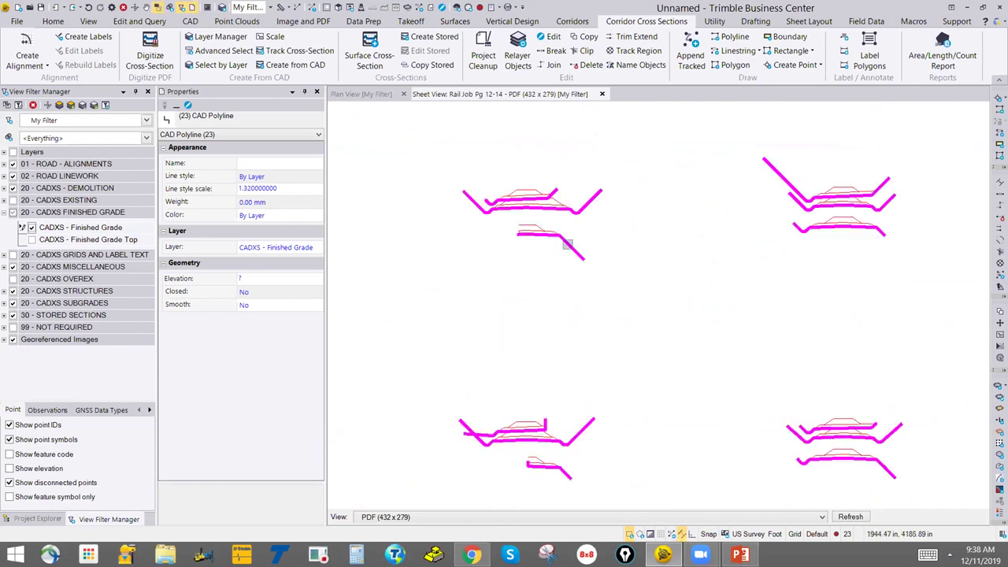
{"action": "scroll", "coordinate": [580, 272], "scroll_direction": "down", "scroll_amount": 3}
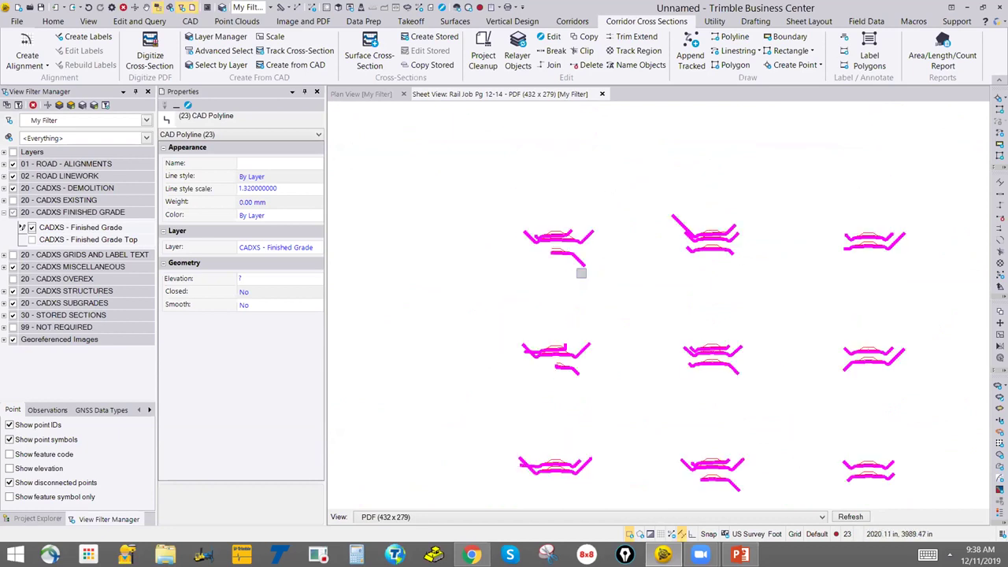
{"action": "left_click", "coordinate": [308, 247]}
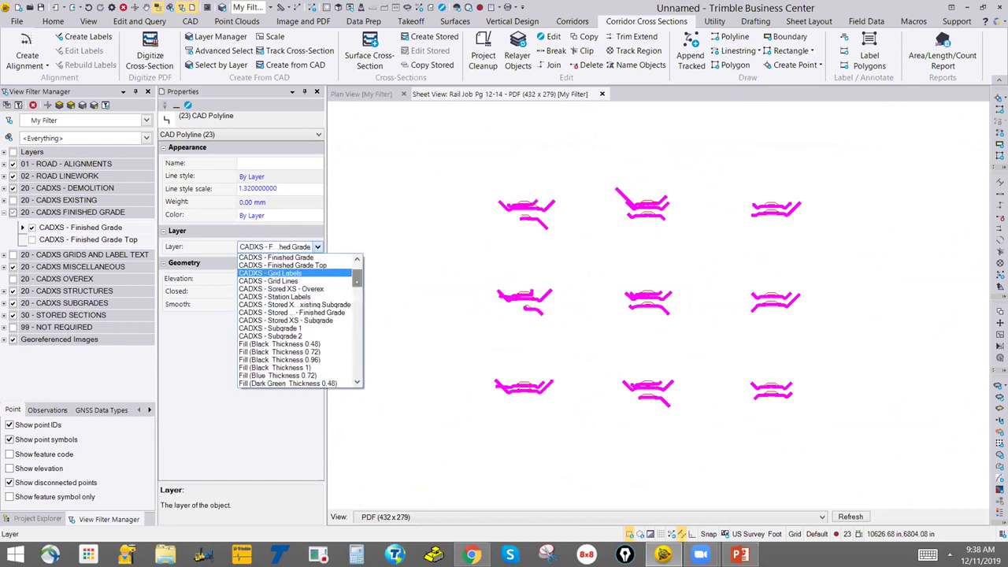
{"action": "scroll", "coordinate": [352, 259], "scroll_direction": "up", "scroll_amount": 2}
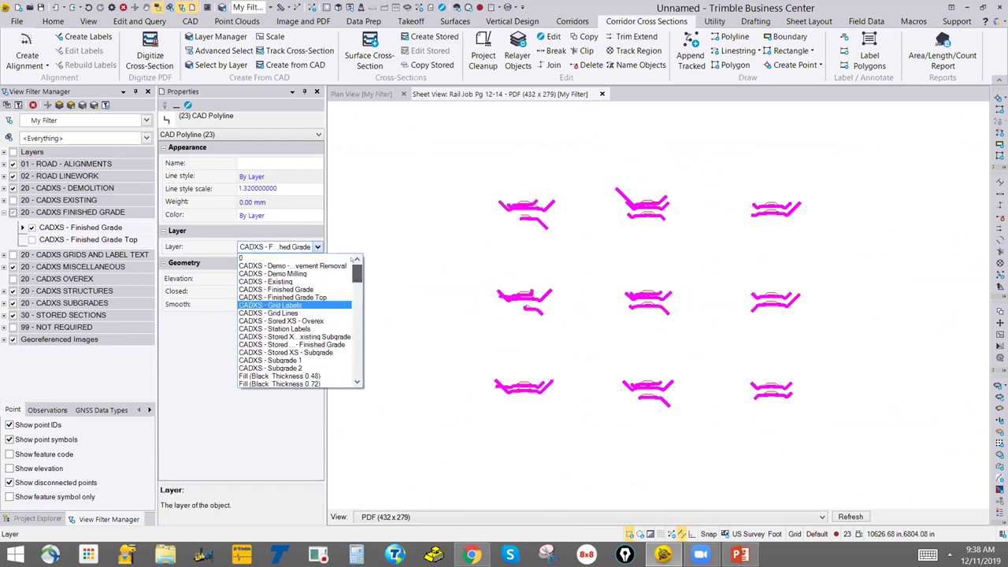
{"action": "left_click", "coordinate": [307, 360]}
{"action": "key", "text": "Escape"}
{"action": "scroll", "coordinate": [522, 248], "scroll_direction": "up", "scroll_amount": 3}
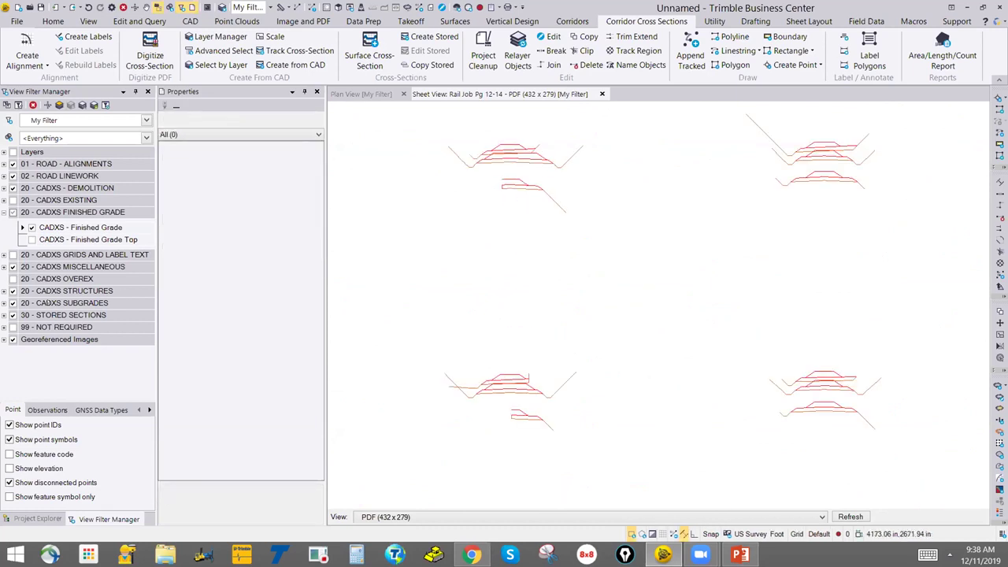
Hide the 20 - CADXS SUBGRADES layer and select the left and middle sections' lower subgrade lines.
{"action": "left_click", "coordinate": [13, 303]}
{"action": "scroll", "coordinate": [567, 252], "scroll_direction": "up", "scroll_amount": 3}
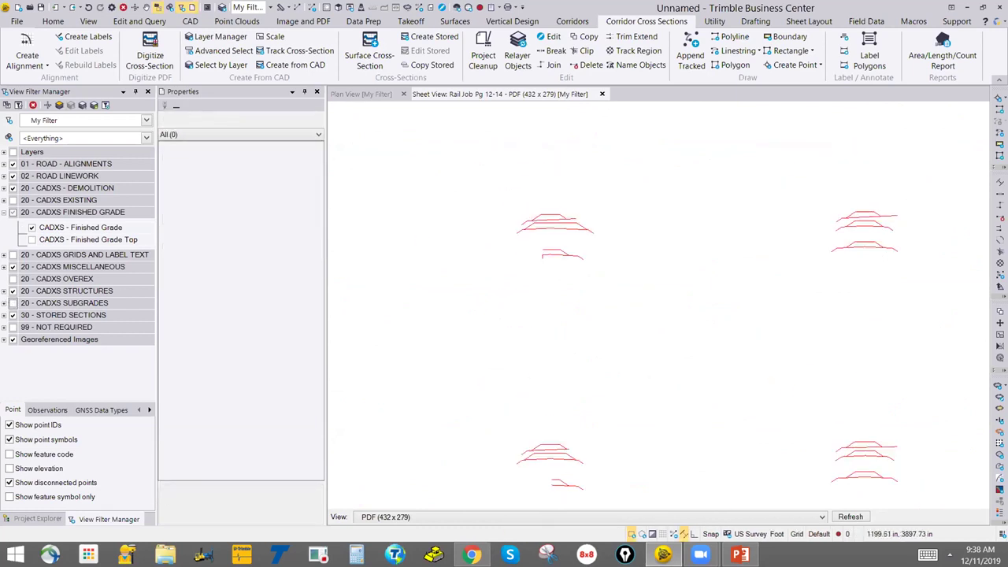
{"action": "left_click", "coordinate": [543, 269]}
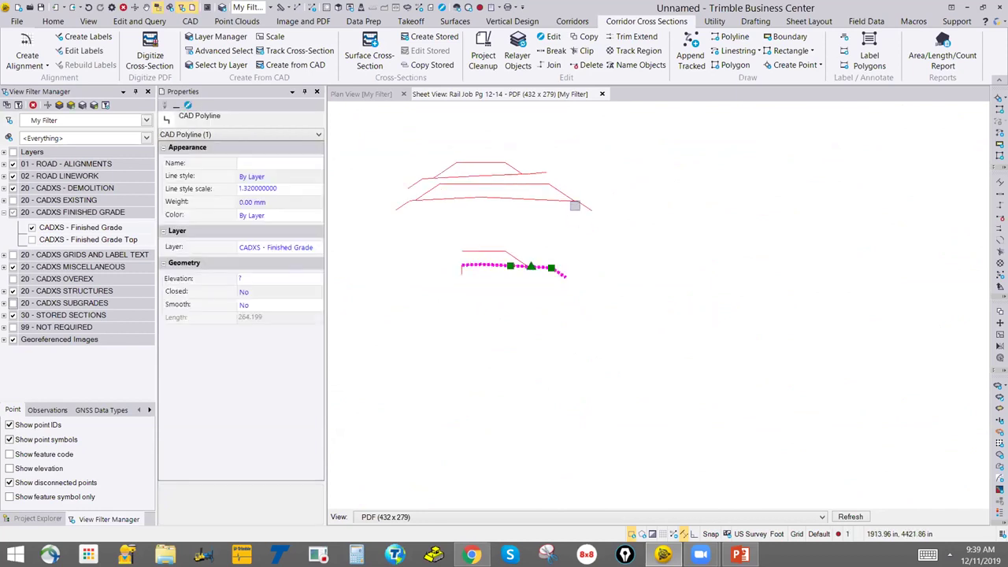
{"action": "left_click", "coordinate": [589, 206]}
{"action": "left_click", "coordinate": [547, 170]}
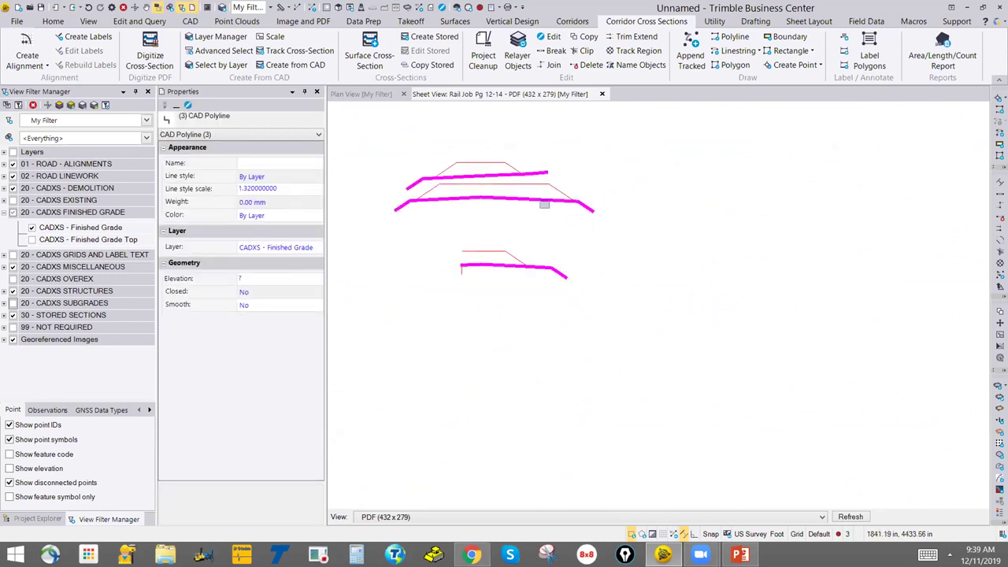
{"action": "scroll", "coordinate": [582, 339], "scroll_direction": "down", "scroll_amount": 4}
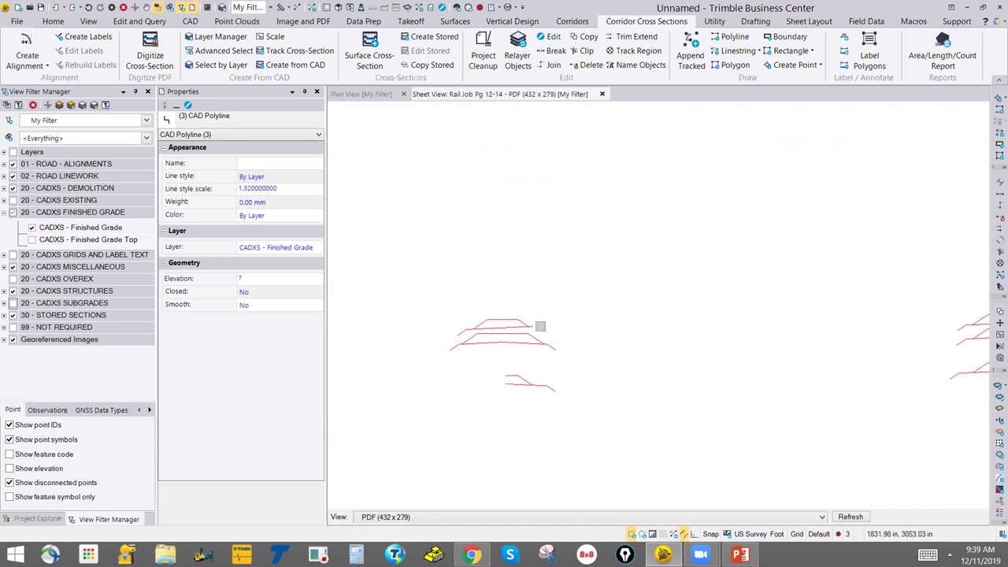
{"action": "left_click", "coordinate": [463, 332]}
{"action": "left_click", "coordinate": [542, 386]}
{"action": "scroll", "coordinate": [640, 385], "scroll_direction": "down", "scroll_amount": 2}
{"action": "left_click", "coordinate": [619, 344]}
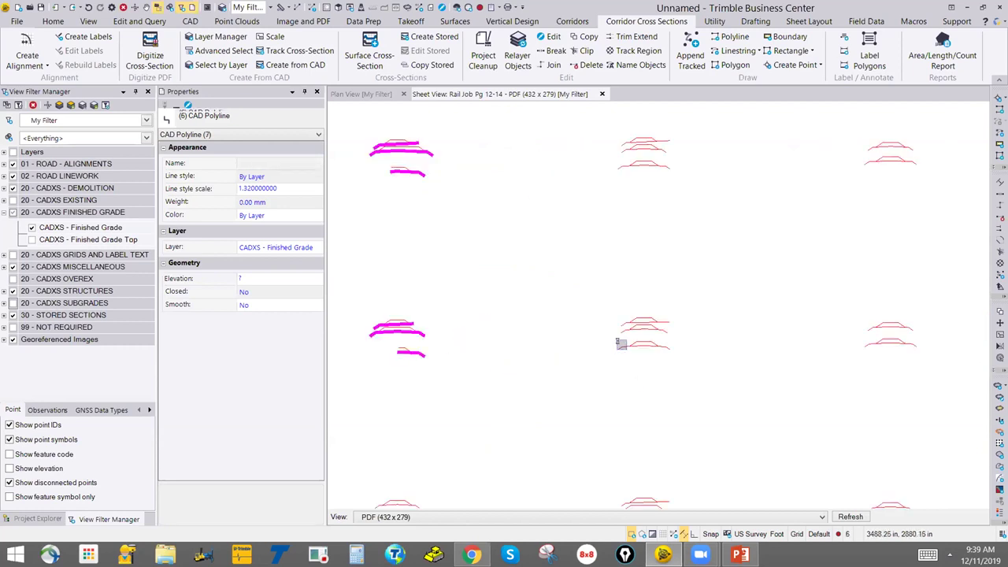
{"action": "left_click", "coordinate": [621, 328]}
{"action": "left_click", "coordinate": [619, 323]}
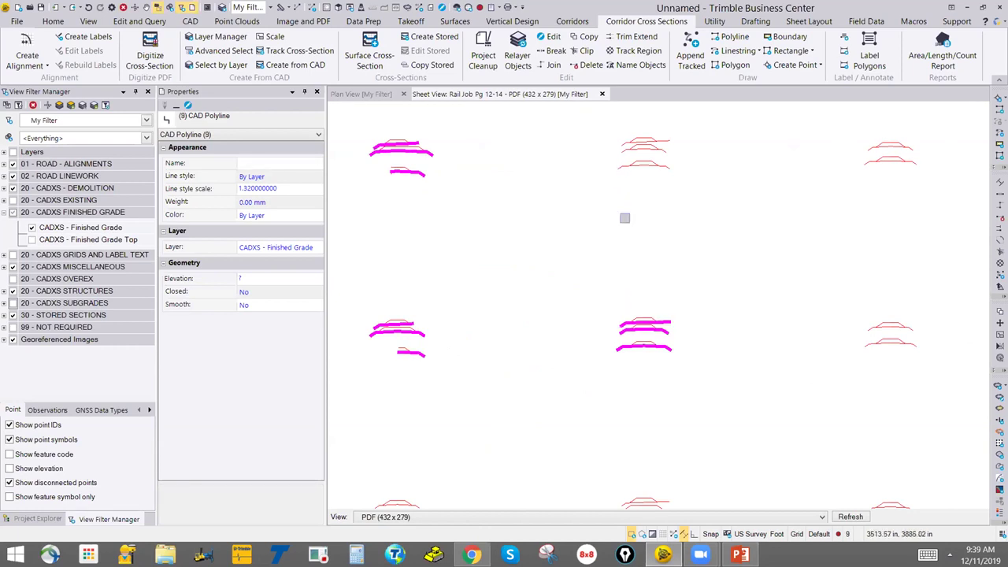
{"action": "left_click", "coordinate": [621, 166]}
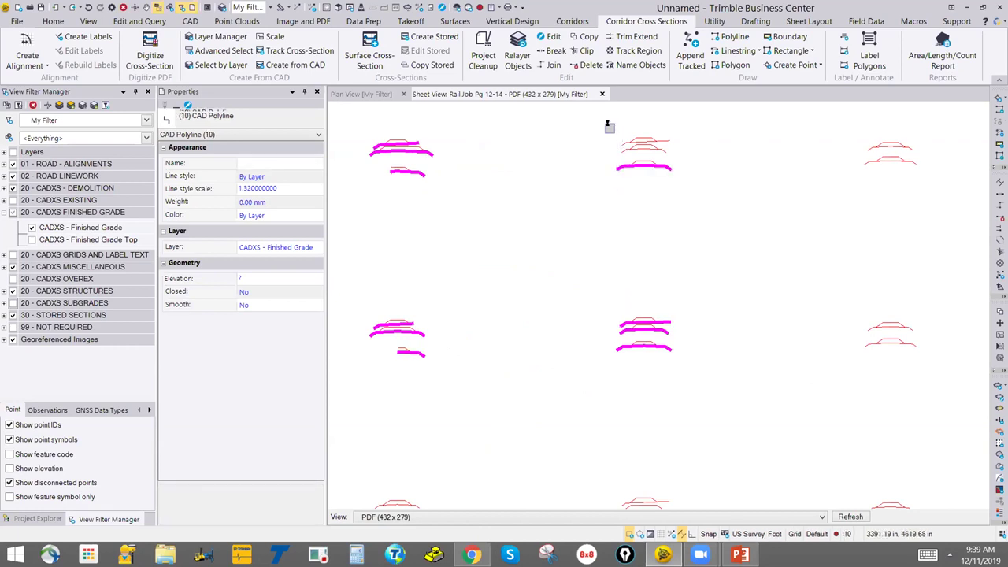
{"action": "left_click", "coordinate": [622, 146]}
{"action": "left_click", "coordinate": [630, 141]}
Window-select the subgrade lines of the remaining lower and right-hand cross-sections.
{"action": "middle_click_drag", "start_coordinate": [540, 483], "coordinate": [573, 327]}
{"action": "left_click_drag", "start_coordinate": [457, 375], "coordinate": [448, 323]}
{"action": "left_click_drag", "start_coordinate": [715, 386], "coordinate": [695, 310]}
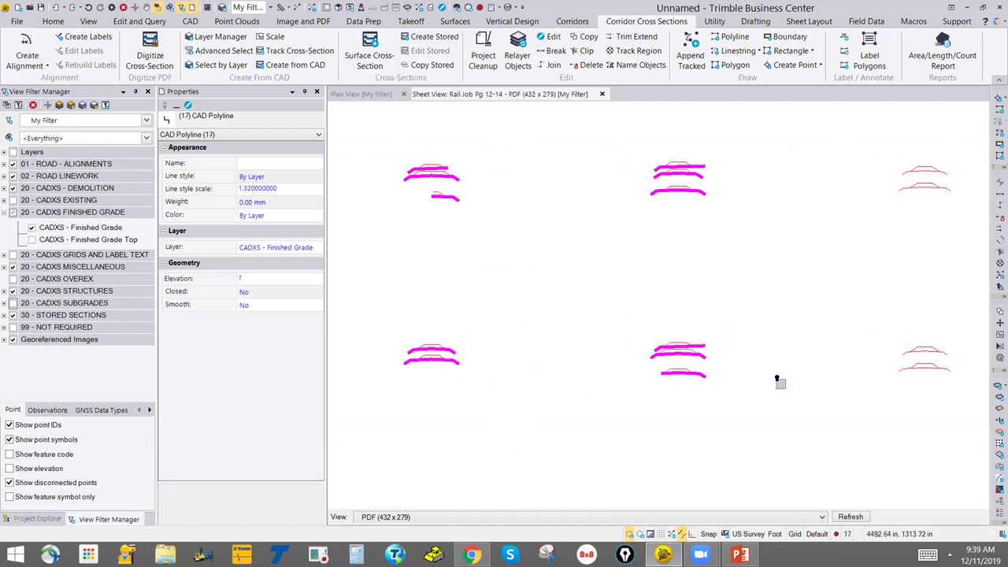
{"action": "middle_click_drag", "start_coordinate": [780, 382], "coordinate": [612, 373]}
{"action": "left_click_drag", "start_coordinate": [789, 370], "coordinate": [769, 313]}
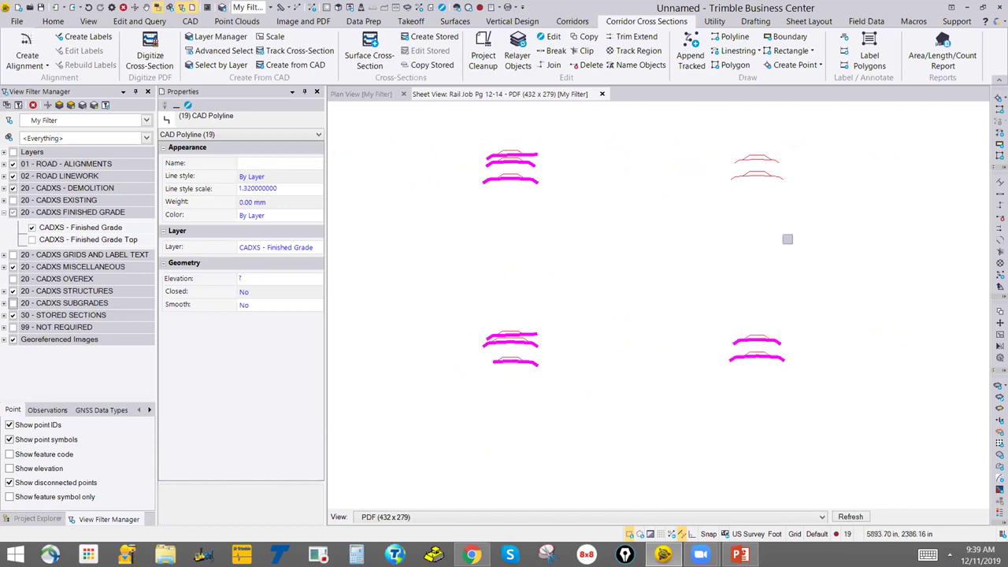
{"action": "left_click_drag", "start_coordinate": [785, 190], "coordinate": [768, 119]}
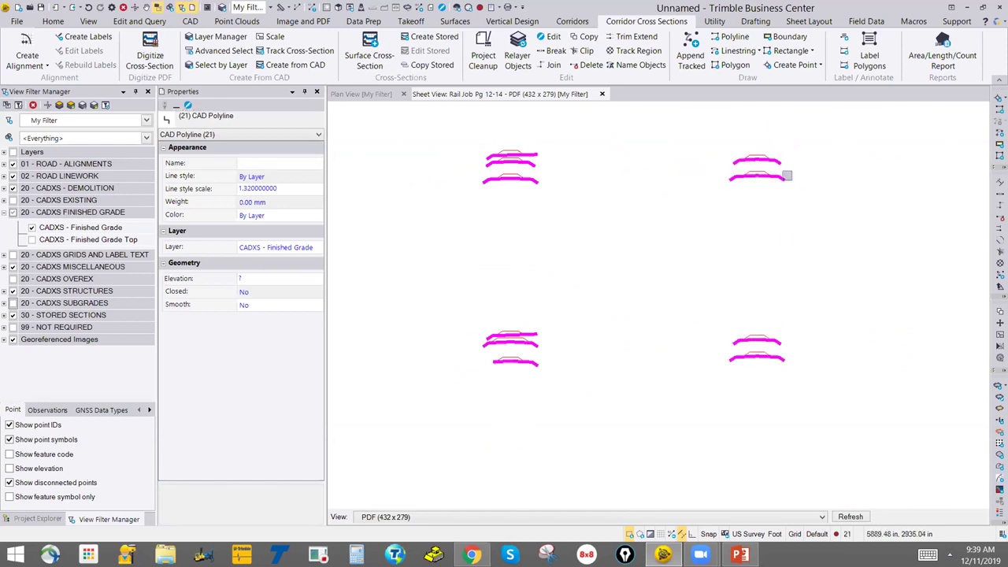
{"action": "scroll", "coordinate": [787, 175], "scroll_direction": "down", "scroll_amount": 5}
{"action": "scroll", "coordinate": [762, 245], "scroll_direction": "up", "scroll_amount": 4}
{"action": "left_click_drag", "start_coordinate": [715, 273], "coordinate": [690, 192]}
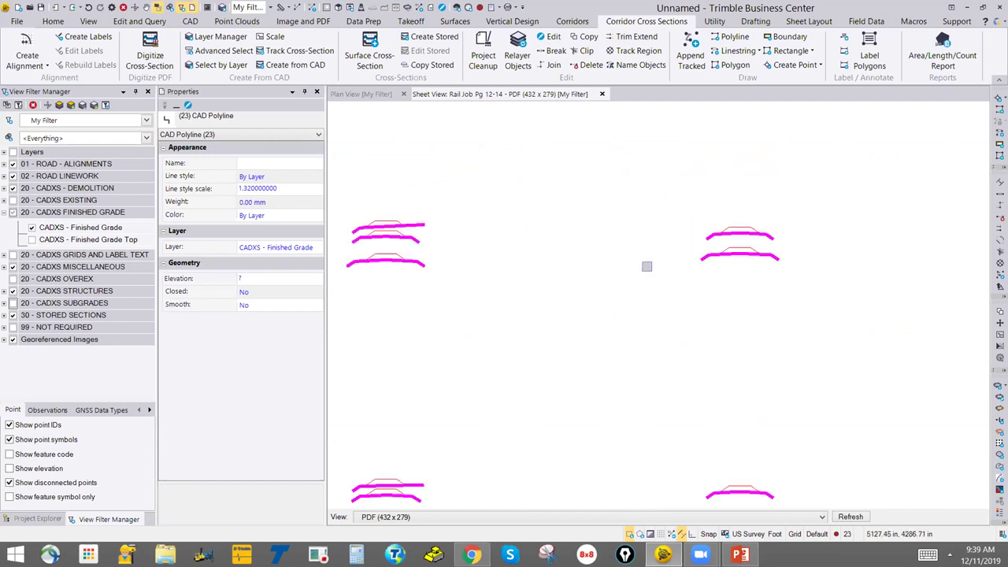
{"action": "scroll", "coordinate": [647, 266], "scroll_direction": "down", "scroll_amount": 4}
Move the 23 selected polylines to CADXS - Subgrade 2 and clear the selection.
{"action": "left_click", "coordinate": [275, 247]}
{"action": "left_click", "coordinate": [317, 246]}
{"action": "scroll", "coordinate": [351, 273], "scroll_direction": "down", "scroll_amount": 3}
{"action": "scroll", "coordinate": [299, 331], "scroll_direction": "up", "scroll_amount": 3}
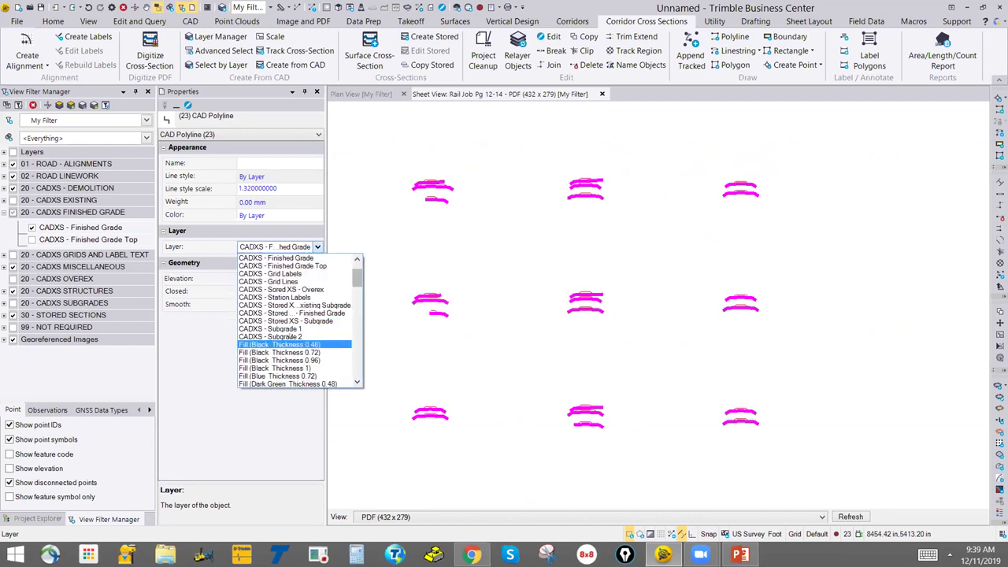
{"action": "left_click", "coordinate": [288, 336]}
{"action": "left_click", "coordinate": [444, 216]}
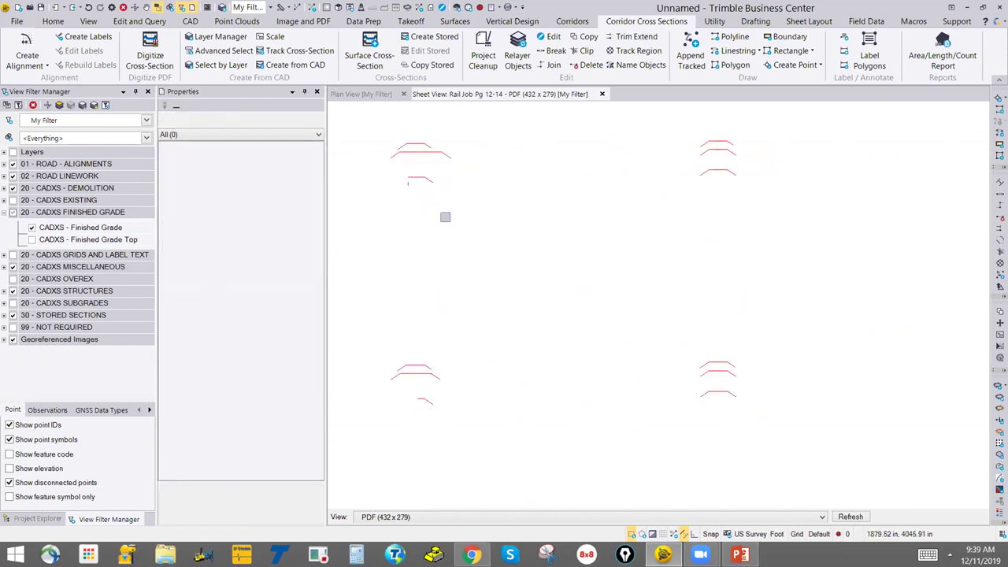
{"action": "middle_click_drag", "start_coordinate": [458, 219], "coordinate": [544, 241]}
{"action": "scroll", "coordinate": [488, 211], "scroll_direction": "down", "scroll_amount": 1}
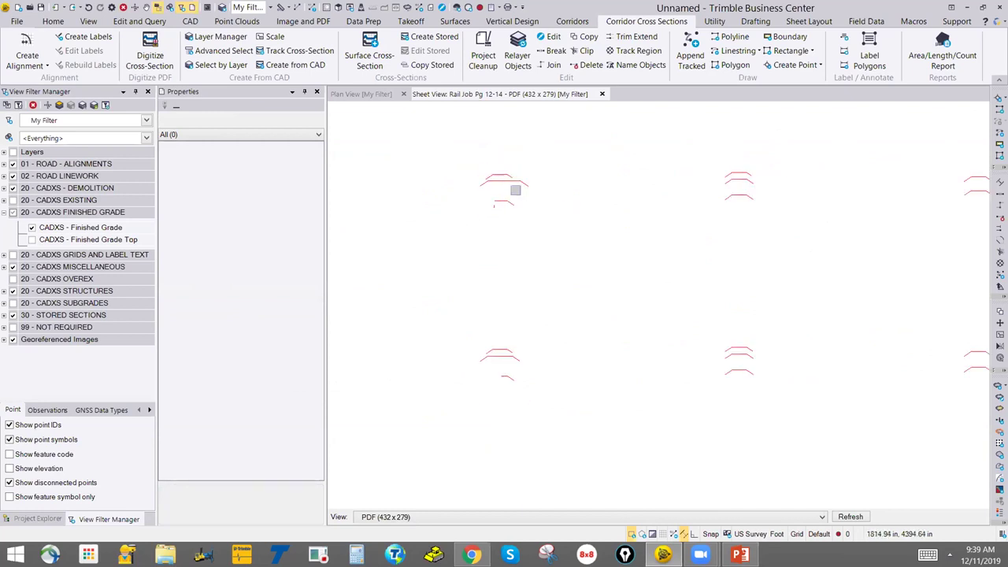
{"action": "scroll", "coordinate": [585, 259], "scroll_direction": "down", "scroll_amount": 2}
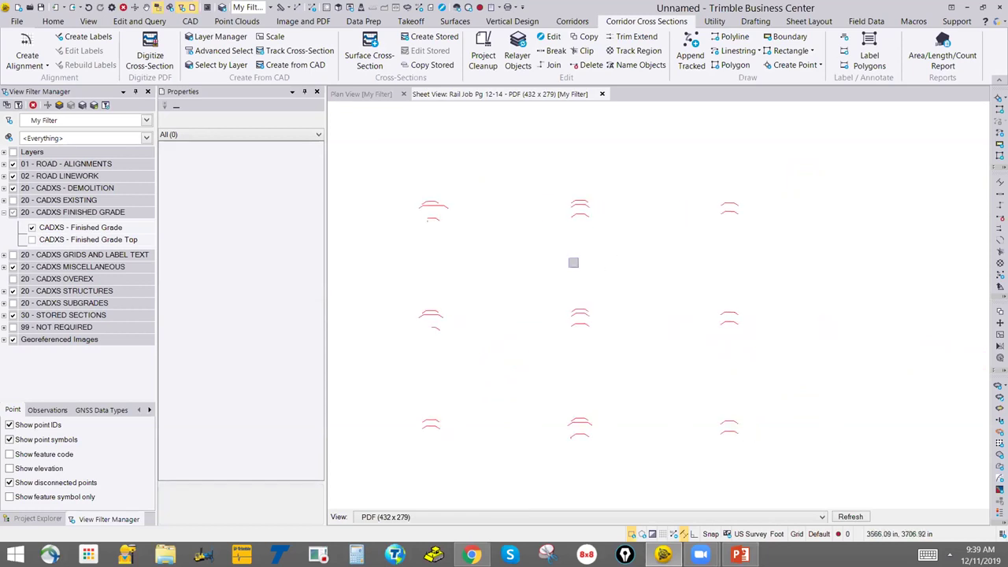
Hide CADXS - Finished Grade and show the CADXS - Finished Grade Top linework instead.
{"action": "scroll", "coordinate": [524, 233], "scroll_direction": "down", "scroll_amount": 1}
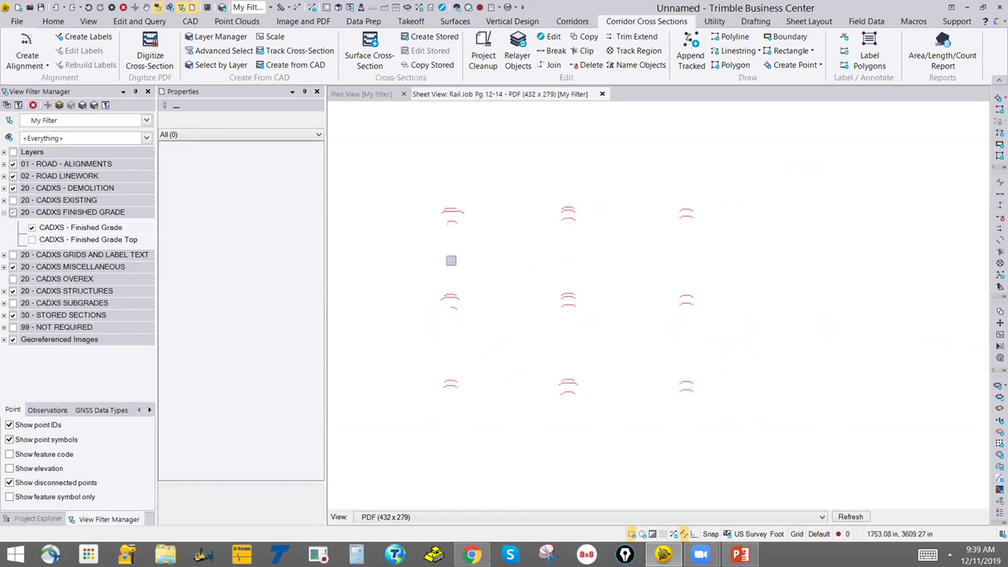
{"action": "left_click", "coordinate": [32, 227]}
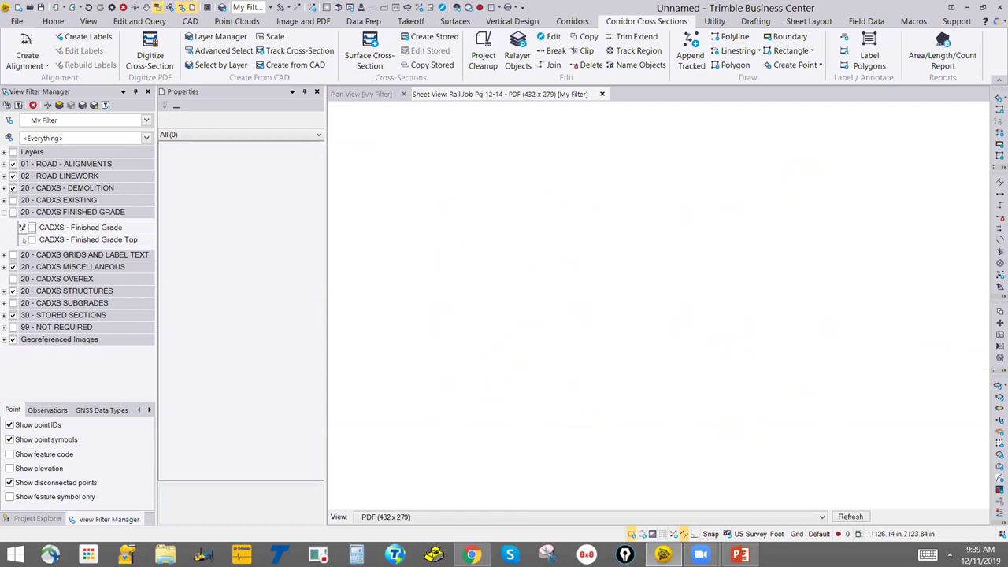
{"action": "left_click", "coordinate": [32, 239]}
{"action": "middle_click_drag", "start_coordinate": [538, 282], "coordinate": [564, 273]}
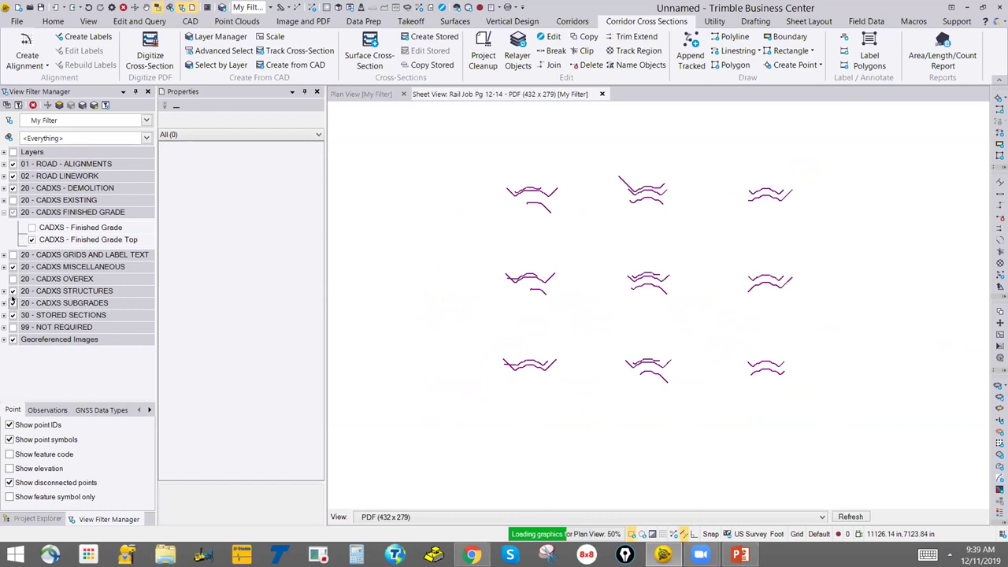
{"action": "scroll", "coordinate": [551, 191], "scroll_direction": "up", "scroll_amount": 4}
{"action": "scroll", "coordinate": [494, 197], "scroll_direction": "up", "scroll_amount": 3}
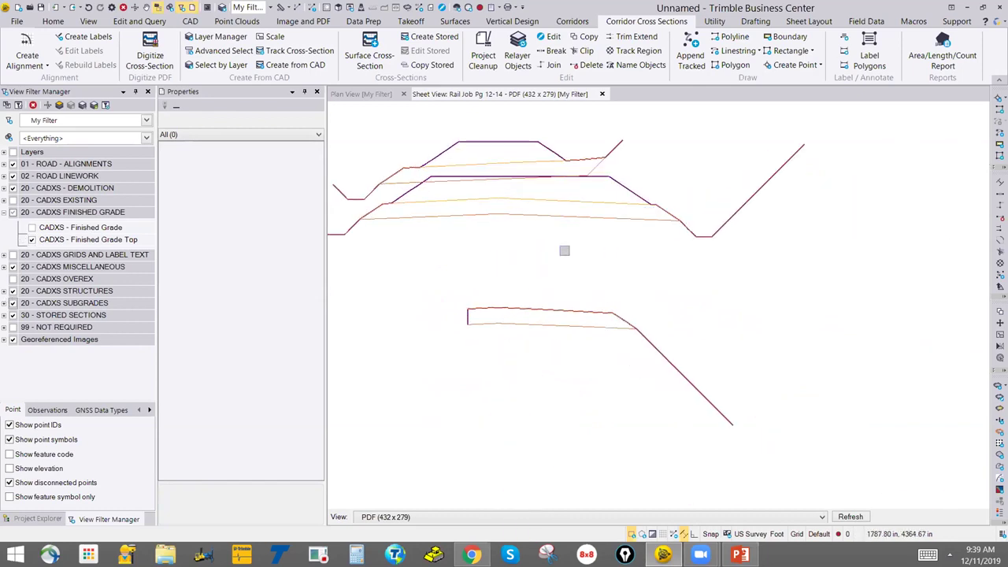
{"action": "scroll", "coordinate": [547, 299], "scroll_direction": "down", "scroll_amount": 5}
{"action": "scroll", "coordinate": [547, 304], "scroll_direction": "down", "scroll_amount": 2}
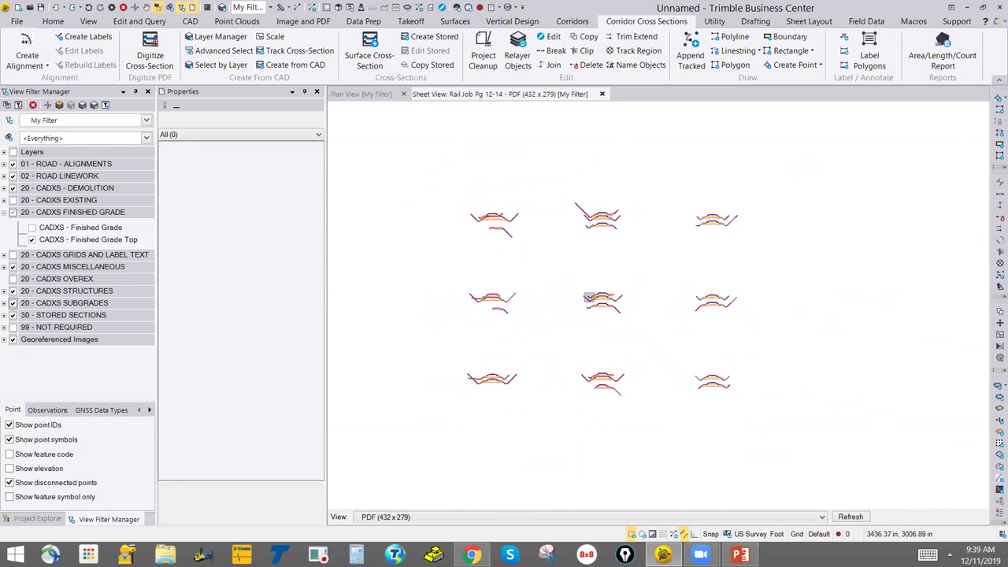
{"action": "middle_click_drag", "start_coordinate": [596, 310], "coordinate": [606, 311]}
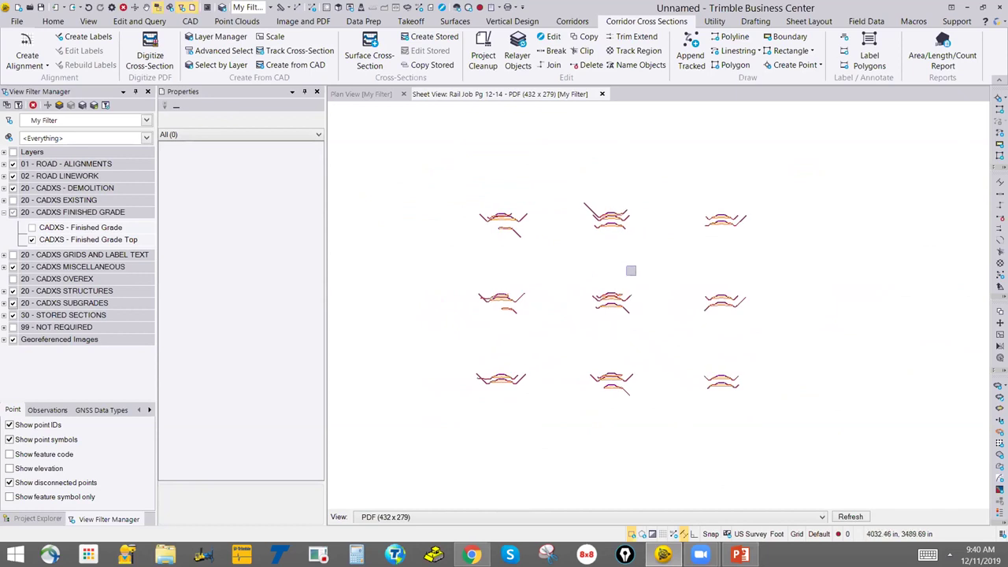
{"action": "scroll", "coordinate": [712, 236], "scroll_direction": "up", "scroll_amount": 4}
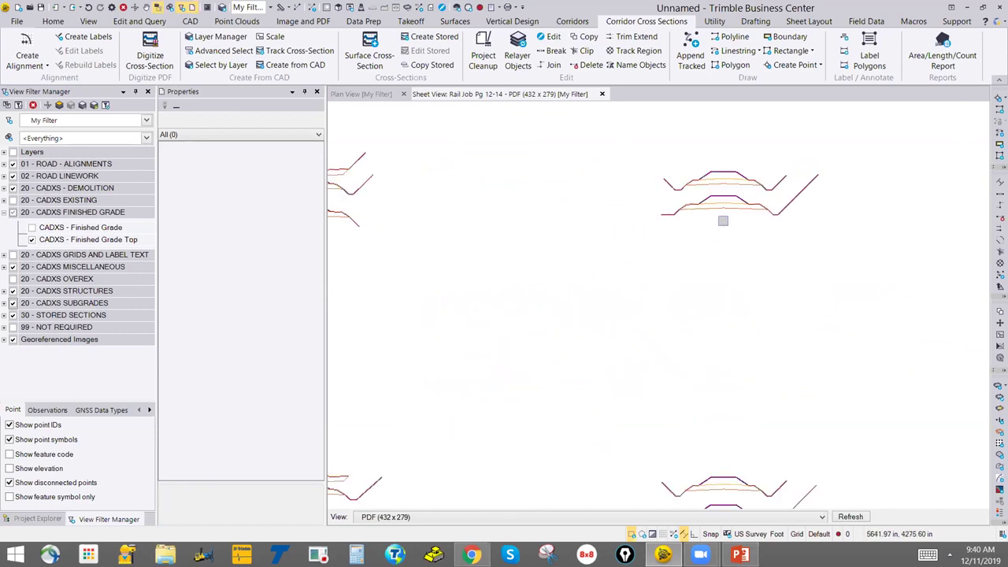
{"action": "scroll", "coordinate": [723, 220], "scroll_direction": "up", "scroll_amount": 2}
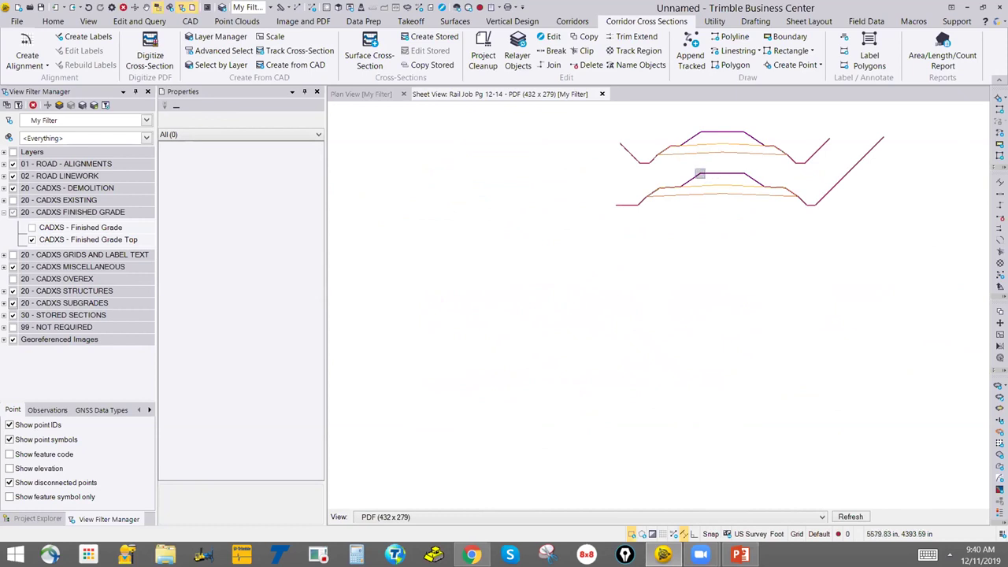
Inspect one traced linestring, then window-select all 69 lines across the nine sections.
{"action": "left_click", "coordinate": [716, 172]}
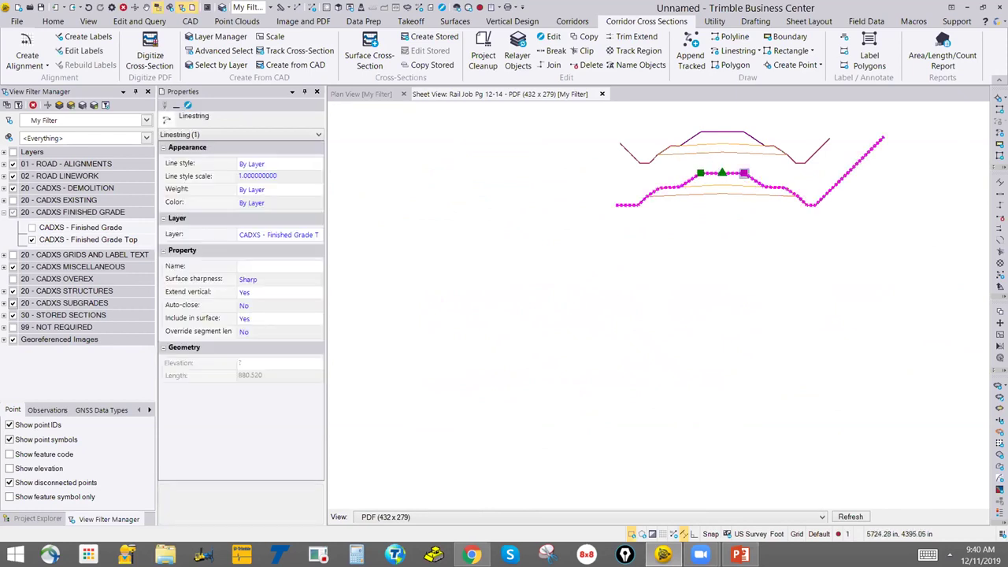
{"action": "scroll", "coordinate": [776, 192], "scroll_direction": "down", "scroll_amount": 5}
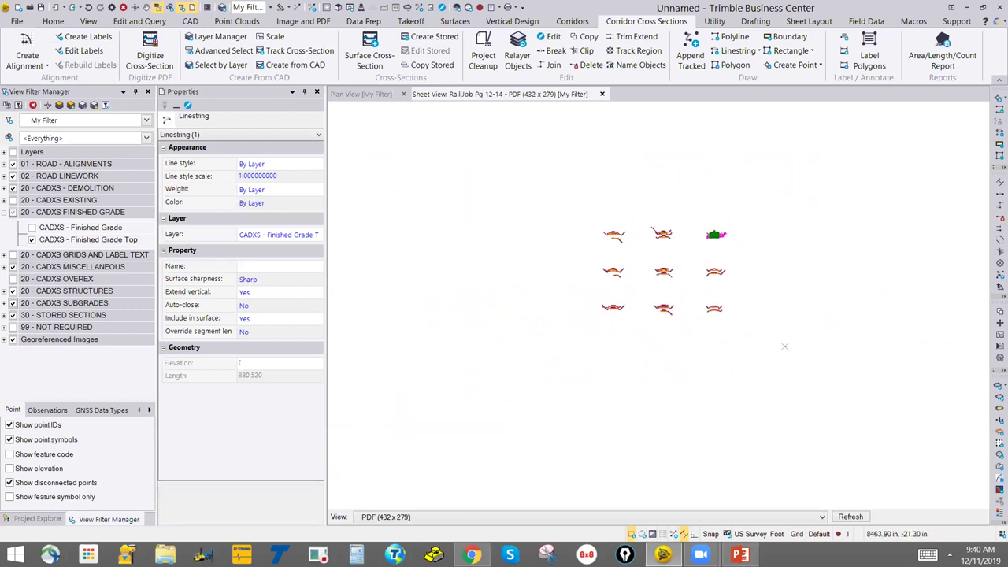
{"action": "left_click_drag", "start_coordinate": [784, 346], "coordinate": [537, 184]}
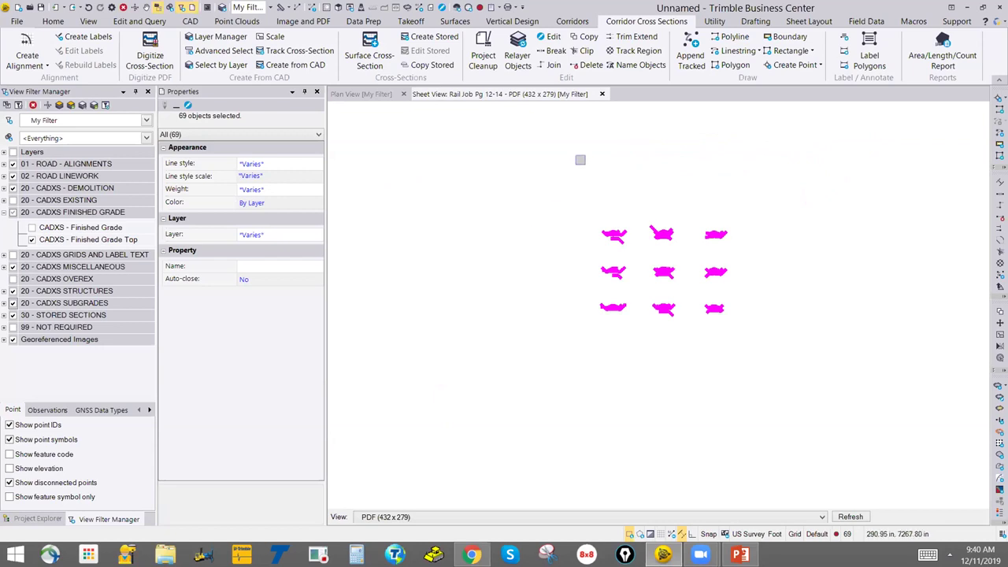
Explode the 69 lines at deflections over 20°, keeping Large Deflections and Delete Existing on.
{"action": "scroll", "coordinate": [839, 57], "scroll_direction": "down", "scroll_amount": 5}
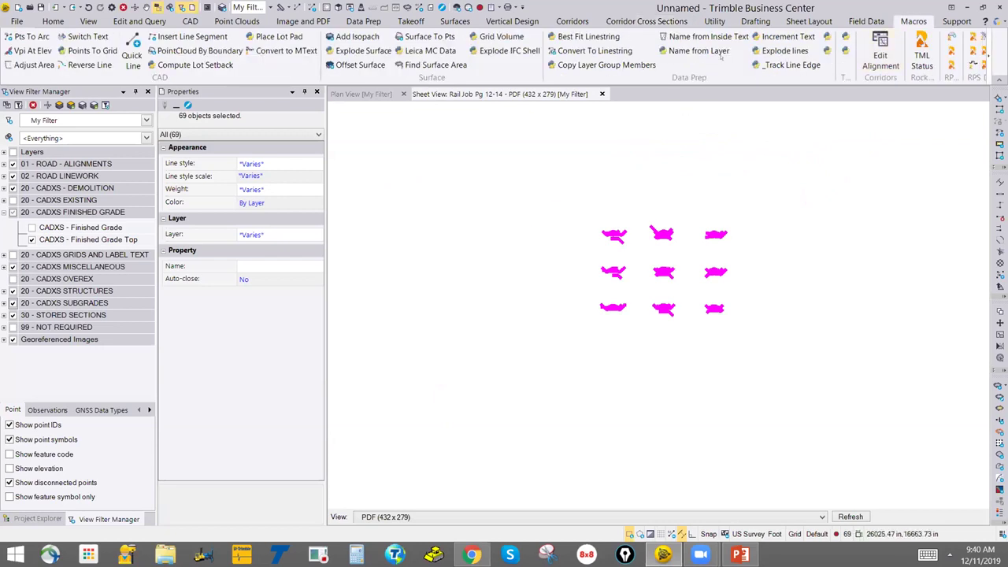
{"action": "left_click", "coordinate": [787, 50]}
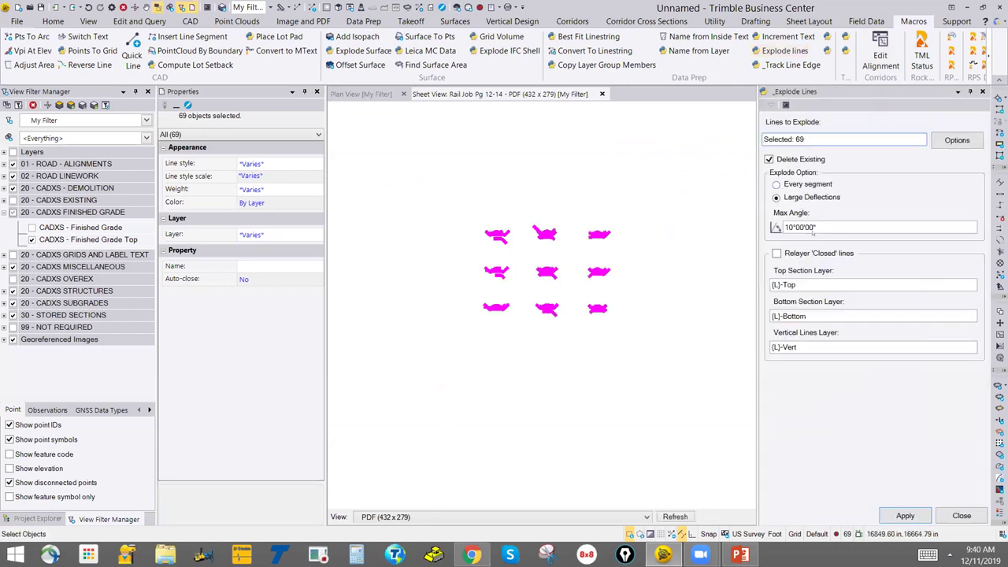
{"action": "left_click", "coordinate": [826, 227]}
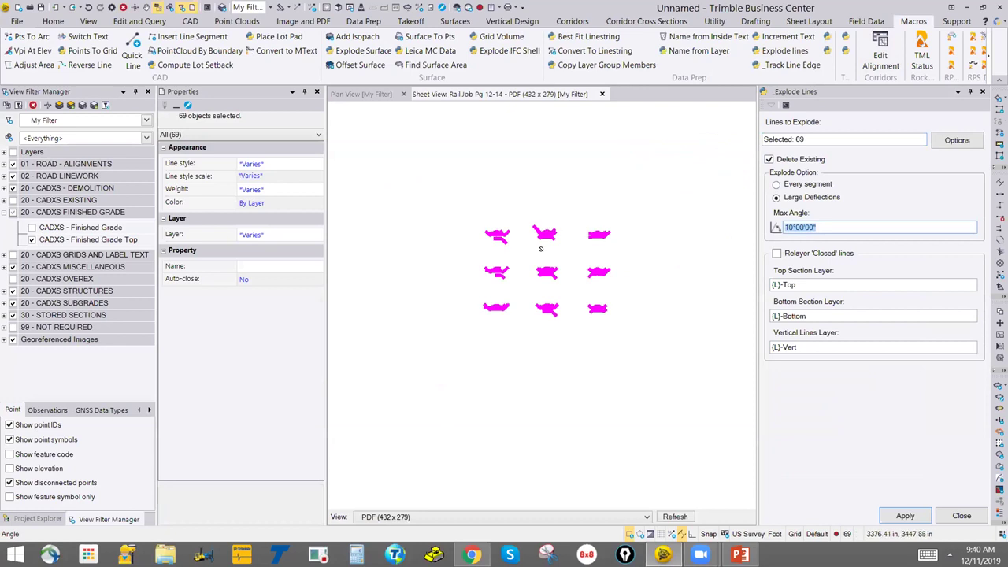
{"action": "scroll", "coordinate": [540, 249], "scroll_direction": "up", "scroll_amount": 5}
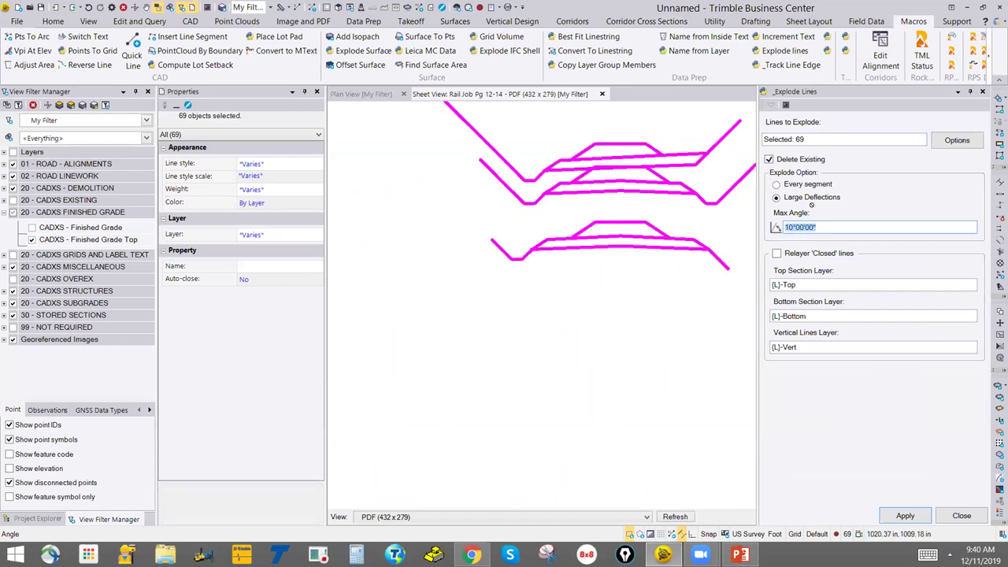
{"action": "scroll", "coordinate": [526, 246], "scroll_direction": "up", "scroll_amount": 3}
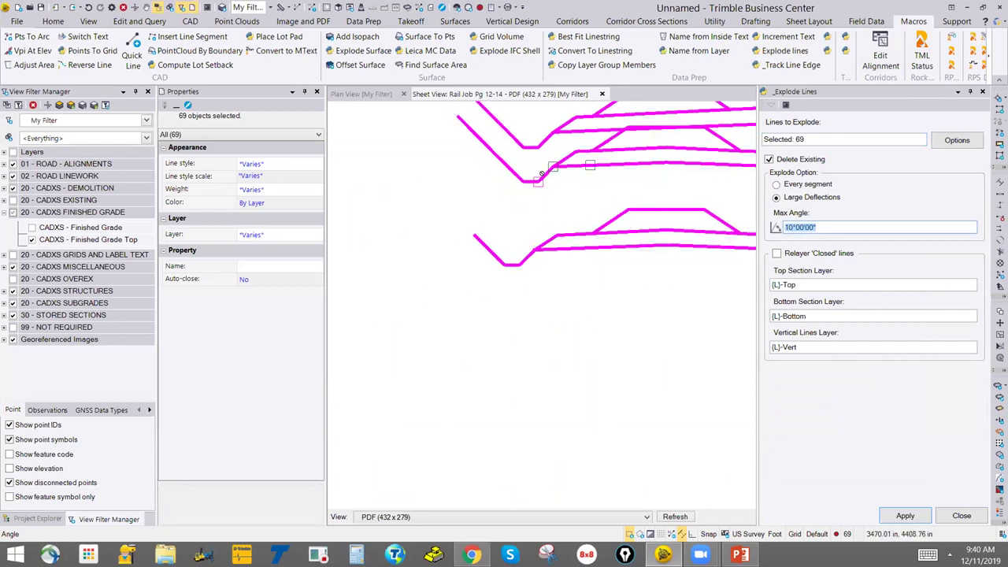
{"action": "scroll", "coordinate": [541, 172], "scroll_direction": "up", "scroll_amount": 3}
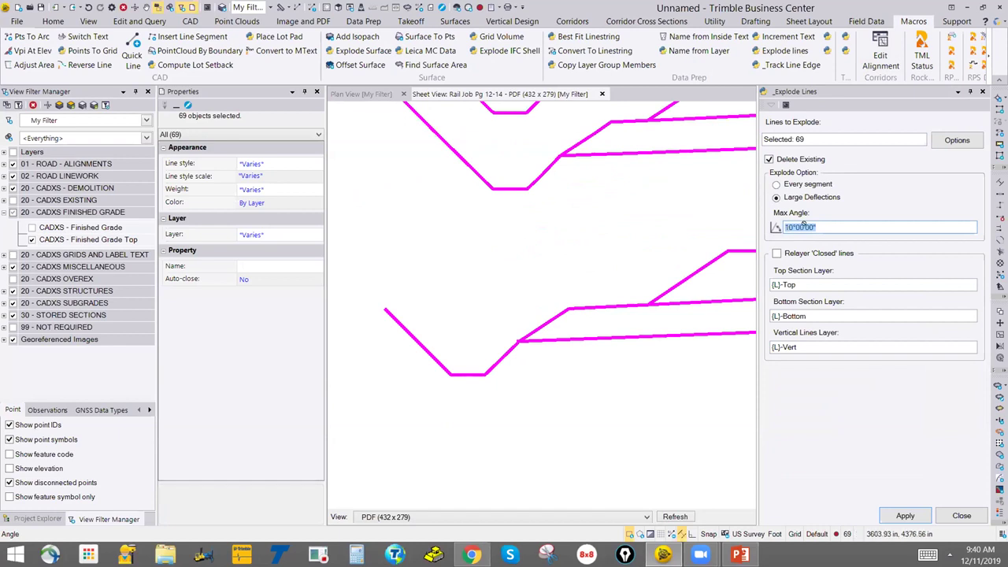
{"action": "scroll", "coordinate": [551, 206], "scroll_direction": "down", "scroll_amount": 1}
{"action": "scroll", "coordinate": [533, 215], "scroll_direction": "down", "scroll_amount": 2}
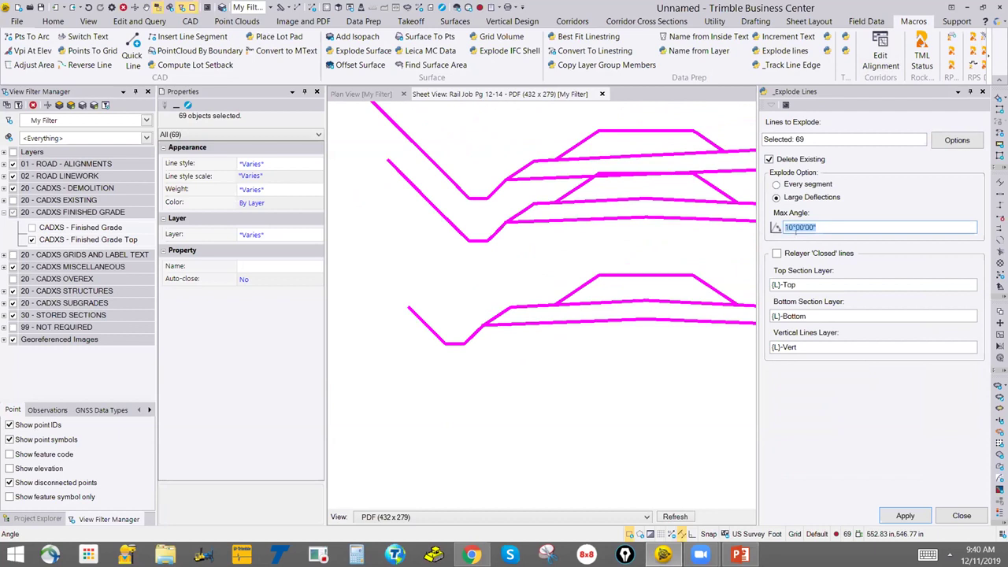
{"action": "scroll", "coordinate": [531, 230], "scroll_direction": "down", "scroll_amount": 3}
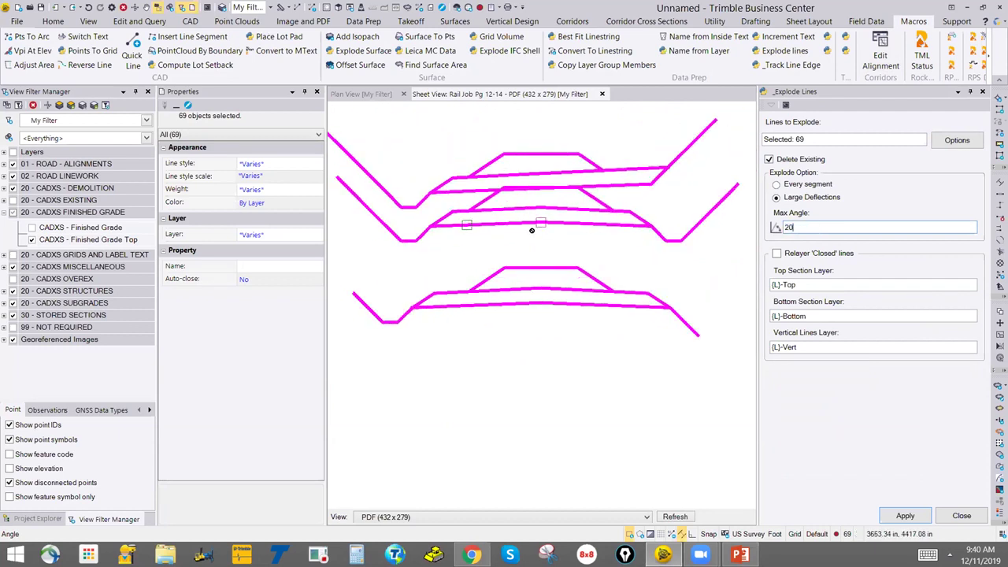
{"action": "key", "text": "Tab"}
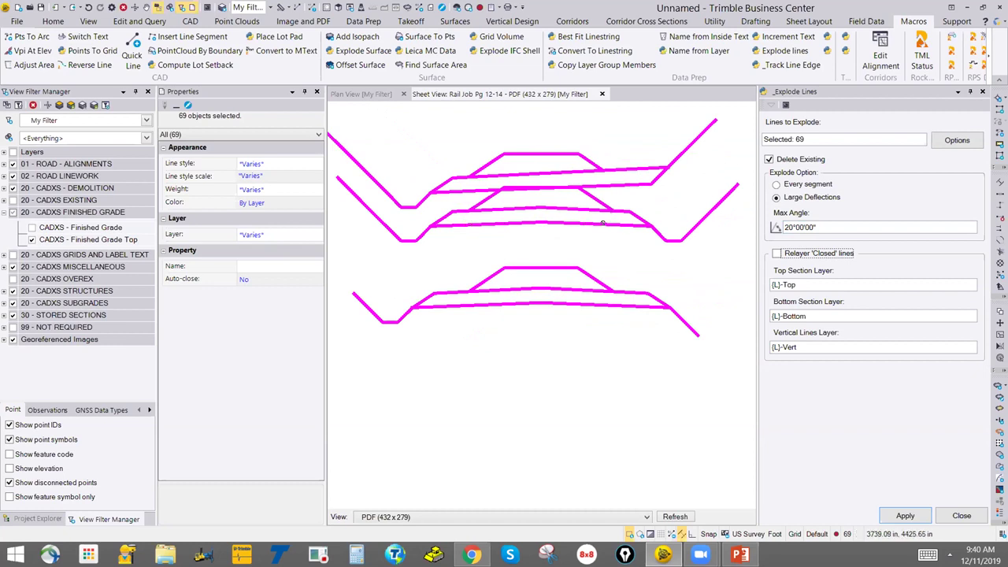
{"action": "scroll", "coordinate": [692, 248], "scroll_direction": "up", "scroll_amount": 3}
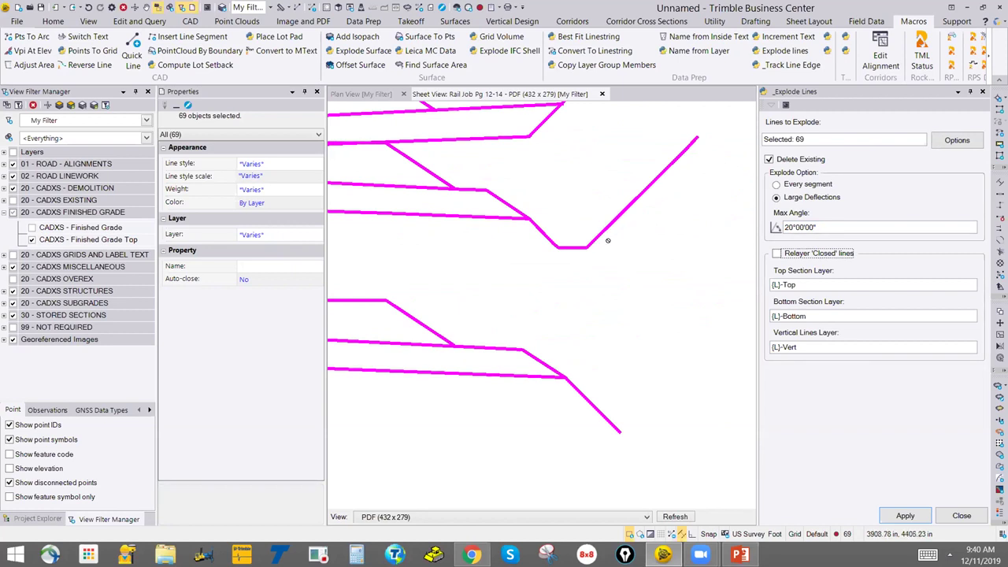
{"action": "scroll", "coordinate": [605, 256], "scroll_direction": "down", "scroll_amount": 2}
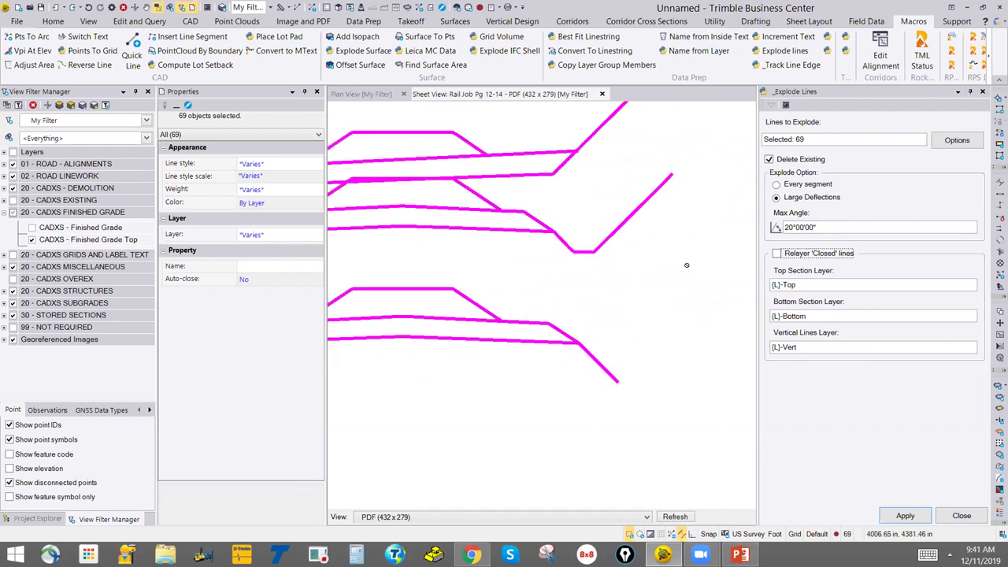
{"action": "scroll", "coordinate": [610, 273], "scroll_direction": "down", "scroll_amount": 3}
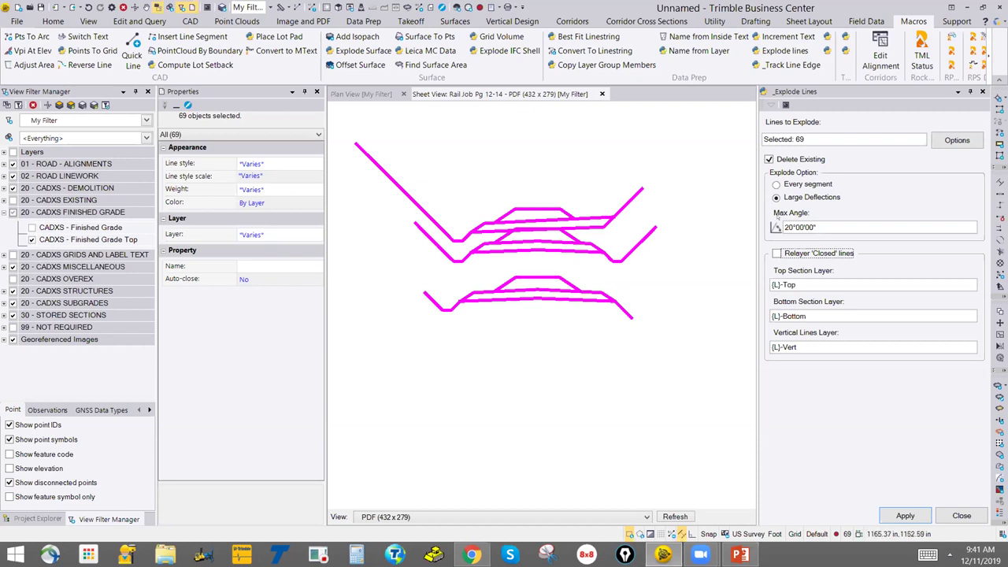
{"action": "left_click", "coordinate": [904, 512]}
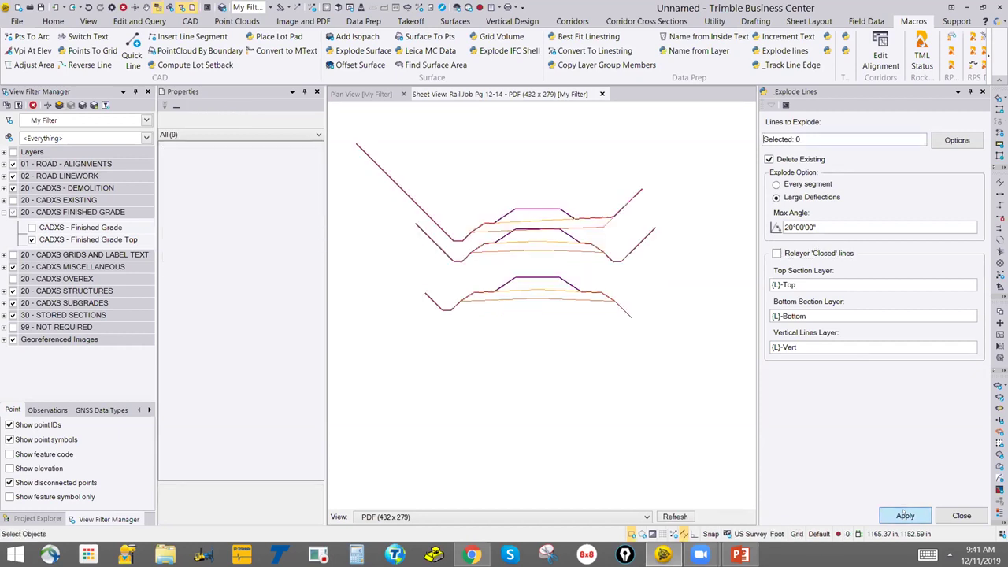
Inspect the overlapping section lines, selecting the Subgrade 1 and Finished Grade Top linestrings.
{"action": "left_click", "coordinate": [630, 311]}
{"action": "left_click", "coordinate": [645, 317]}
{"action": "left_click", "coordinate": [645, 241]}
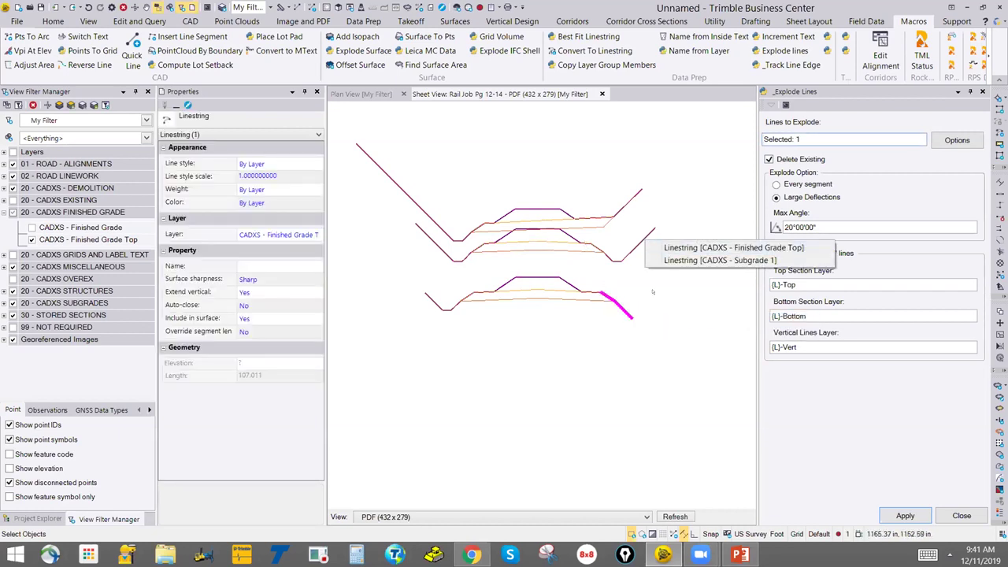
{"action": "left_click", "coordinate": [572, 300]}
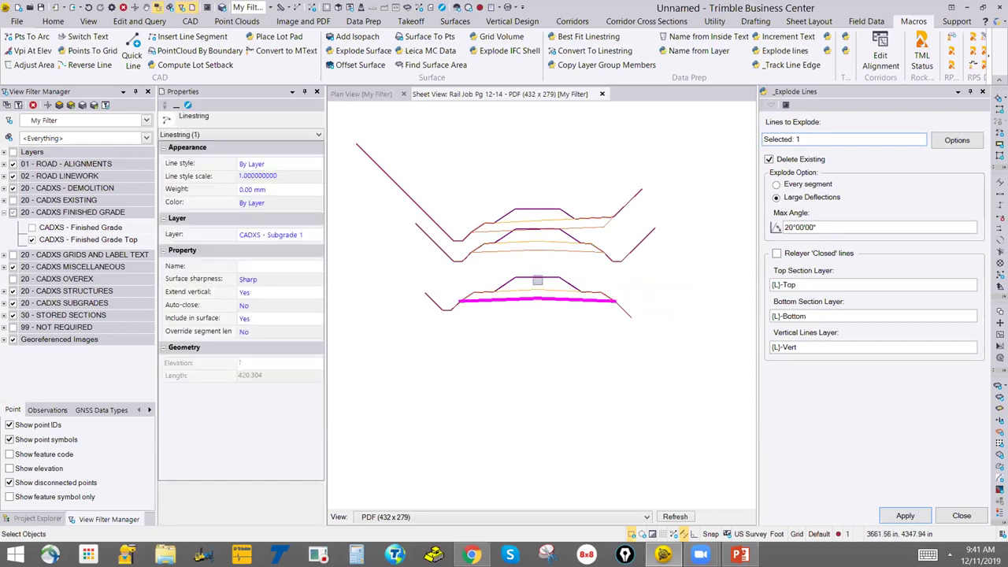
{"action": "left_click", "coordinate": [502, 283]}
{"action": "left_click", "coordinate": [568, 281]}
Clear the selection and switch to the Plan View with the Corridors commands showing.
{"action": "scroll", "coordinate": [563, 287], "scroll_direction": "down", "scroll_amount": 5}
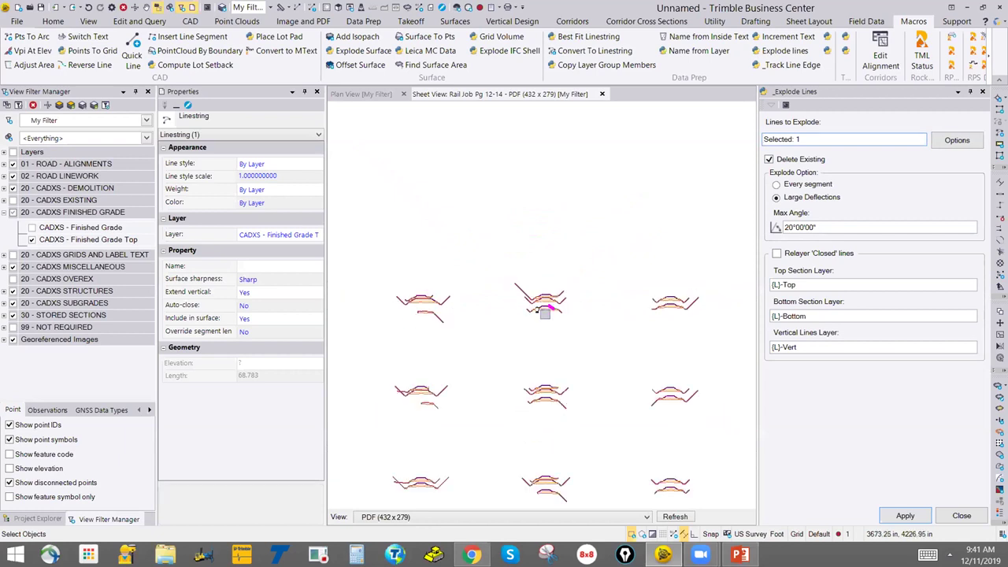
{"action": "middle_click_drag", "start_coordinate": [545, 313], "coordinate": [555, 266]}
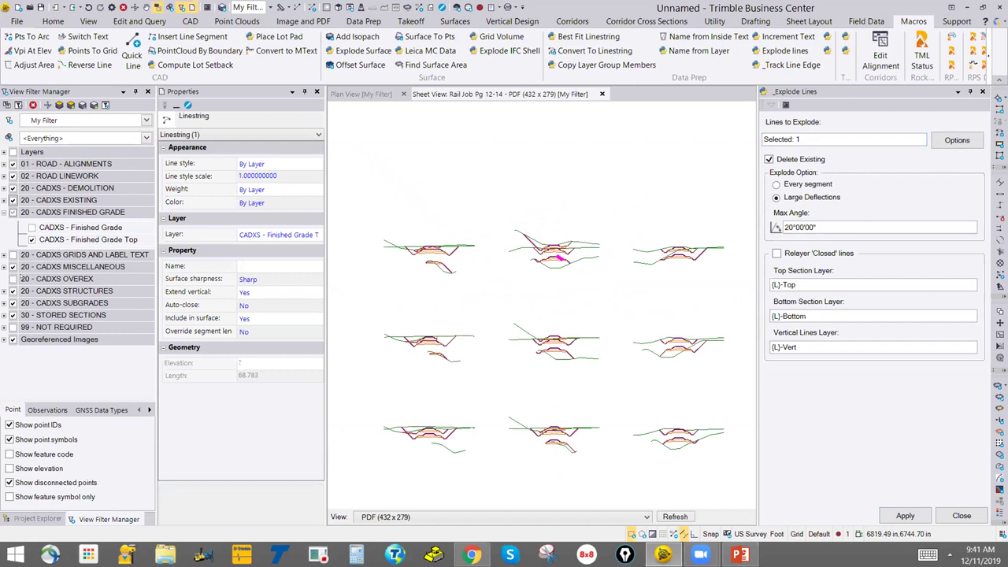
{"action": "scroll", "coordinate": [476, 275], "scroll_direction": "down", "scroll_amount": 2}
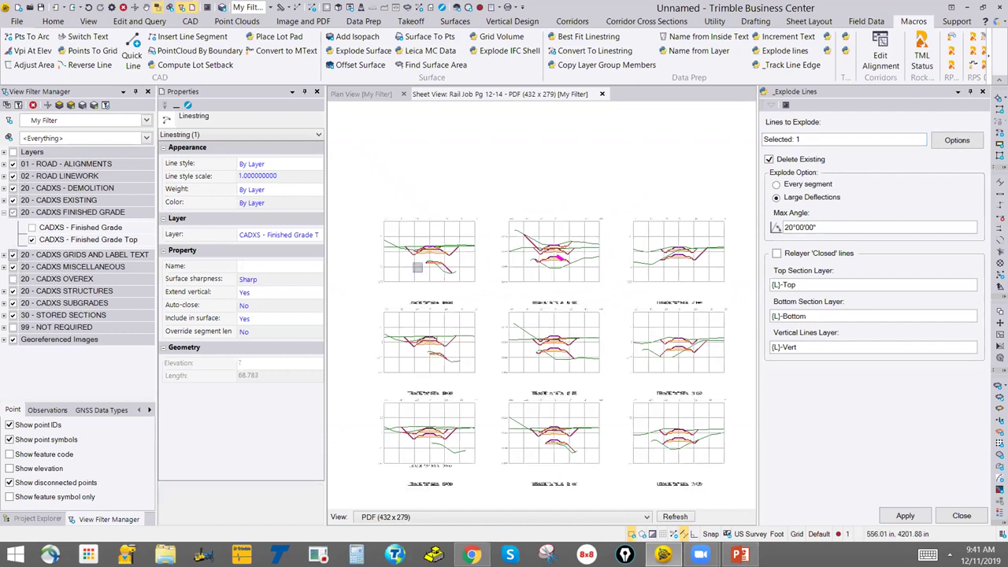
{"action": "middle_click_drag", "start_coordinate": [477, 275], "coordinate": [508, 242]}
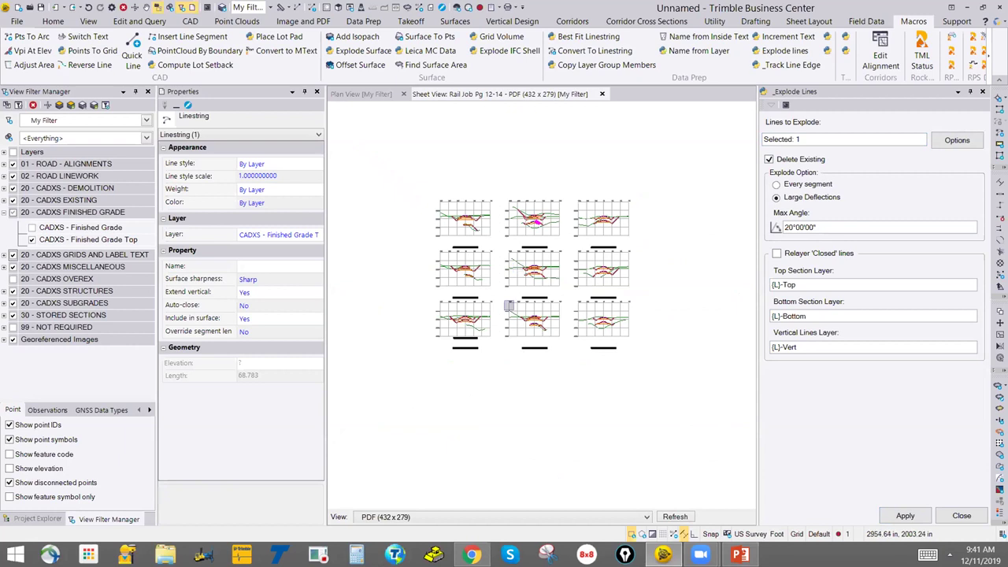
{"action": "key", "text": "Escape"}
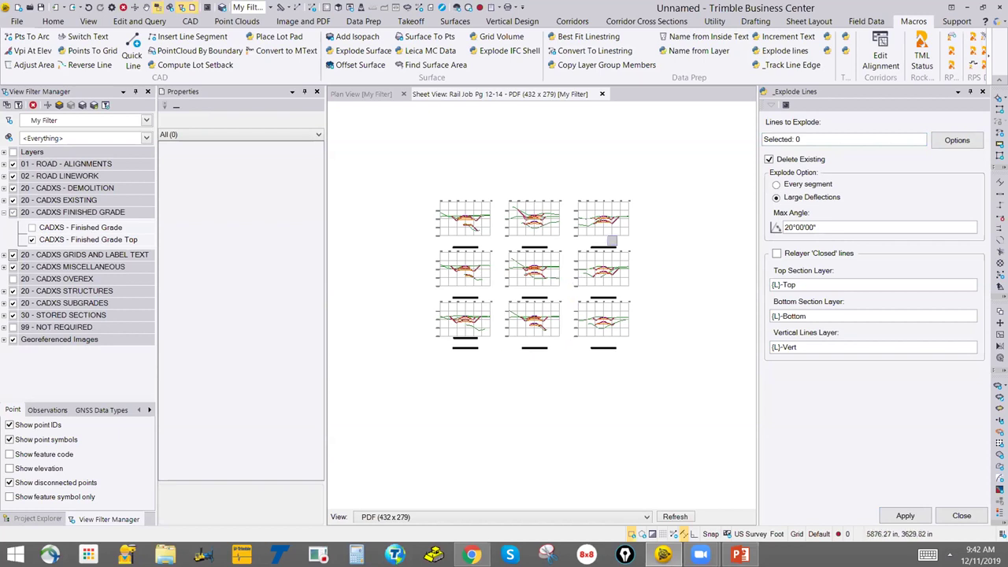
{"action": "scroll", "coordinate": [611, 240], "scroll_direction": "up", "scroll_amount": 5}
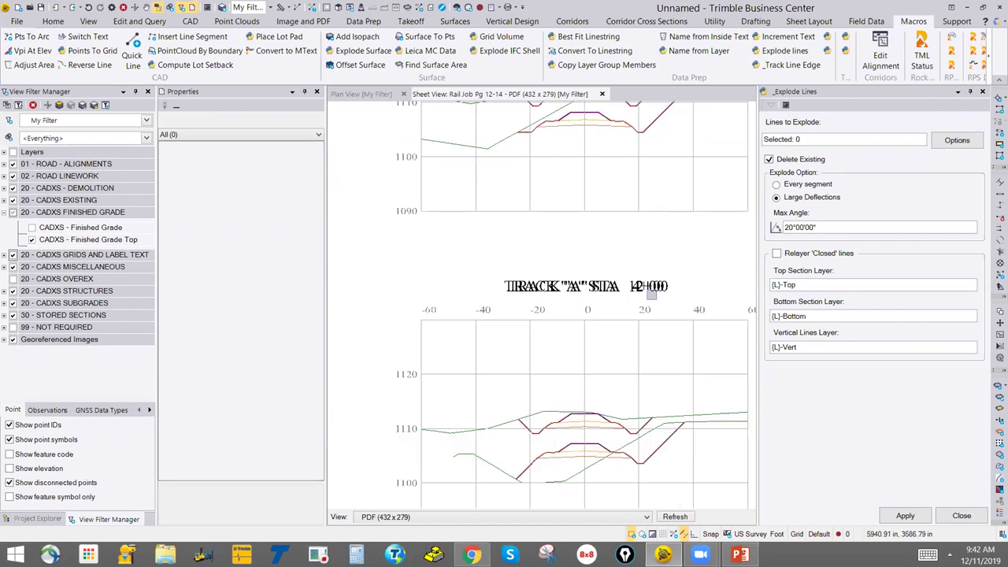
{"action": "scroll", "coordinate": [651, 293], "scroll_direction": "down", "scroll_amount": 8}
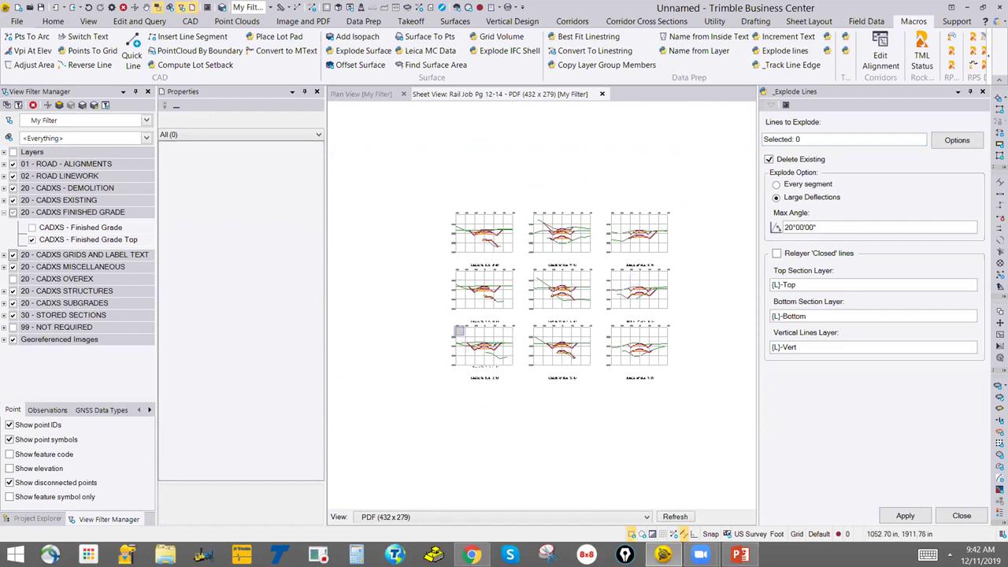
{"action": "left_click", "coordinate": [360, 93]}
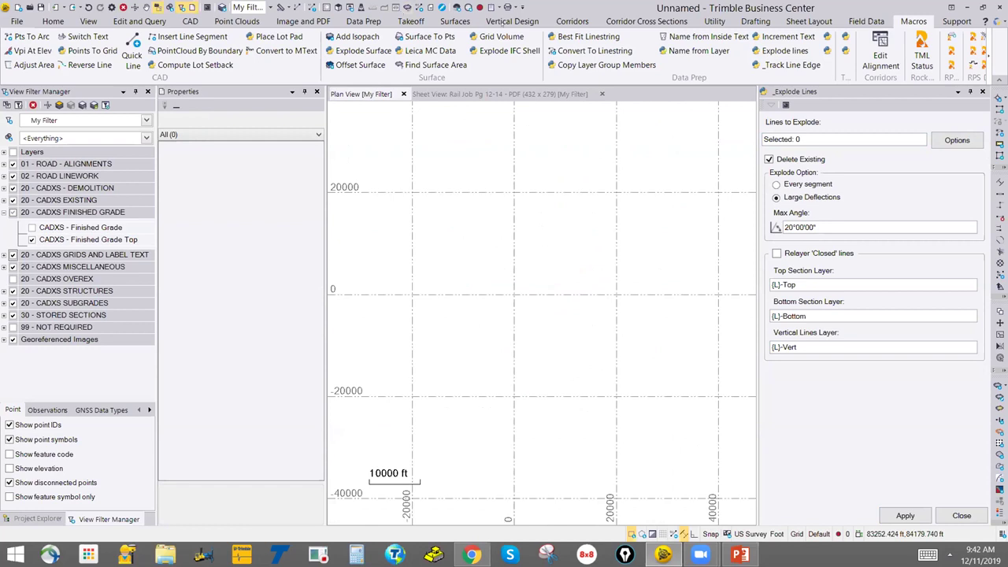
{"action": "left_click", "coordinate": [571, 21]}
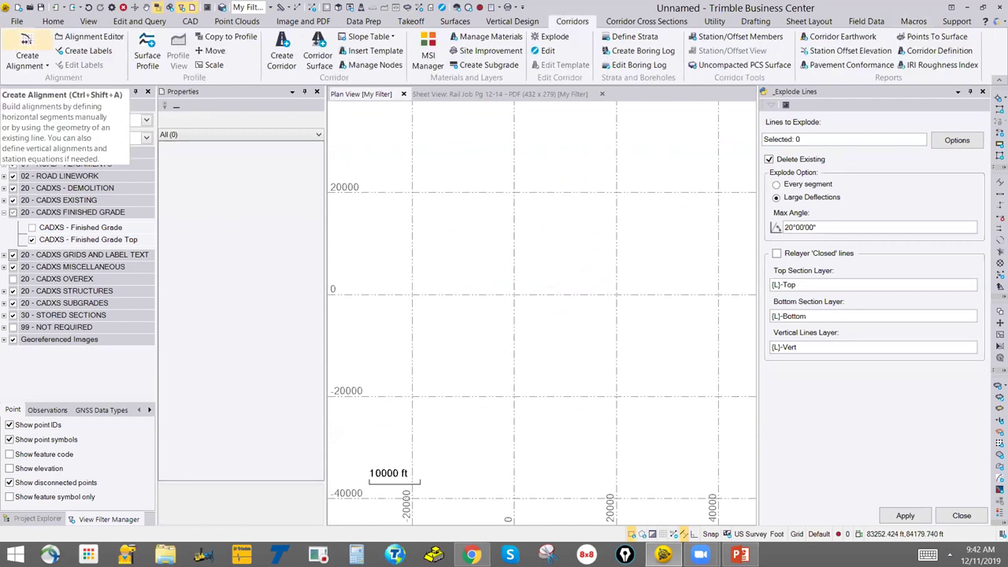
Create a new alignment named Rail HAL on layer ROAD - Alignments.
{"action": "left_click", "coordinate": [26, 47]}
{"action": "type", "text": "Rail HAL"}
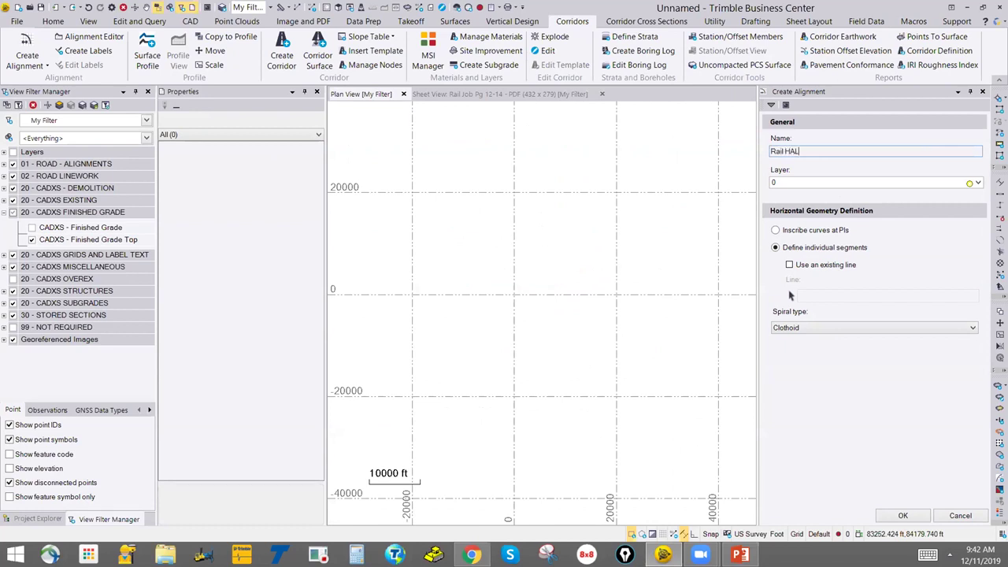
{"action": "key", "text": "Tab"}
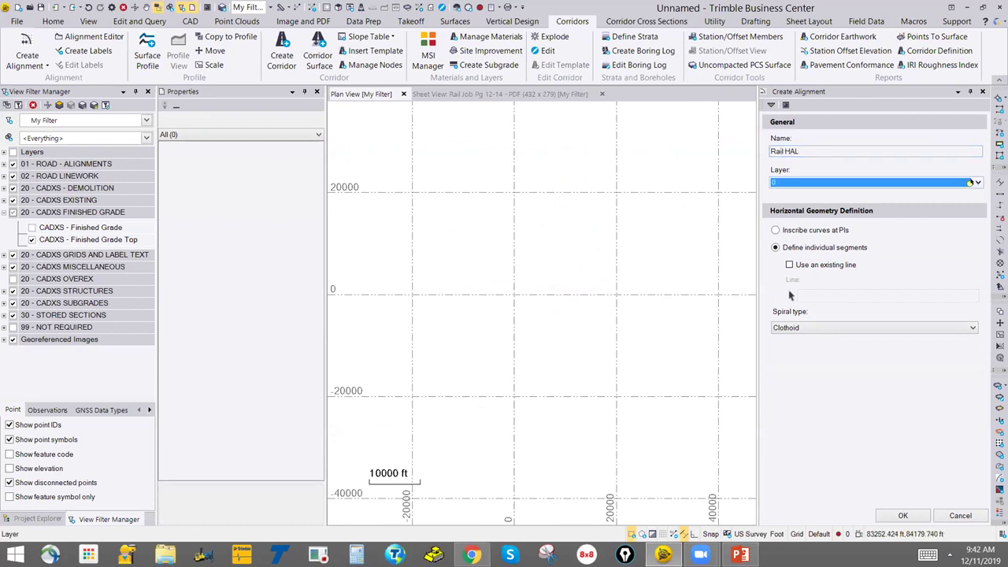
{"action": "left_click", "coordinate": [977, 181]}
{"action": "scroll", "coordinate": [859, 252], "scroll_direction": "down", "scroll_amount": 5}
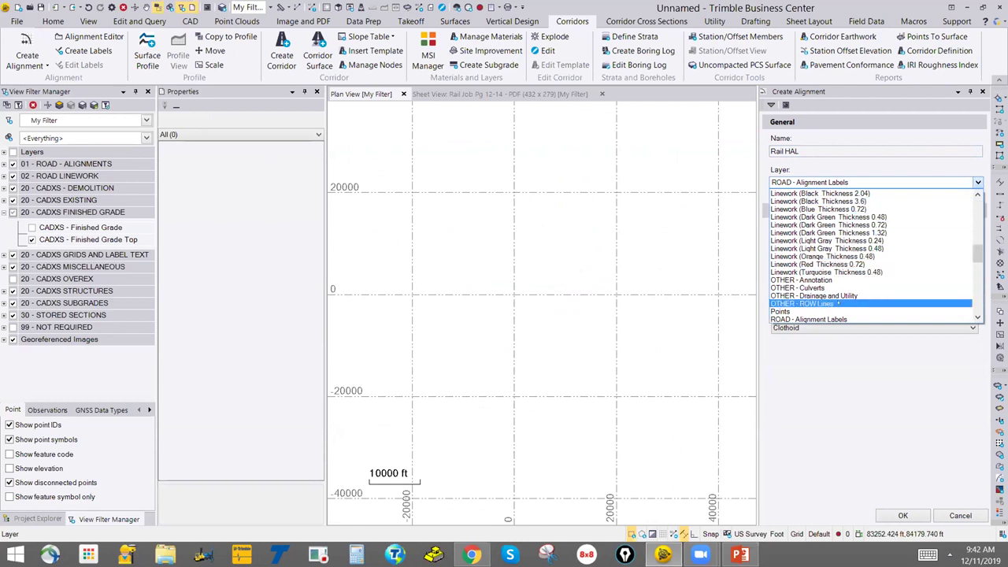
{"action": "scroll", "coordinate": [811, 304], "scroll_direction": "down", "scroll_amount": 1}
{"action": "left_click", "coordinate": [795, 305]}
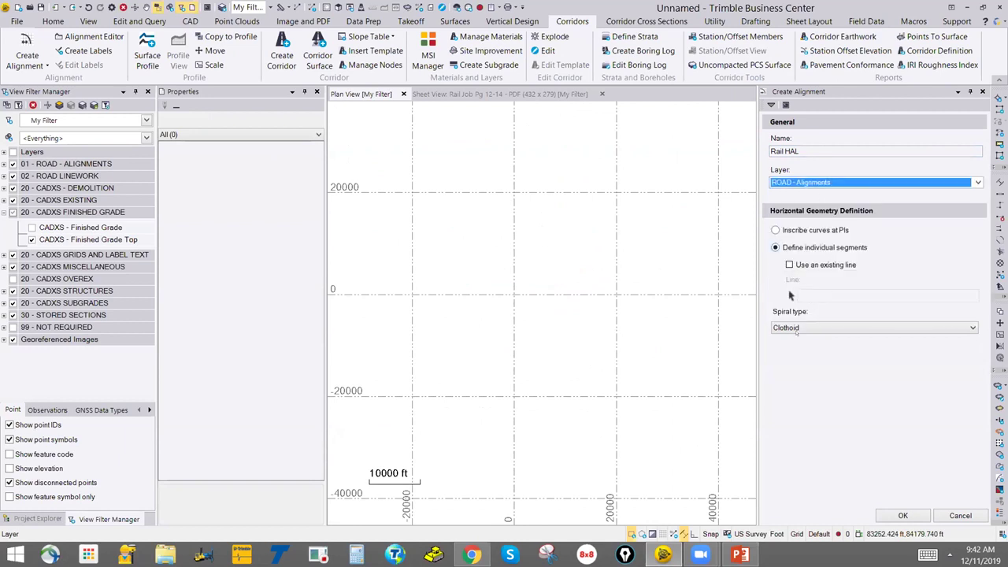
{"action": "left_click", "coordinate": [903, 515]}
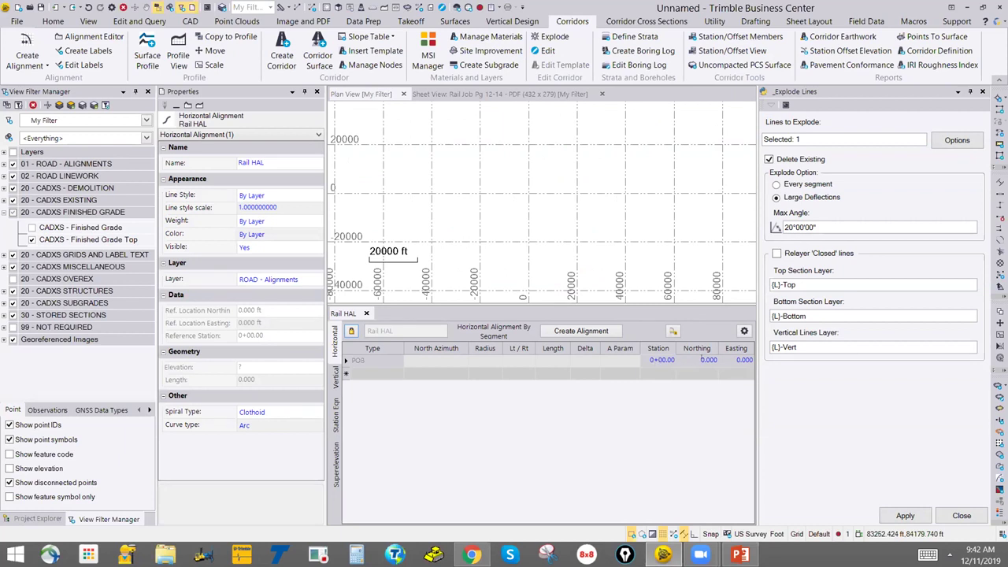
Define the horizontal start at Northing 1000, Easting 1000 with an 1800 ft straight line.
{"action": "left_click", "coordinate": [701, 359]}
{"action": "type", "text": "1000"}
{"action": "key", "text": "Tab"}
{"action": "type", "text": "1000"}
{"action": "key", "text": "Tab"}
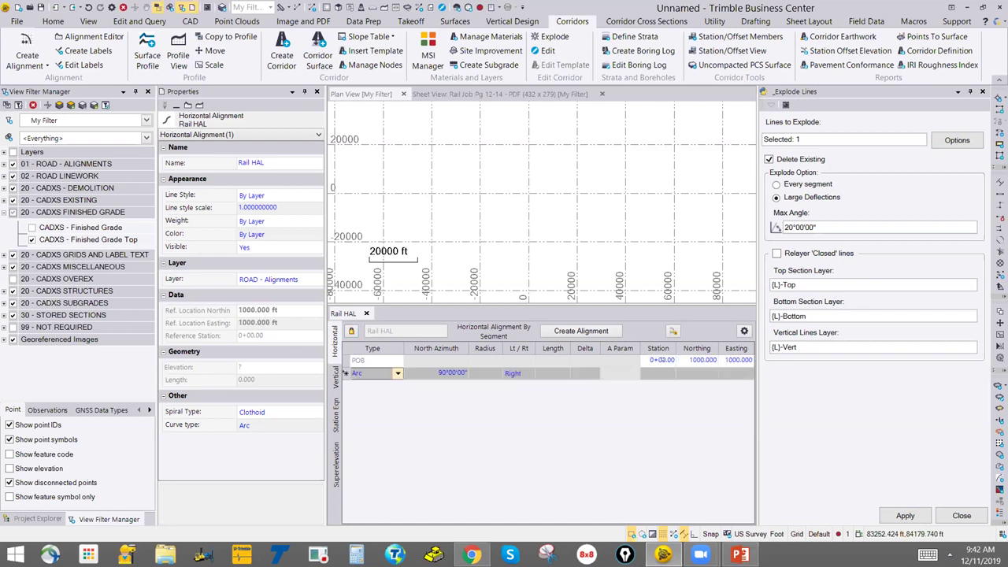
{"action": "key", "text": "l"}
{"action": "key", "text": "Tab"}
{"action": "key", "text": "Tab"}
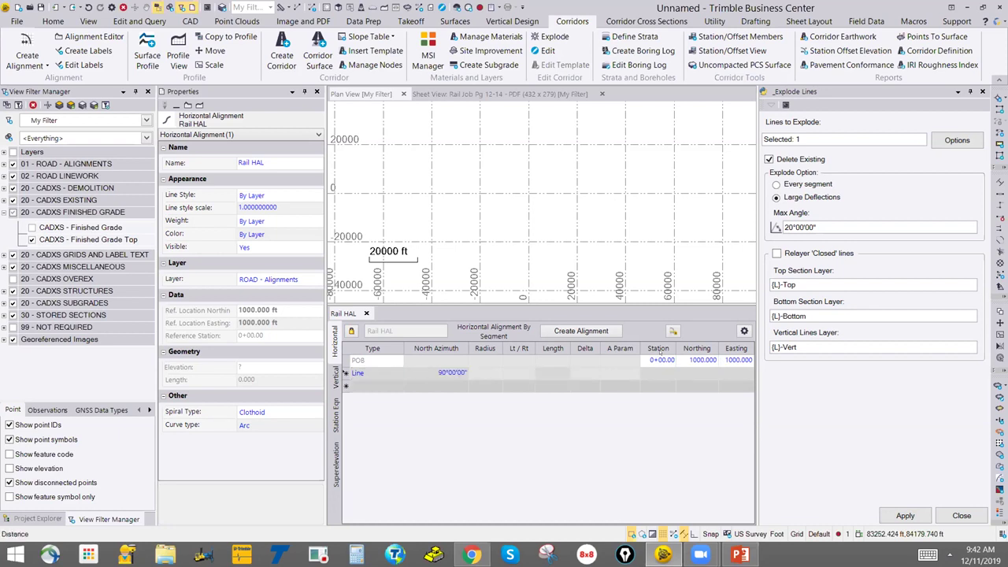
{"action": "type", "text": "1800"}
{"action": "key", "text": "Return"}
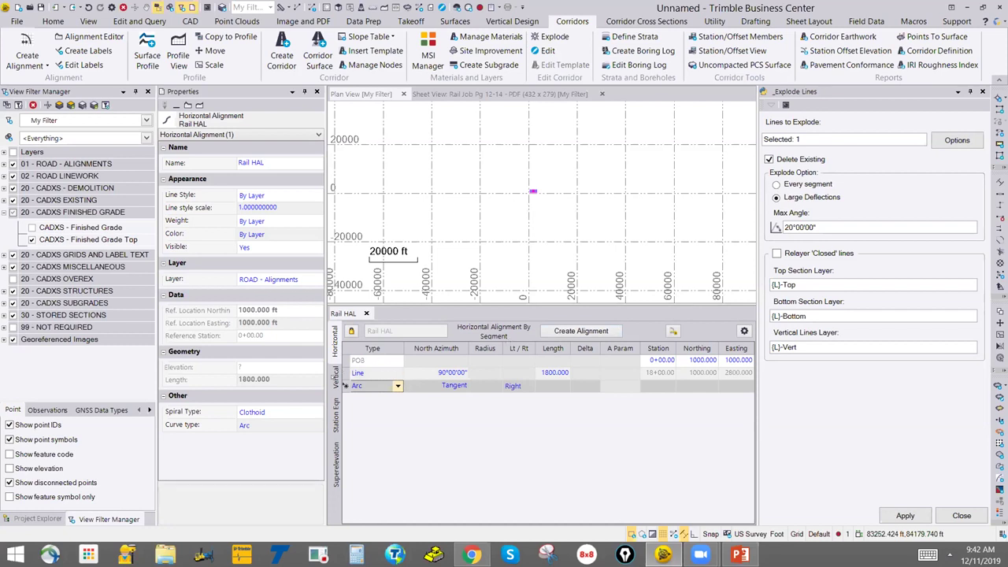
Switch to vertical alignment editing and check the cross-section sheet view.
{"action": "left_click", "coordinate": [334, 377]}
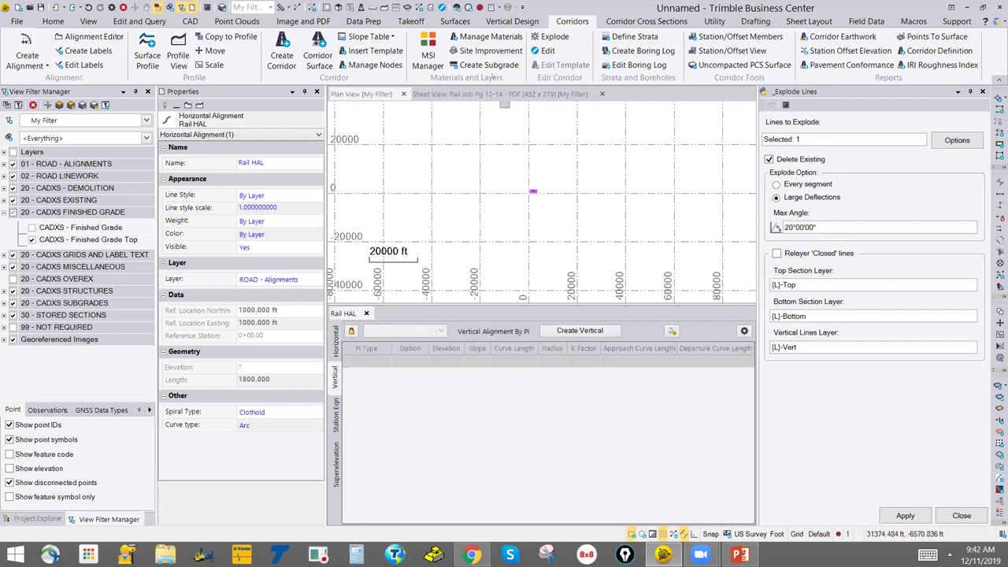
{"action": "left_click", "coordinate": [473, 93]}
{"action": "scroll", "coordinate": [498, 154], "scroll_direction": "up", "scroll_amount": 10}
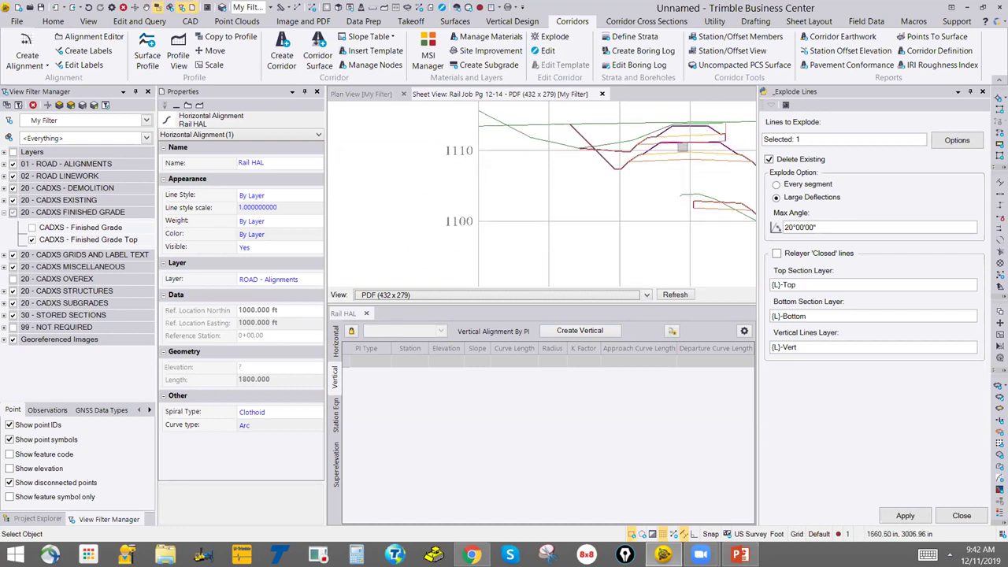
{"action": "scroll", "coordinate": [481, 161], "scroll_direction": "down", "scroll_amount": 1}
{"action": "scroll", "coordinate": [481, 160], "scroll_direction": "down", "scroll_amount": 5}
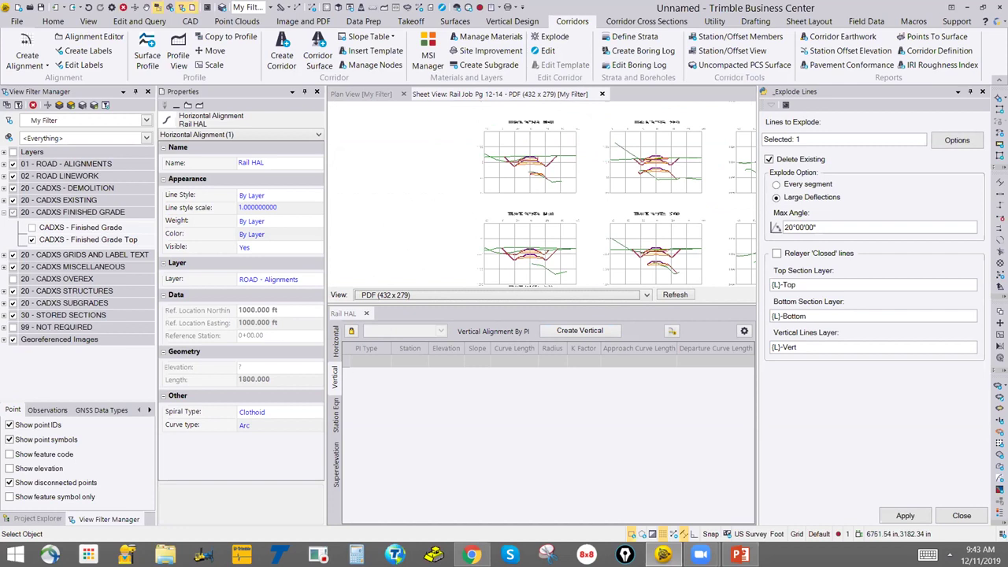
{"action": "scroll", "coordinate": [513, 229], "scroll_direction": "down", "scroll_amount": 4}
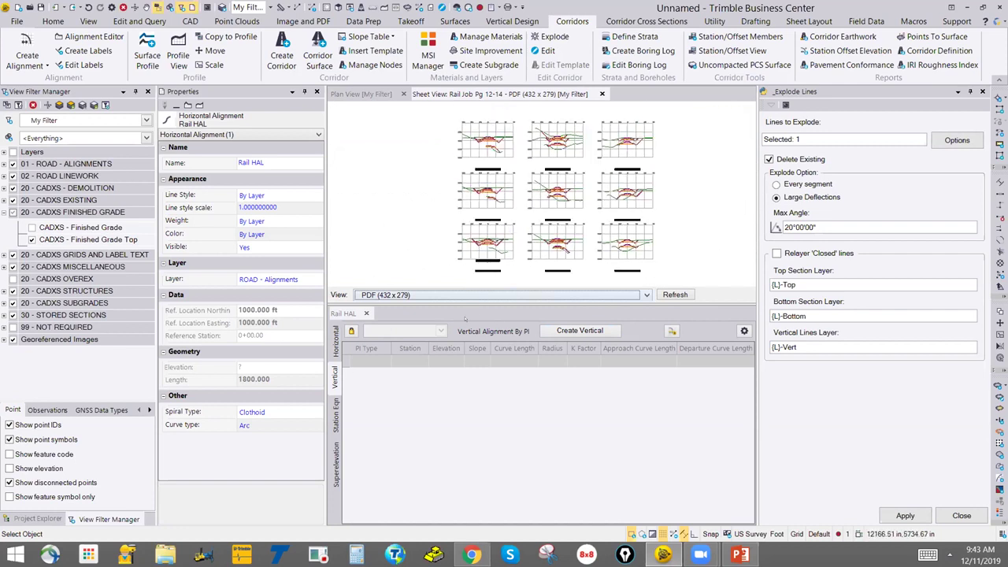
Set start elevation 1110 and a grade break at 18+00 with elevation 1110, then close the editor.
{"action": "left_click", "coordinate": [601, 329]}
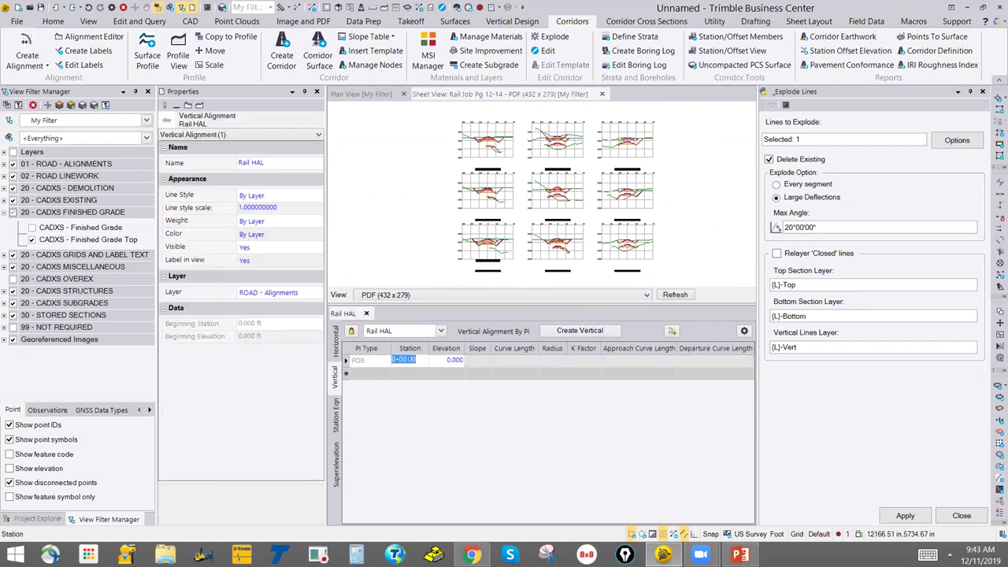
{"action": "left_click", "coordinate": [437, 359]}
{"action": "type", "text": "1110"}
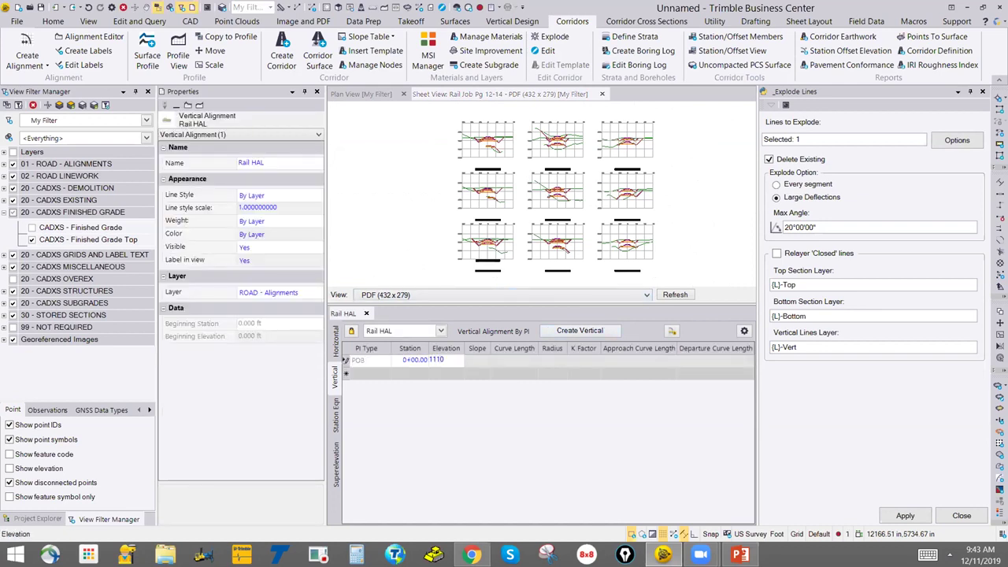
{"action": "key", "text": "Return"}
{"action": "key", "text": "Tab"}
{"action": "type", "text": "1800"}
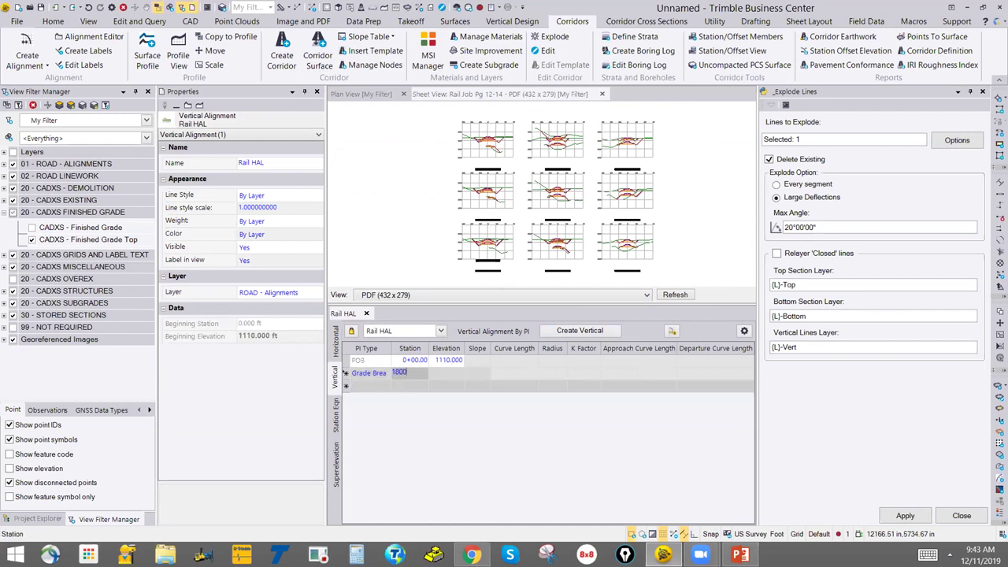
{"action": "key", "text": "Tab"}
{"action": "type", "text": "1110"}
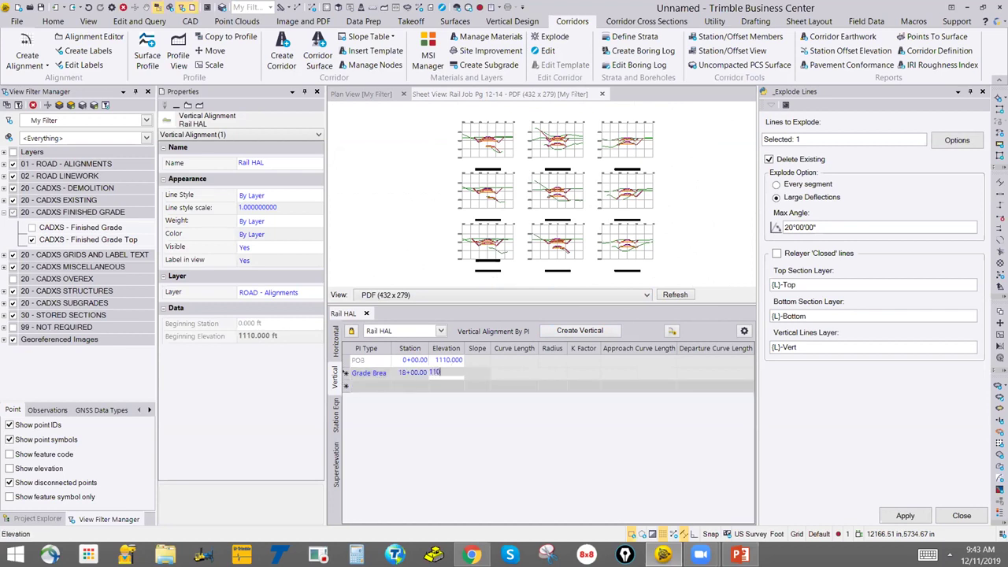
{"action": "key", "text": "Return"}
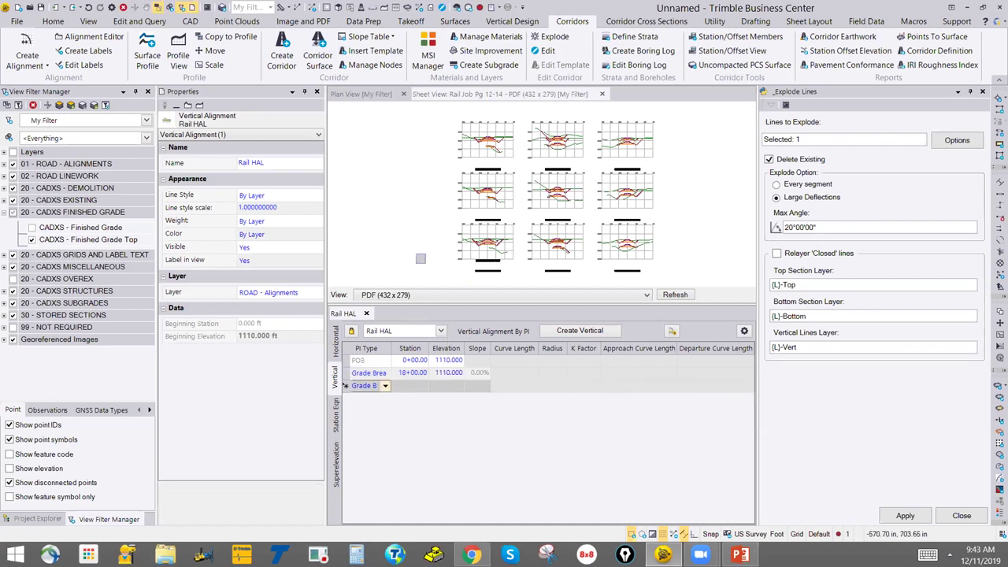
{"action": "left_click", "coordinate": [365, 313]}
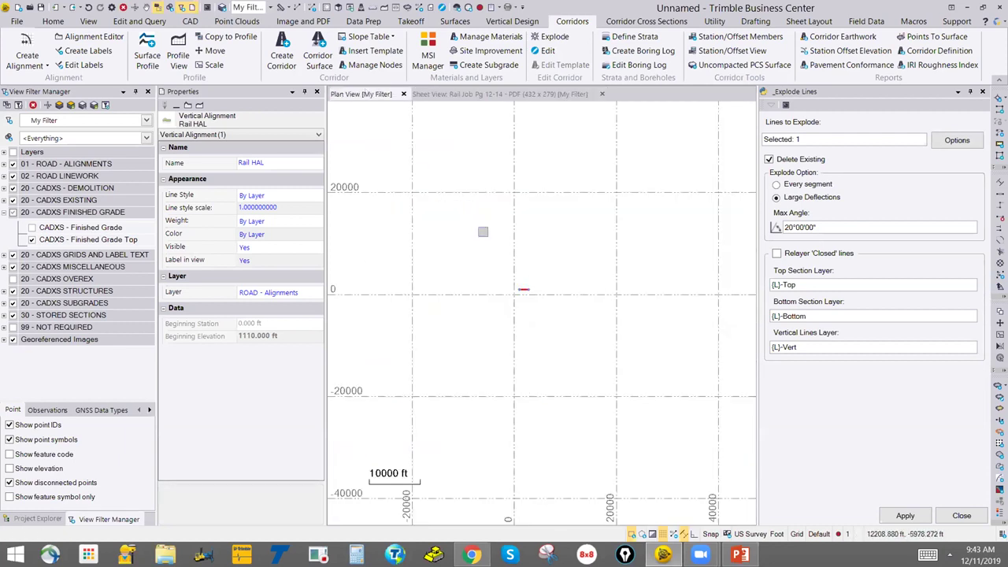
Close the Explode Lines settings and return to the Sheet View: Rail Job Pg 12-14.
{"action": "scroll", "coordinate": [514, 282], "scroll_direction": "up", "scroll_amount": 5}
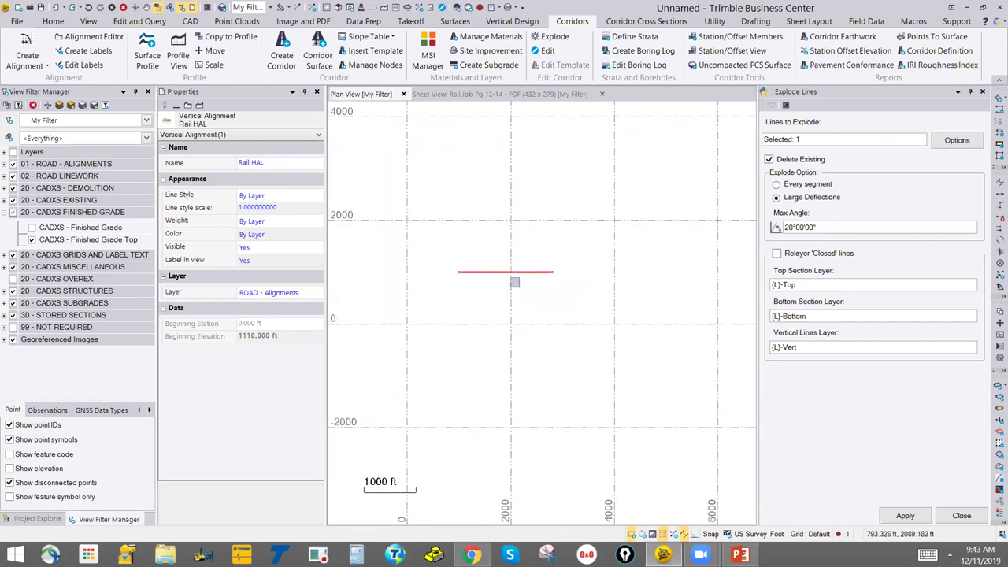
{"action": "left_click", "coordinate": [961, 515]}
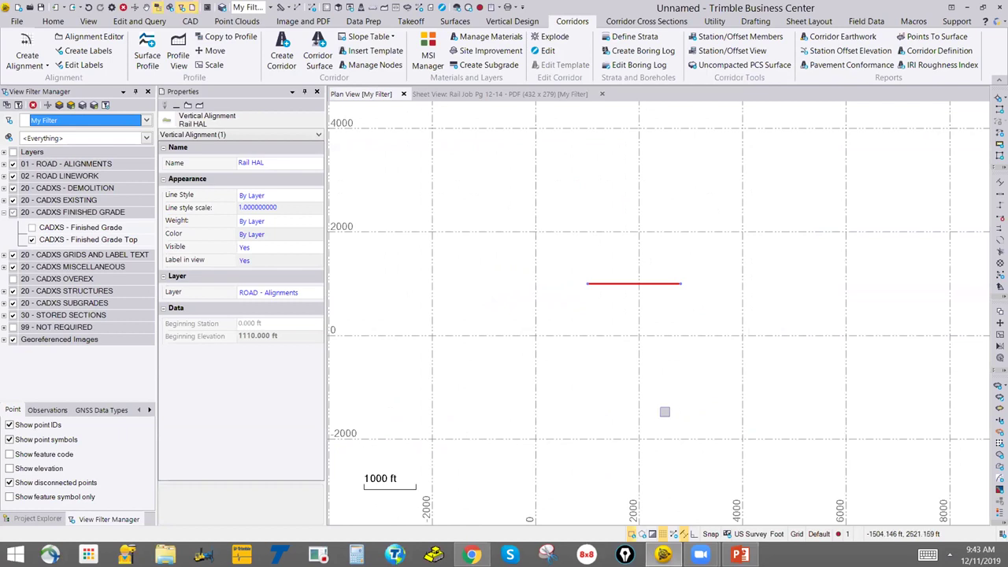
{"action": "scroll", "coordinate": [627, 282], "scroll_direction": "up", "scroll_amount": 1}
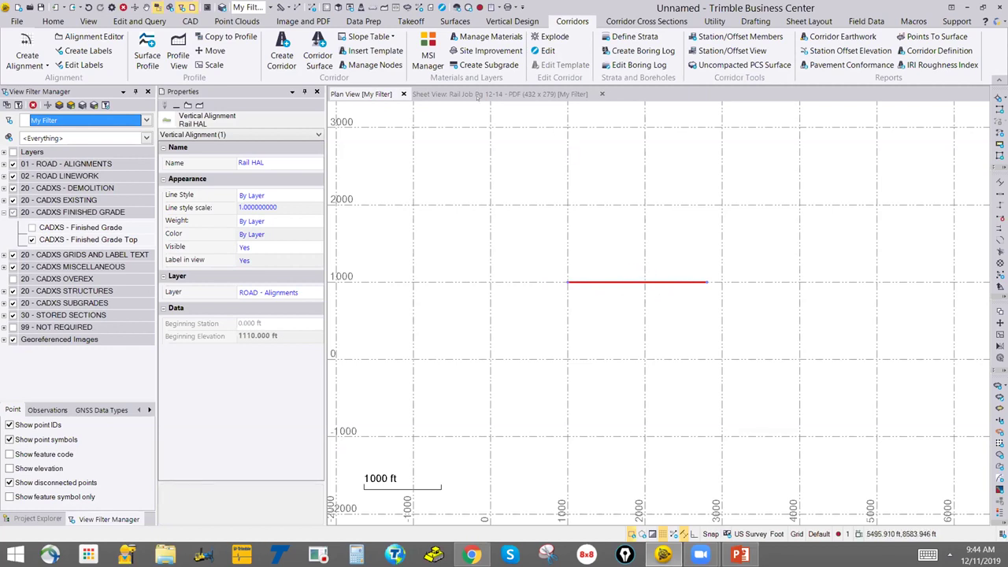
{"action": "left_click", "coordinate": [482, 94]}
{"action": "scroll", "coordinate": [708, 285], "scroll_direction": "down", "scroll_amount": 2}
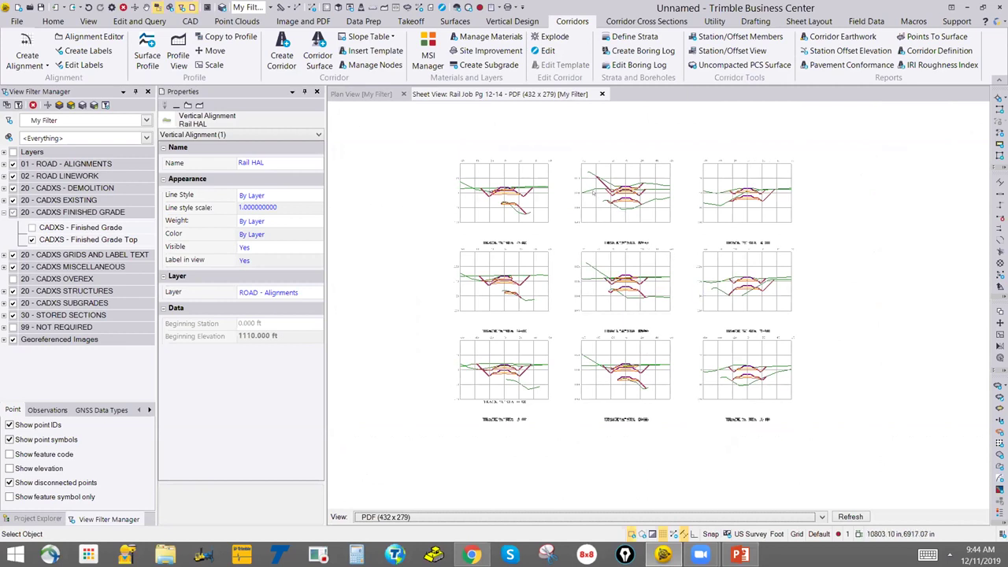
{"action": "left_click", "coordinate": [641, 22]}
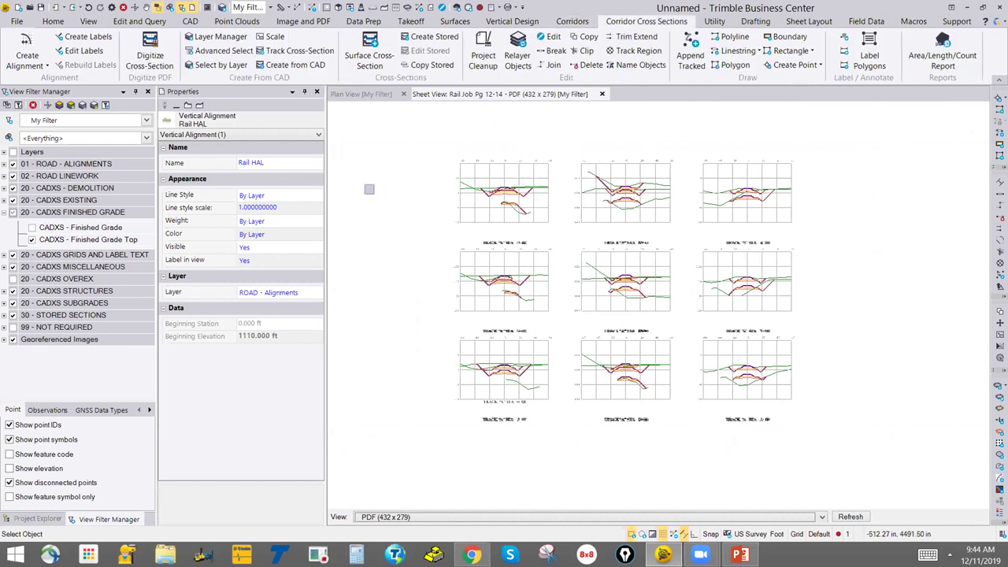
Start Create from CAD with Single cross-section per sheet, then select the grid text distance field.
{"action": "left_click", "coordinate": [296, 64]}
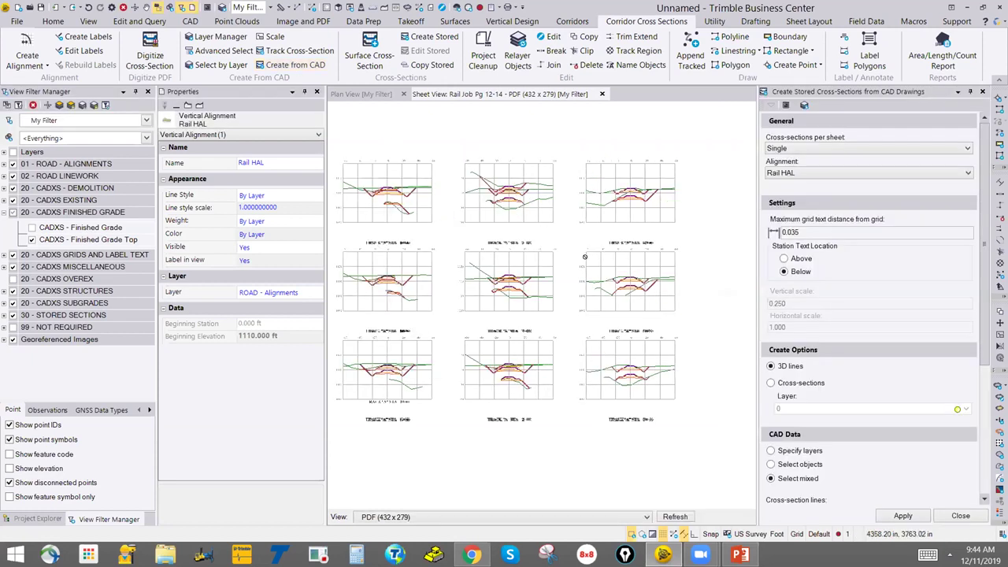
{"action": "scroll", "coordinate": [569, 285], "scroll_direction": "down", "scroll_amount": 2}
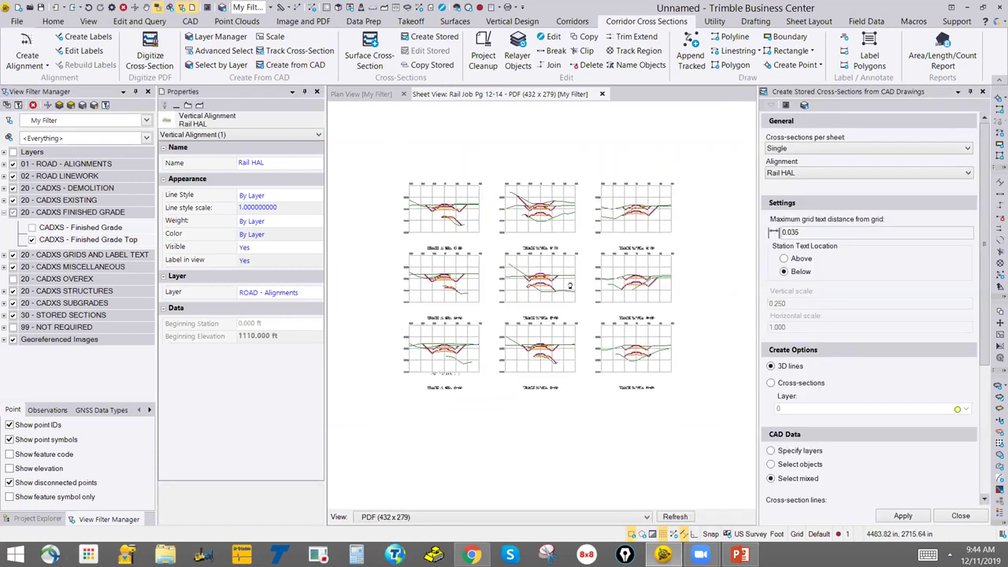
{"action": "left_click", "coordinate": [785, 144]}
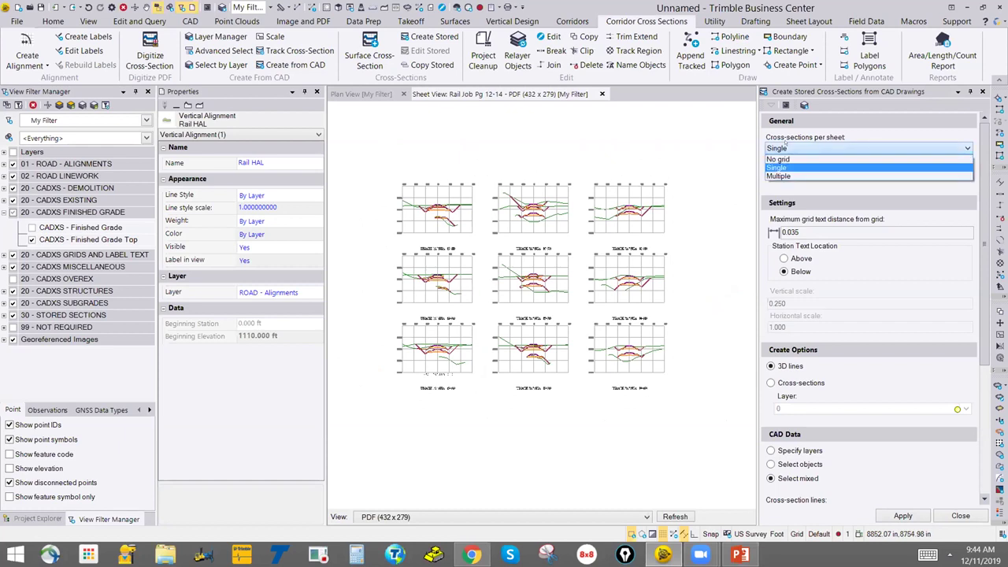
{"action": "left_click", "coordinate": [777, 167]}
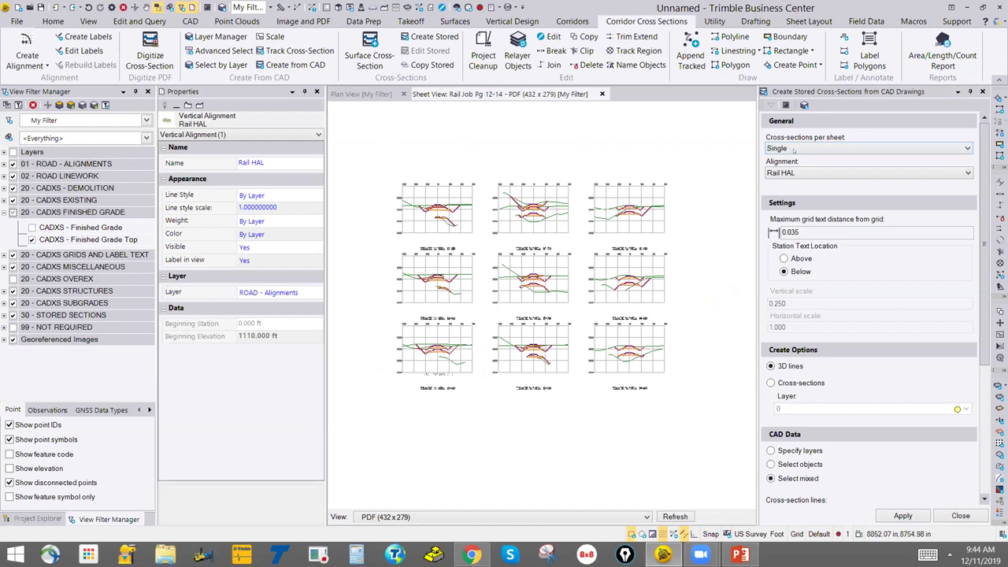
{"action": "left_click", "coordinate": [780, 148]}
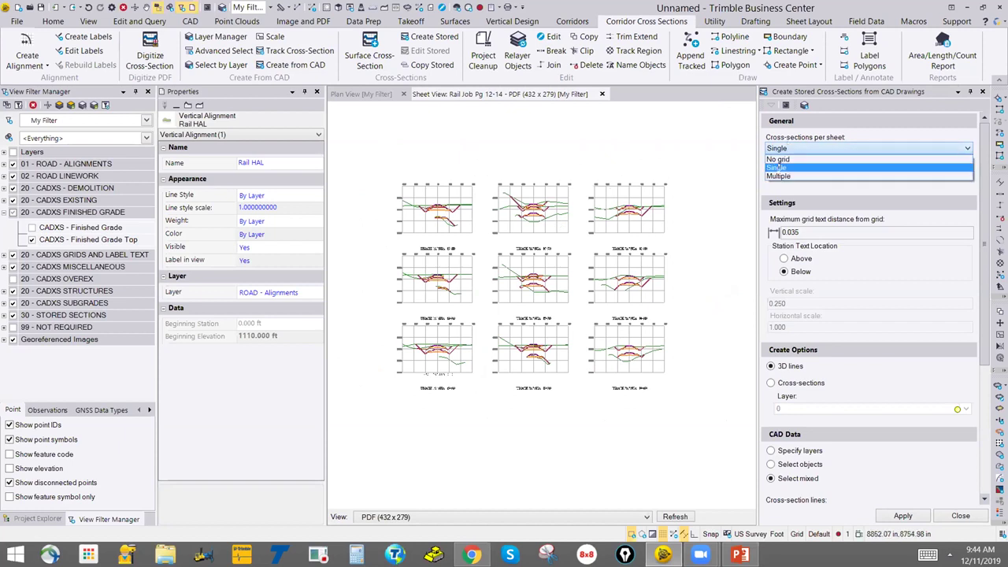
{"action": "left_click", "coordinate": [778, 168]}
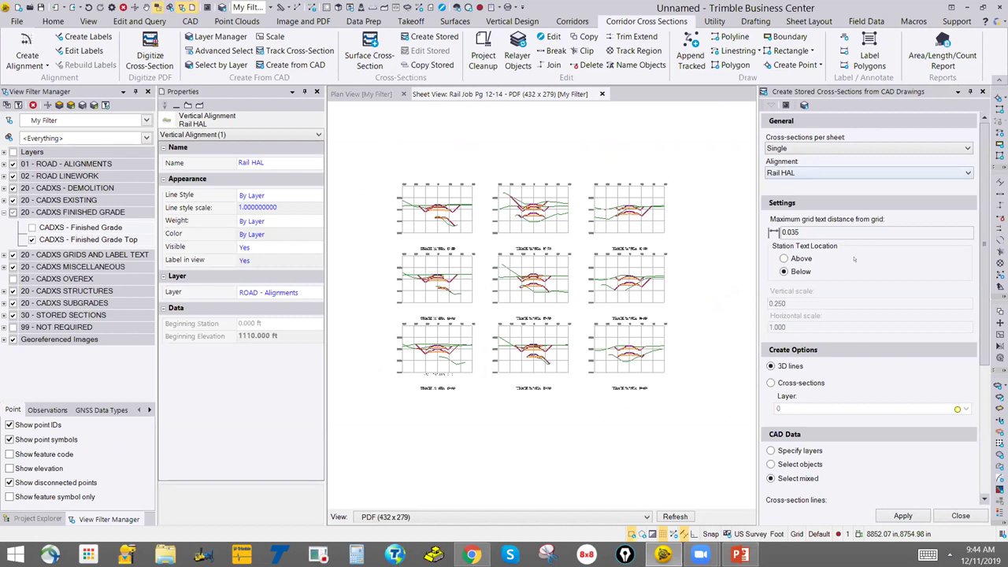
{"action": "left_click", "coordinate": [811, 233]}
{"action": "scroll", "coordinate": [405, 207], "scroll_direction": "up", "scroll_amount": 5}
{"action": "scroll", "coordinate": [502, 207], "scroll_direction": "up", "scroll_amount": 3}
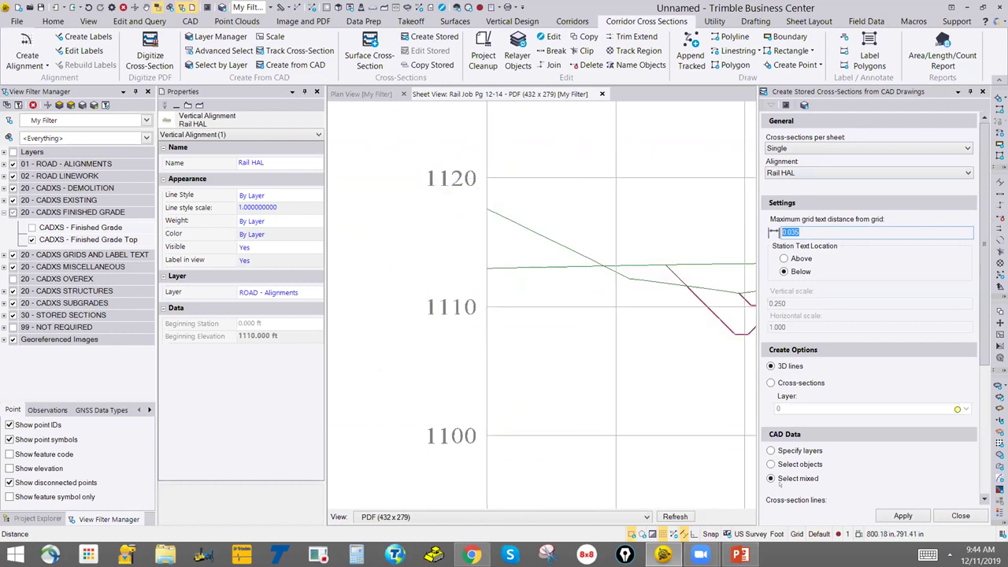
Enable Insertion point in the Running Snap Mode options.
{"action": "left_click", "coordinate": [703, 533]}
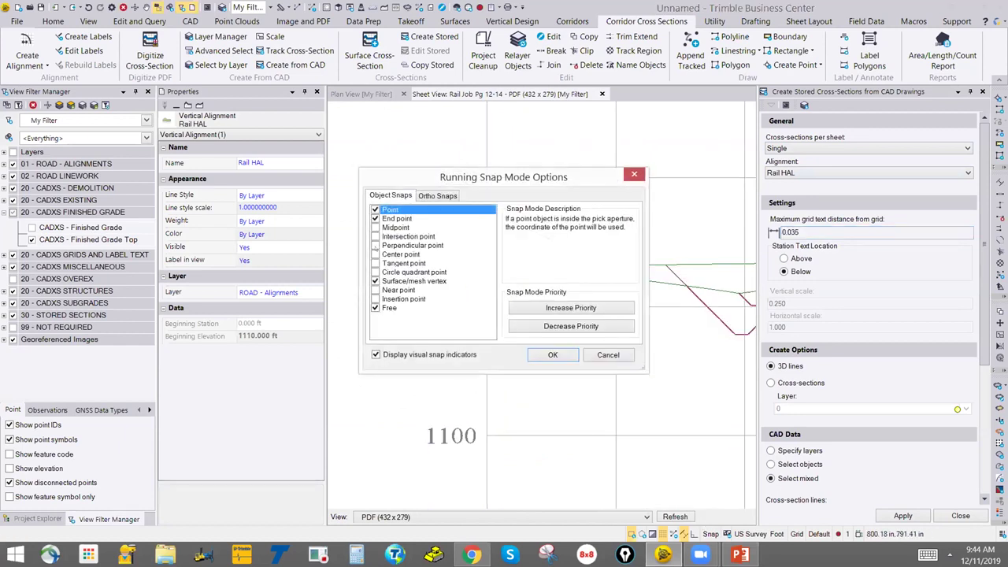
{"action": "left_click", "coordinate": [375, 299]}
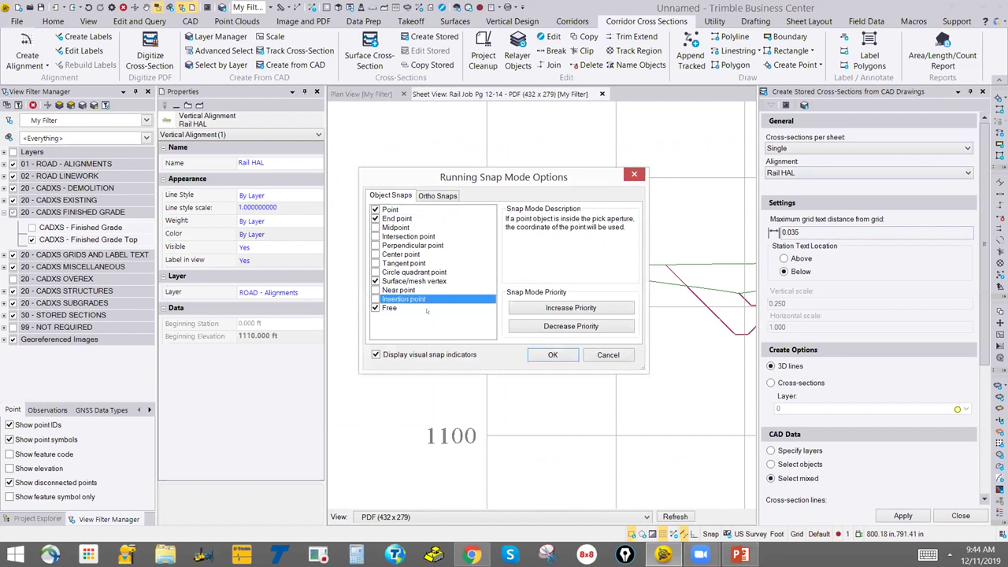
{"action": "left_click", "coordinate": [553, 354]}
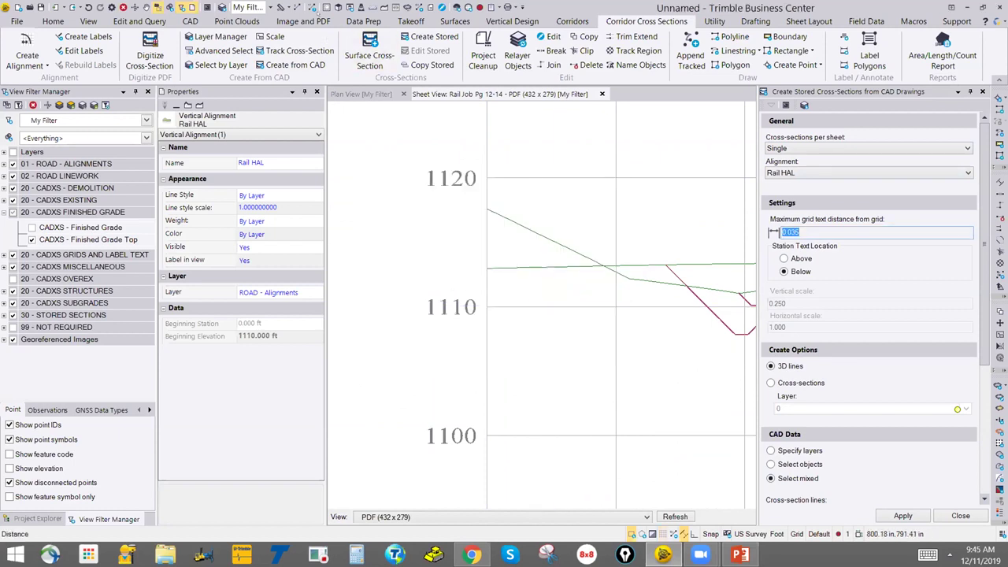
Measure the grid text distance (117.111 in) and enter 120in as maximum grid text distance.
{"action": "left_click", "coordinate": [279, 8]}
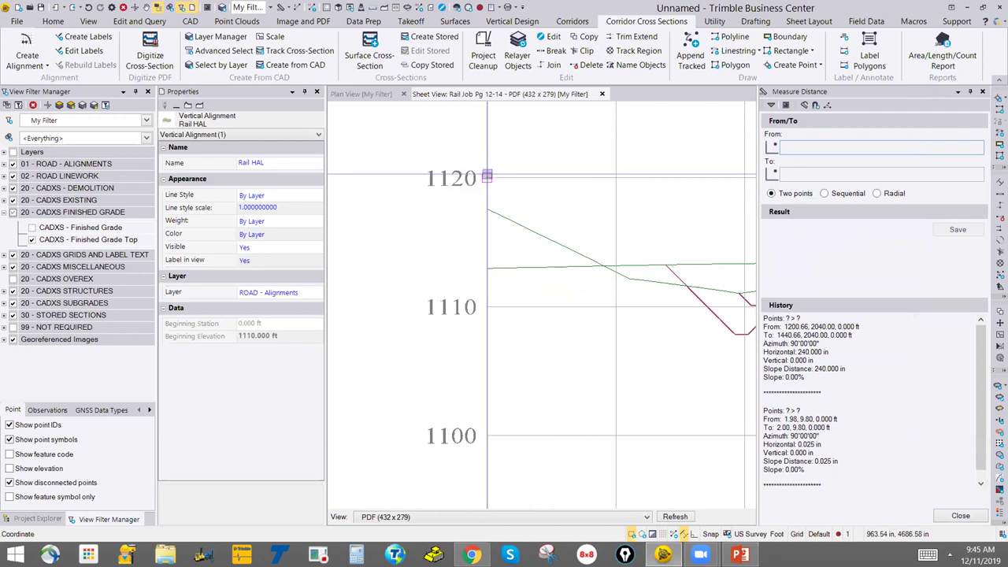
{"action": "left_click", "coordinate": [424, 185]}
{"action": "left_click", "coordinate": [425, 185]}
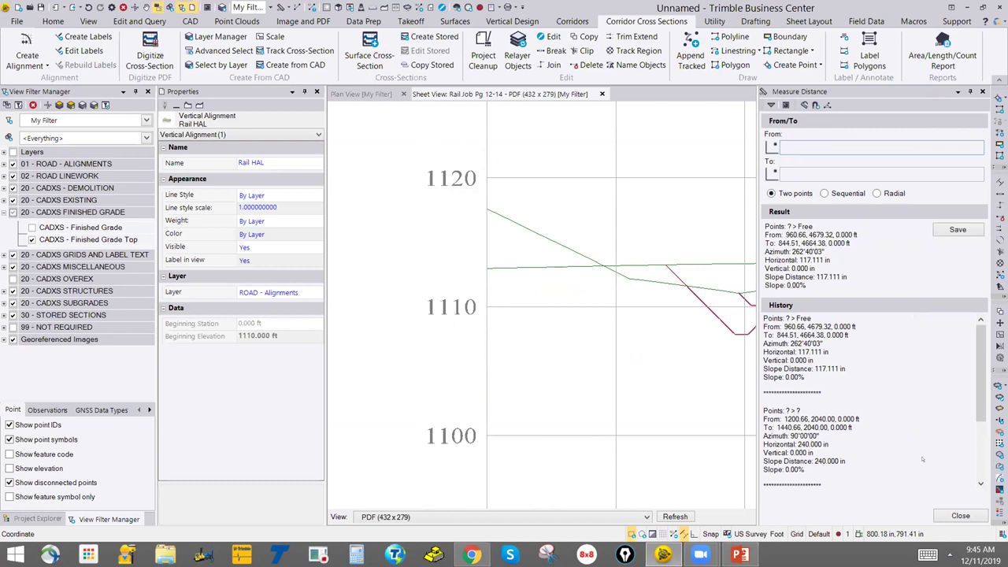
{"action": "left_click", "coordinate": [960, 515]}
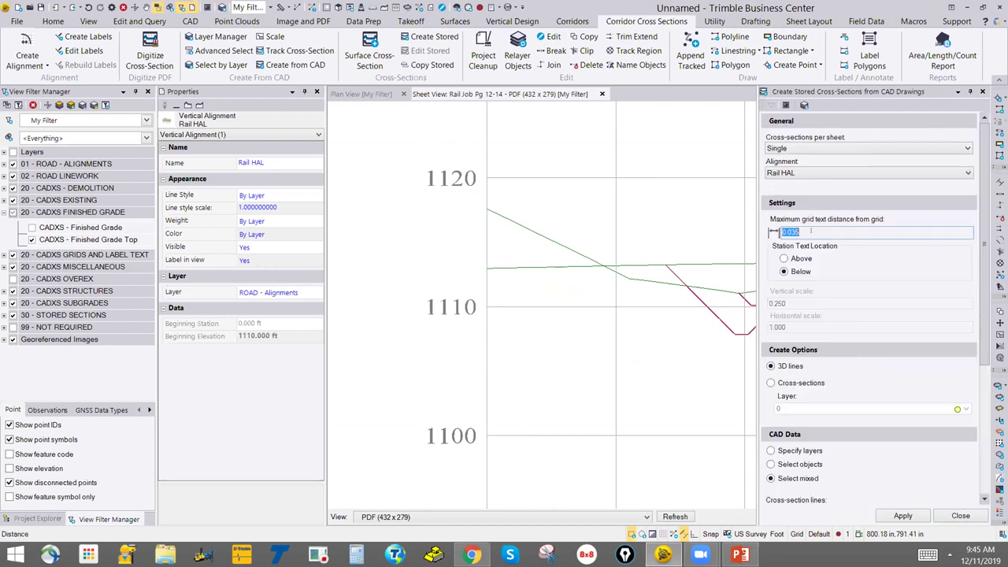
{"action": "type", "text": "120in"}
{"action": "key", "text": "Return"}
Window-select all 1145 sheet objects as the cross-section lines.
{"action": "scroll", "coordinate": [458, 257], "scroll_direction": "down", "scroll_amount": 5}
{"action": "middle_click_drag", "start_coordinate": [466, 264], "coordinate": [438, 115]}
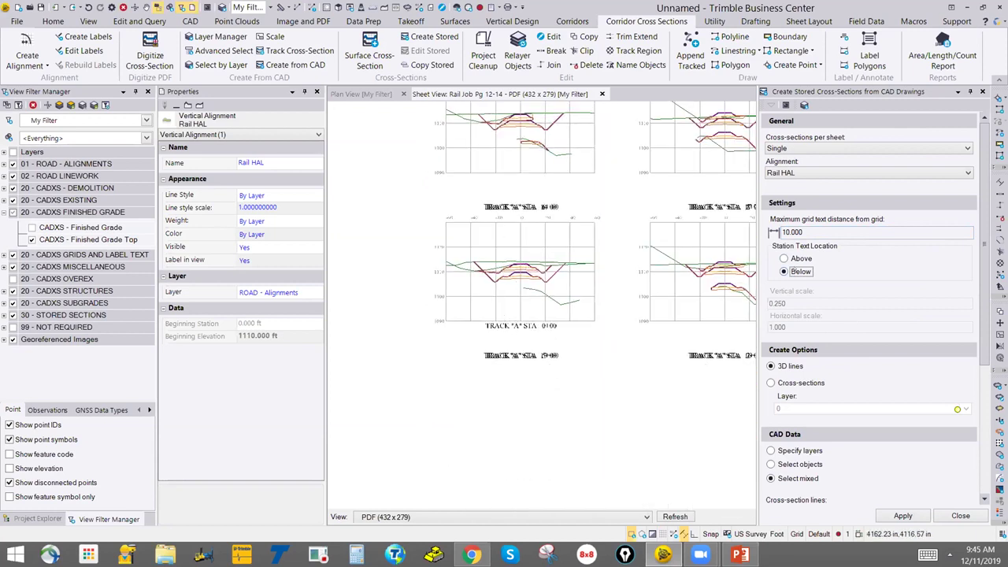
{"action": "scroll", "coordinate": [801, 273], "scroll_direction": "down", "scroll_amount": 3}
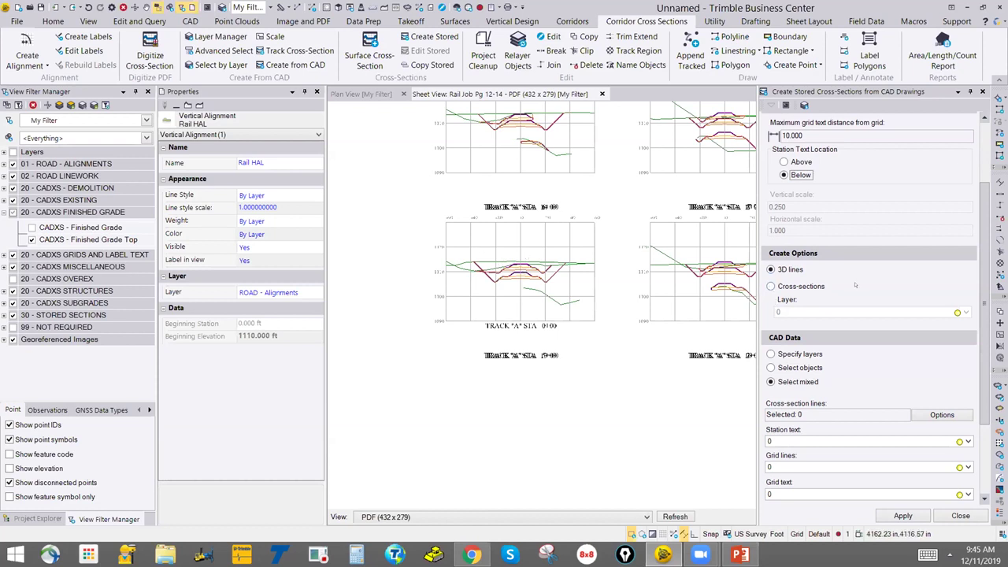
{"action": "scroll", "coordinate": [534, 288], "scroll_direction": "down", "scroll_amount": 4}
{"action": "scroll", "coordinate": [533, 288], "scroll_direction": "down", "scroll_amount": 2}
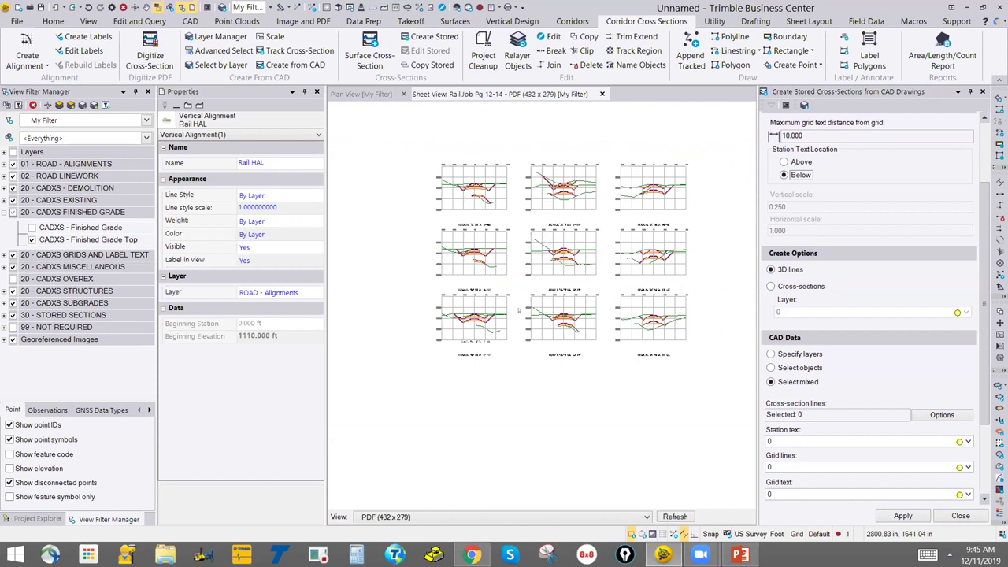
{"action": "scroll", "coordinate": [979, 327], "scroll_direction": "down", "scroll_amount": 2}
{"action": "left_click_drag", "start_coordinate": [977, 327], "coordinate": [980, 345]}
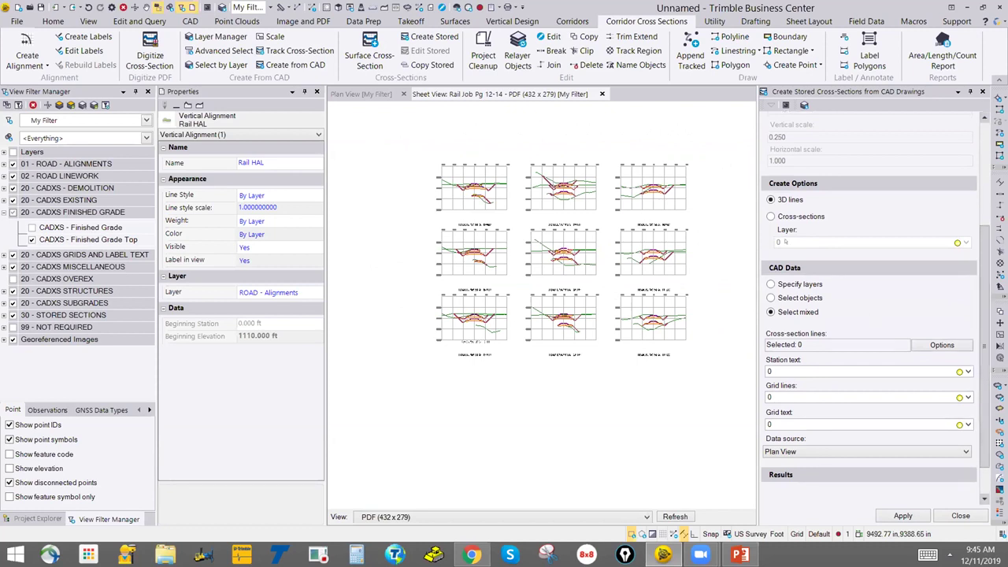
{"action": "scroll", "coordinate": [878, 318], "scroll_direction": "down", "scroll_amount": 1}
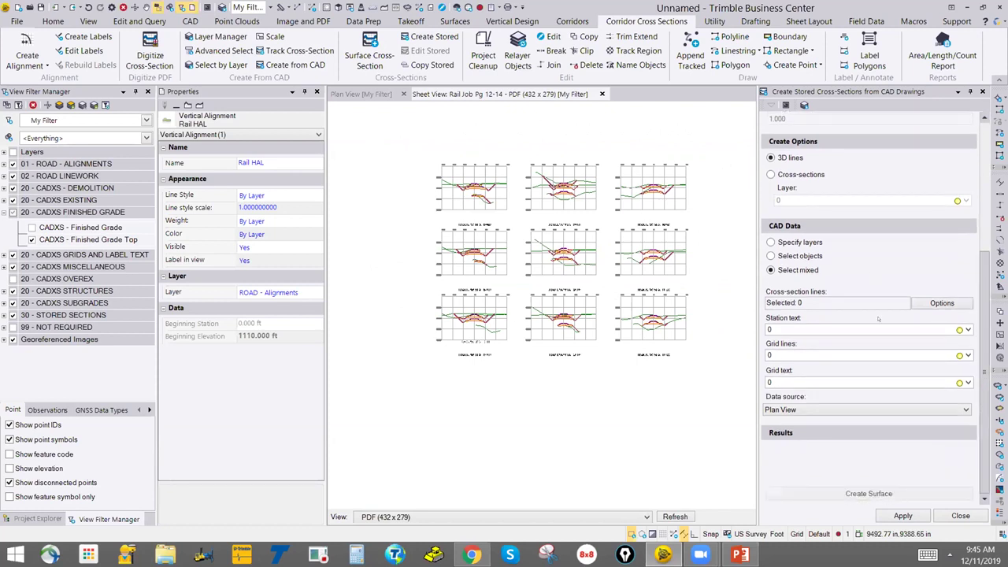
{"action": "left_click", "coordinate": [810, 302]}
{"action": "left_click_drag", "start_coordinate": [725, 386], "coordinate": [394, 128]}
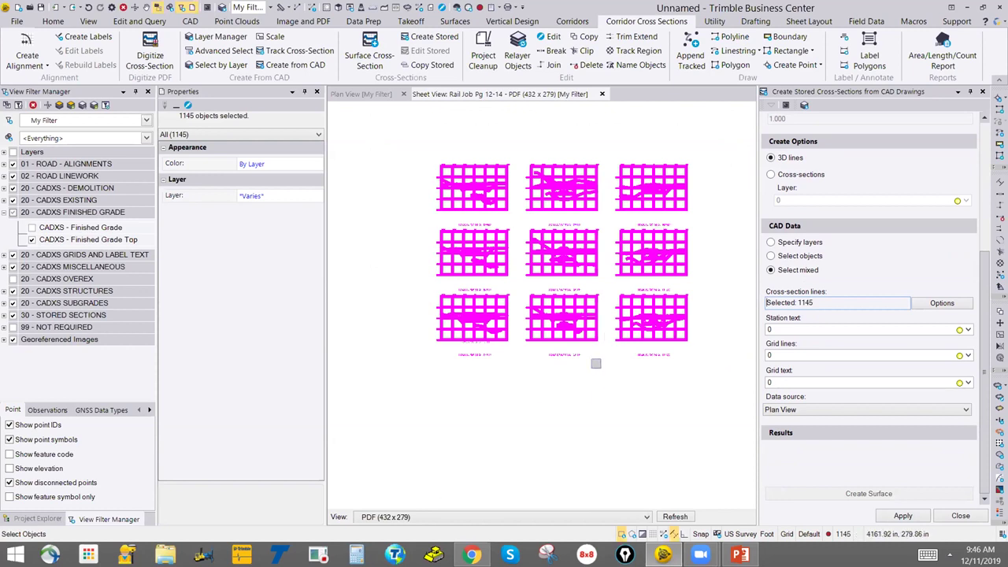
Set station text to CADXS - Station Labels, grid lines to CADXS - Grid Lines, grid text to CADXS - Grid Labels.
{"action": "left_click", "coordinate": [796, 329]}
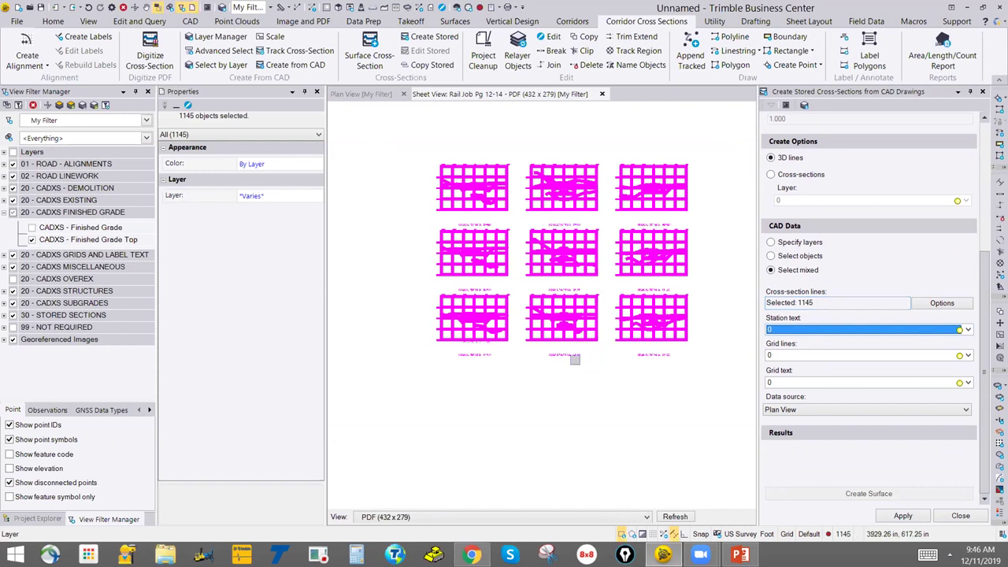
{"action": "left_click", "coordinate": [575, 355]}
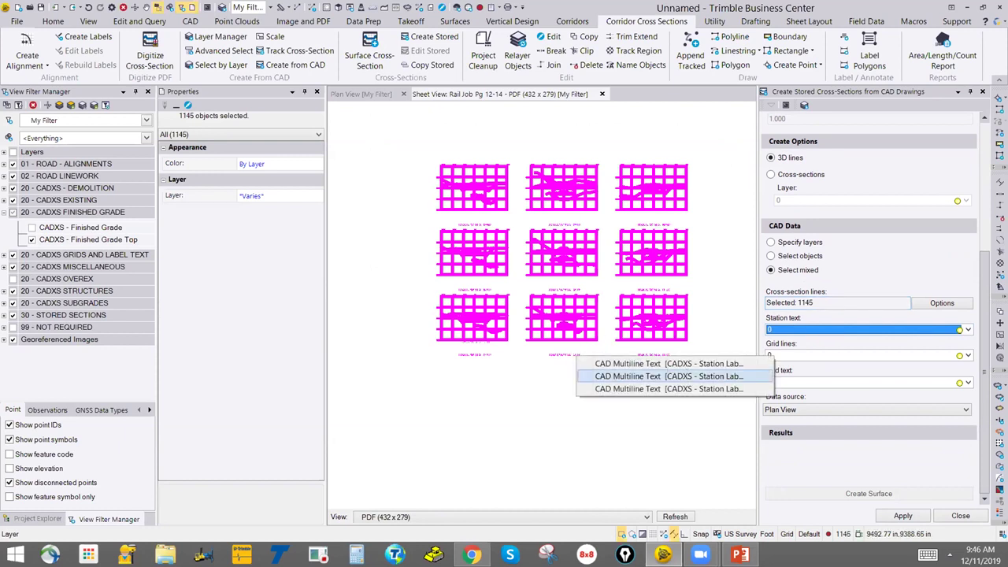
{"action": "left_click", "coordinate": [667, 376]}
{"action": "left_click", "coordinate": [793, 354]}
{"action": "scroll", "coordinate": [642, 335], "scroll_direction": "up", "scroll_amount": 5}
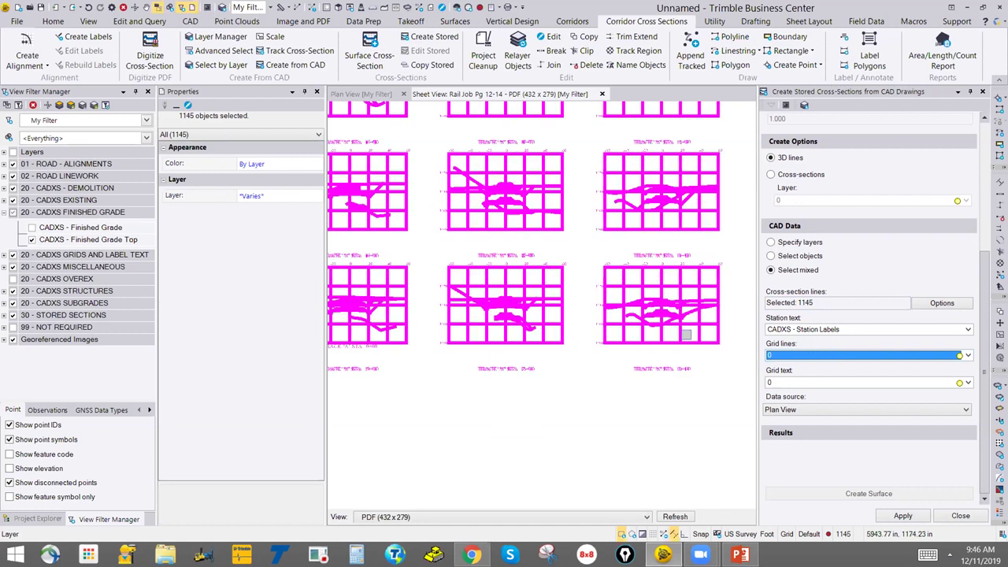
{"action": "left_click", "coordinate": [718, 312]}
{"action": "left_click", "coordinate": [775, 322]}
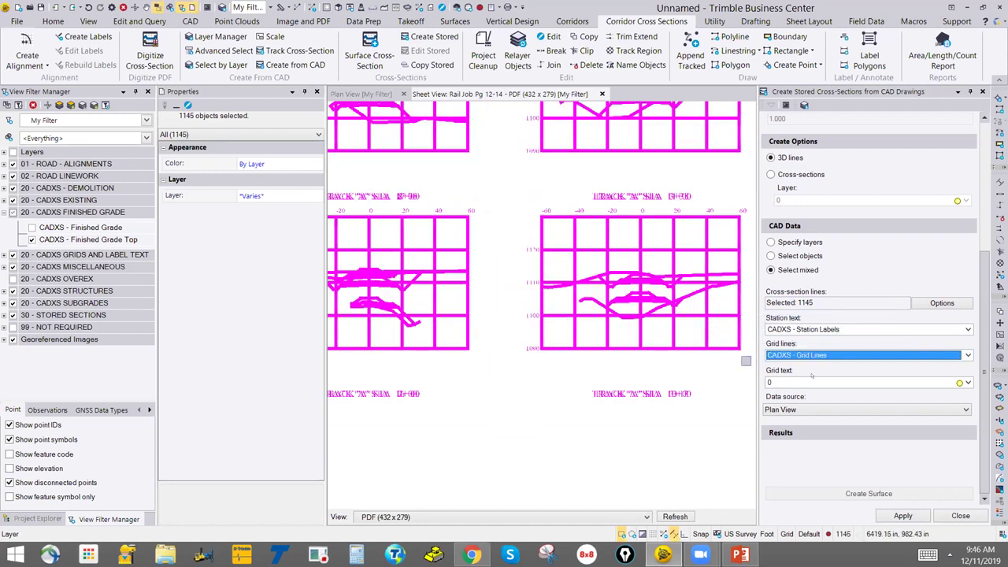
{"action": "left_click", "coordinate": [785, 381]}
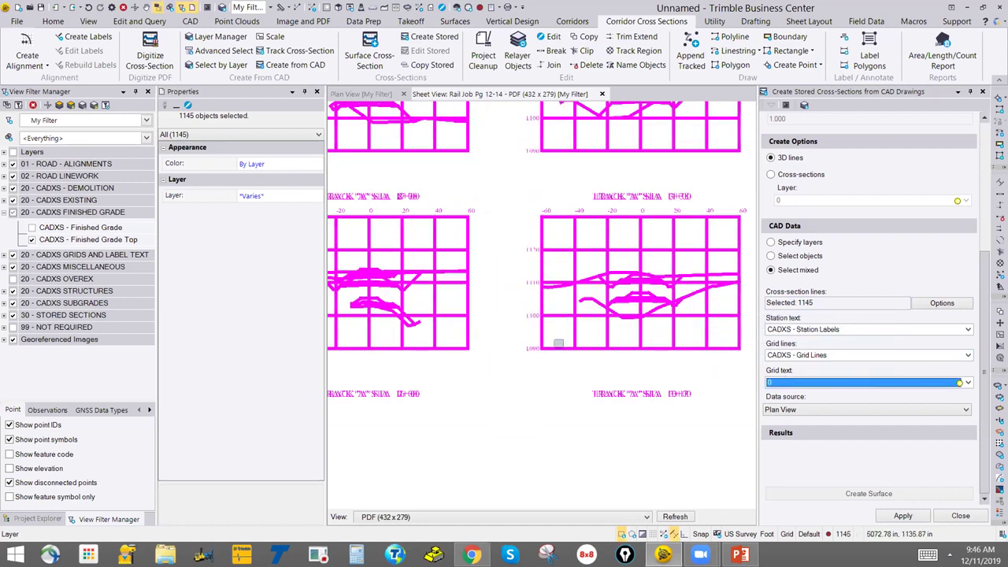
{"action": "left_click", "coordinate": [531, 347]}
{"action": "left_click", "coordinate": [651, 357]}
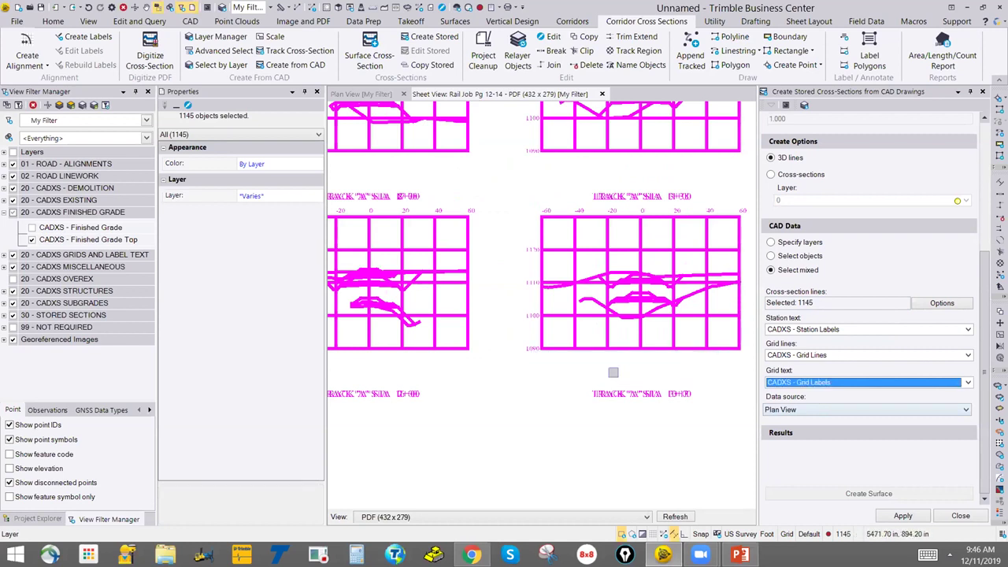
Choose PDF (432 x 279) as data source and apply to create the stored cross-sections.
{"action": "scroll", "coordinate": [613, 373], "scroll_direction": "down", "scroll_amount": 4}
{"action": "left_click", "coordinate": [866, 409]}
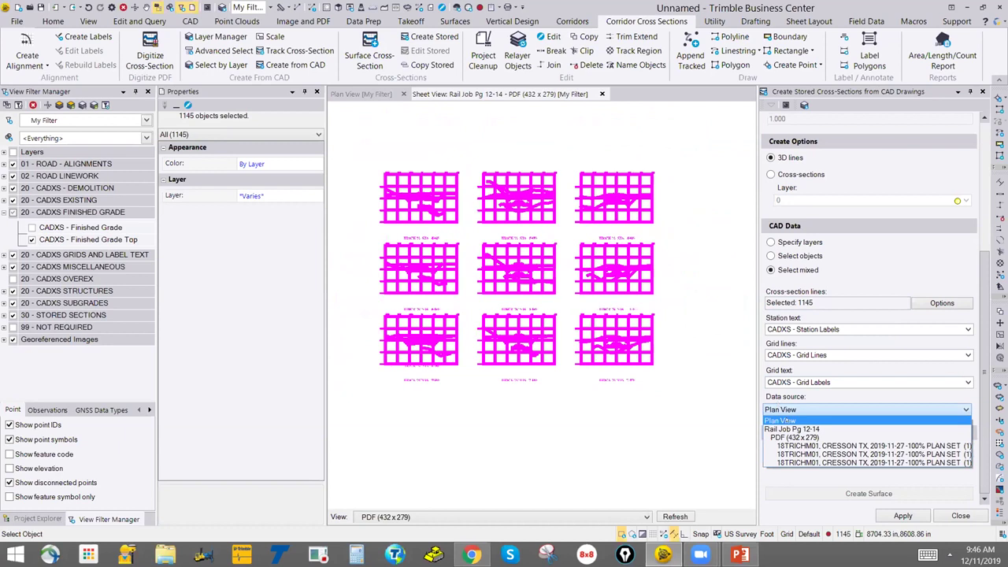
{"action": "left_click", "coordinate": [795, 430]}
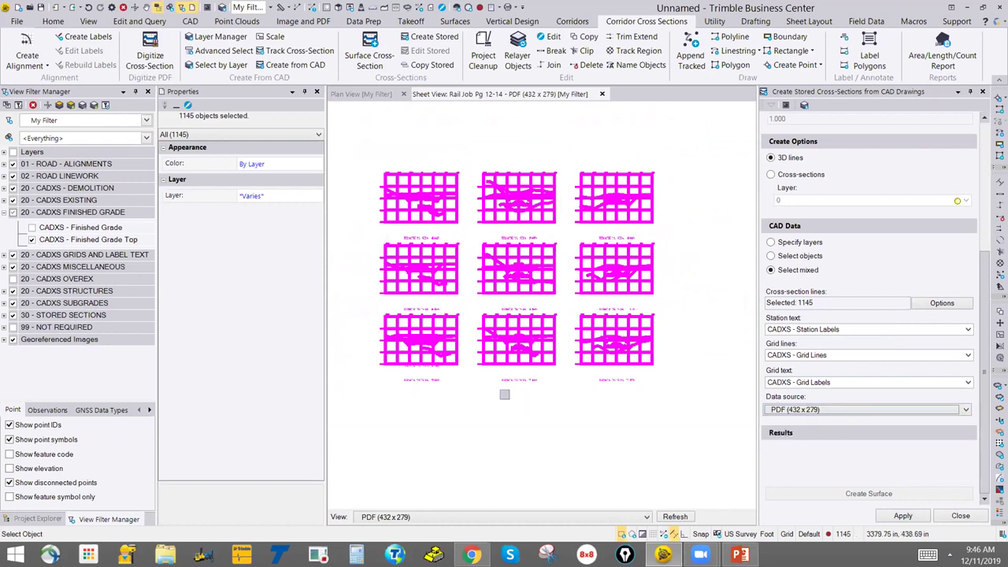
{"action": "left_click", "coordinate": [787, 409]}
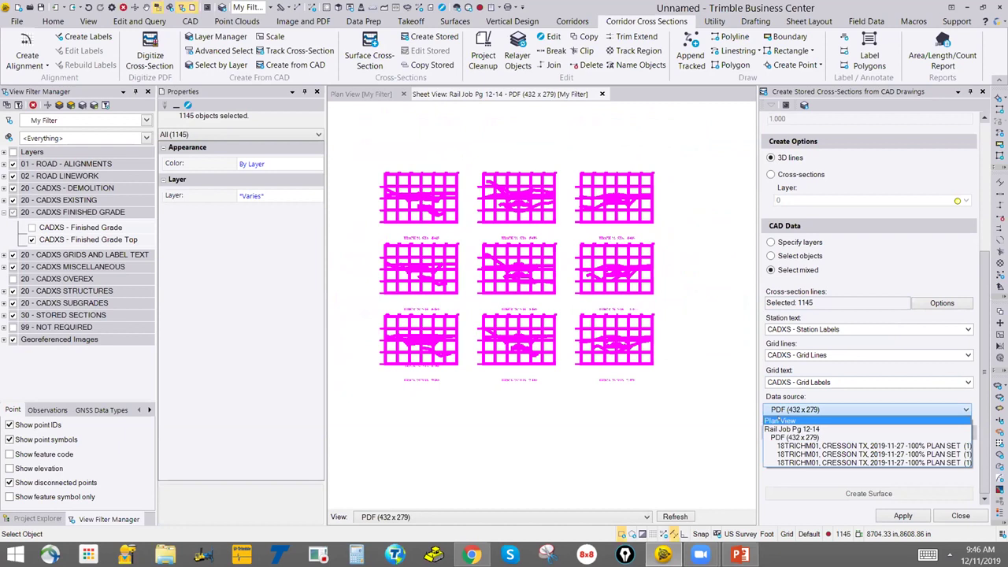
{"action": "left_click", "coordinate": [795, 437]}
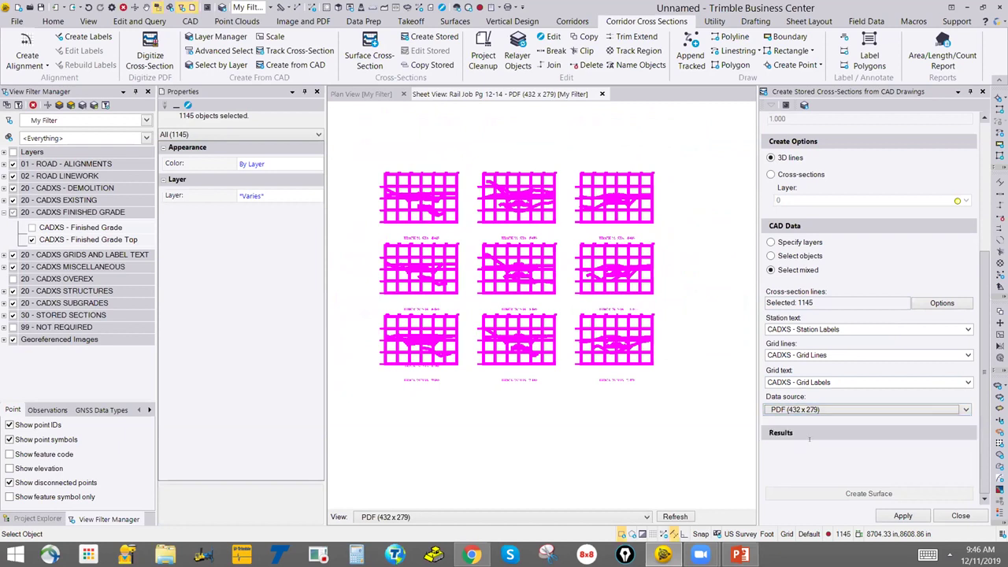
{"action": "left_click", "coordinate": [897, 516]}
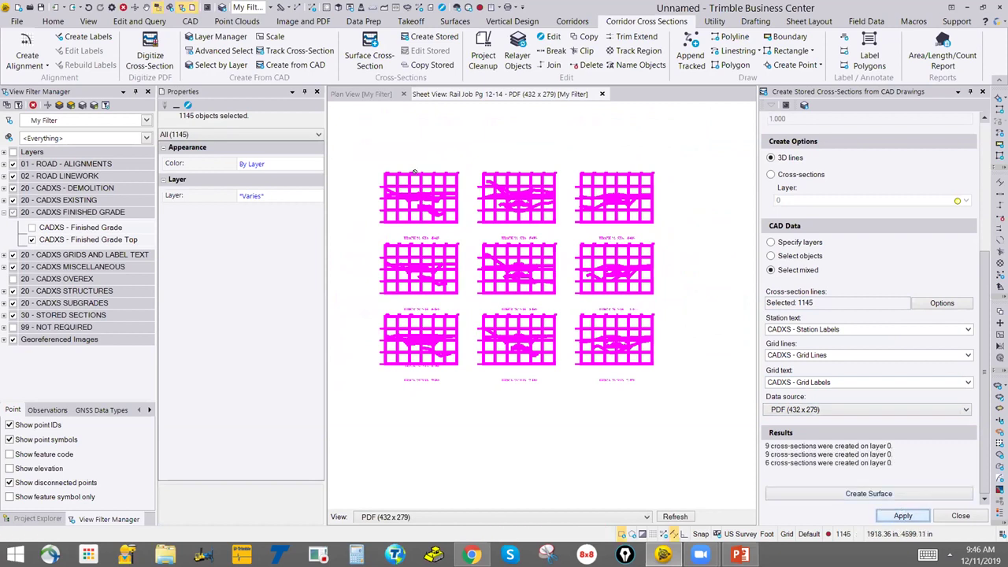
Open a 3D view from the Plan View and tilt it toward the cross-section profiles.
{"action": "left_click", "coordinate": [361, 93]}
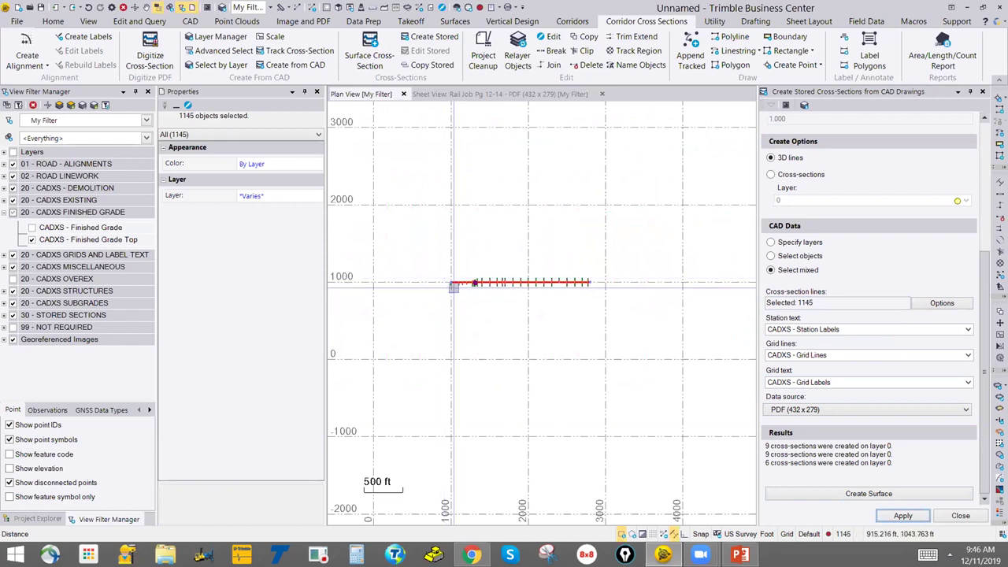
{"action": "scroll", "coordinate": [504, 275], "scroll_direction": "up", "scroll_amount": 4}
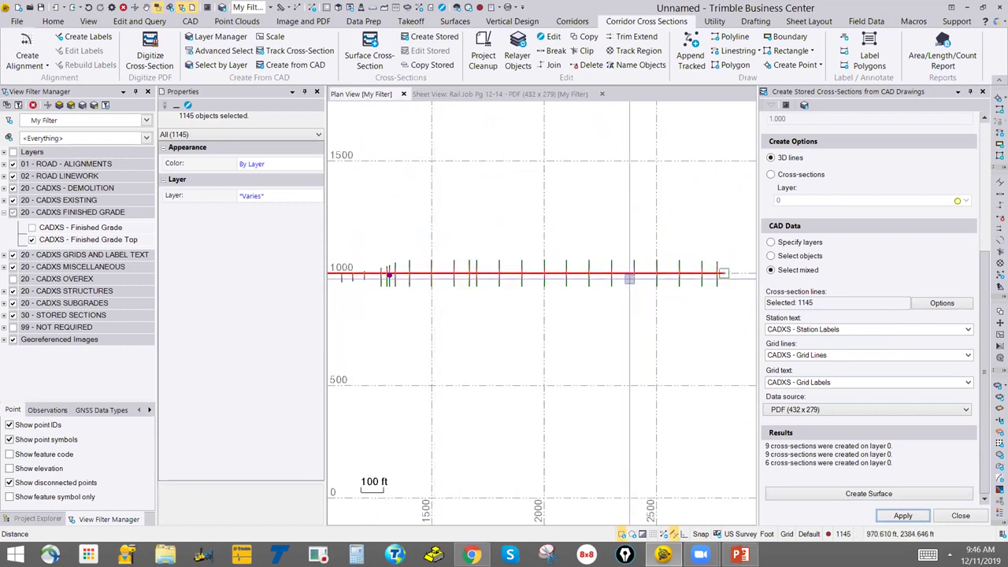
{"action": "left_click", "coordinate": [334, 6]}
{"action": "middle_click_drag", "start_coordinate": [558, 288], "coordinate": [526, 273]}
{"action": "scroll", "coordinate": [484, 289], "scroll_direction": "up", "scroll_amount": 2}
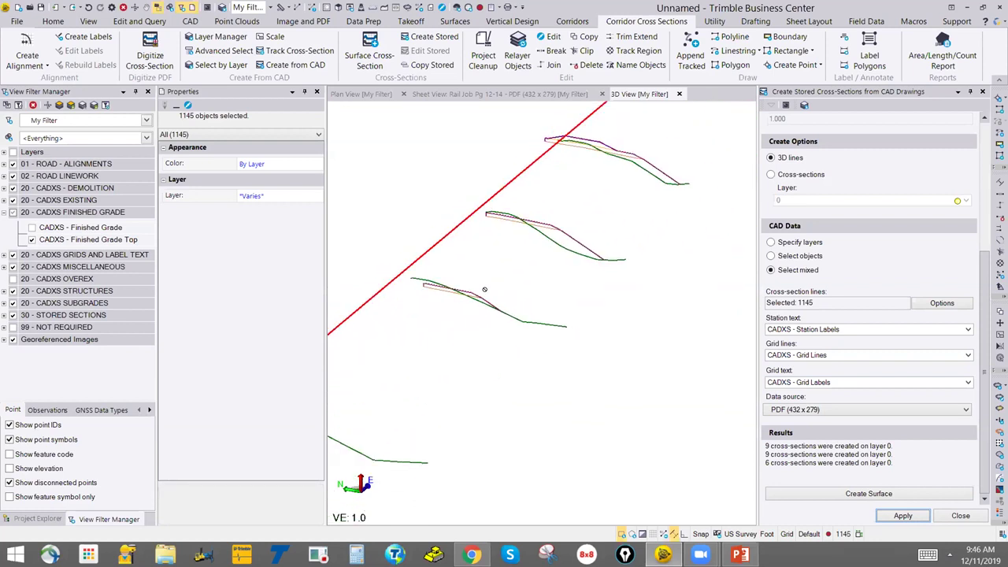
{"action": "scroll", "coordinate": [472, 333], "scroll_direction": "down", "scroll_amount": 3}
{"action": "scroll", "coordinate": [433, 344], "scroll_direction": "up", "scroll_amount": 2}
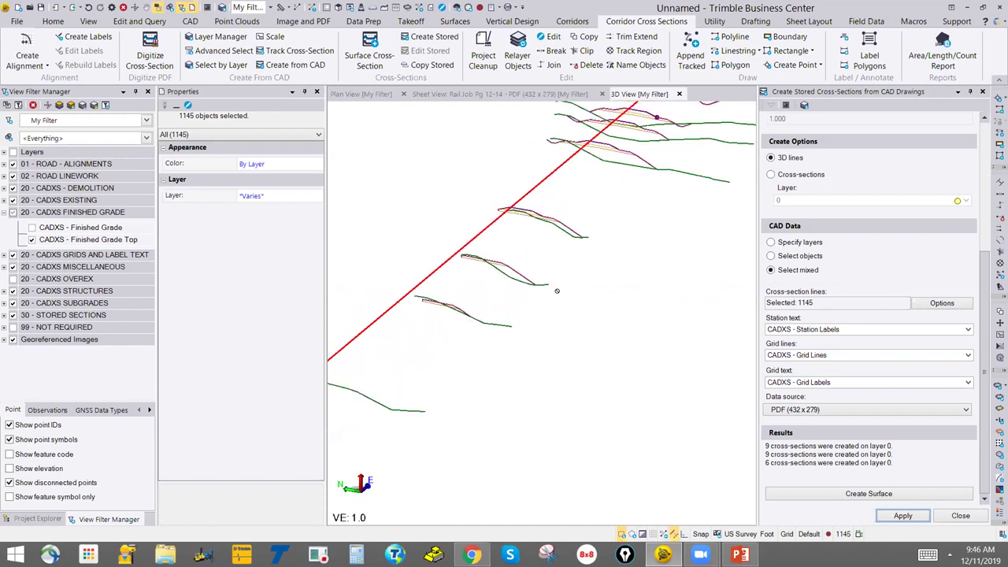
{"action": "scroll", "coordinate": [541, 280], "scroll_direction": "down", "scroll_amount": 3}
Orbit across the Rail HAL alignment to inspect the profiles, then close the cross-section panel.
{"action": "middle_click_drag", "start_coordinate": [524, 252], "coordinate": [389, 299]}
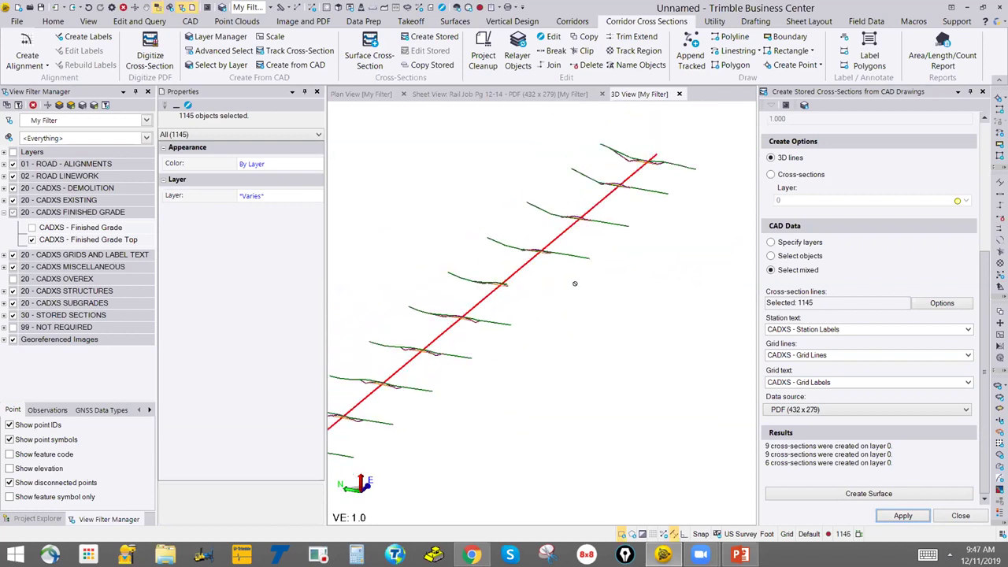
{"action": "scroll", "coordinate": [575, 283], "scroll_direction": "down", "scroll_amount": 4}
{"action": "scroll", "coordinate": [516, 299], "scroll_direction": "down", "scroll_amount": 3}
{"action": "scroll", "coordinate": [516, 299], "scroll_direction": "up", "scroll_amount": 5}
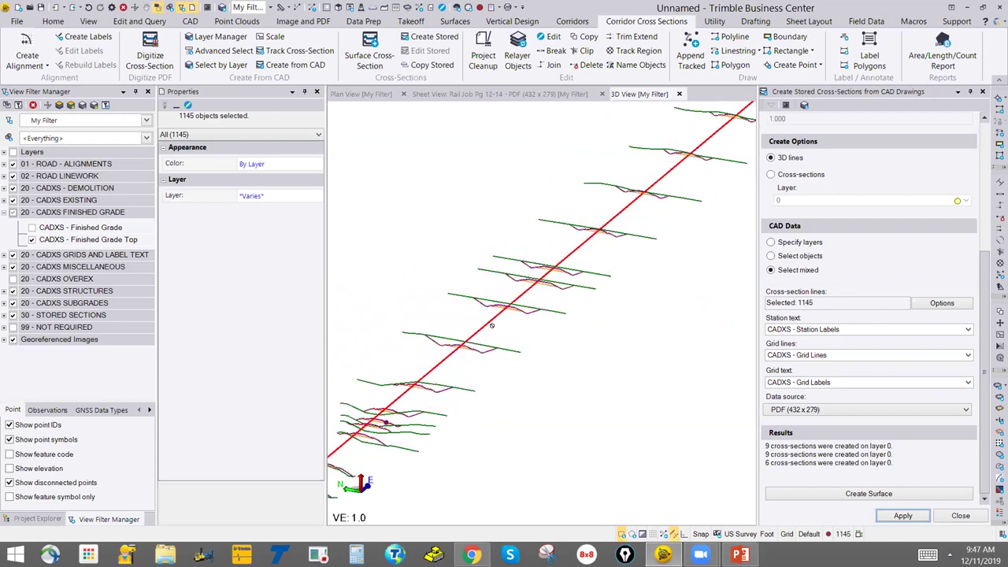
{"action": "scroll", "coordinate": [490, 324], "scroll_direction": "up", "scroll_amount": 3}
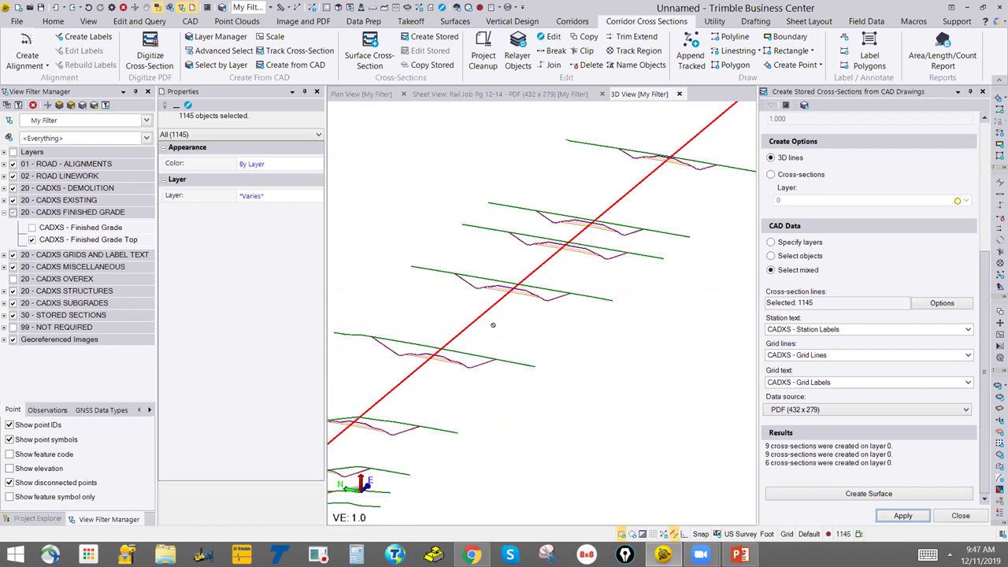
{"action": "scroll", "coordinate": [520, 295], "scroll_direction": "down", "scroll_amount": 4}
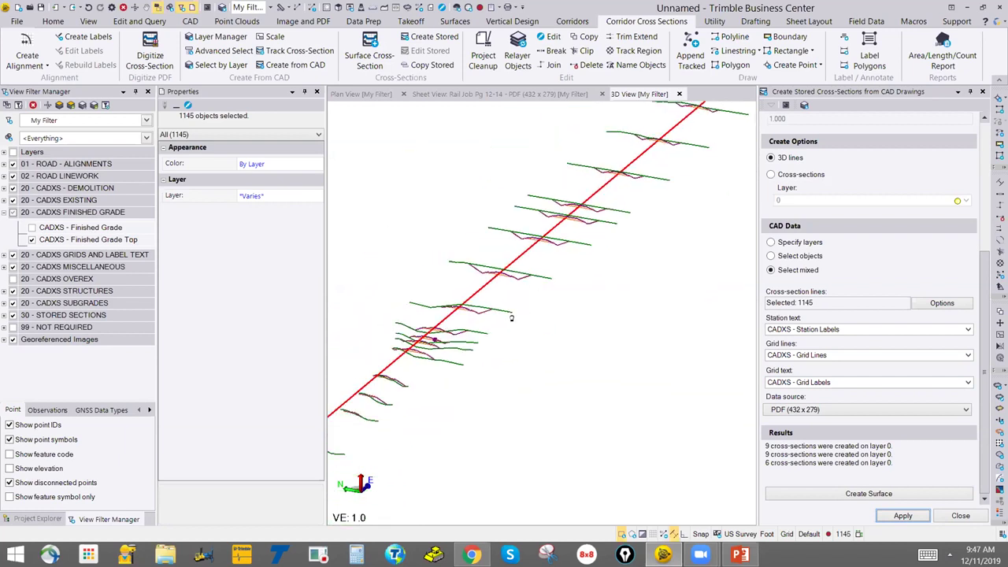
{"action": "scroll", "coordinate": [511, 317], "scroll_direction": "down", "scroll_amount": 3}
{"action": "scroll", "coordinate": [507, 336], "scroll_direction": "up", "scroll_amount": 2}
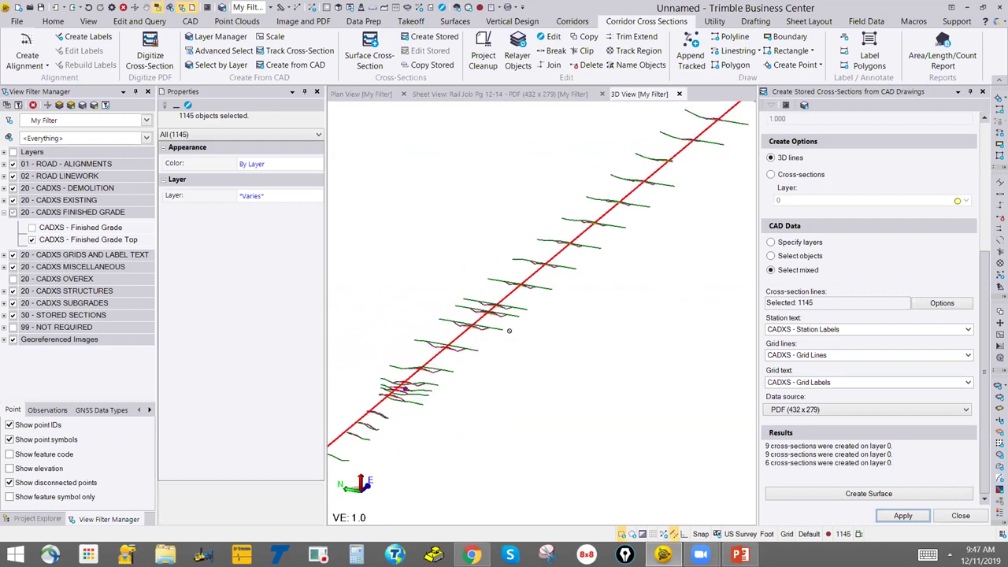
{"action": "scroll", "coordinate": [509, 330], "scroll_direction": "down", "scroll_amount": 2}
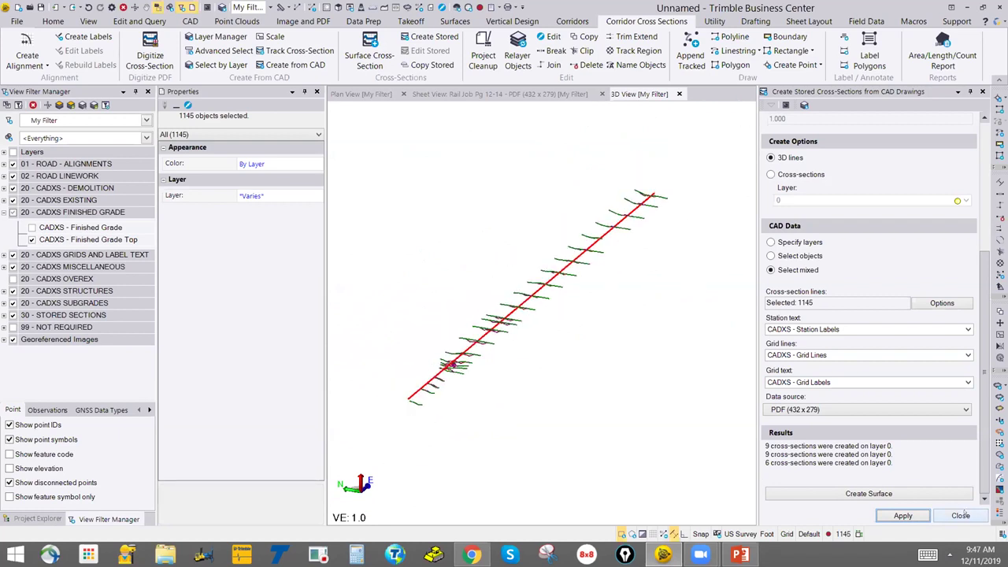
{"action": "left_click", "coordinate": [960, 514]}
Pick a cross-section line and filter the view to only the Finished Grade Top layer.
{"action": "scroll", "coordinate": [665, 315], "scroll_direction": "up", "scroll_amount": 3}
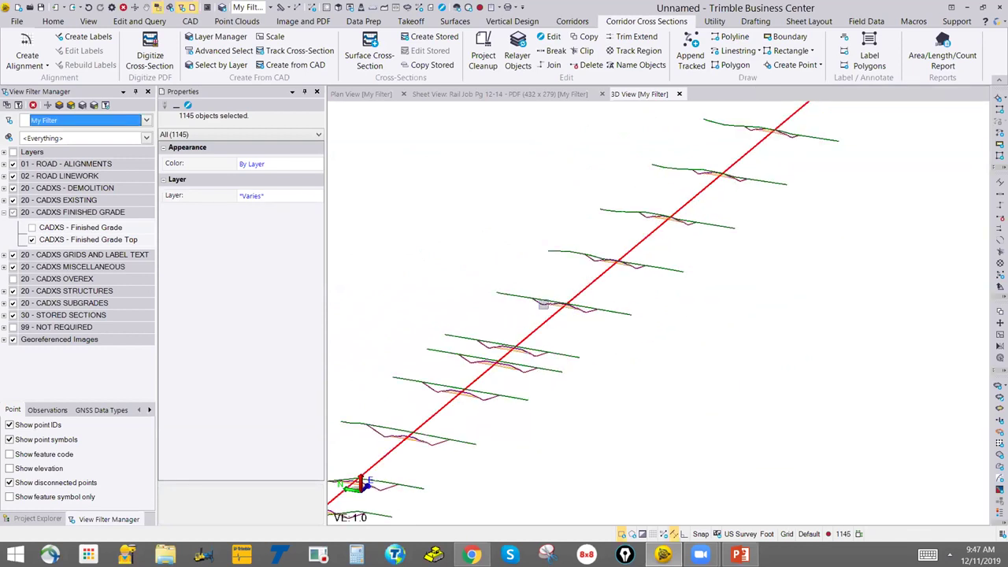
{"action": "scroll", "coordinate": [556, 309], "scroll_direction": "up", "scroll_amount": 2}
{"action": "scroll", "coordinate": [558, 310], "scroll_direction": "up", "scroll_amount": 3}
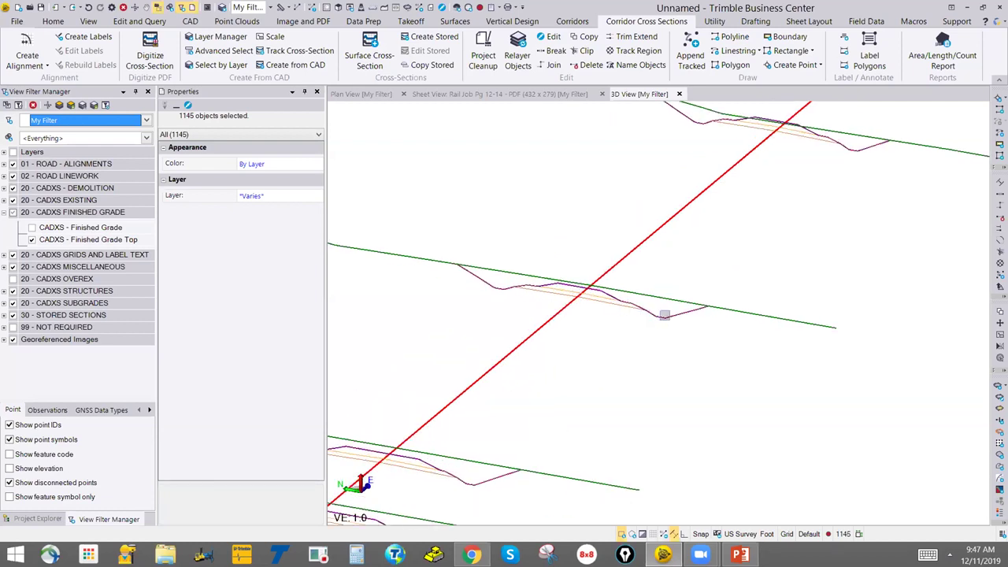
{"action": "left_click", "coordinate": [677, 313]}
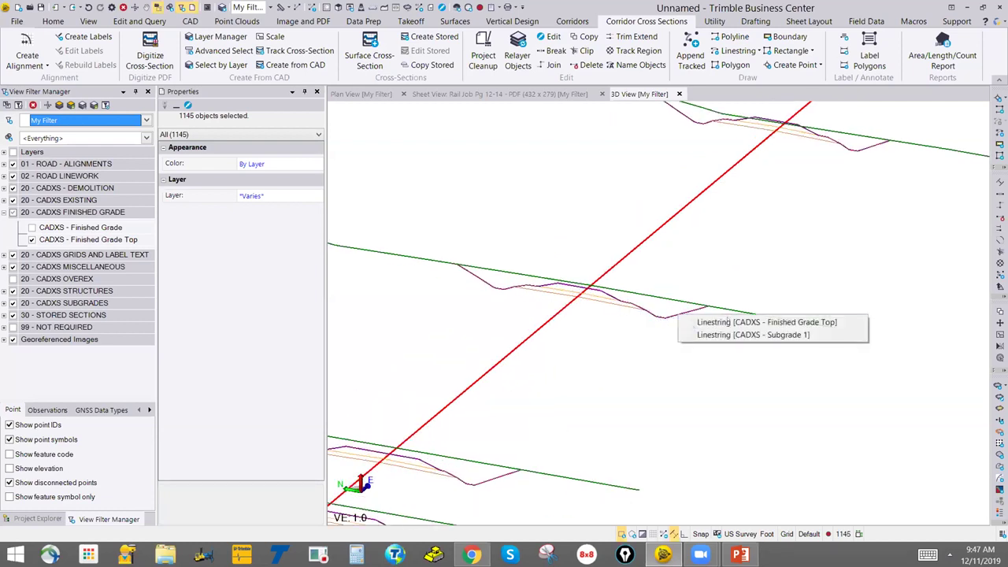
{"action": "left_click", "coordinate": [728, 321]}
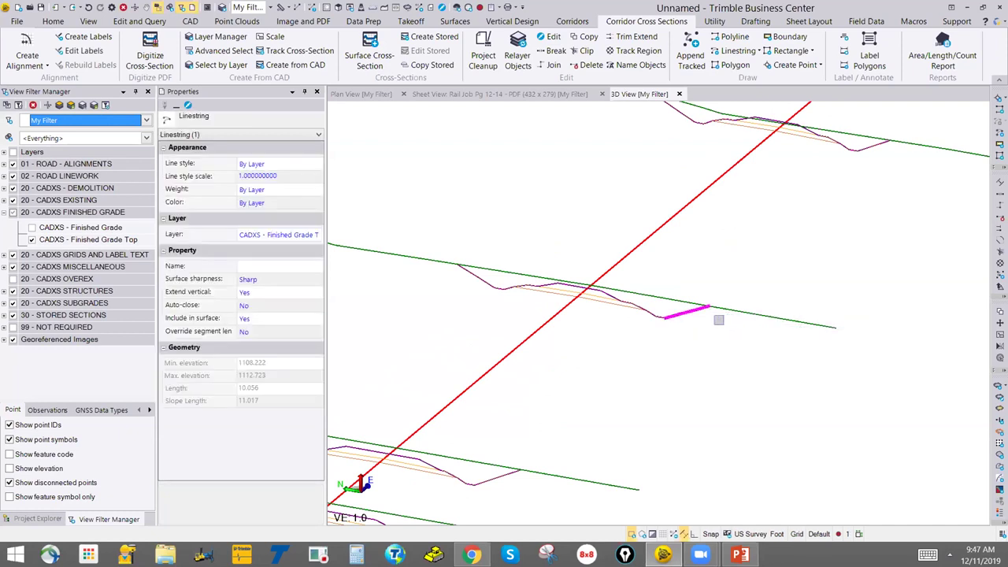
{"action": "left_click", "coordinate": [58, 104]}
Clear the selection and window-select all 319 Finished Grade Top linestrings.
{"action": "scroll", "coordinate": [484, 298], "scroll_direction": "down", "scroll_amount": 10}
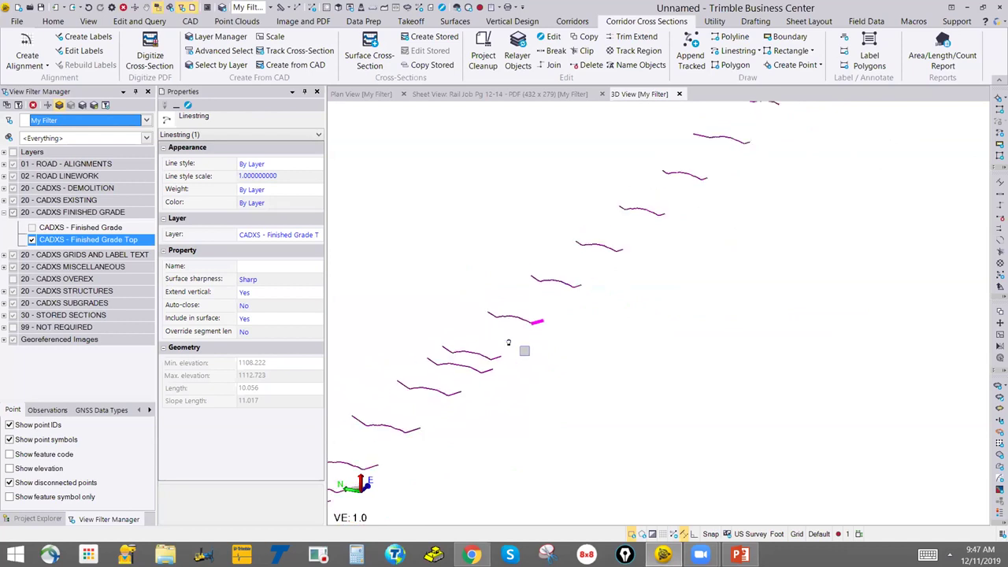
{"action": "scroll", "coordinate": [511, 374], "scroll_direction": "up", "scroll_amount": 5}
{"action": "scroll", "coordinate": [508, 370], "scroll_direction": "up", "scroll_amount": 2}
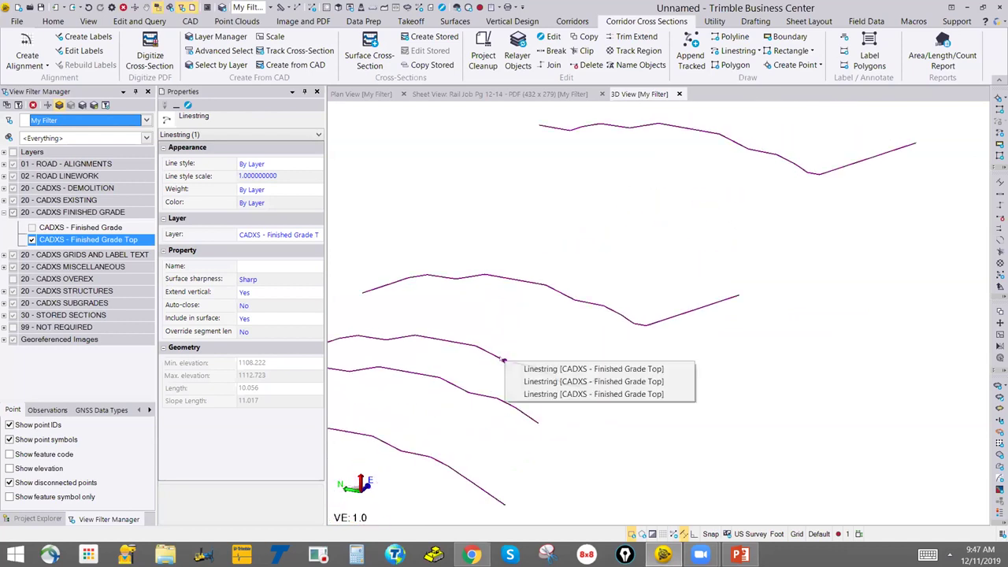
{"action": "left_click", "coordinate": [559, 368]}
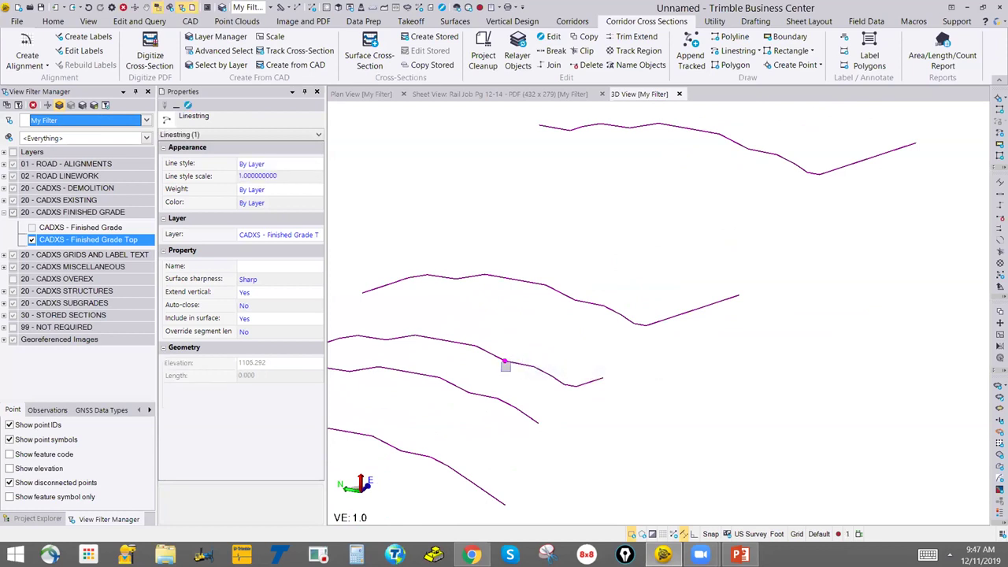
{"action": "key", "text": "Escape"}
{"action": "scroll", "coordinate": [510, 351], "scroll_direction": "down", "scroll_amount": 5}
{"action": "scroll", "coordinate": [517, 376], "scroll_direction": "down", "scroll_amount": 5}
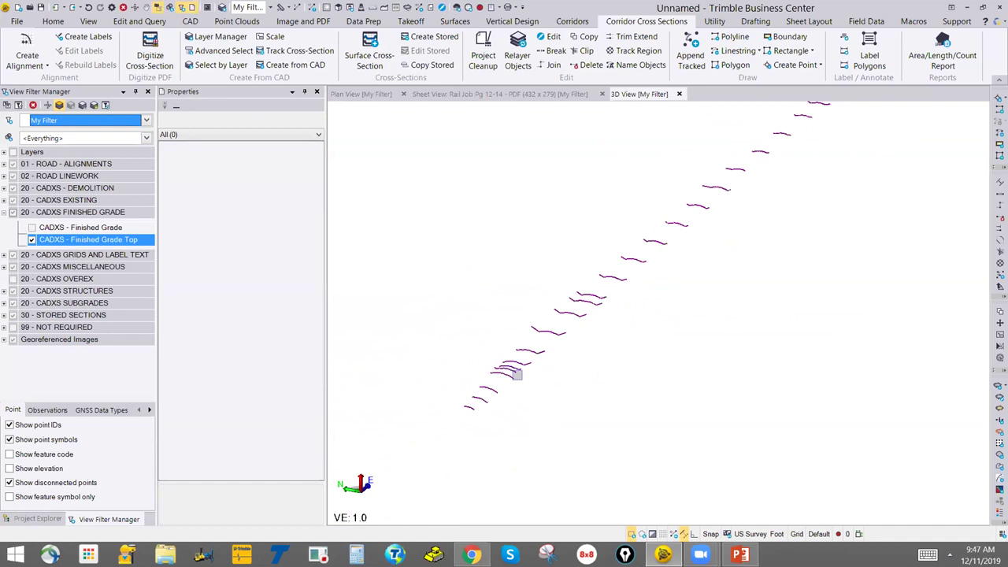
{"action": "left_click_drag", "start_coordinate": [769, 422], "coordinate": [428, 176]}
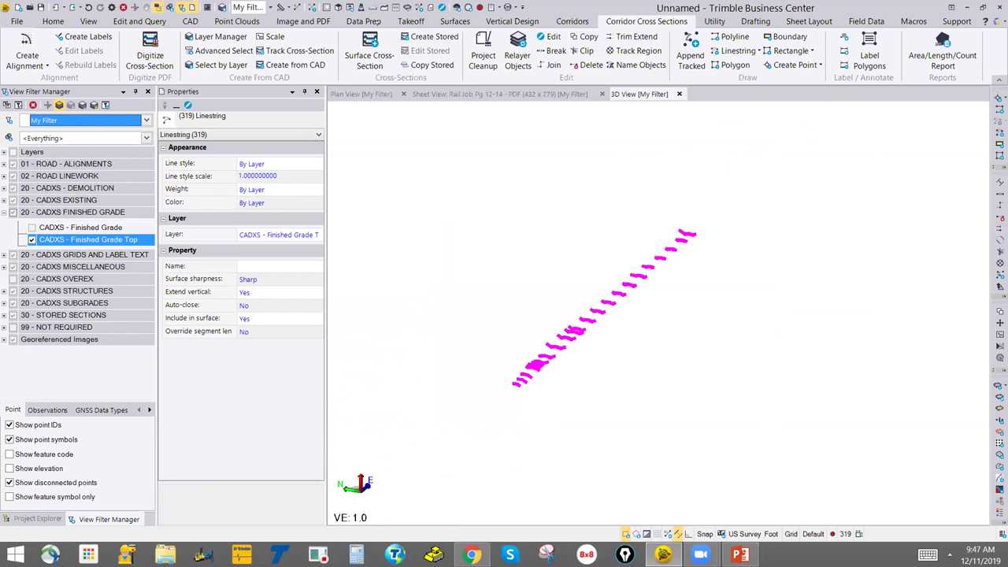
{"action": "left_click", "coordinate": [454, 22]}
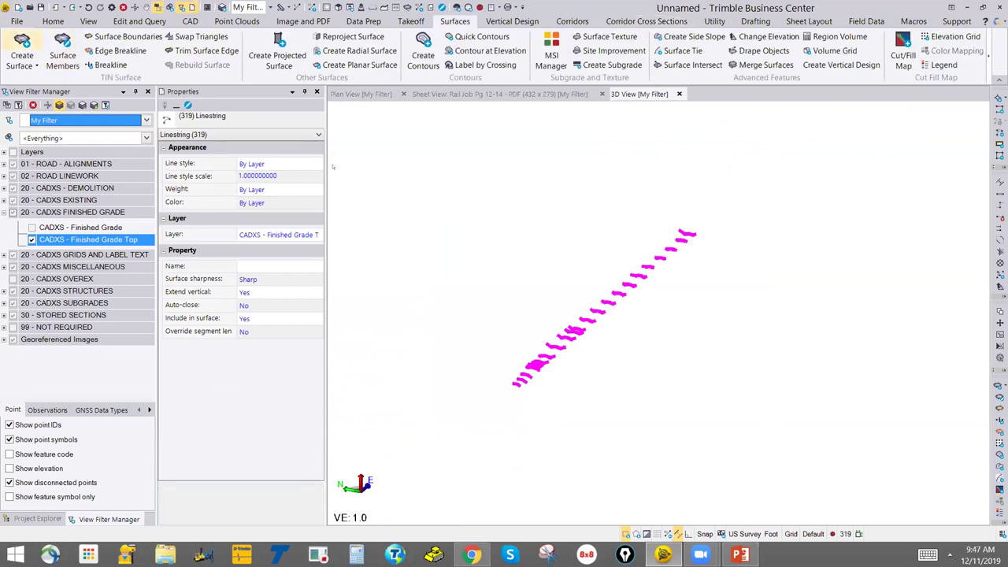
Name the new surface 'Finished Grade', classify it as Design, colour it Red, and create it.
{"action": "type", "text": "Finished Grade"}
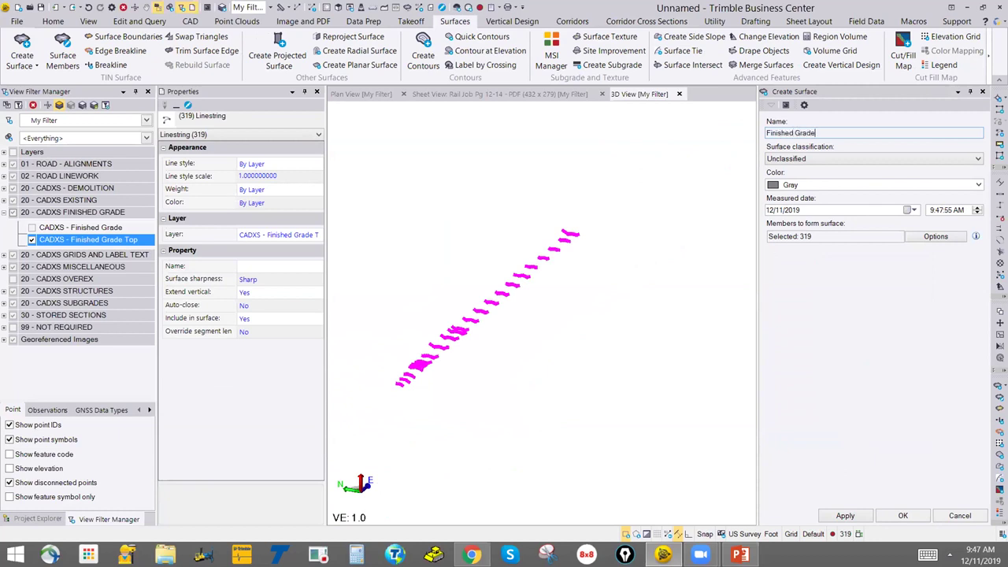
{"action": "key", "text": "Tab"}
{"action": "key", "text": "alt+Down"}
{"action": "key", "text": "Down"}
{"action": "key", "text": "Down"}
{"action": "key", "text": "Down"}
{"action": "key", "text": "Down"}
{"action": "key", "text": "Down"}
{"action": "key", "text": "Return"}
{"action": "key", "text": "Tab"}
{"action": "key", "text": "alt+Down"}
{"action": "key", "text": "Down"}
{"action": "key", "text": "Down"}
{"action": "key", "text": "Down"}
{"action": "key", "text": "Down"}
{"action": "key", "text": "Down"}
{"action": "key", "text": "Down"}
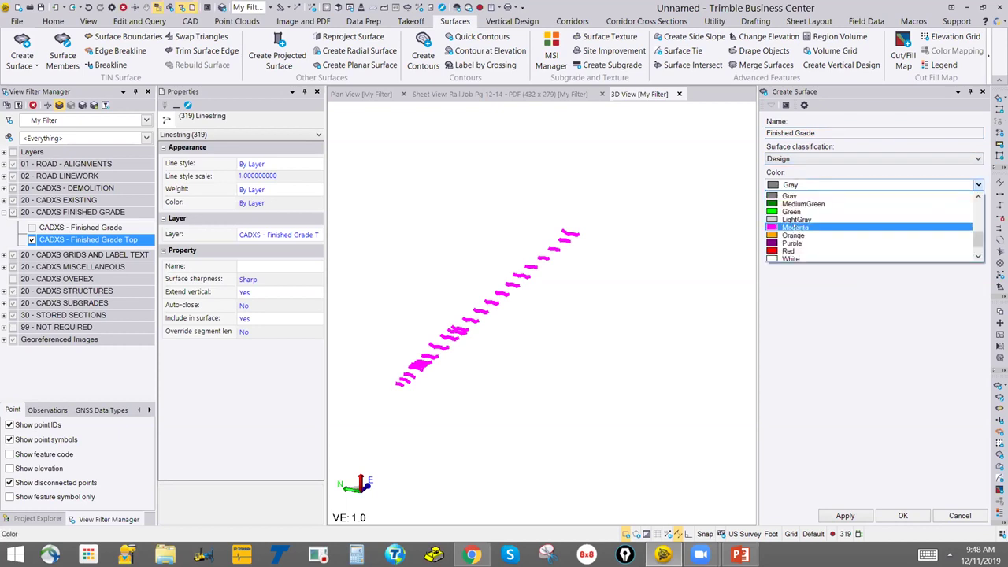
{"action": "key", "text": "Return"}
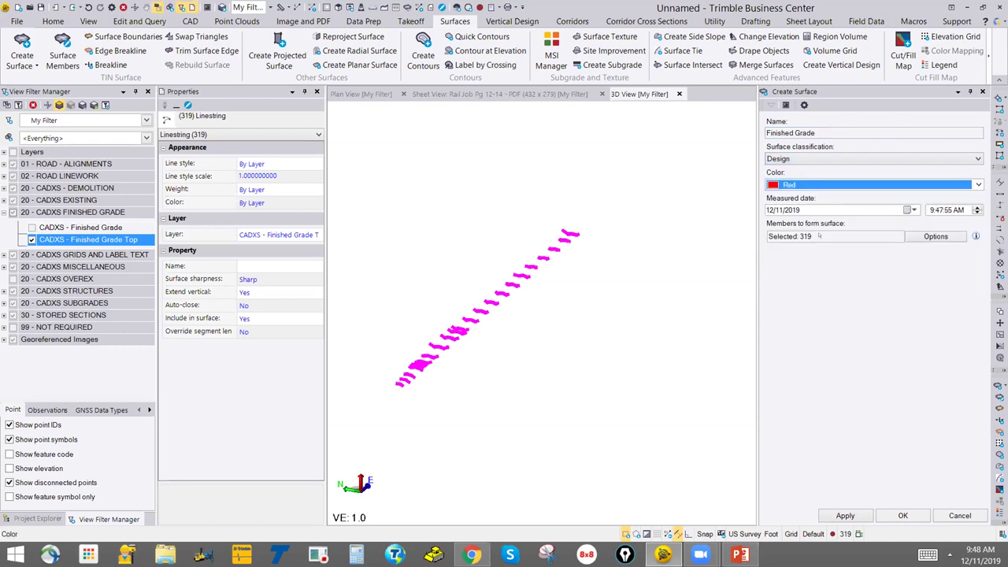
{"action": "left_click", "coordinate": [897, 514]}
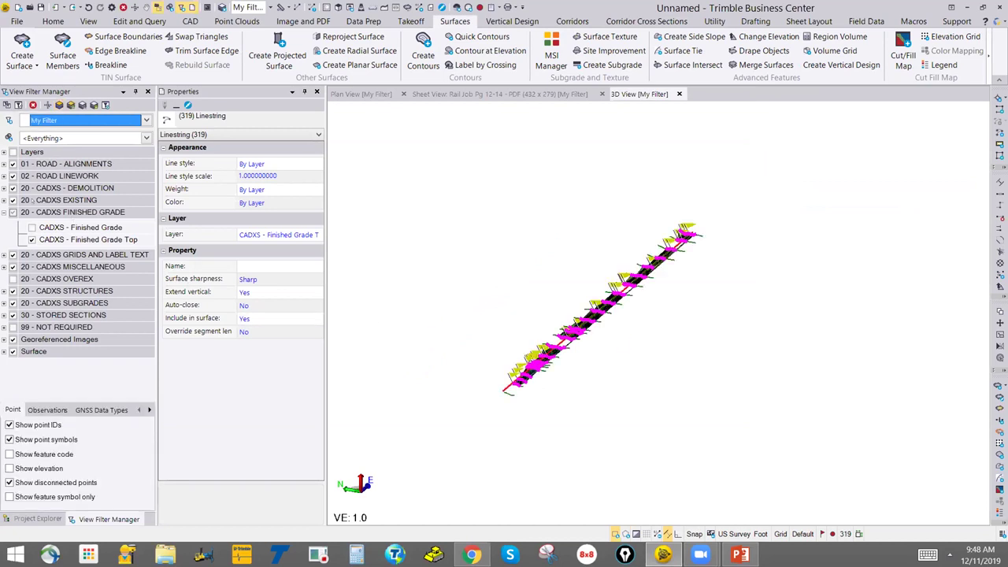
Hide all layers except CADXS - Finished Grade Top, then select the Finished Grade surface.
{"action": "left_click", "coordinate": [39, 151]}
{"action": "right_click", "coordinate": [42, 152]}
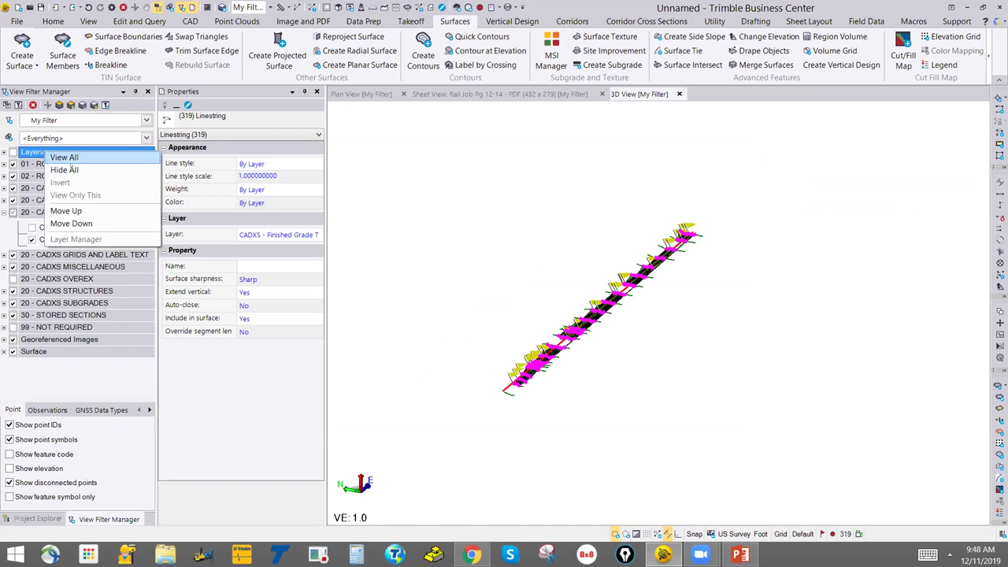
{"action": "left_click", "coordinate": [64, 170]}
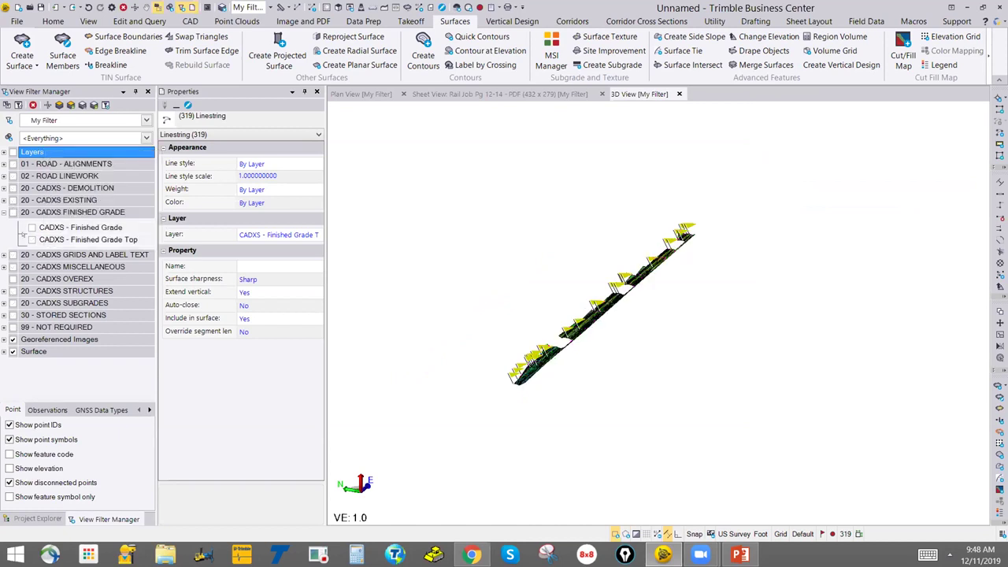
{"action": "left_click", "coordinate": [31, 239]}
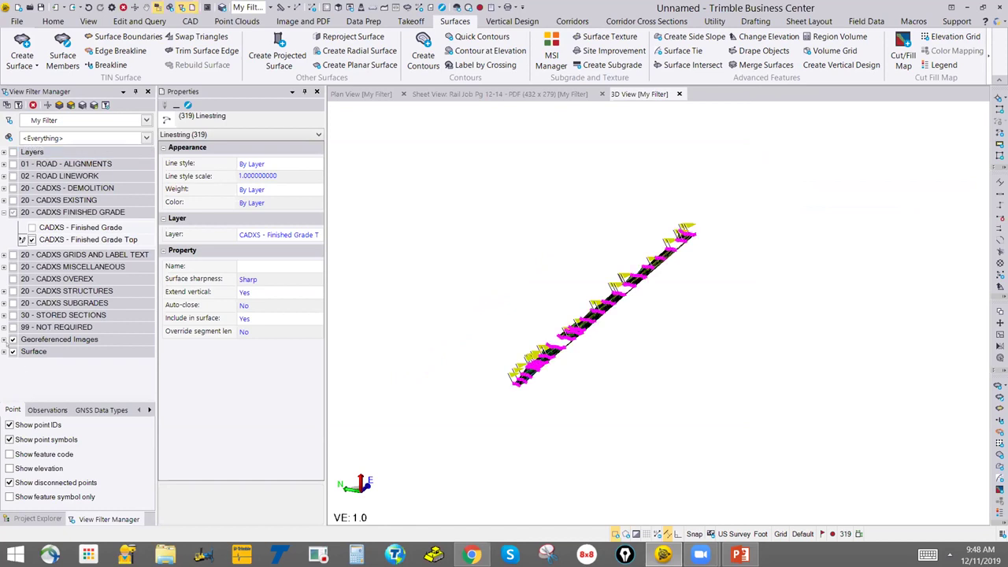
{"action": "scroll", "coordinate": [562, 346], "scroll_direction": "up", "scroll_amount": 3}
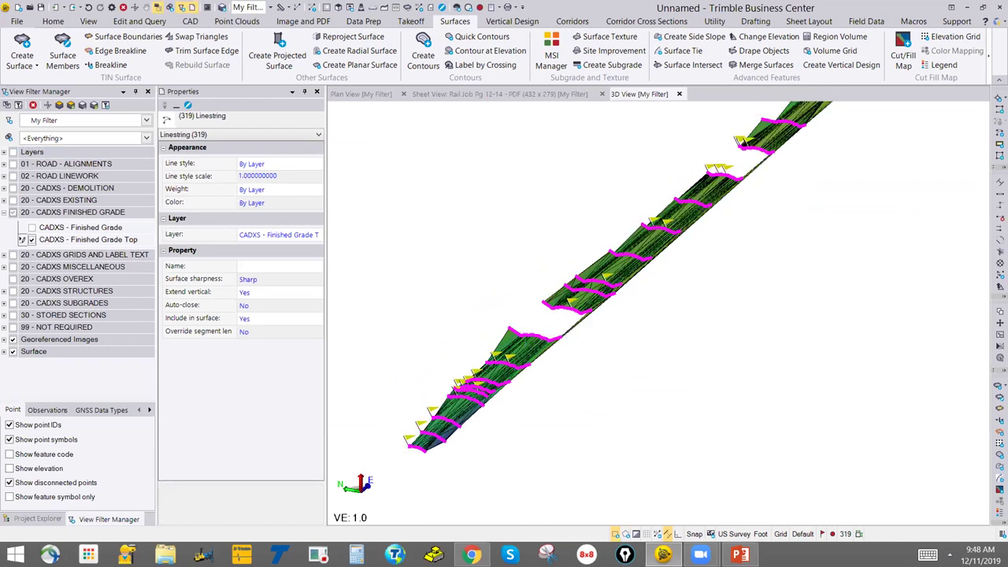
{"action": "left_click", "coordinate": [528, 340]}
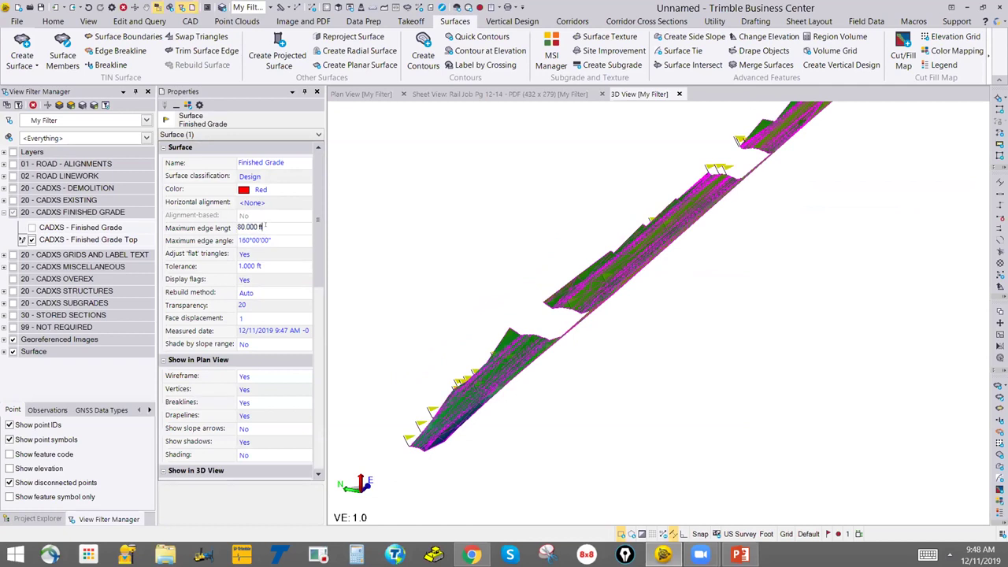
Set the Finished Grade surface's maximum edge length to 150 ft.
{"action": "left_click", "coordinate": [264, 226]}
{"action": "type", "text": "150"}
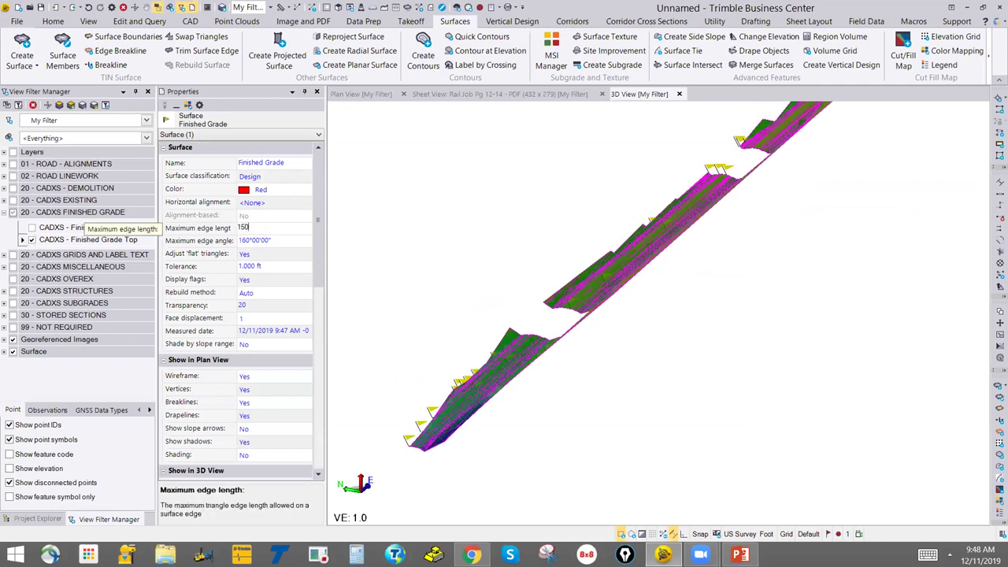
{"action": "key", "text": "Tab"}
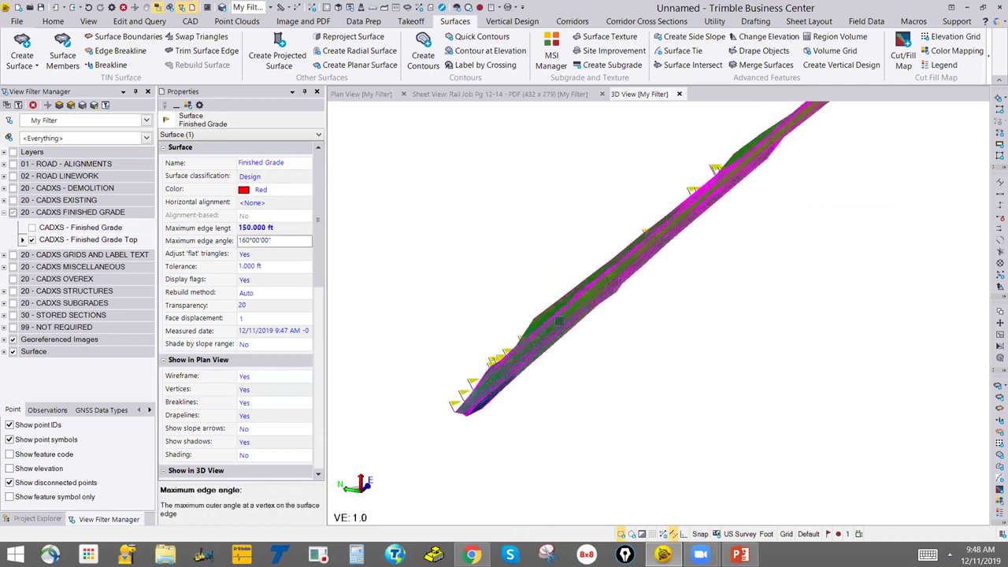
{"action": "scroll", "coordinate": [558, 321], "scroll_direction": "up", "scroll_amount": 10}
Orbit and zoom the 3D View to inspect the rebuilt triangle mesh, then commit the edit.
{"action": "middle_click_drag", "start_coordinate": [574, 304], "coordinate": [537, 390]}
{"action": "scroll", "coordinate": [538, 390], "scroll_direction": "down", "scroll_amount": 10}
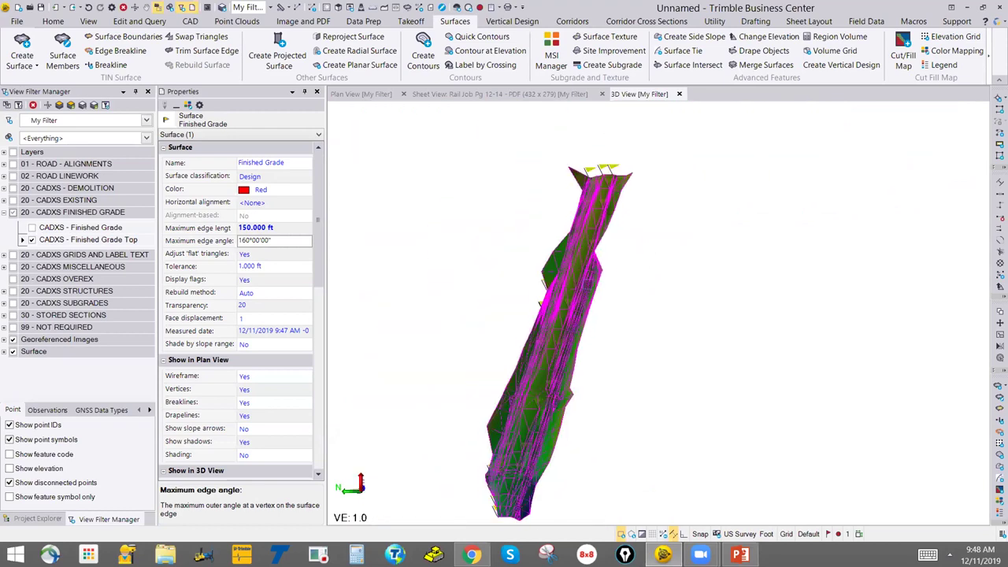
{"action": "scroll", "coordinate": [590, 250], "scroll_direction": "up", "scroll_amount": 8}
{"action": "mouse_move", "coordinate": [527, 337]}
{"action": "middle_mouse_down"}
{"action": "mouse_move", "coordinate": [526, 315]}
{"action": "mouse_move", "coordinate": [532, 330]}
{"action": "middle_mouse_up"}
{"action": "scroll", "coordinate": [625, 312], "scroll_direction": "up", "scroll_amount": 3}
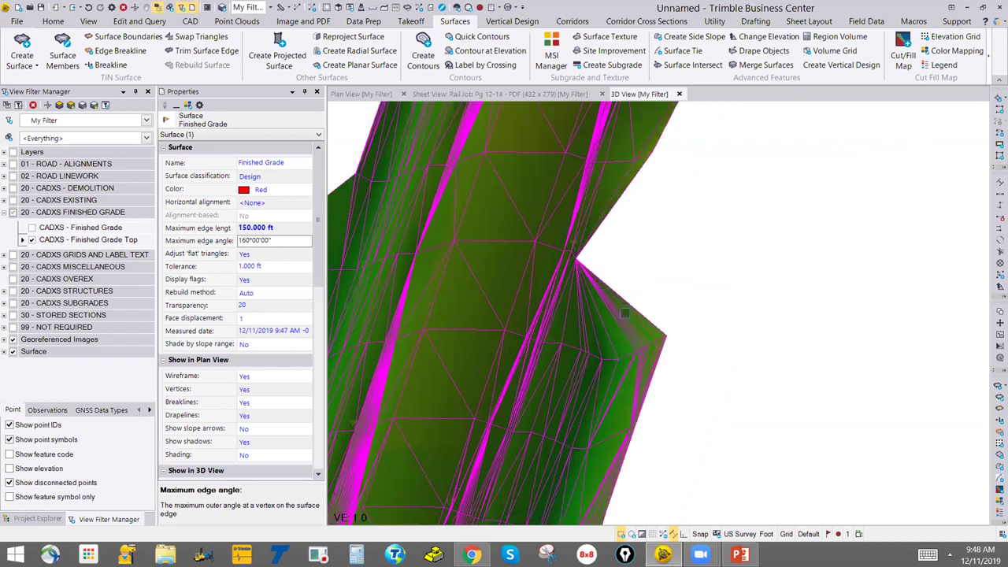
{"action": "middle_click_drag", "start_coordinate": [553, 220], "coordinate": [536, 252]}
{"action": "scroll", "coordinate": [535, 252], "scroll_direction": "down", "scroll_amount": 3}
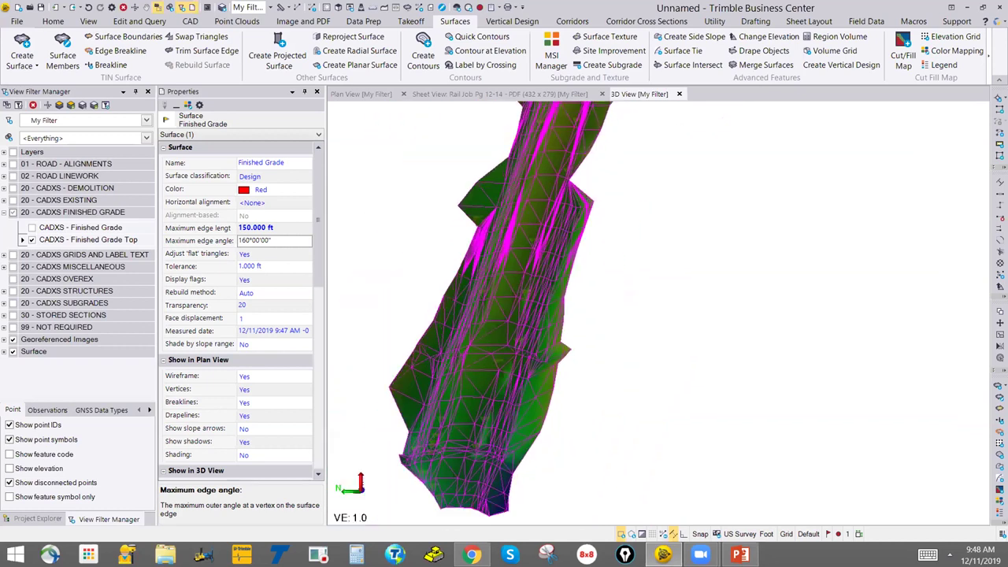
{"action": "scroll", "coordinate": [480, 322], "scroll_direction": "up", "scroll_amount": 4}
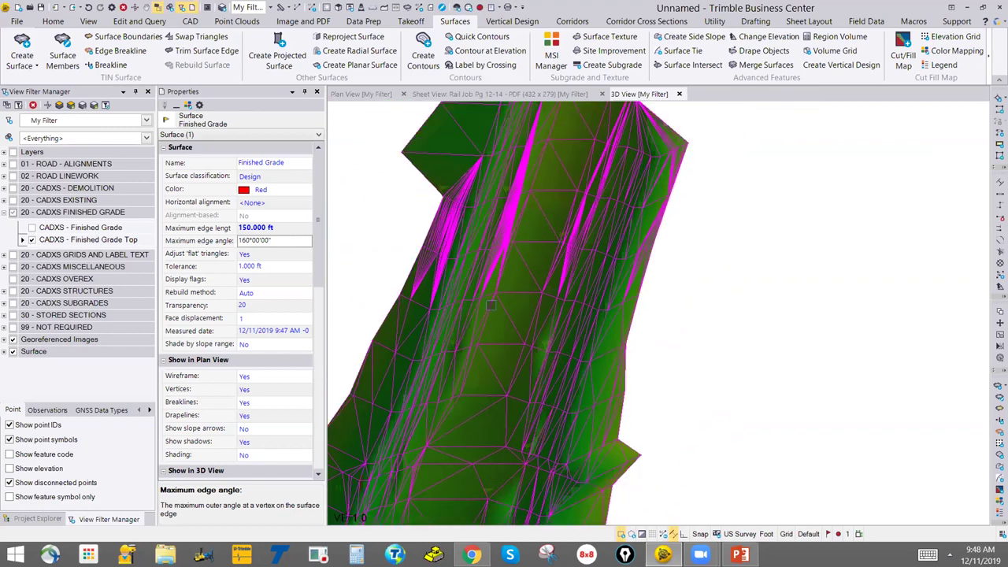
{"action": "middle_click_drag", "start_coordinate": [490, 305], "coordinate": [500, 315]}
{"action": "scroll", "coordinate": [534, 301], "scroll_direction": "down", "scroll_amount": 3}
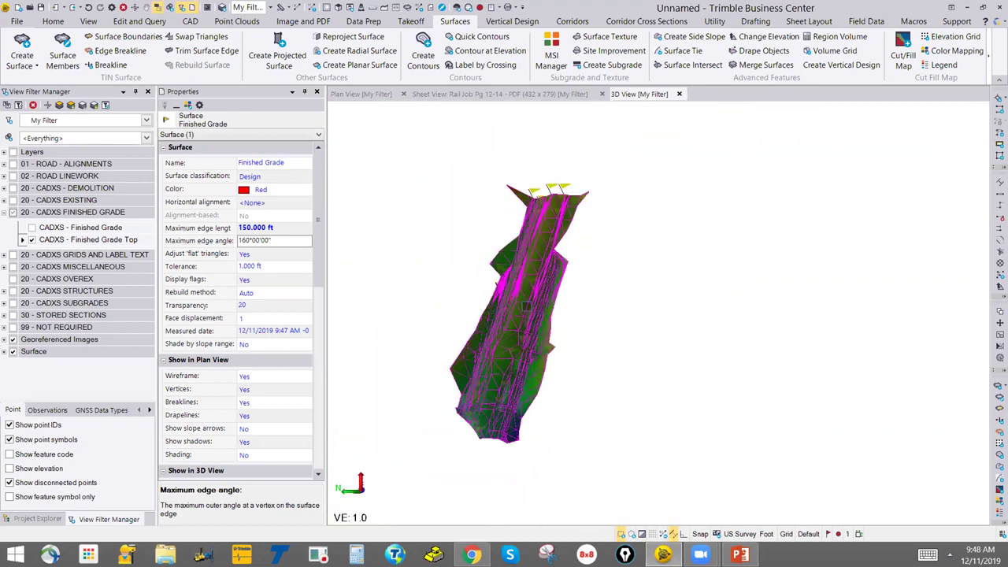
{"action": "scroll", "coordinate": [495, 373], "scroll_direction": "up", "scroll_amount": 5}
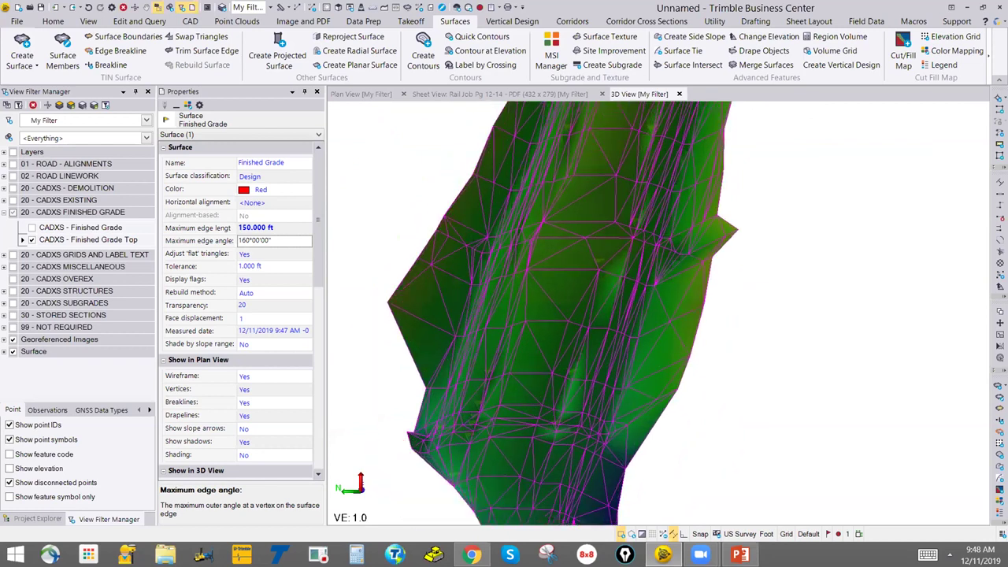
{"action": "scroll", "coordinate": [521, 362], "scroll_direction": "down", "scroll_amount": 5}
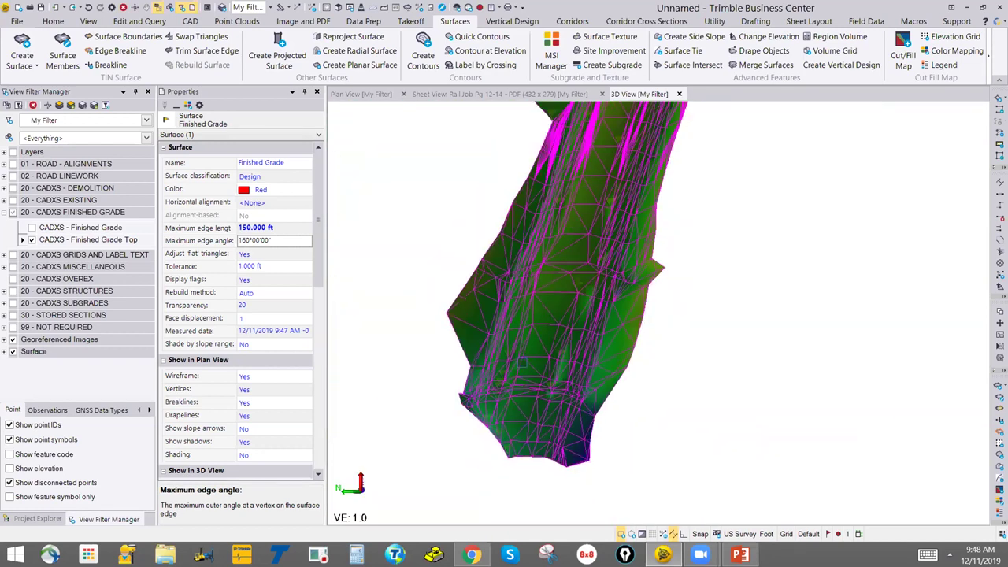
{"action": "key", "text": "Return"}
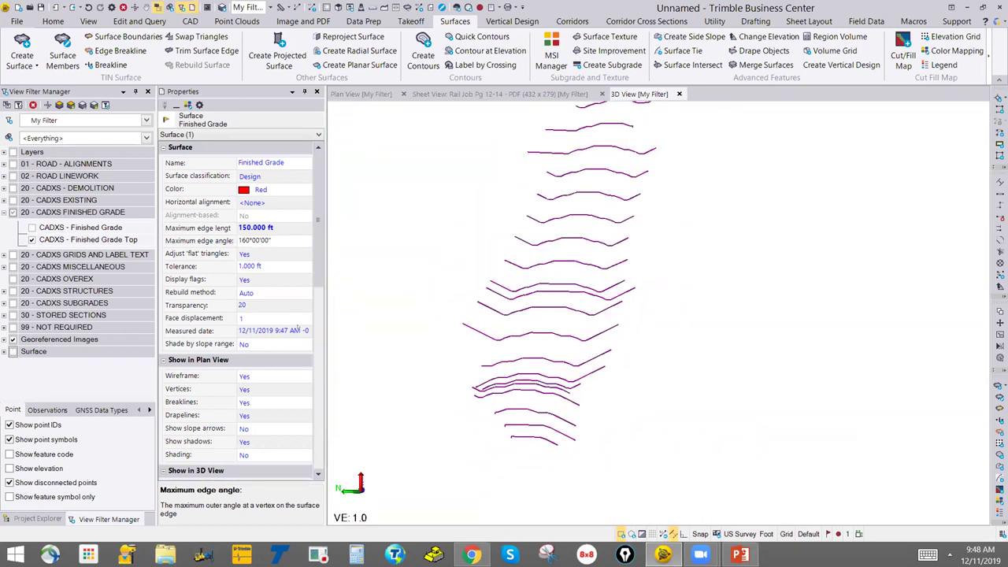
Zoom to the cross-section lines and open the Track Line Edge macro from the Macros tab.
{"action": "scroll", "coordinate": [582, 319], "scroll_direction": "down", "scroll_amount": 3}
{"action": "scroll", "coordinate": [577, 353], "scroll_direction": "up", "scroll_amount": 5}
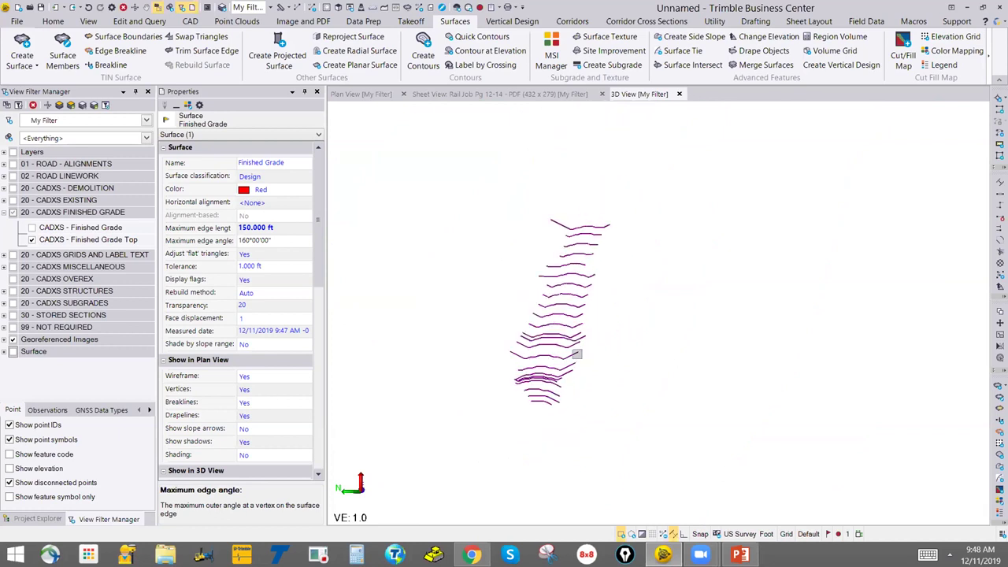
{"action": "scroll", "coordinate": [533, 367], "scroll_direction": "down", "scroll_amount": 1}
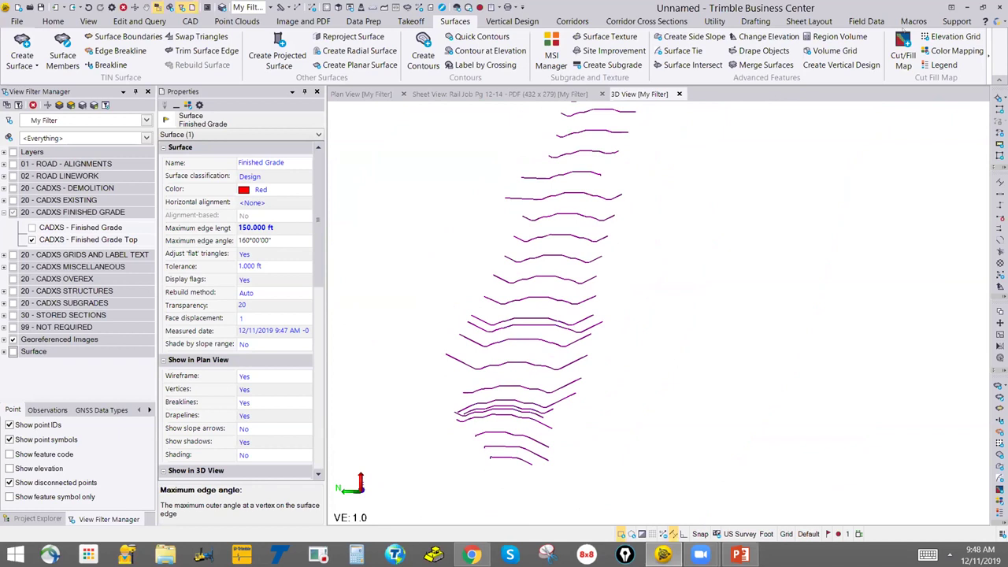
{"action": "left_click", "coordinate": [912, 21]}
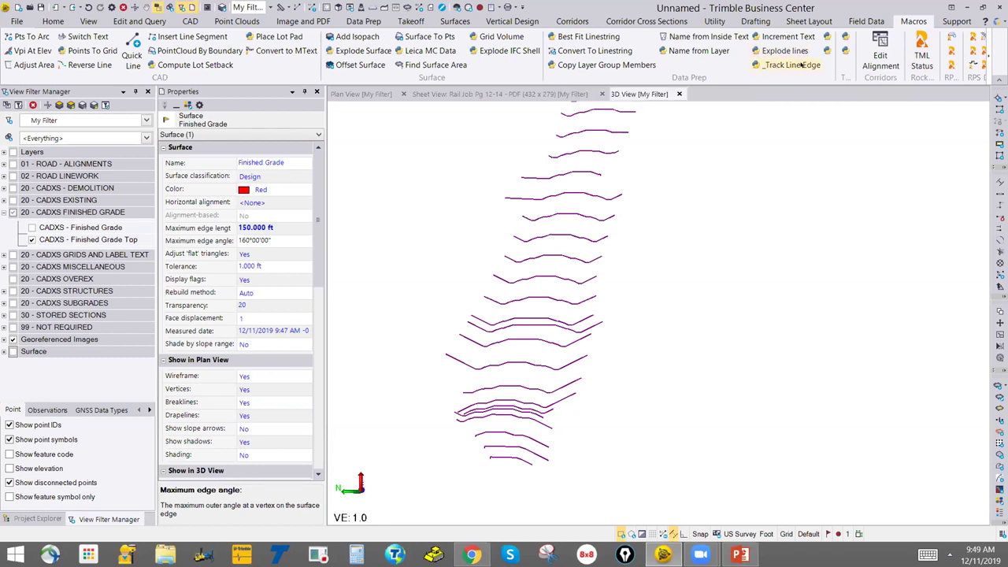
{"action": "left_click", "coordinate": [785, 65]}
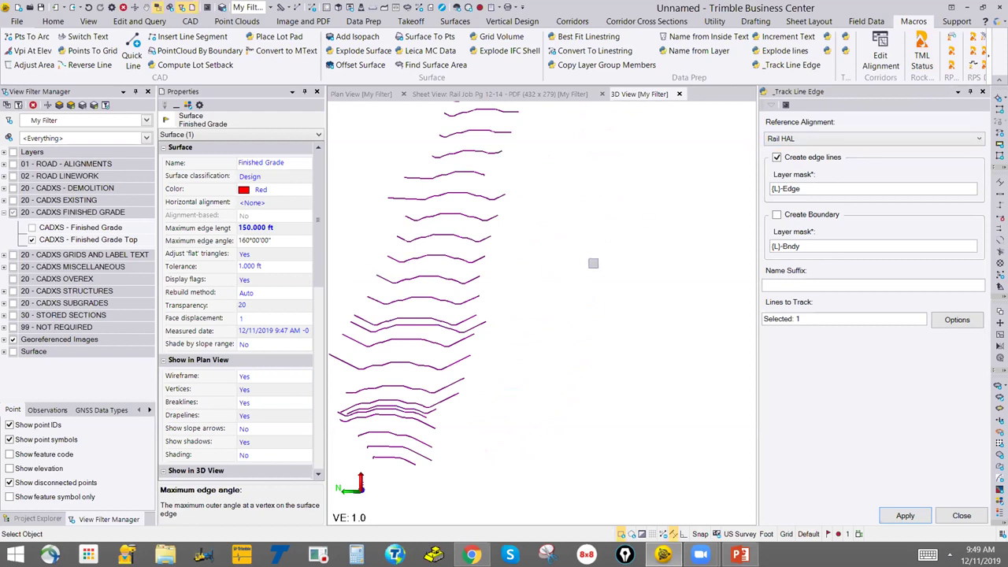
Keep Rail HAL as reference alignment and turn on Create Boundary with the {L}-Bndy layer mask.
{"action": "scroll", "coordinate": [443, 268], "scroll_direction": "up", "scroll_amount": 3}
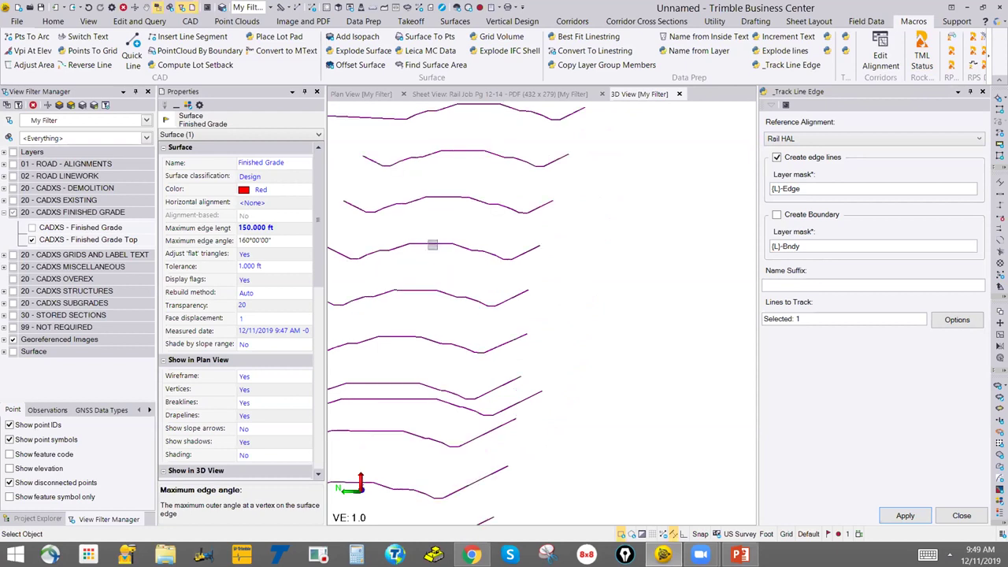
{"action": "scroll", "coordinate": [432, 246], "scroll_direction": "down", "scroll_amount": 3}
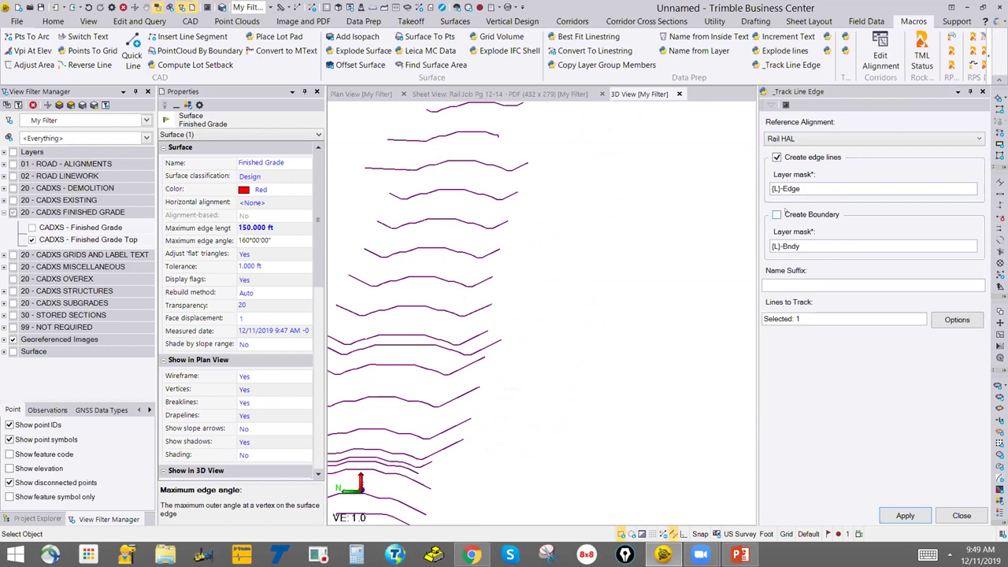
{"action": "scroll", "coordinate": [531, 282], "scroll_direction": "down", "scroll_amount": 2}
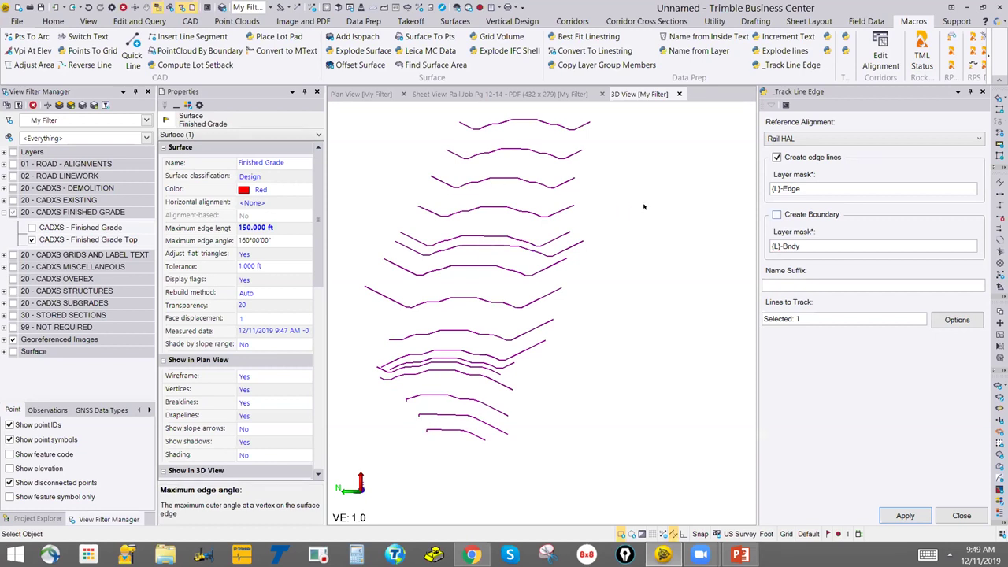
{"action": "left_click", "coordinate": [775, 214]}
{"action": "middle_click_drag", "start_coordinate": [475, 315], "coordinate": [491, 323]}
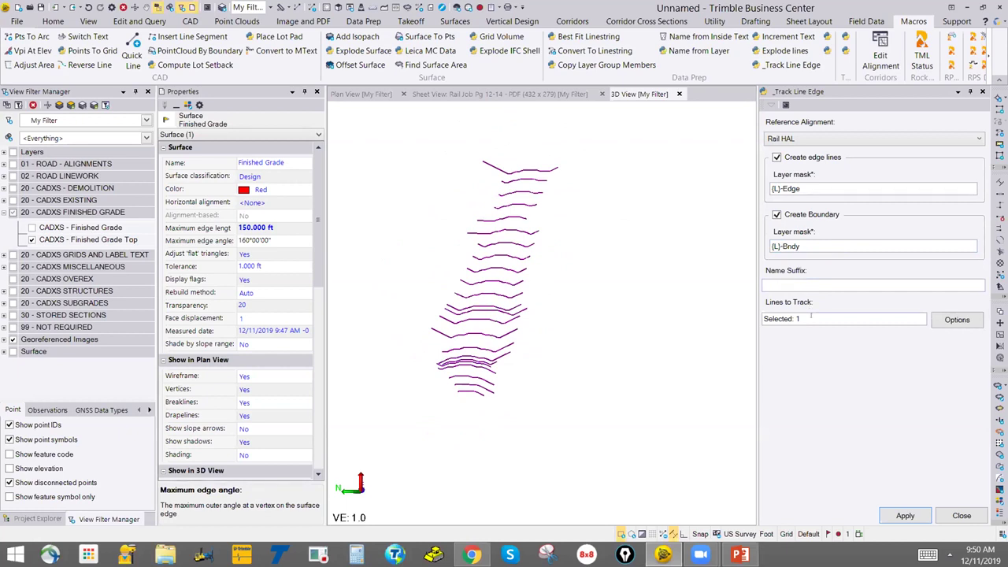
{"action": "left_click", "coordinate": [817, 323]}
Pick and window-select each cross-section's flat top segment until 21 lines are selected.
{"action": "scroll", "coordinate": [460, 389], "scroll_direction": "up", "scroll_amount": 3}
{"action": "scroll", "coordinate": [460, 389], "scroll_direction": "up", "scroll_amount": 2}
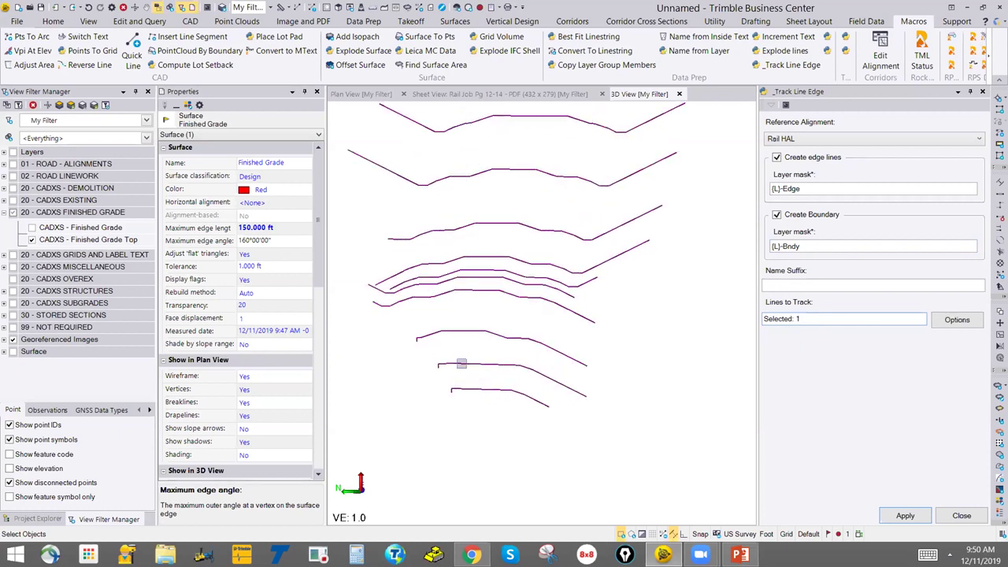
{"action": "left_click", "coordinate": [460, 331]}
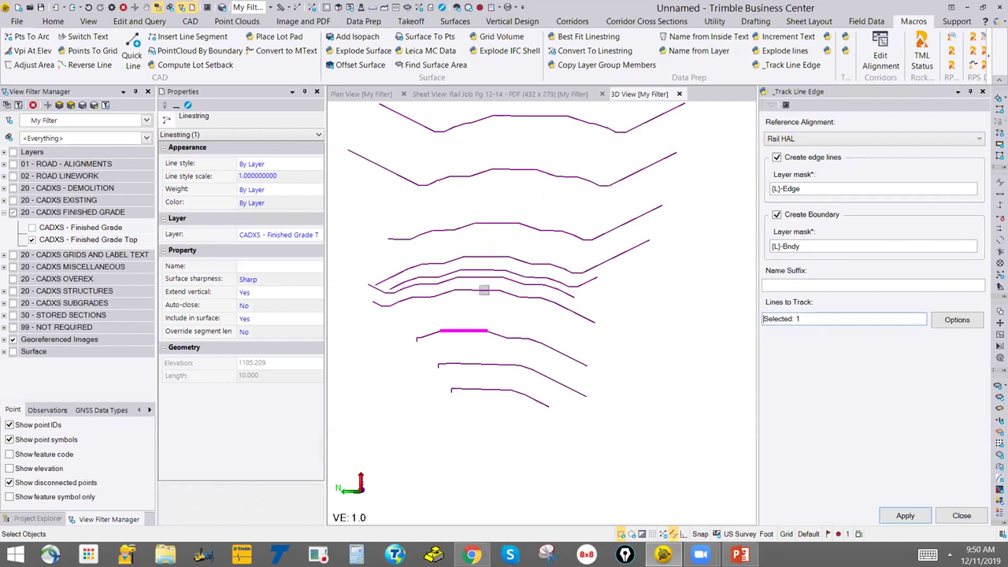
{"action": "left_click_drag", "start_coordinate": [483, 290], "coordinate": [496, 153]}
{"action": "middle_click_drag", "start_coordinate": [543, 126], "coordinate": [546, 252]}
{"action": "left_click_drag", "start_coordinate": [547, 253], "coordinate": [536, 176]}
{"action": "middle_click_drag", "start_coordinate": [580, 157], "coordinate": [580, 274]}
{"action": "left_click_drag", "start_coordinate": [580, 241], "coordinate": [607, 152]}
{"action": "middle_click_drag", "start_coordinate": [607, 154], "coordinate": [630, 261]}
{"action": "left_click_drag", "start_coordinate": [629, 261], "coordinate": [626, 177]}
{"action": "middle_click_drag", "start_coordinate": [626, 178], "coordinate": [650, 169]}
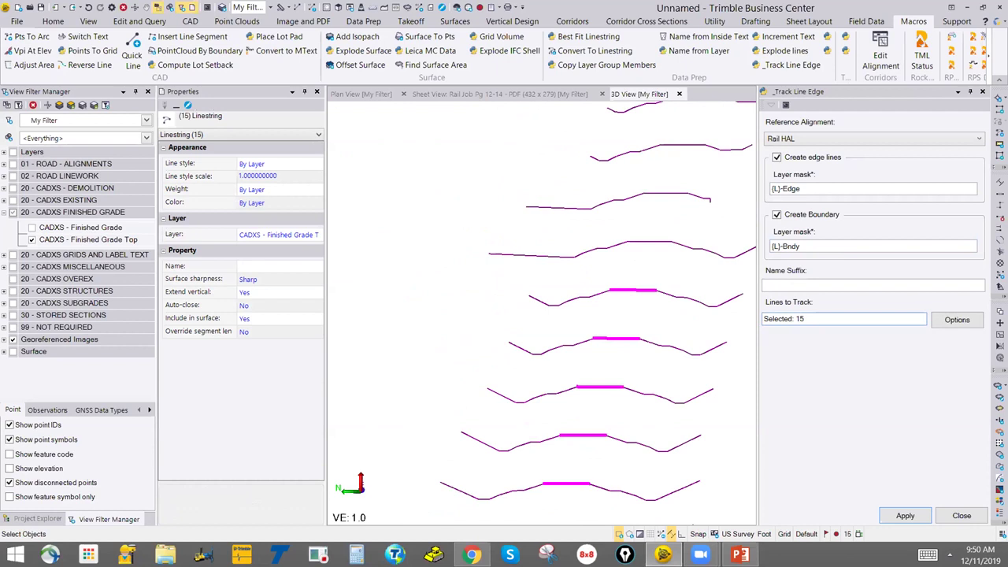
{"action": "left_click_drag", "start_coordinate": [638, 289], "coordinate": [630, 220]}
{"action": "middle_click_drag", "start_coordinate": [630, 221], "coordinate": [624, 307]}
{"action": "left_click_drag", "start_coordinate": [623, 306], "coordinate": [643, 148]}
{"action": "scroll", "coordinate": [607, 221], "scroll_direction": "down", "scroll_amount": 5}
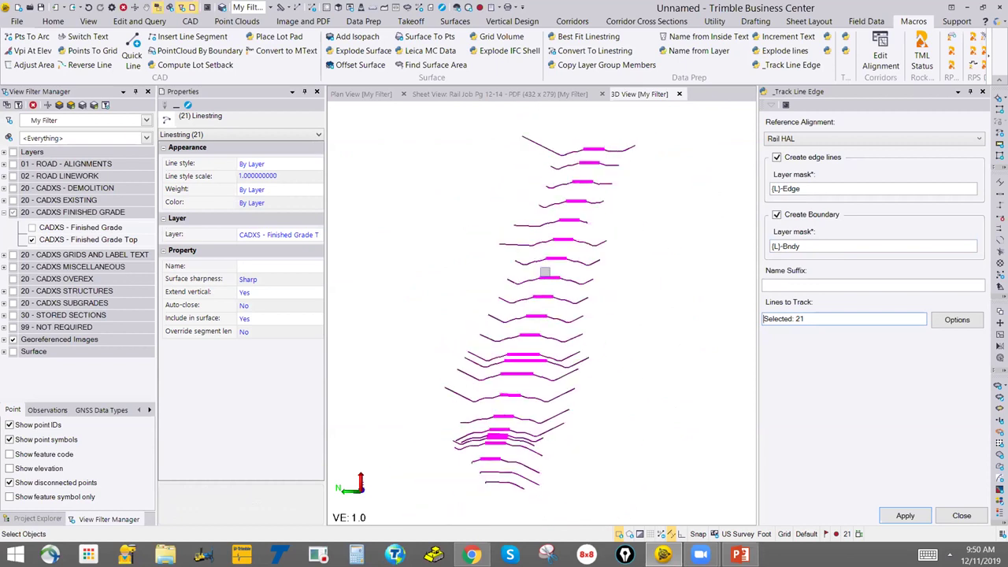
{"action": "scroll", "coordinate": [544, 271], "scroll_direction": "down", "scroll_amount": 2}
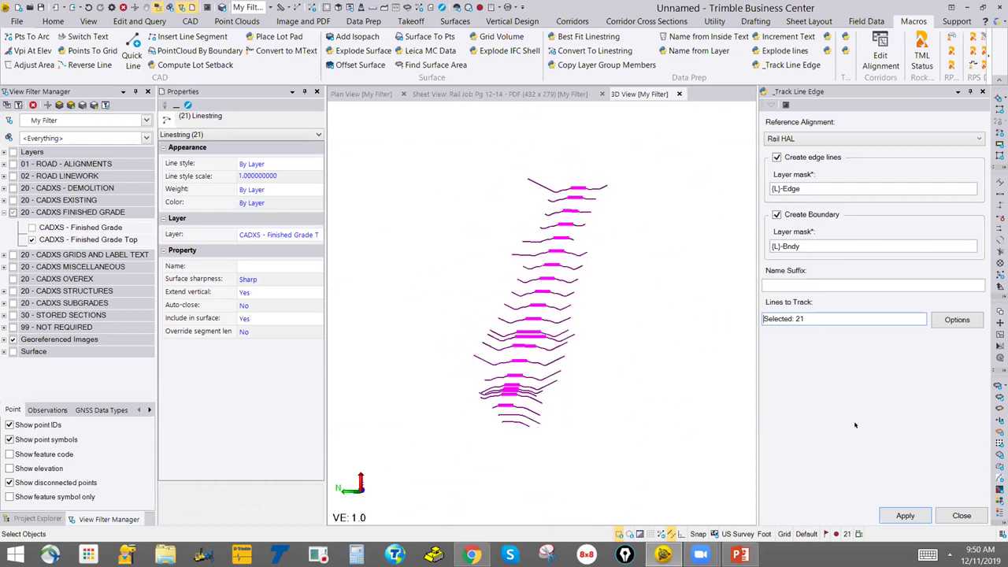
Generate edge and boundary lines from the 21 selected top segments.
{"action": "left_click", "coordinate": [904, 514]}
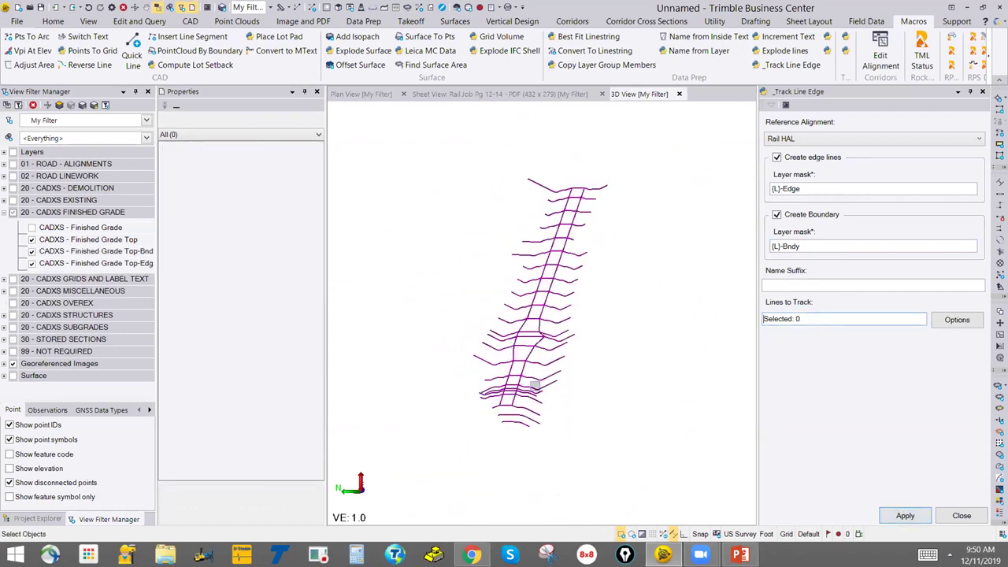
{"action": "scroll", "coordinate": [545, 230], "scroll_direction": "up", "scroll_amount": 2}
{"action": "scroll", "coordinate": [570, 230], "scroll_direction": "up", "scroll_amount": 3}
{"action": "left_click", "coordinate": [598, 205]}
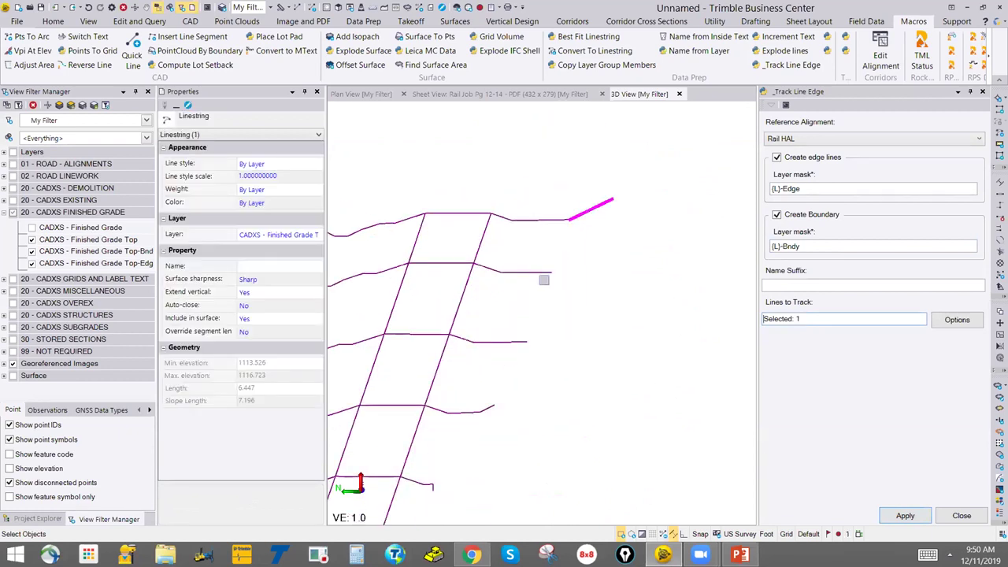
{"action": "middle_click_drag", "start_coordinate": [512, 388], "coordinate": [590, 315]}
{"action": "left_click", "coordinate": [576, 394]}
{"action": "middle_click_drag", "start_coordinate": [576, 394], "coordinate": [579, 163]}
Select a batch of edge linestrings and generate edge lines from them.
{"action": "left_click_drag", "start_coordinate": [565, 301], "coordinate": [558, 133]}
{"action": "middle_click_drag", "start_coordinate": [578, 315], "coordinate": [586, 302]}
{"action": "left_click_drag", "start_coordinate": [587, 302], "coordinate": [556, 157]}
{"action": "middle_click_drag", "start_coordinate": [556, 157], "coordinate": [580, 218]}
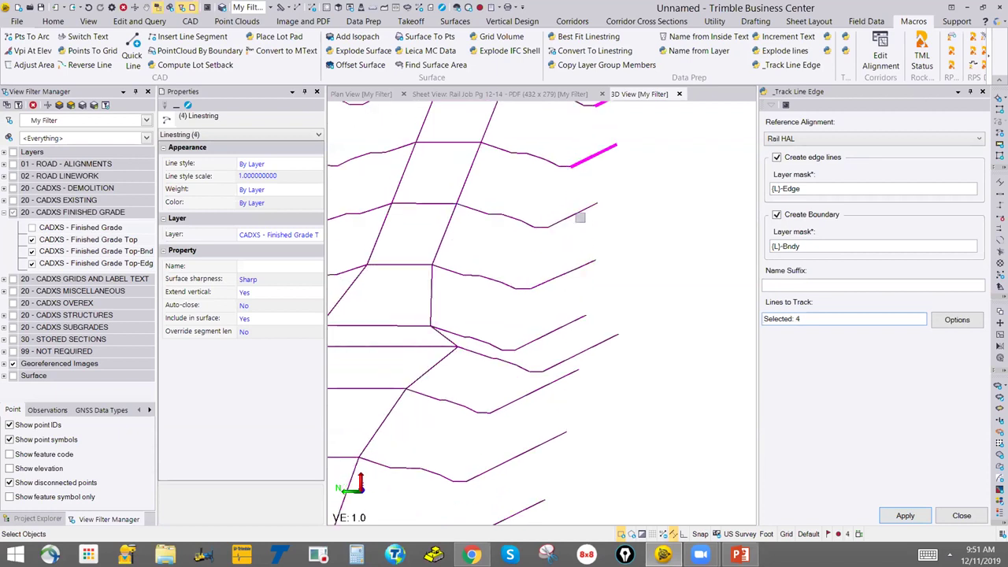
{"action": "left_click", "coordinate": [564, 323]}
{"action": "left_click", "coordinate": [594, 347]}
{"action": "left_click", "coordinate": [556, 380]}
{"action": "left_click", "coordinate": [536, 443]}
{"action": "middle_click_drag", "start_coordinate": [537, 443], "coordinate": [569, 342]}
{"action": "left_click", "coordinate": [560, 350]}
{"action": "left_click", "coordinate": [523, 404]}
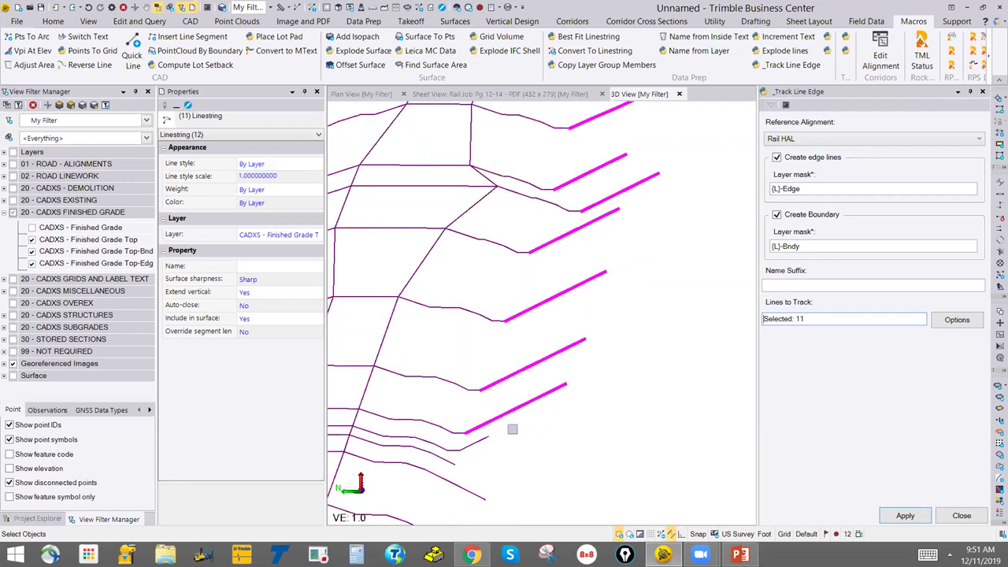
{"action": "left_click", "coordinate": [469, 441]}
{"action": "scroll", "coordinate": [532, 416], "scroll_direction": "down", "scroll_amount": 2}
{"action": "middle_click_drag", "start_coordinate": [585, 299], "coordinate": [555, 344]}
{"action": "left_click", "coordinate": [904, 514]}
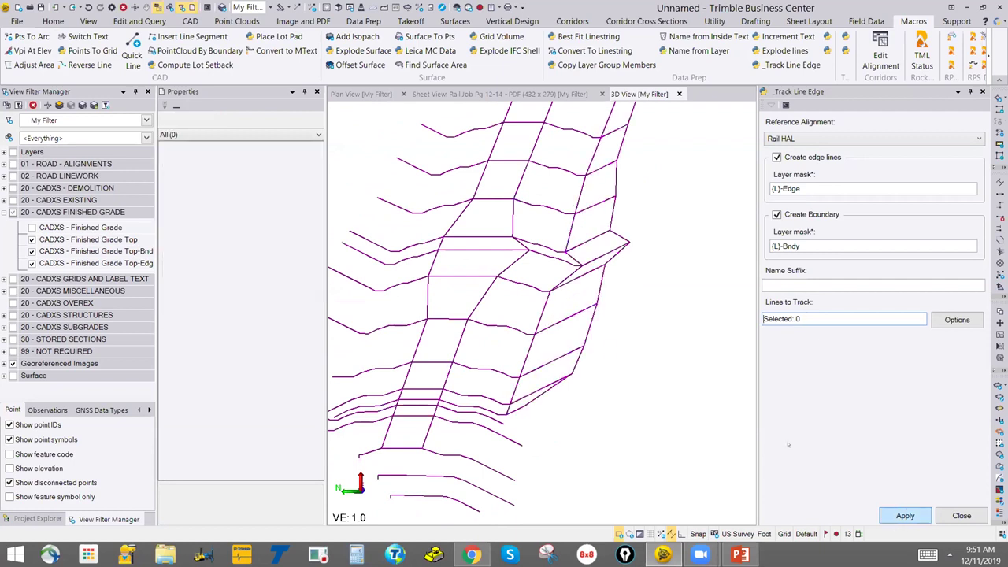
Select 15 short outer slope linestrings and generate their edge lines.
{"action": "middle_click_drag", "start_coordinate": [610, 218], "coordinate": [543, 268]}
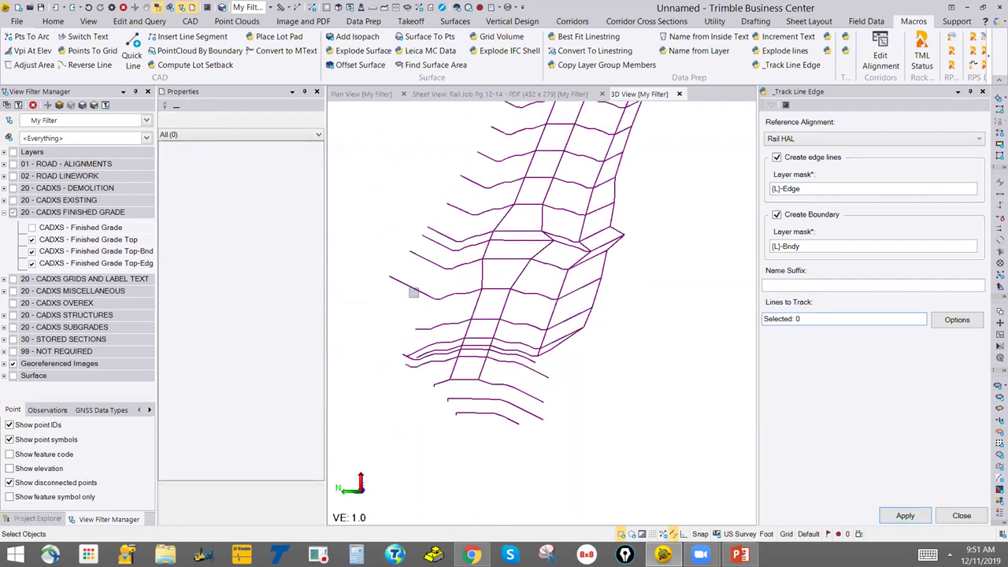
{"action": "left_click", "coordinate": [422, 293]}
{"action": "left_click", "coordinate": [429, 260]}
{"action": "left_click", "coordinate": [437, 241]}
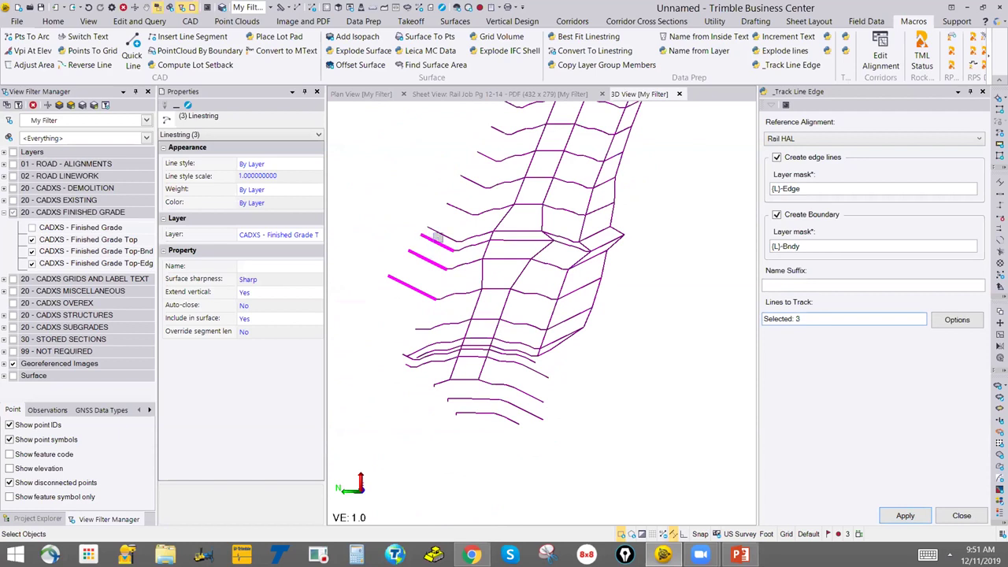
{"action": "left_click", "coordinate": [440, 233]}
{"action": "left_click", "coordinate": [460, 208]}
{"action": "left_click", "coordinate": [473, 181]}
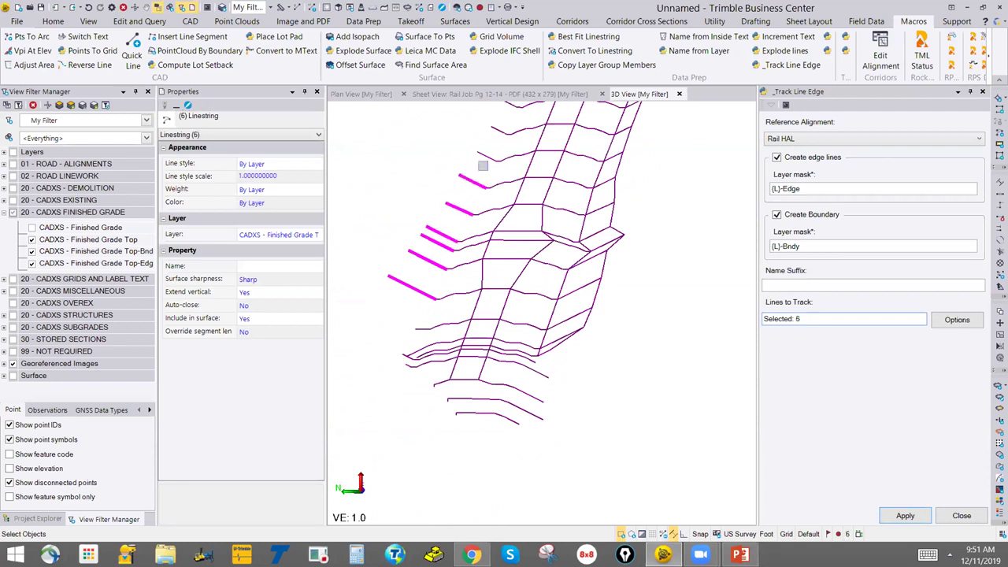
{"action": "left_click", "coordinate": [485, 156]}
{"action": "left_click", "coordinate": [500, 126]}
{"action": "middle_click_drag", "start_coordinate": [500, 126], "coordinate": [455, 233]}
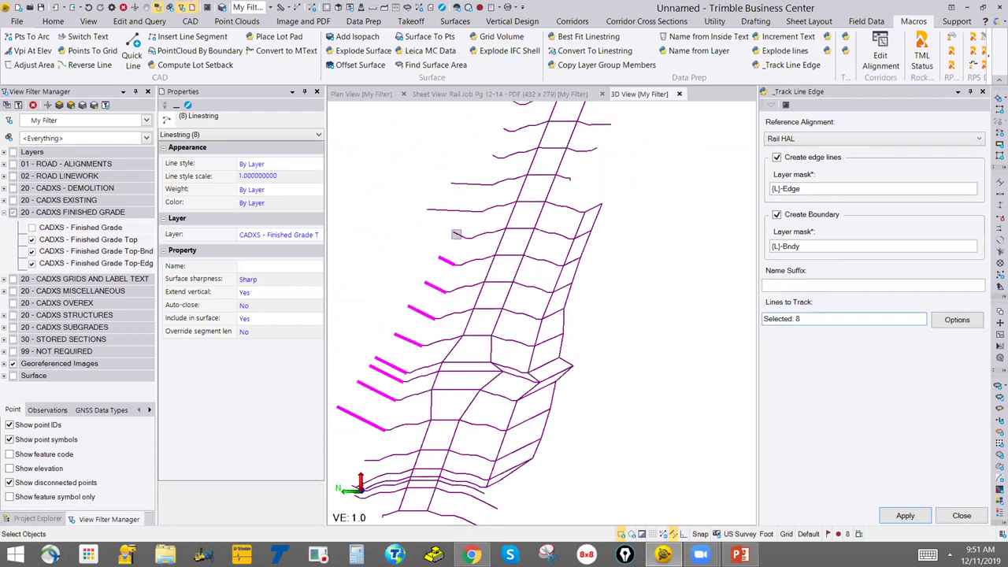
{"action": "mouse_move", "coordinate": [454, 234]}
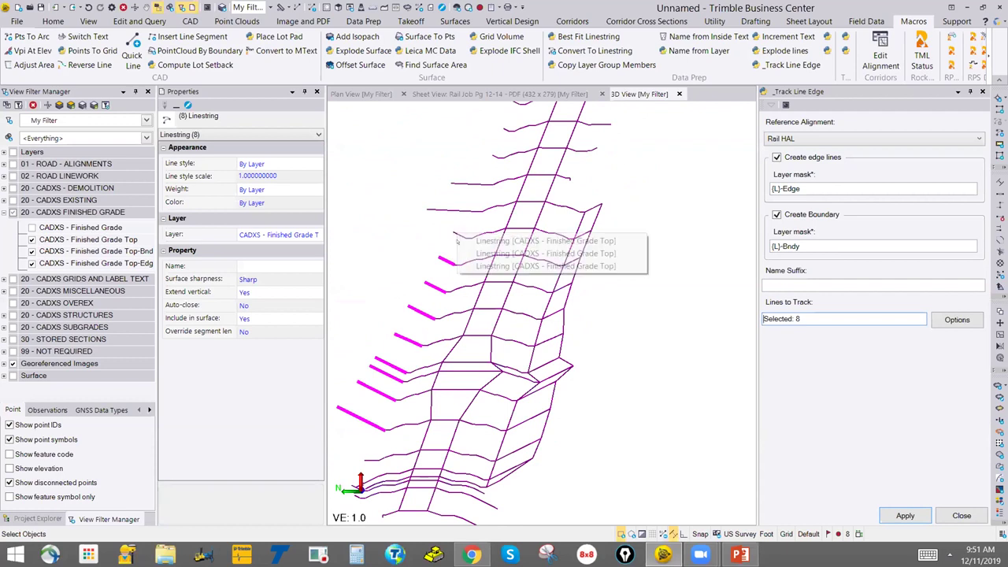
{"action": "scroll", "coordinate": [465, 235], "scroll_direction": "up", "scroll_amount": 3}
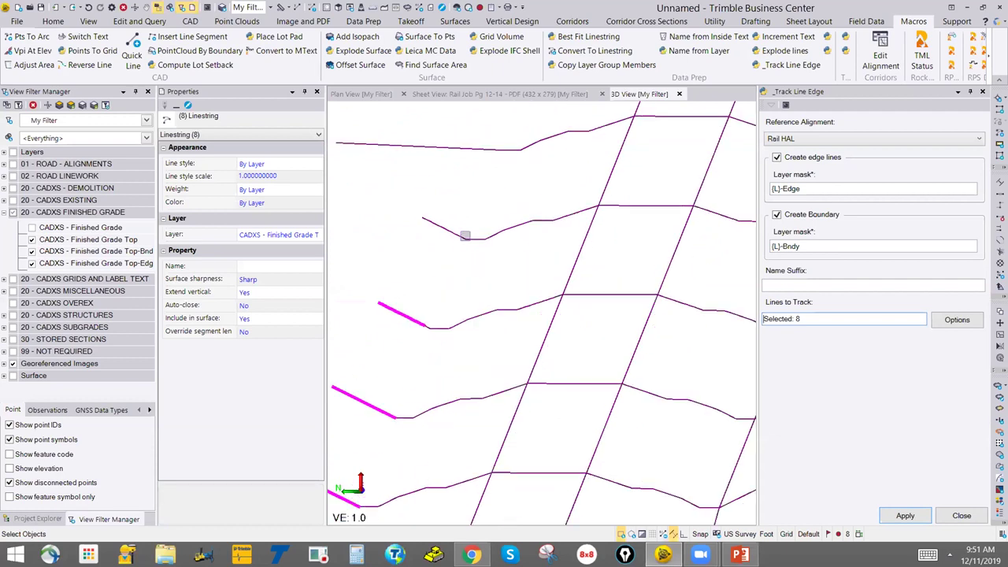
{"action": "left_click", "coordinate": [454, 230]}
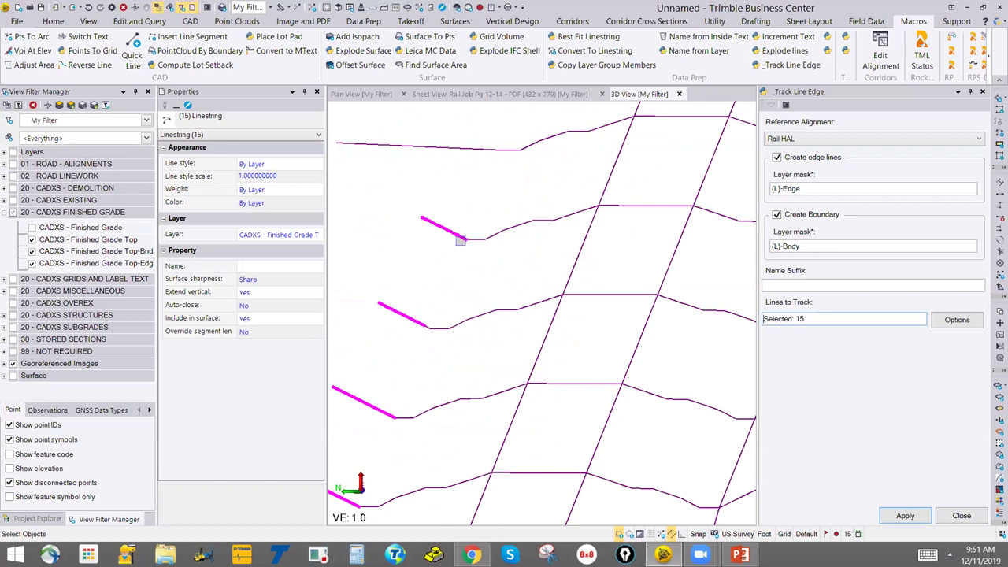
{"action": "scroll", "coordinate": [460, 241], "scroll_direction": "down", "scroll_amount": 5}
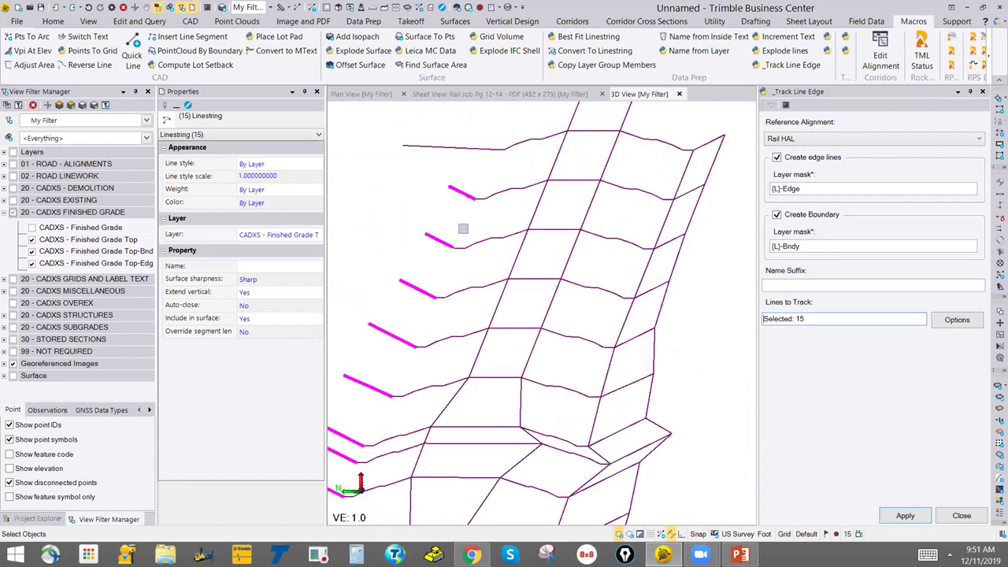
{"action": "scroll", "coordinate": [463, 229], "scroll_direction": "down", "scroll_amount": 3}
{"action": "left_click", "coordinate": [904, 515]}
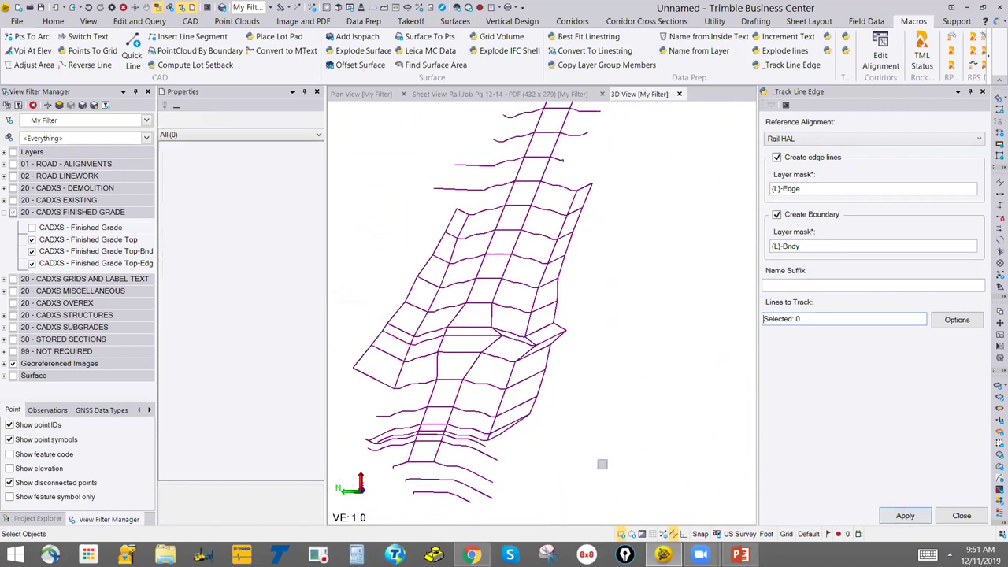
Select seven more outer linestrings, including the short end segment, and generate their edge lines.
{"action": "scroll", "coordinate": [473, 271], "scroll_direction": "down", "scroll_amount": 4}
{"action": "scroll", "coordinate": [476, 260], "scroll_direction": "up", "scroll_amount": 5}
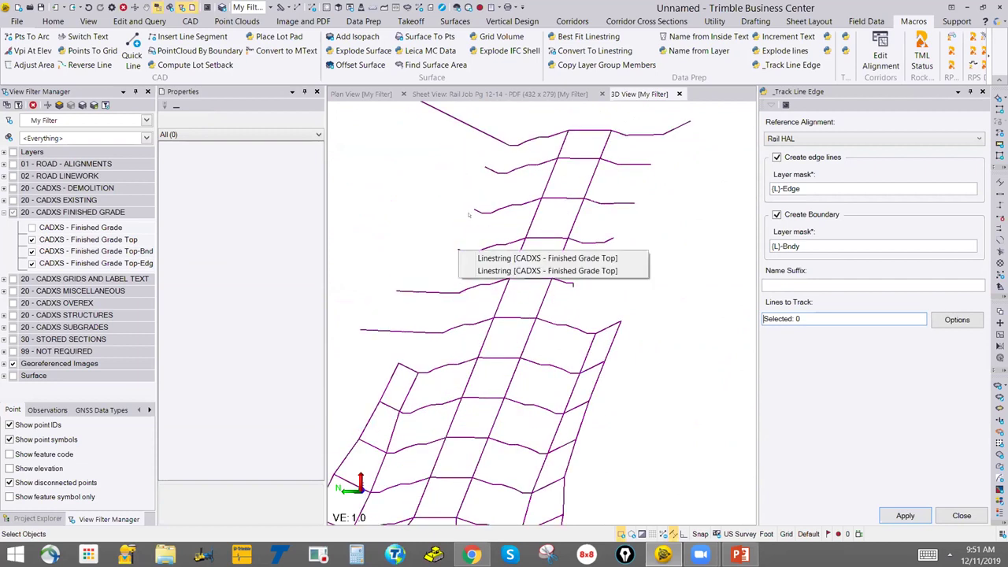
{"action": "left_click", "coordinate": [463, 252]}
{"action": "scroll", "coordinate": [468, 253], "scroll_direction": "up", "scroll_amount": 3}
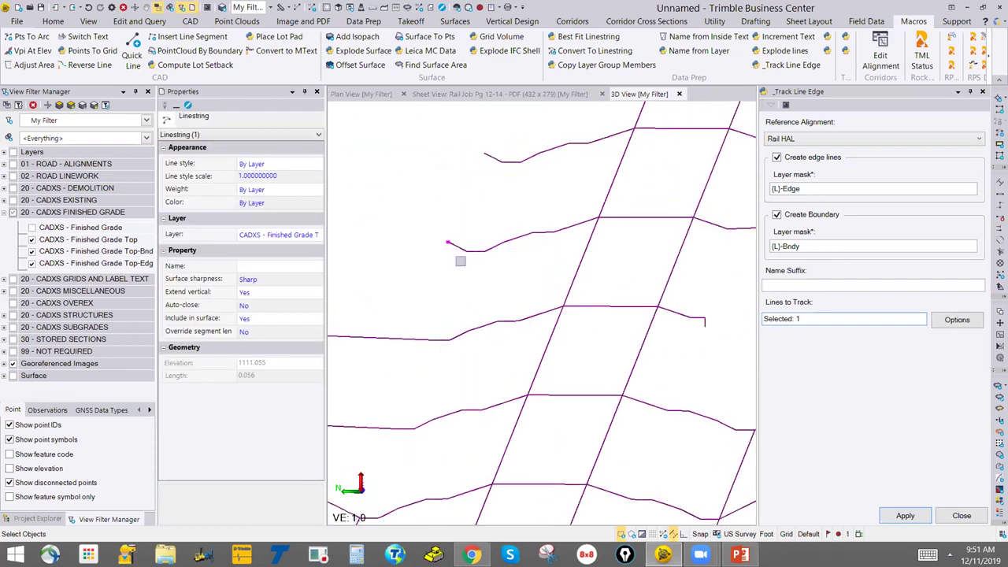
{"action": "left_click", "coordinate": [456, 244]}
{"action": "left_click", "coordinate": [476, 251], "text": "ctrl"}
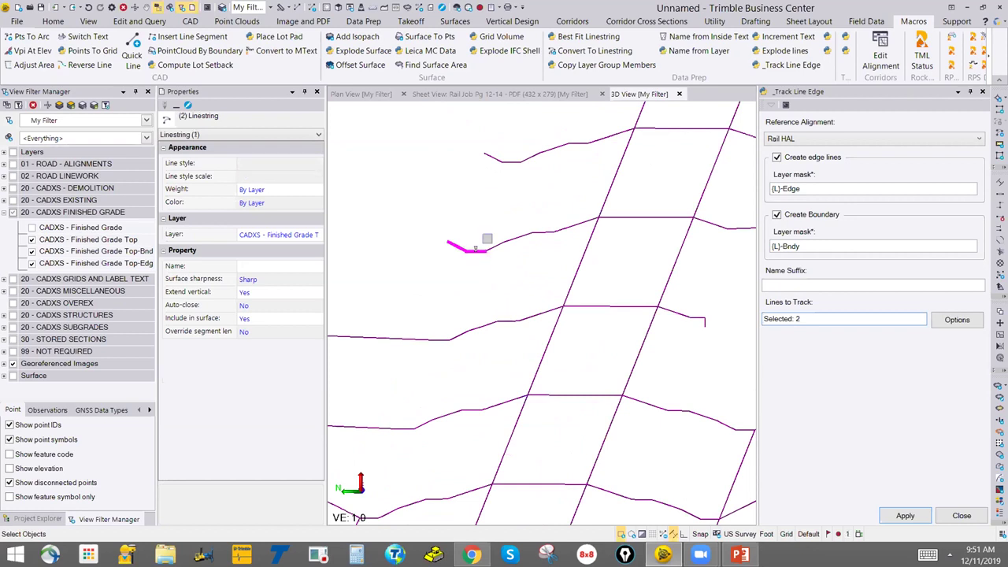
{"action": "left_click", "coordinate": [483, 149], "text": "ctrl"}
{"action": "middle_click_drag", "start_coordinate": [483, 150], "coordinate": [493, 228]}
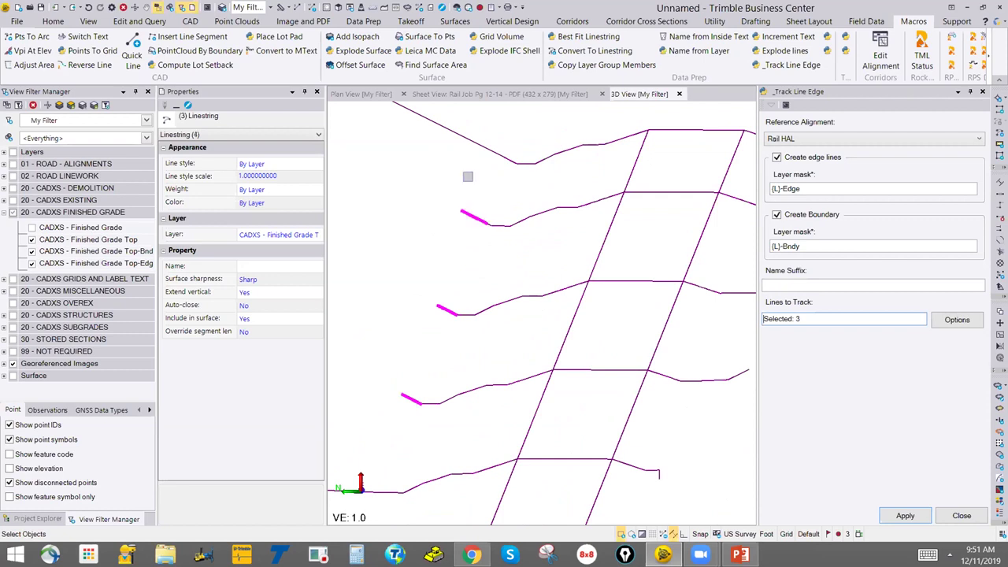
{"action": "left_click", "coordinate": [496, 153], "text": "ctrl"}
{"action": "left_click", "coordinate": [491, 223], "text": "ctrl"}
{"action": "scroll", "coordinate": [491, 223], "scroll_direction": "up", "scroll_amount": 1}
{"action": "scroll", "coordinate": [491, 224], "scroll_direction": "up", "scroll_amount": 1}
{"action": "left_click", "coordinate": [484, 219], "text": "ctrl"}
{"action": "scroll", "coordinate": [478, 219], "scroll_direction": "up", "scroll_amount": 1}
{"action": "scroll", "coordinate": [478, 219], "scroll_direction": "up", "scroll_amount": 1}
{"action": "left_click", "coordinate": [485, 217], "text": "ctrl"}
{"action": "scroll", "coordinate": [498, 260], "scroll_direction": "down", "scroll_amount": 4}
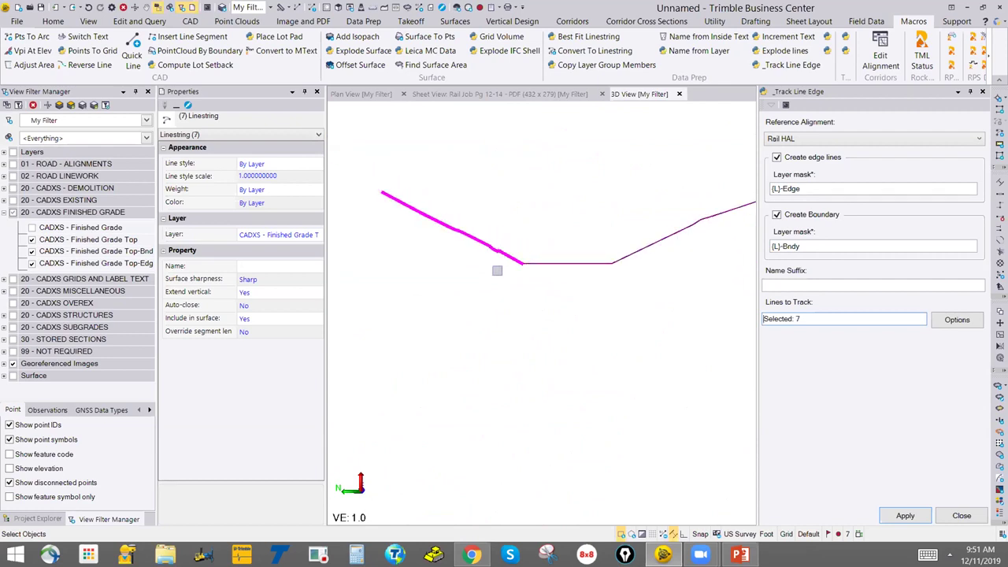
{"action": "left_click", "coordinate": [904, 515]}
Close the Track Line Edge tool and launch Quick Line from the command list.
{"action": "scroll", "coordinate": [519, 331], "scroll_direction": "down", "scroll_amount": 3}
{"action": "scroll", "coordinate": [510, 353], "scroll_direction": "up", "scroll_amount": 3}
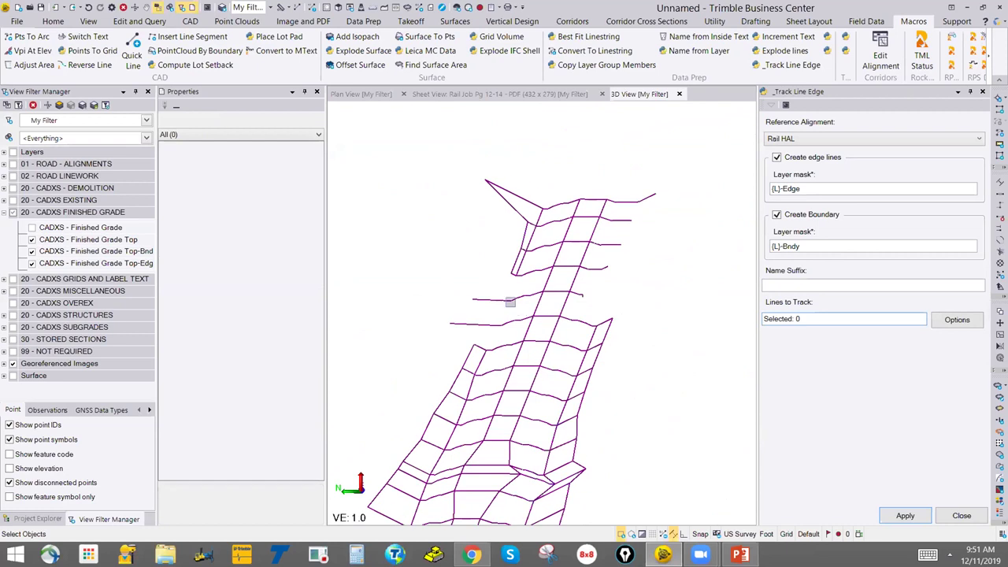
{"action": "scroll", "coordinate": [619, 240], "scroll_direction": "down", "scroll_amount": 2}
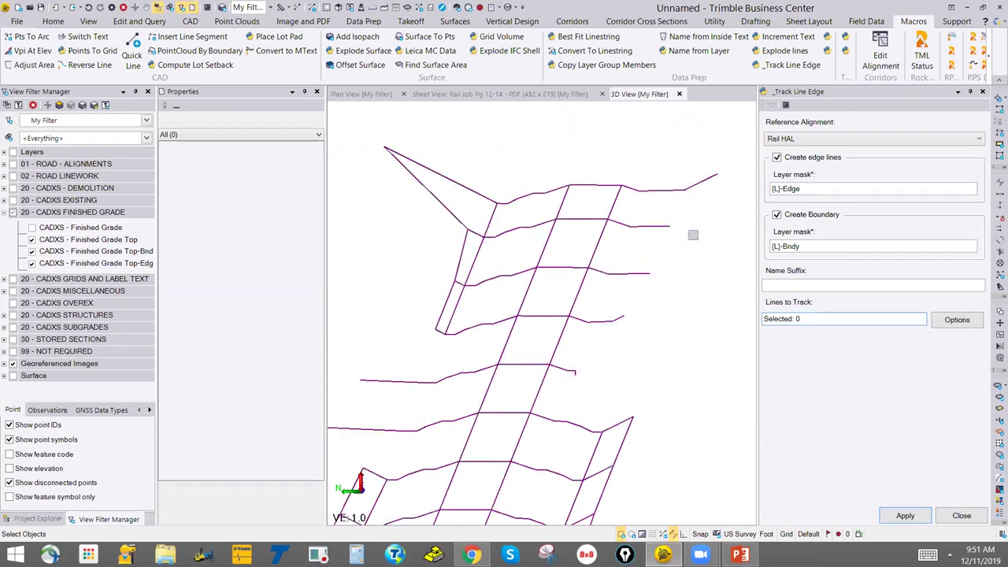
{"action": "left_click", "coordinate": [962, 516]}
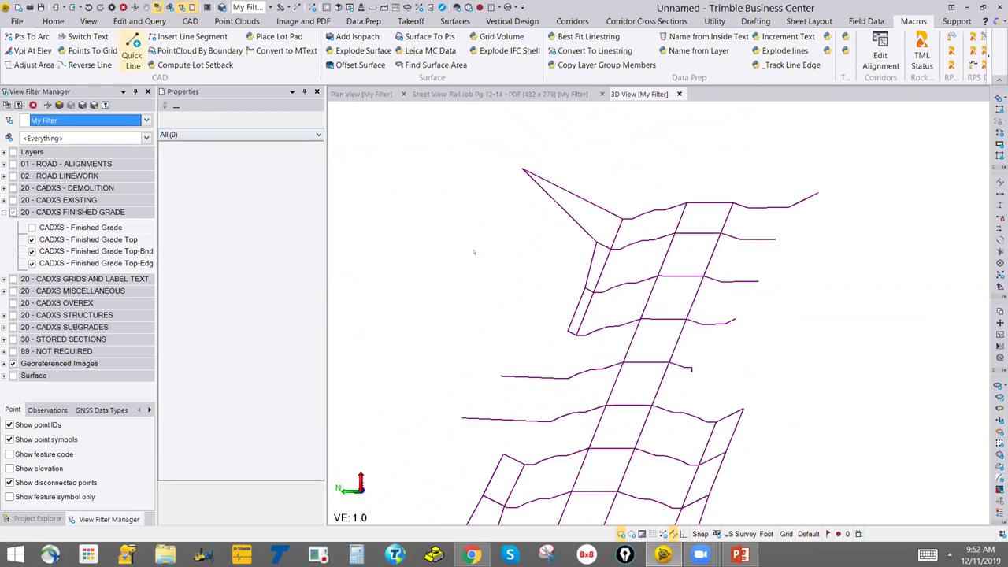
{"action": "key", "text": "space"}
{"action": "left_click", "coordinate": [851, 150]}
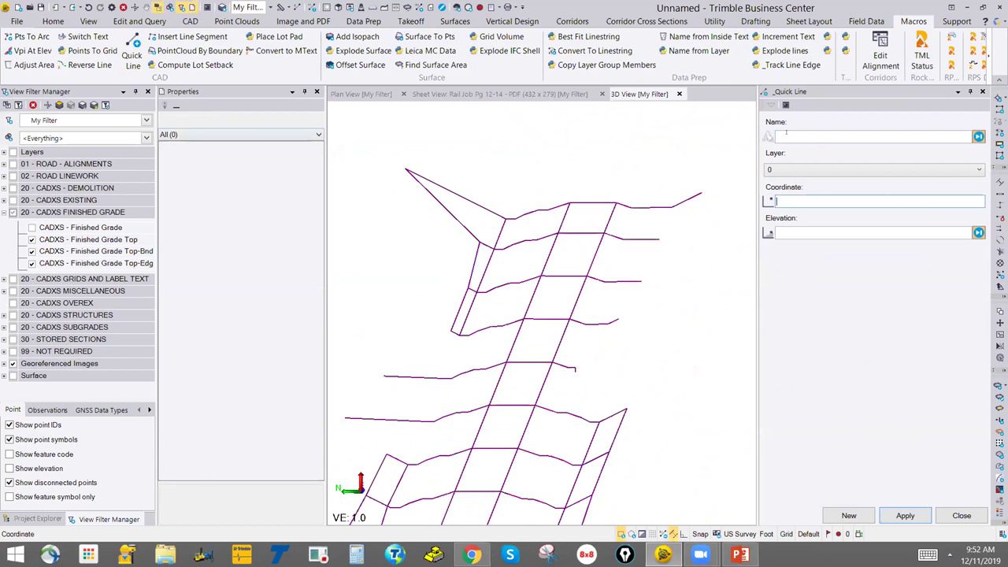
Set the Quick Line layer to CADXS - Finished Grade Top by picking an existing line.
{"action": "left_click", "coordinate": [785, 171]}
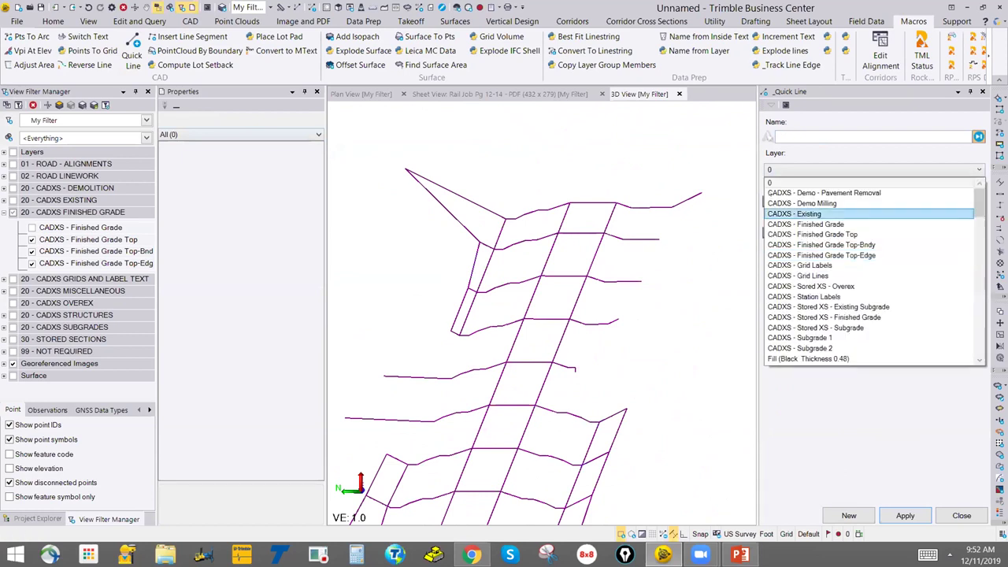
{"action": "left_click", "coordinate": [795, 181]}
{"action": "left_click", "coordinate": [676, 201]}
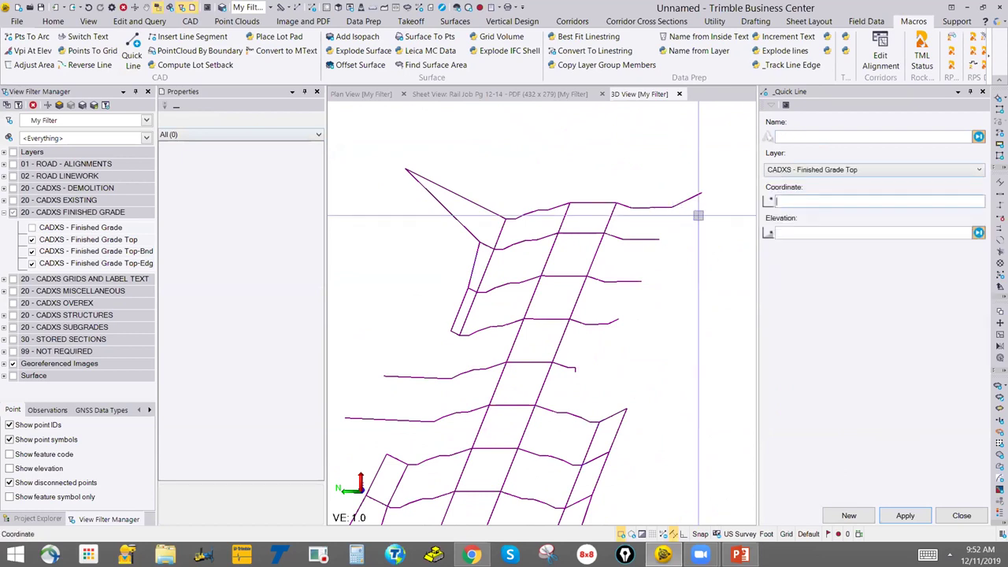
{"action": "scroll", "coordinate": [614, 259], "scroll_direction": "up", "scroll_amount": 3}
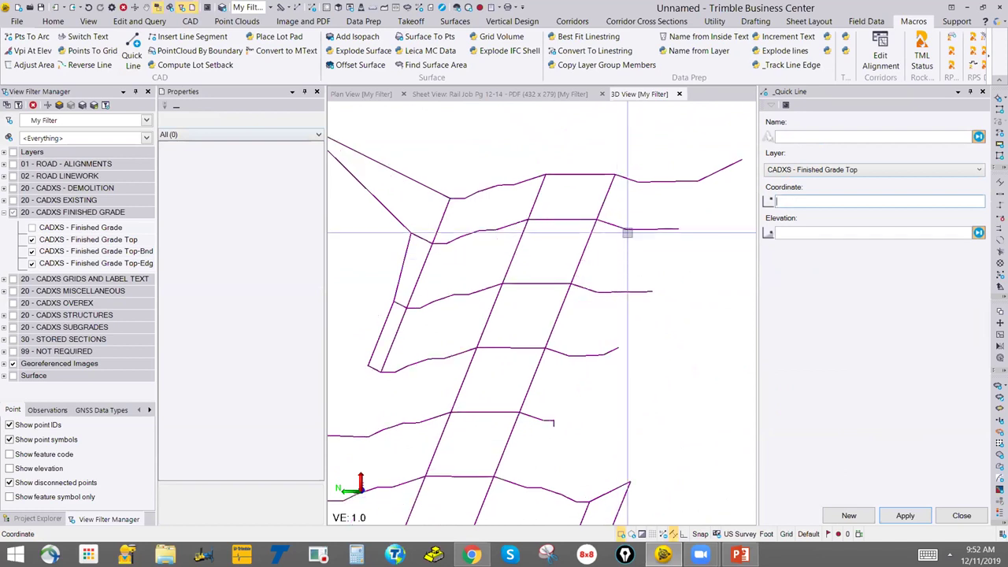
Draw a six-vertex line down the corridor across the cross-sections, then close Quick Line.
{"action": "left_click", "coordinate": [638, 181]}
{"action": "left_click", "coordinate": [626, 228]}
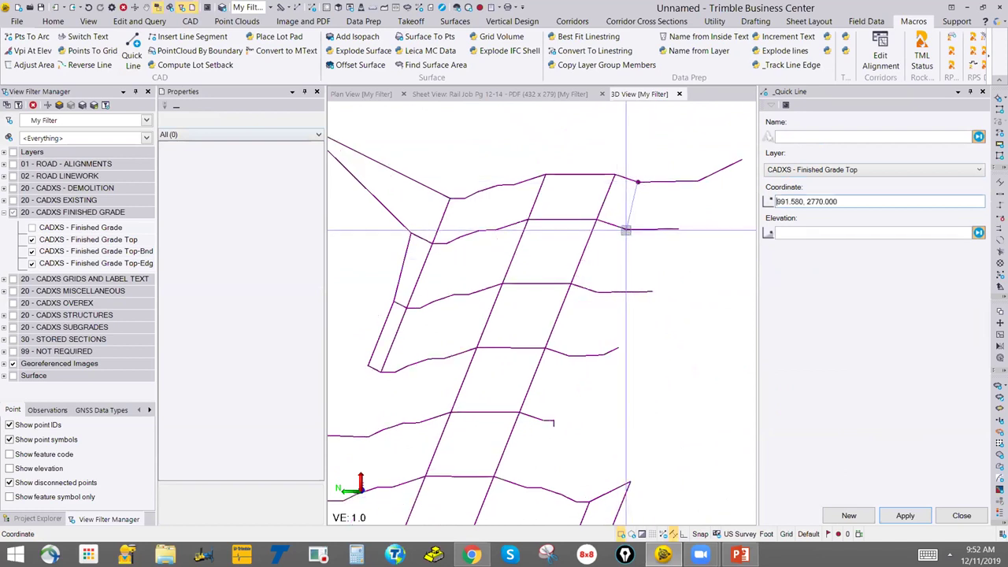
{"action": "left_click", "coordinate": [598, 292]}
{"action": "left_click", "coordinate": [570, 354]}
{"action": "middle_click_drag", "start_coordinate": [580, 431], "coordinate": [645, 372]}
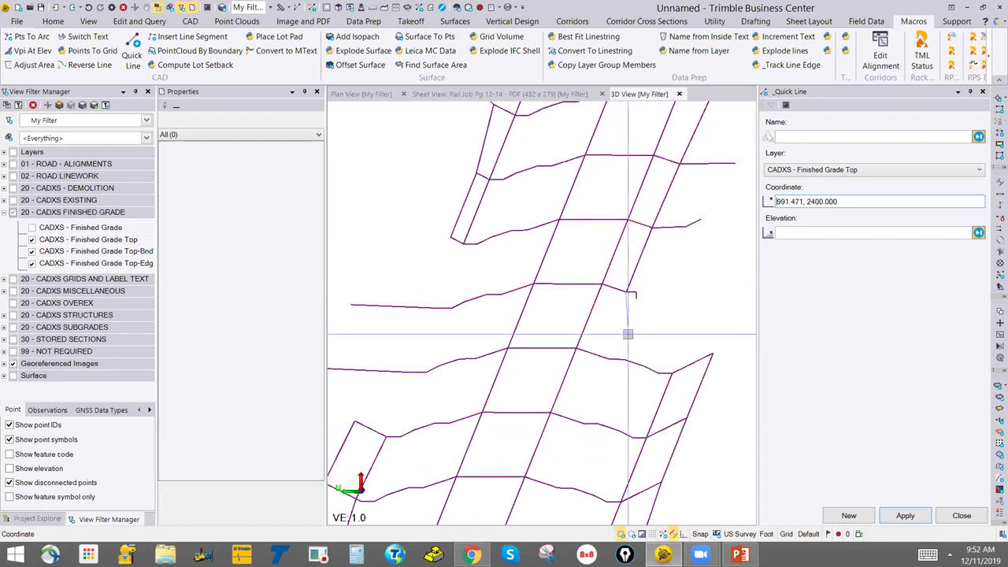
{"action": "left_click", "coordinate": [585, 418]}
{"action": "middle_click_drag", "start_coordinate": [585, 418], "coordinate": [656, 241]}
{"action": "left_click", "coordinate": [593, 334]}
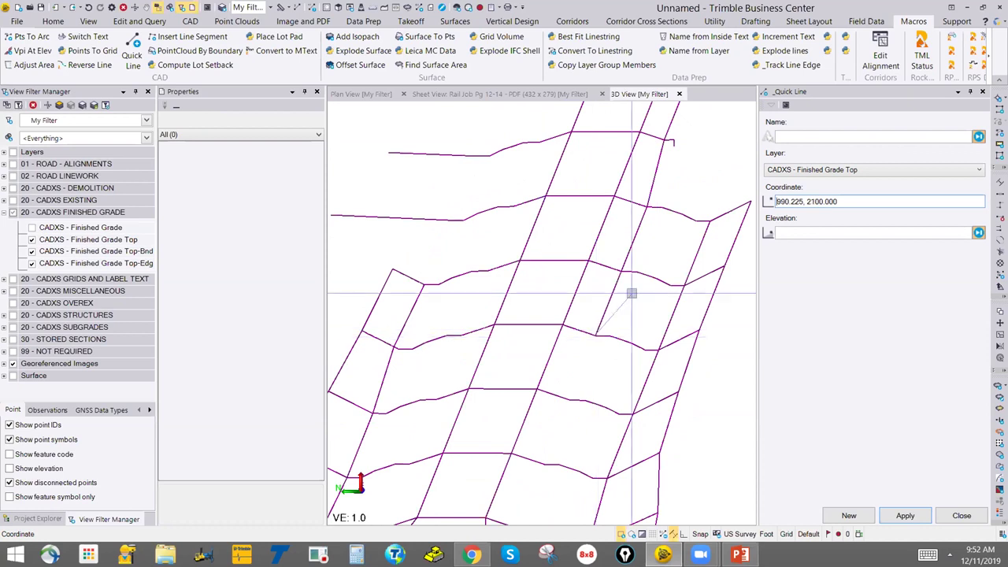
{"action": "scroll", "coordinate": [603, 363], "scroll_direction": "down", "scroll_amount": 4}
{"action": "scroll", "coordinate": [585, 384], "scroll_direction": "down", "scroll_amount": 2}
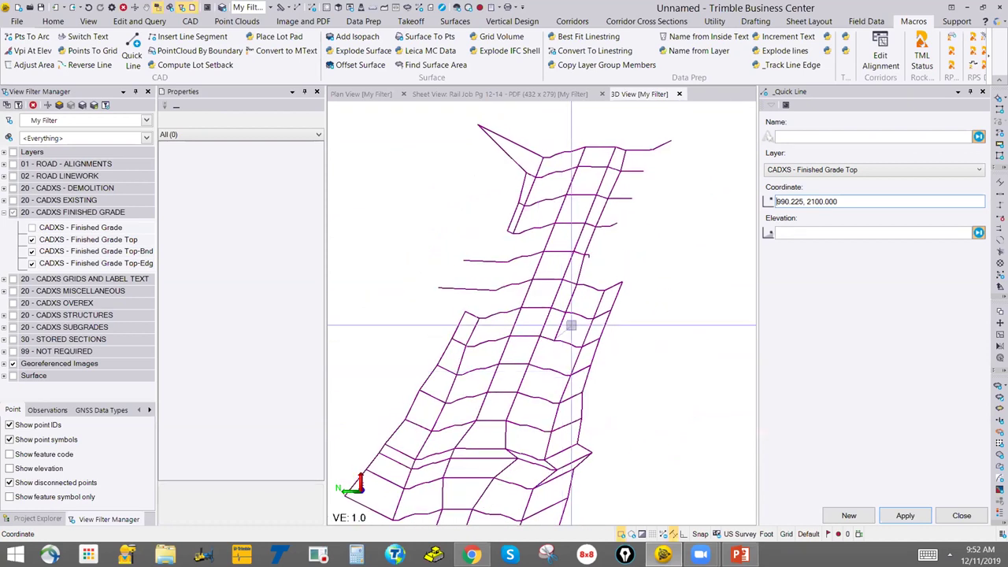
{"action": "scroll", "coordinate": [566, 313], "scroll_direction": "down", "scroll_amount": 2}
{"action": "scroll", "coordinate": [567, 323], "scroll_direction": "down", "scroll_amount": 1}
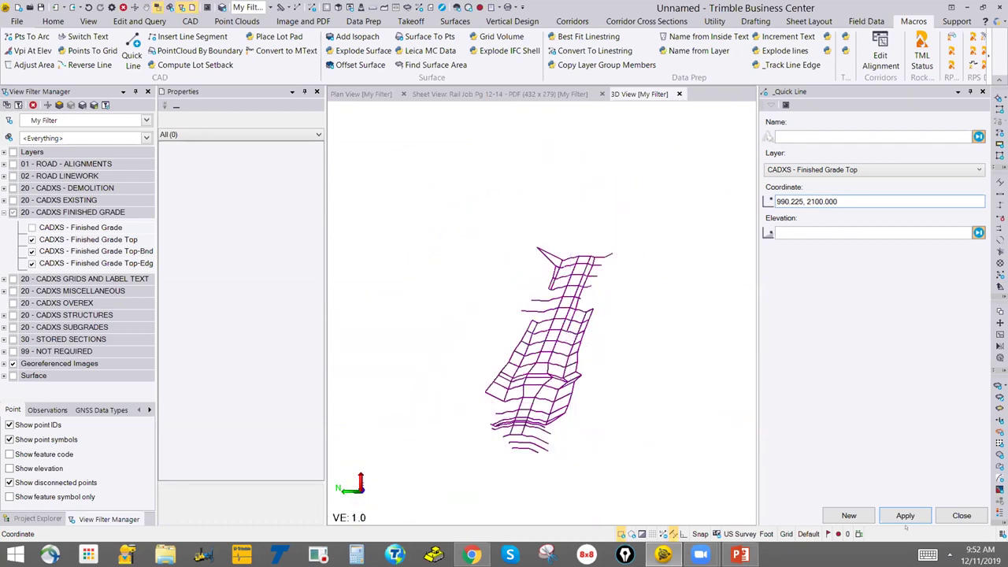
{"action": "left_click", "coordinate": [961, 514]}
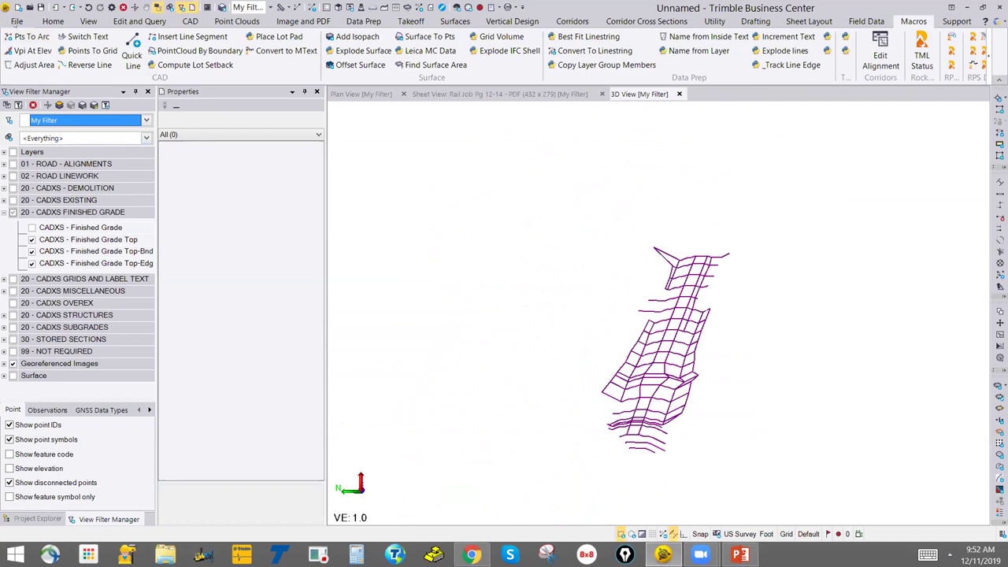
Open 'Rail Sections Example - Completed Project' from Desktop > BB - Power Hour Dec without saving the current project.
{"action": "left_click", "coordinate": [16, 21]}
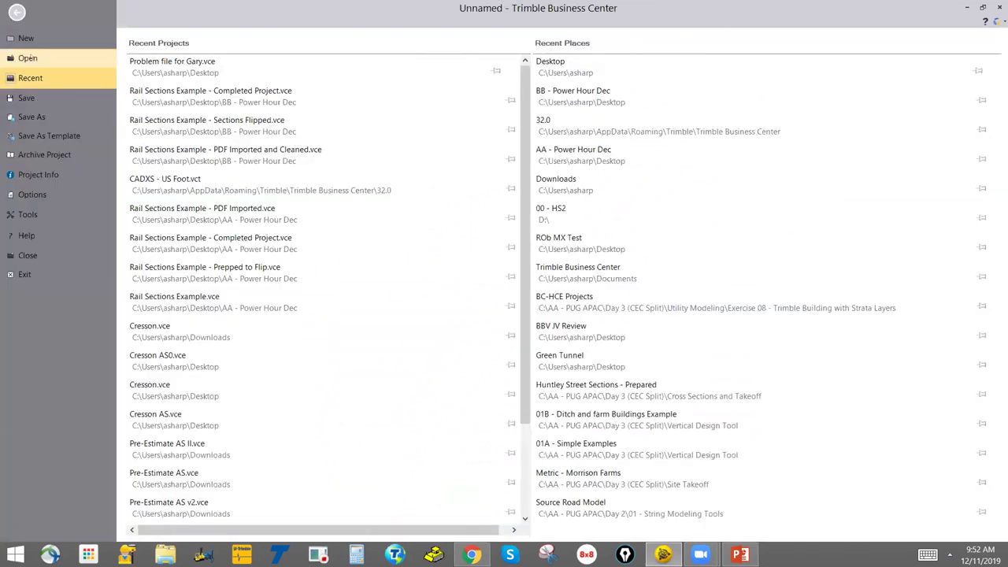
{"action": "key", "text": "Escape"}
{"action": "key", "text": "ctrl+o"}
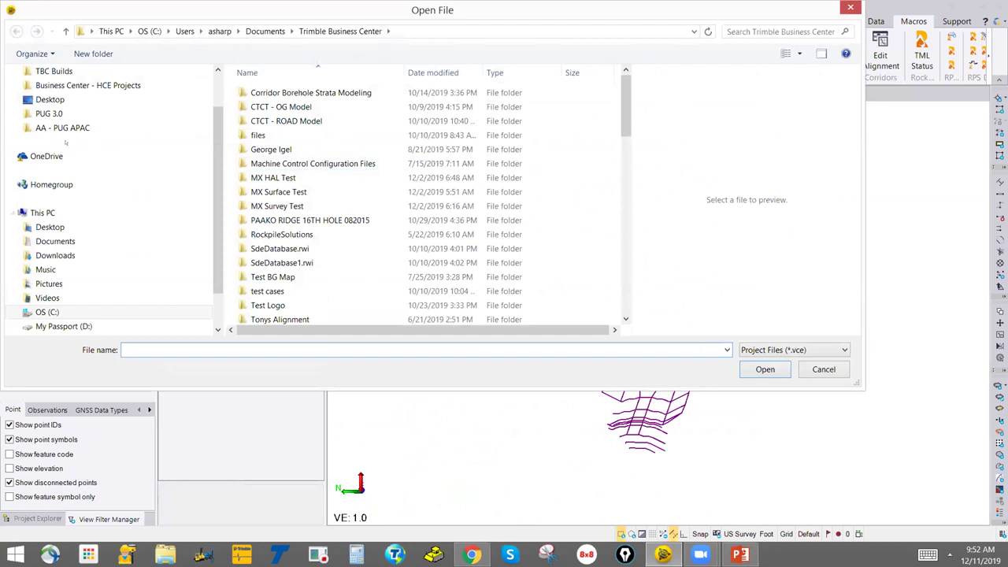
{"action": "left_click", "coordinate": [49, 227]}
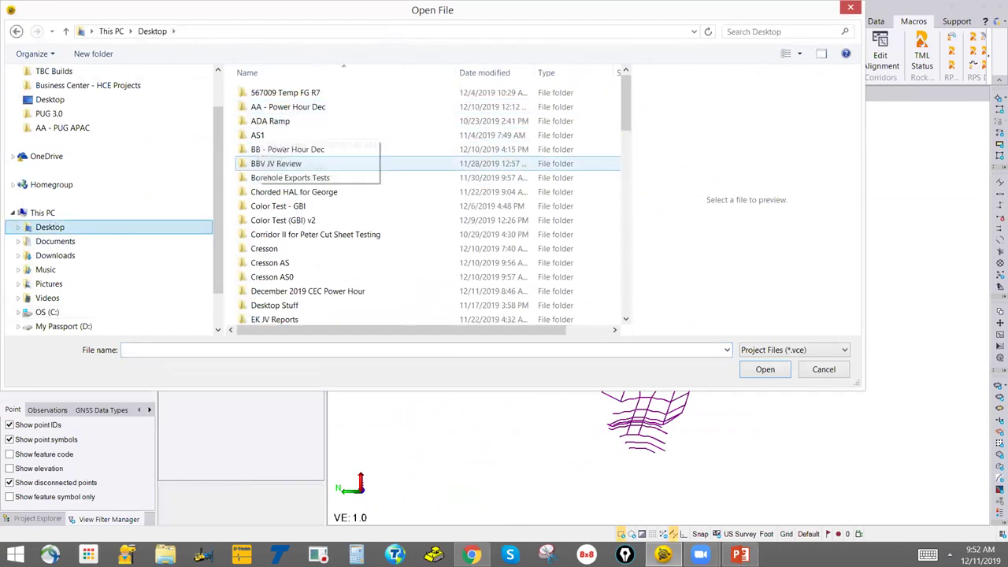
{"action": "double_click", "coordinate": [298, 148]}
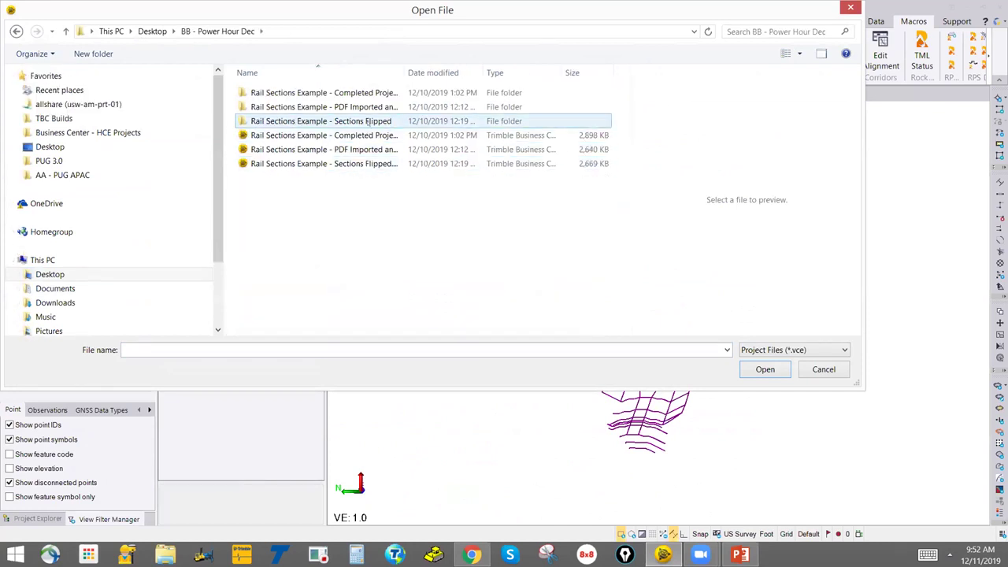
{"action": "left_click", "coordinate": [367, 135]}
{"action": "double_click", "coordinate": [367, 135]}
{"action": "left_click", "coordinate": [565, 293]}
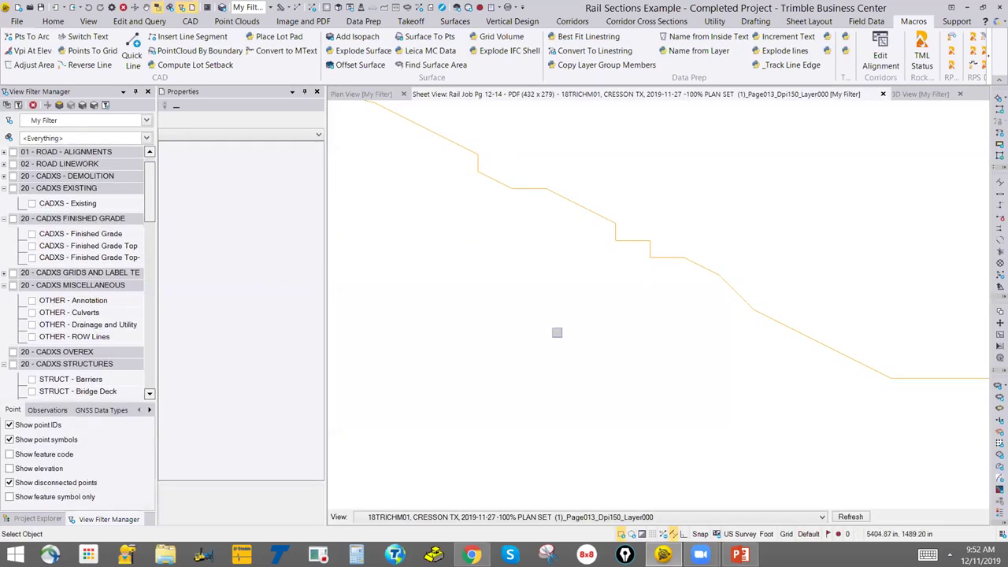
Close the completed project's PDF sheet view.
{"action": "scroll", "coordinate": [540, 305], "scroll_direction": "down", "scroll_amount": 6}
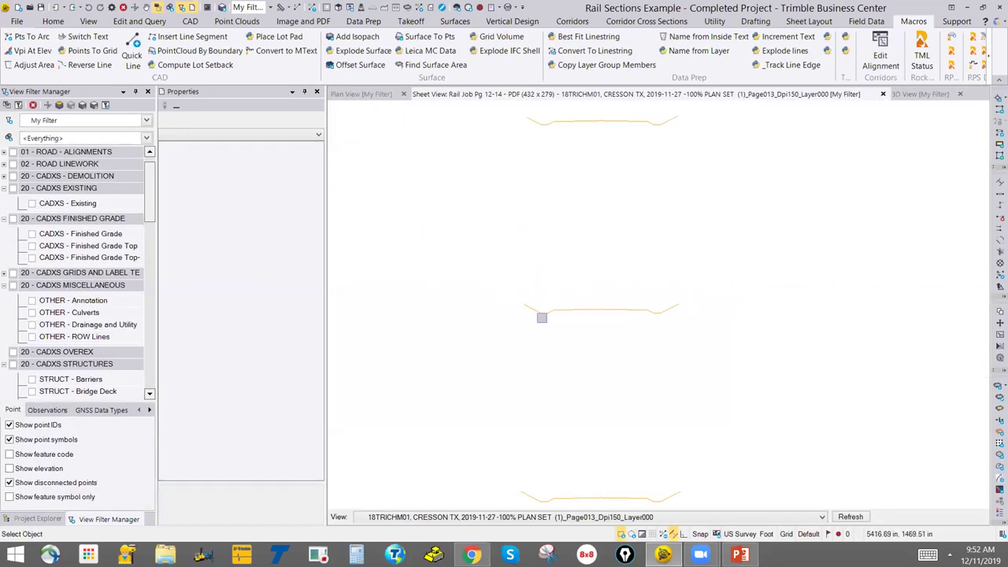
{"action": "scroll", "coordinate": [540, 314], "scroll_direction": "down", "scroll_amount": 5}
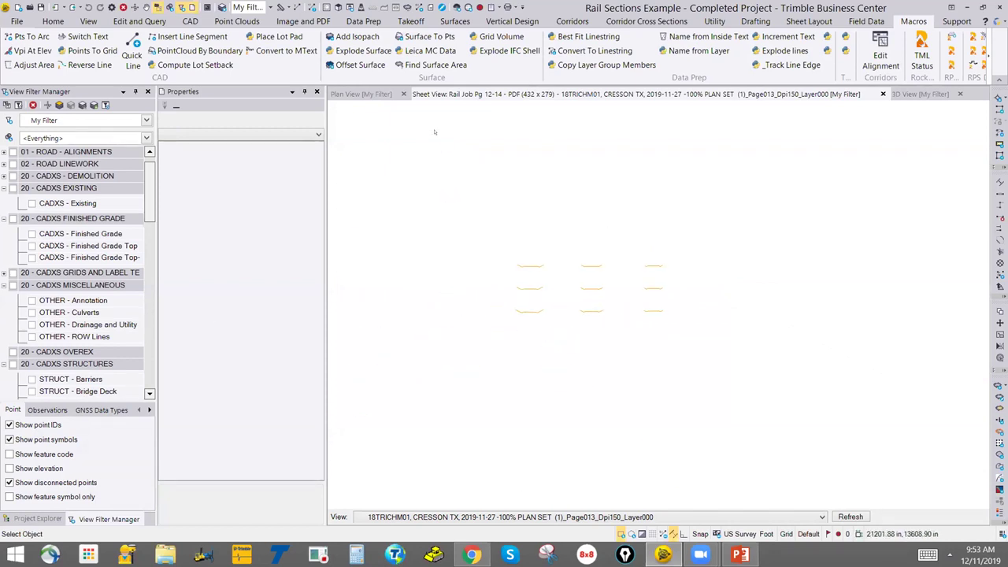
{"action": "left_click", "coordinate": [883, 94]}
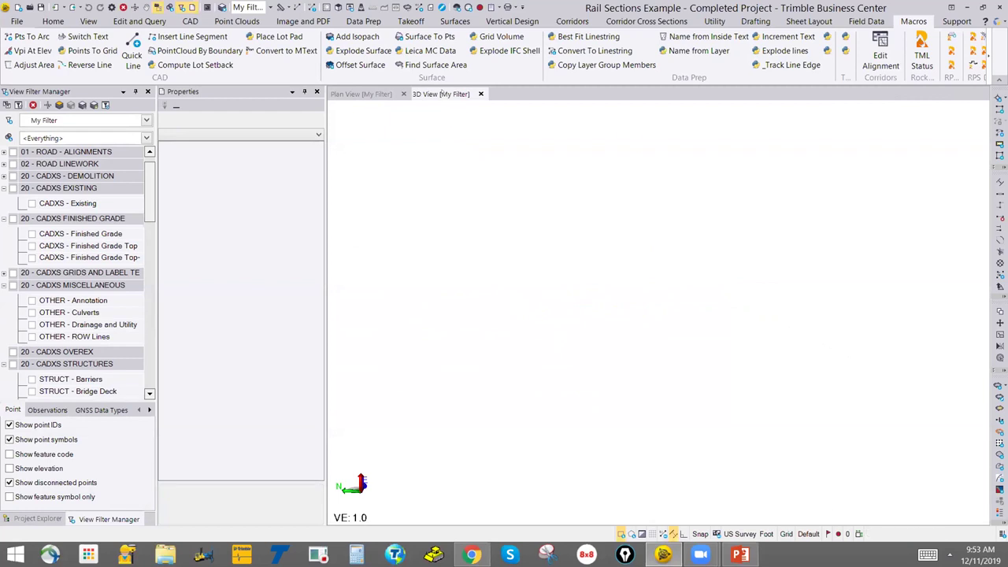
Orbit the 3D view to see the corridor bend and hide the Existing Grade surface.
{"action": "scroll", "coordinate": [140, 159], "scroll_direction": "up", "scroll_amount": 1}
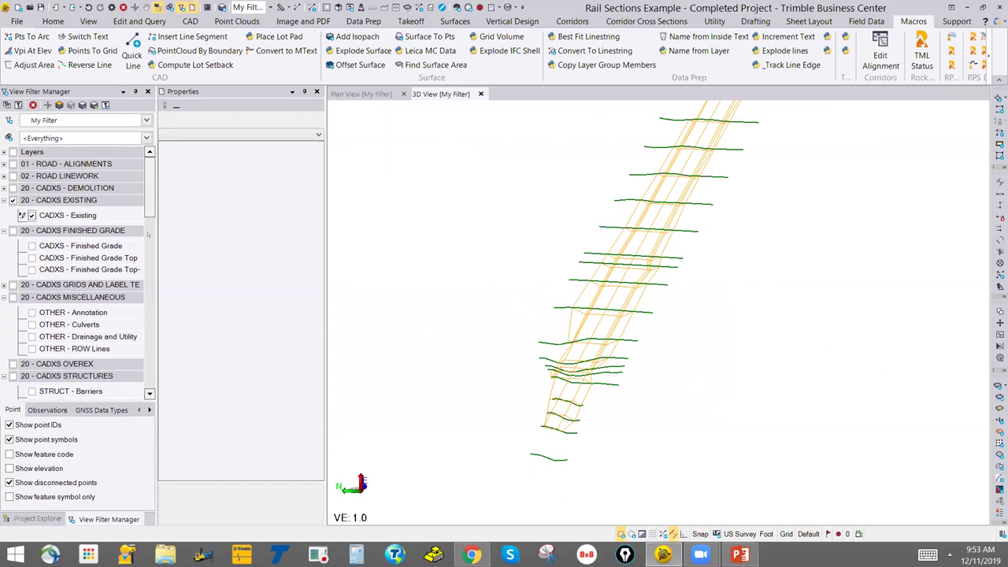
{"action": "left_click_drag", "start_coordinate": [150, 180], "coordinate": [154, 359]}
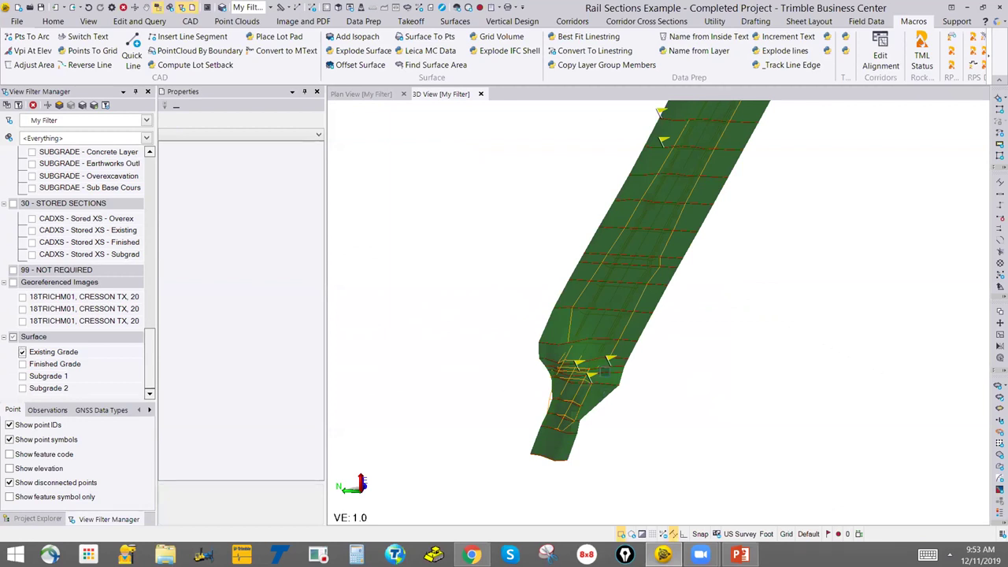
{"action": "middle_click_drag", "start_coordinate": [597, 385], "coordinate": [622, 230]}
{"action": "scroll", "coordinate": [613, 246], "scroll_direction": "down", "scroll_amount": 4}
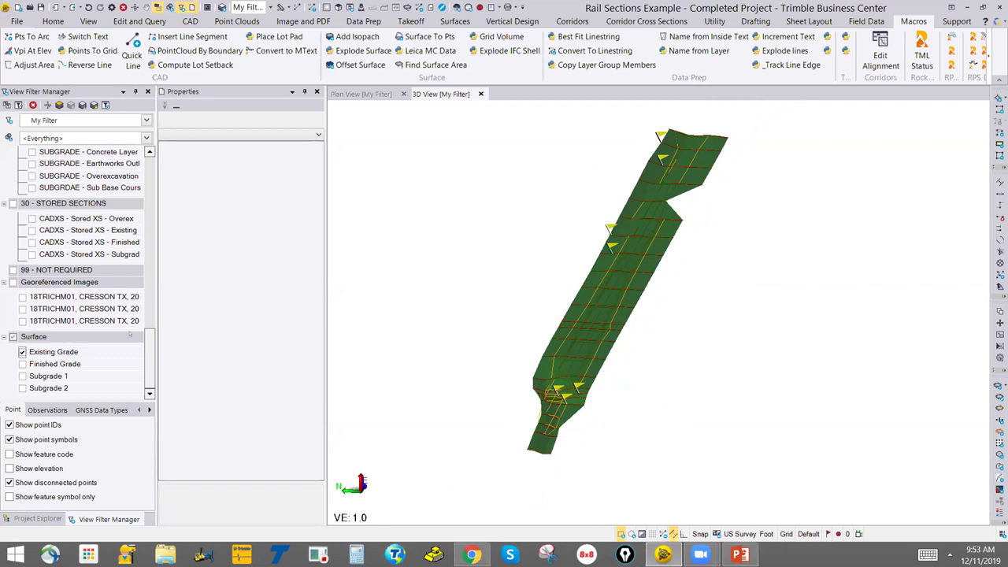
{"action": "left_click", "coordinate": [22, 352]}
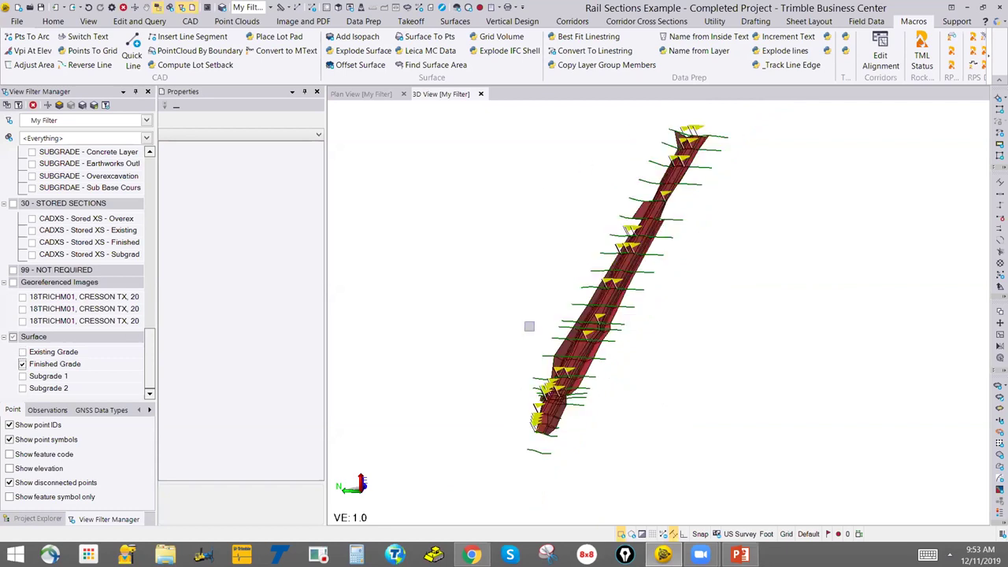
Zoom and move along the corridor to inspect the Finished Grade surface in 3D.
{"action": "scroll", "coordinate": [543, 370], "scroll_direction": "up", "scroll_amount": 5}
{"action": "scroll", "coordinate": [551, 353], "scroll_direction": "up", "scroll_amount": 4}
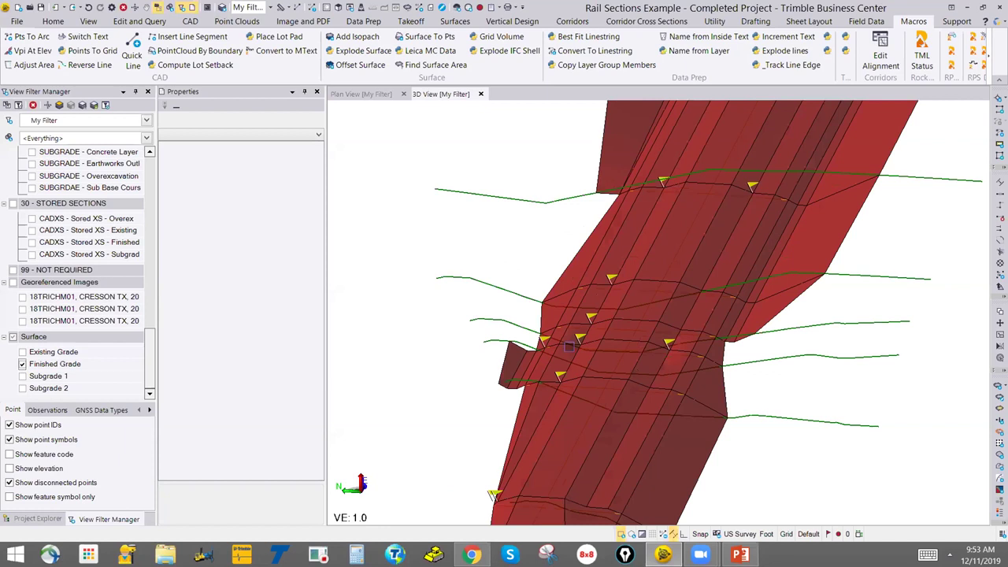
{"action": "scroll", "coordinate": [565, 372], "scroll_direction": "down", "scroll_amount": 5}
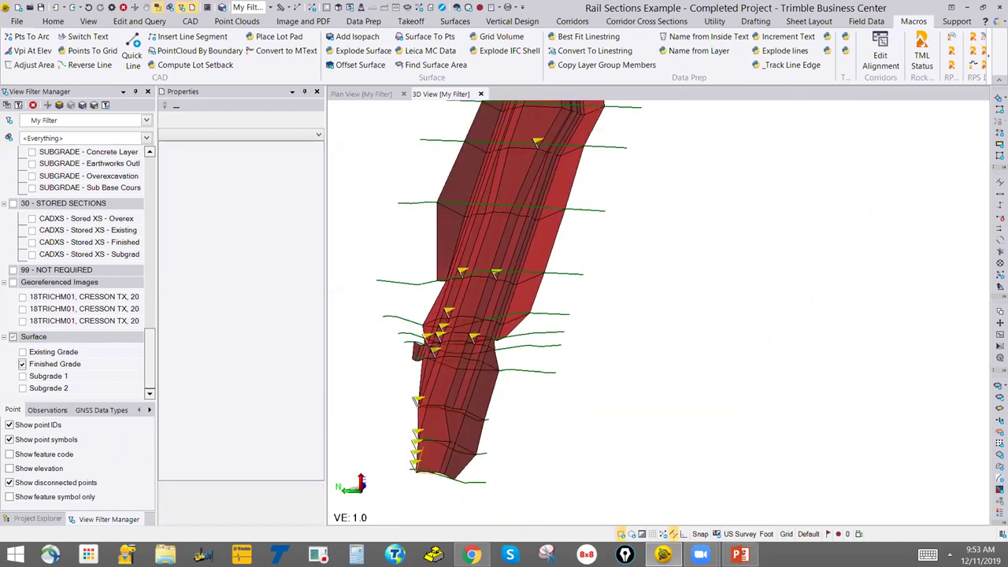
{"action": "scroll", "coordinate": [638, 187], "scroll_direction": "up", "scroll_amount": 4}
{"action": "scroll", "coordinate": [638, 187], "scroll_direction": "down", "scroll_amount": 2}
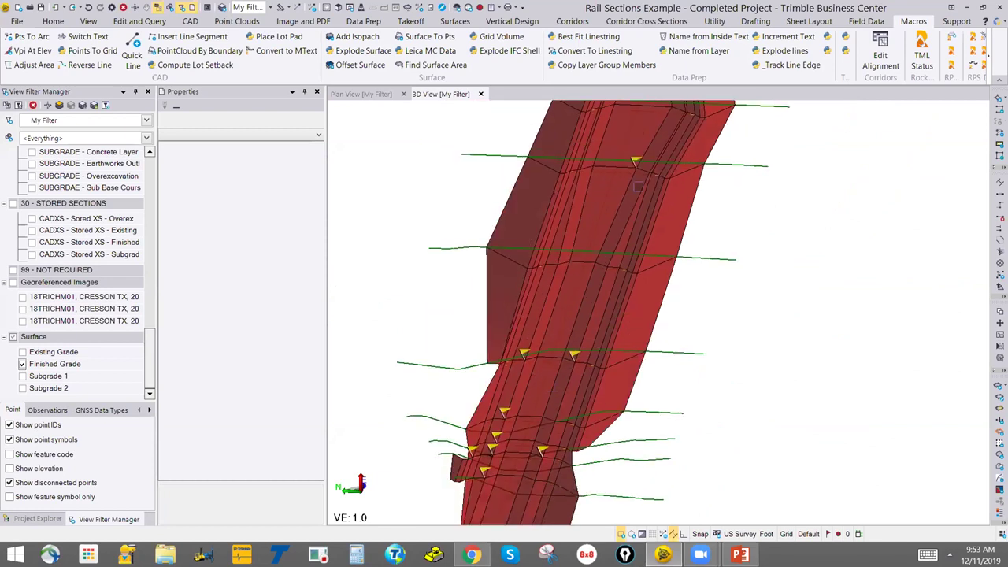
{"action": "scroll", "coordinate": [637, 187], "scroll_direction": "up", "scroll_amount": 2}
{"action": "middle_click_drag", "start_coordinate": [638, 186], "coordinate": [628, 233]}
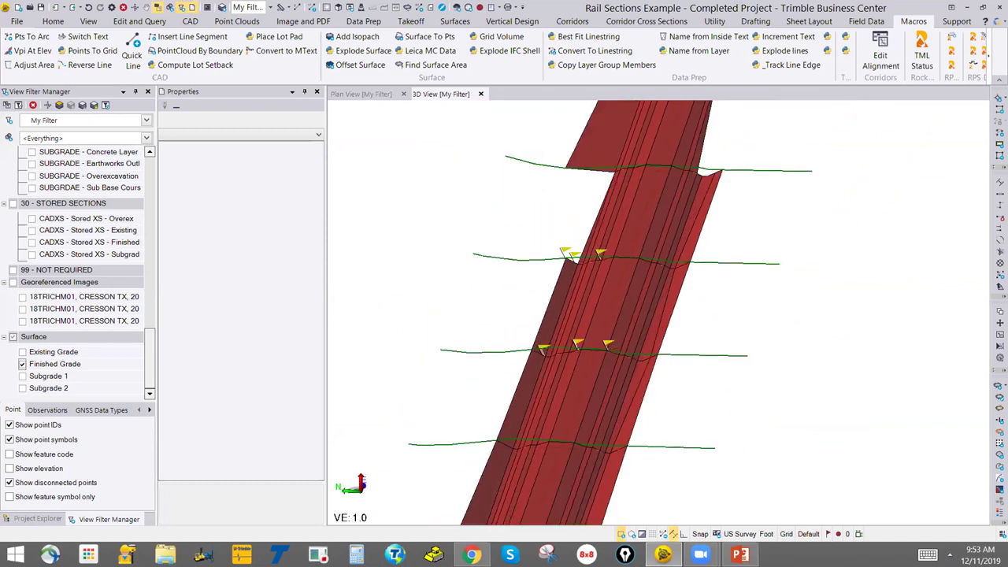
{"action": "scroll", "coordinate": [583, 205], "scroll_direction": "up", "scroll_amount": 3}
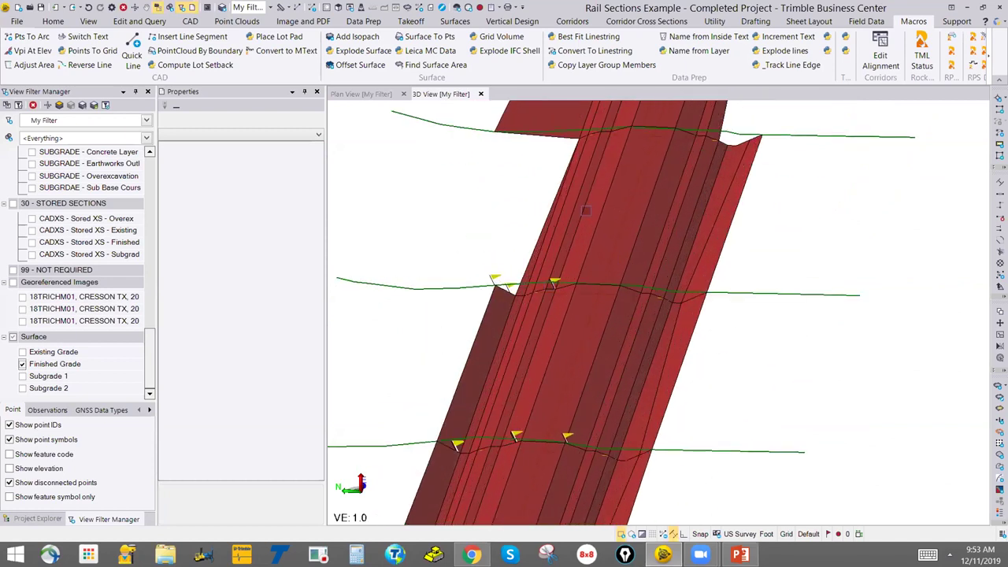
{"action": "scroll", "coordinate": [693, 302], "scroll_direction": "up", "scroll_amount": 2}
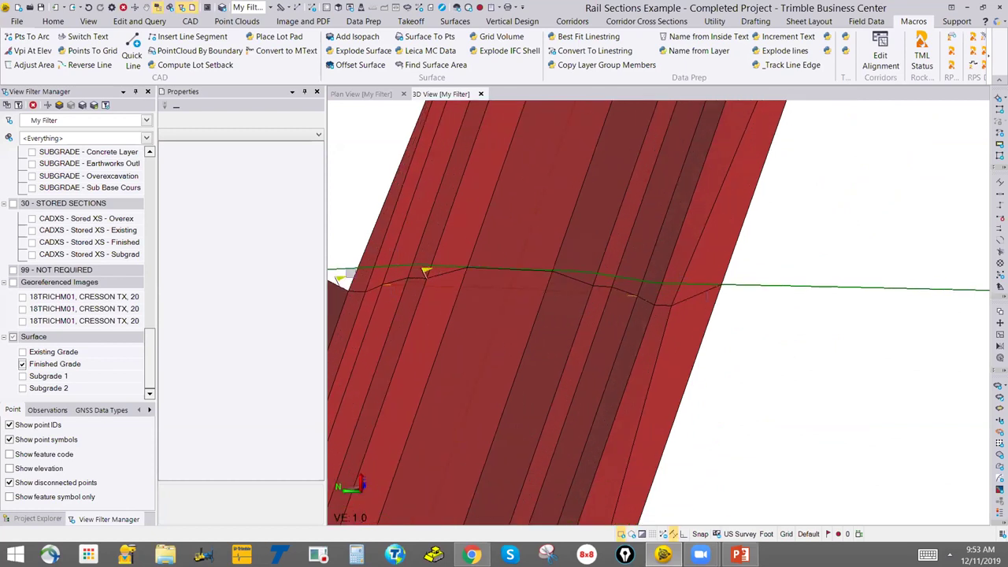
{"action": "scroll", "coordinate": [449, 216], "scroll_direction": "down", "scroll_amount": 5}
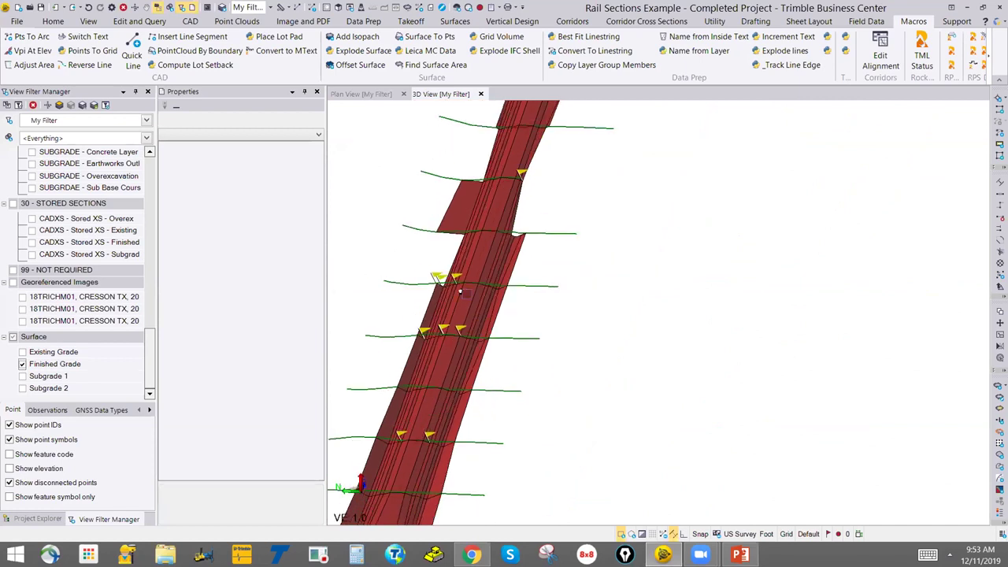
{"action": "scroll", "coordinate": [566, 236], "scroll_direction": "down", "scroll_amount": 2}
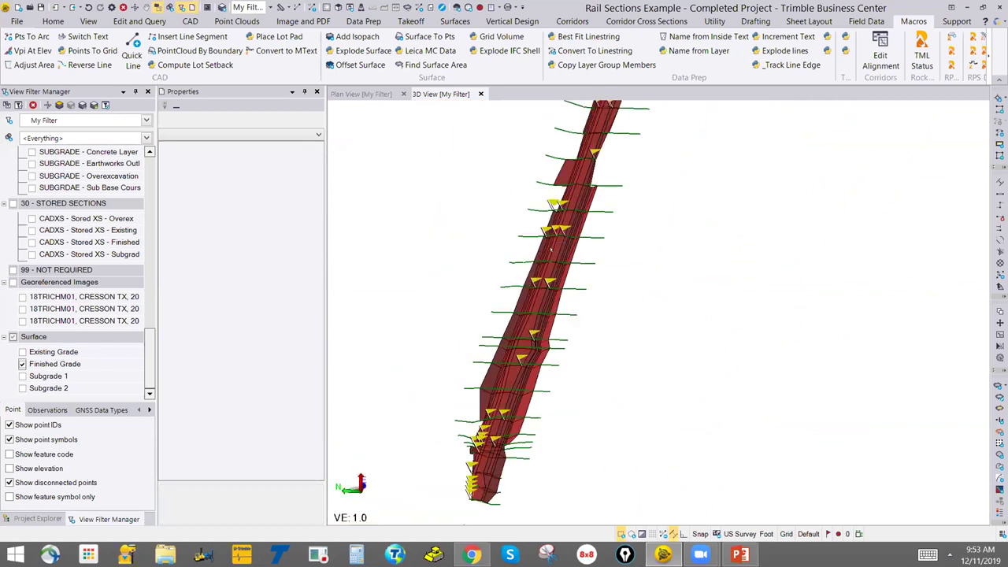
Switch the 3D display from Finished Grade to Subgrade 1, then to Subgrade 2 only.
{"action": "left_click", "coordinate": [22, 375]}
{"action": "left_click", "coordinate": [22, 364]}
{"action": "scroll", "coordinate": [534, 308], "scroll_direction": "up", "scroll_amount": 2}
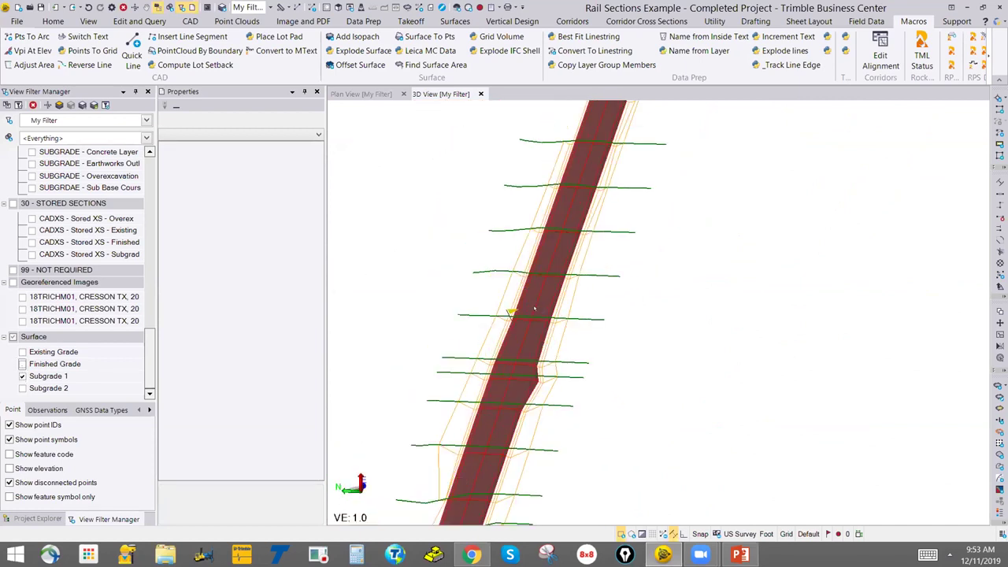
{"action": "left_click", "coordinate": [22, 387]}
{"action": "left_click", "coordinate": [22, 375]}
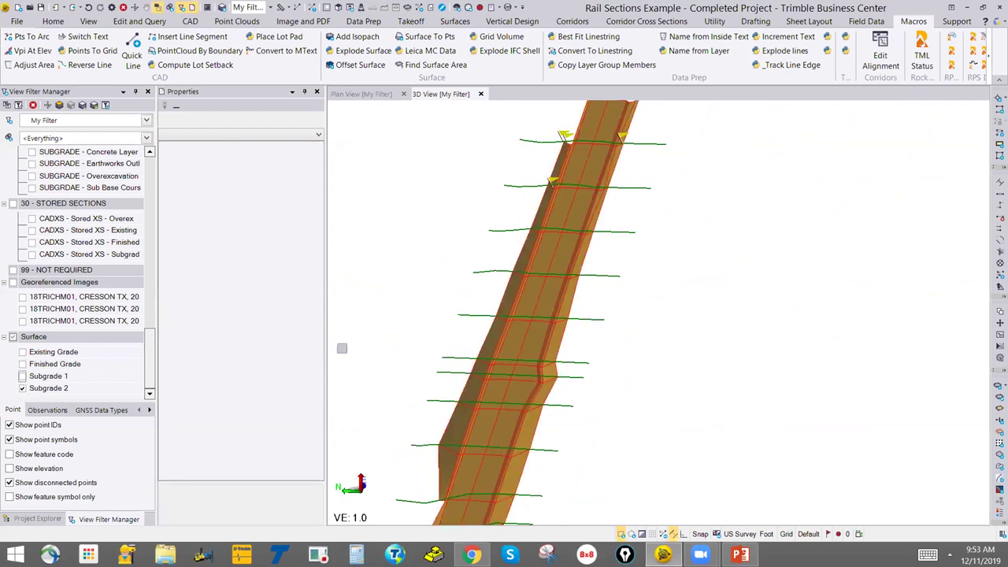
Orbit and pan the Subgrade 2 corridor diagonally, then select Corridors in the project tree.
{"action": "scroll", "coordinate": [537, 334], "scroll_direction": "down", "scroll_amount": 3}
{"action": "scroll", "coordinate": [535, 333], "scroll_direction": "up", "scroll_amount": 2}
{"action": "scroll", "coordinate": [537, 333], "scroll_direction": "down", "scroll_amount": 3}
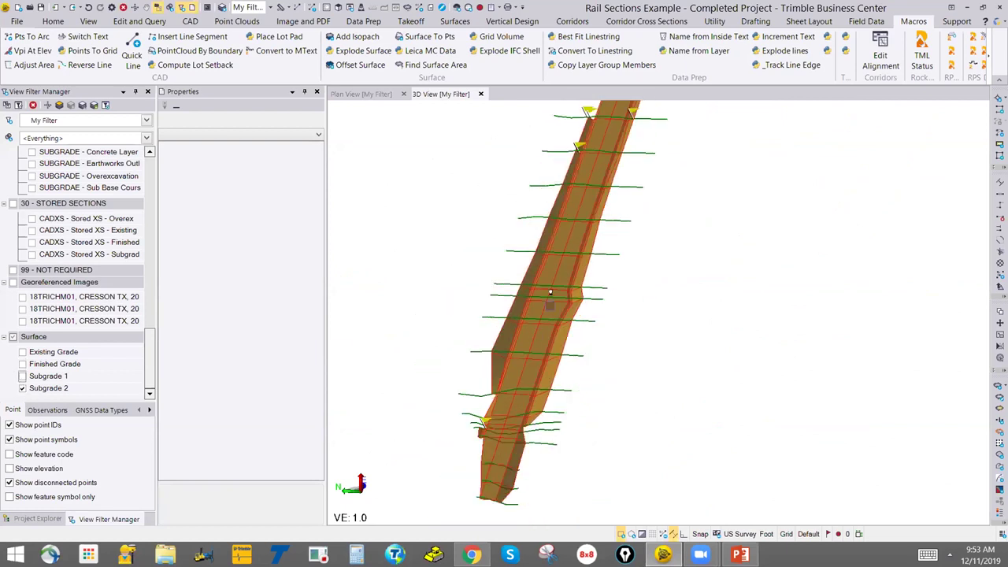
{"action": "scroll", "coordinate": [550, 306], "scroll_direction": "up", "scroll_amount": 1}
{"action": "scroll", "coordinate": [592, 214], "scroll_direction": "down", "scroll_amount": 2}
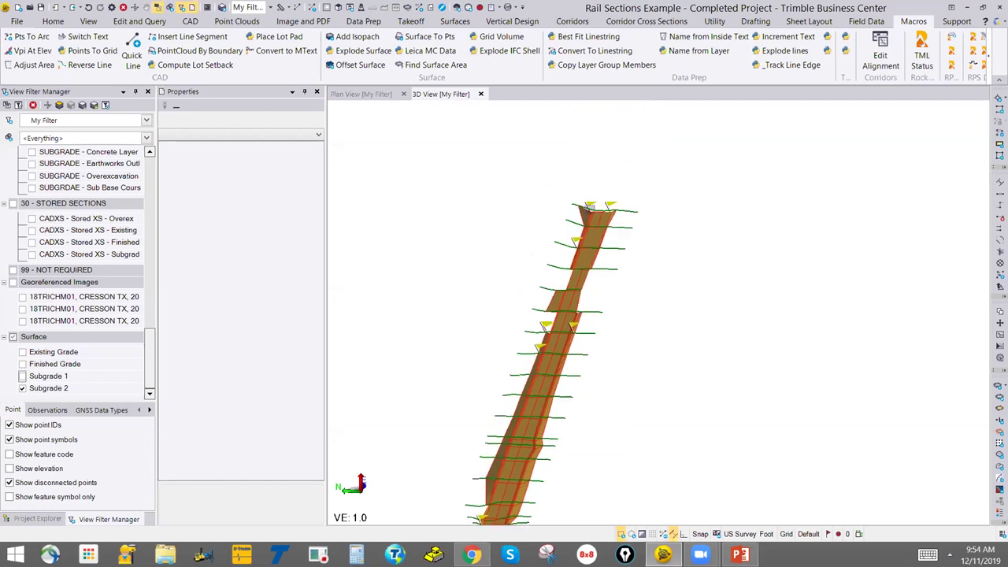
{"action": "scroll", "coordinate": [591, 211], "scroll_direction": "up", "scroll_amount": 1}
{"action": "left_click_drag", "start_coordinate": [620, 218], "coordinate": [592, 377]}
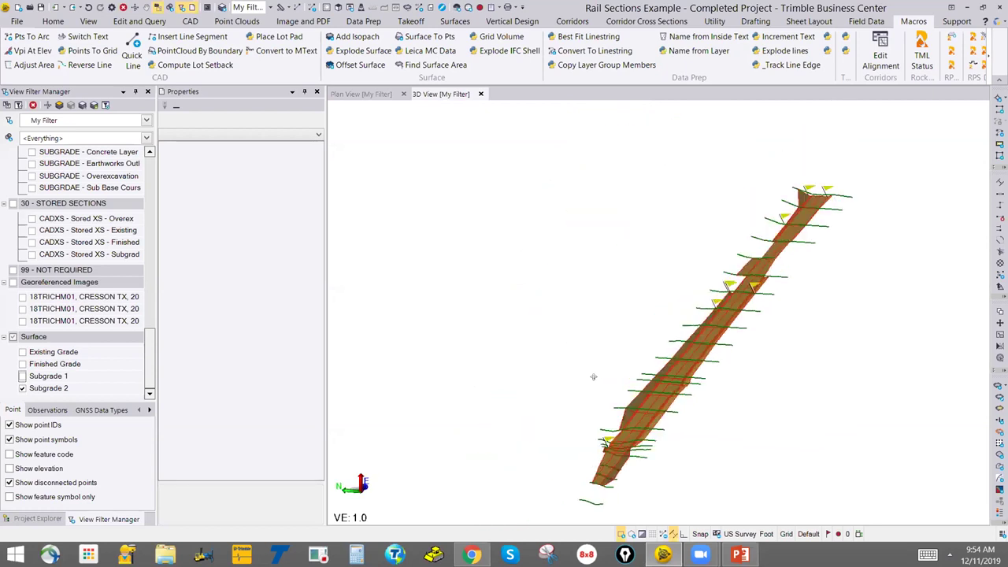
{"action": "middle_click_drag", "start_coordinate": [629, 403], "coordinate": [549, 351]}
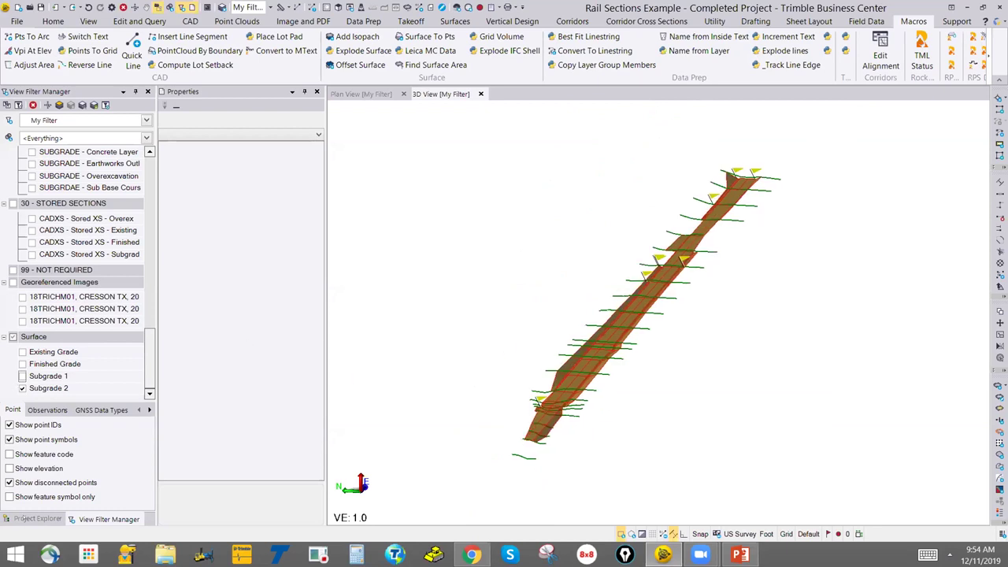
{"action": "left_click", "coordinate": [25, 519]}
{"action": "left_click", "coordinate": [29, 130]}
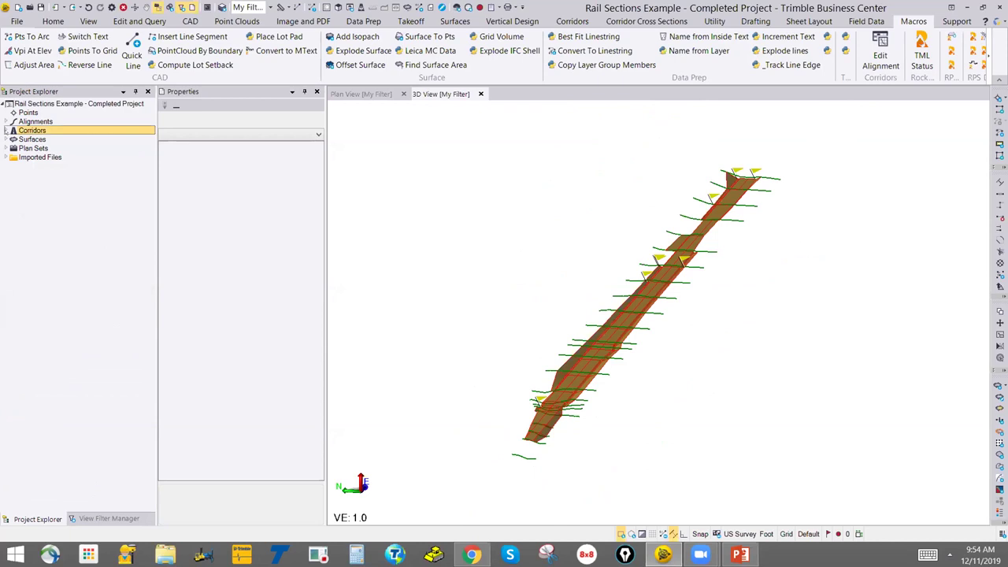
Review the Rail Job corridor in Edit Corridor, then select its 0+00.00 , T1 template.
{"action": "left_click", "coordinate": [7, 130]}
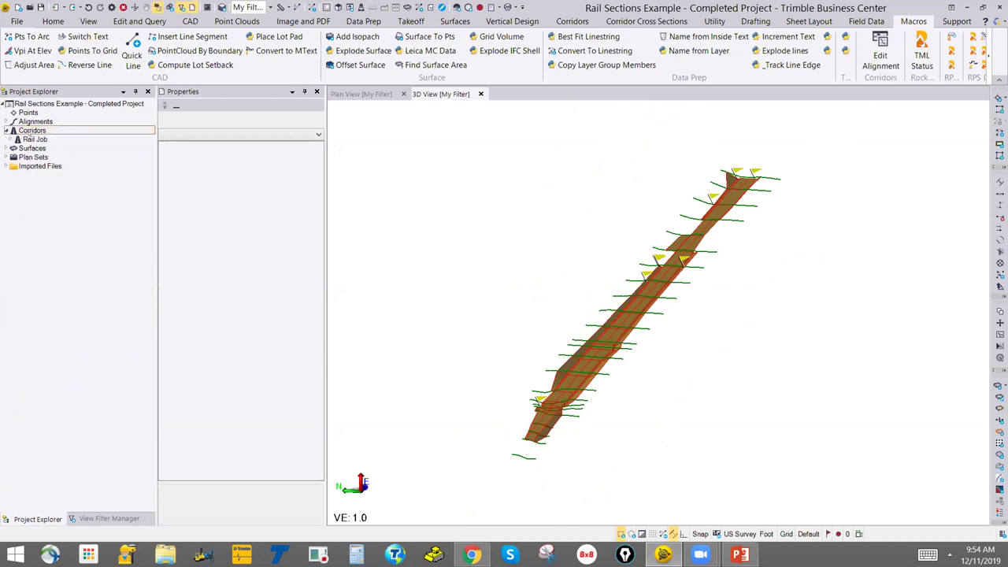
{"action": "left_click", "coordinate": [31, 140]}
{"action": "right_click", "coordinate": [47, 137]}
{"action": "left_click", "coordinate": [59, 165]}
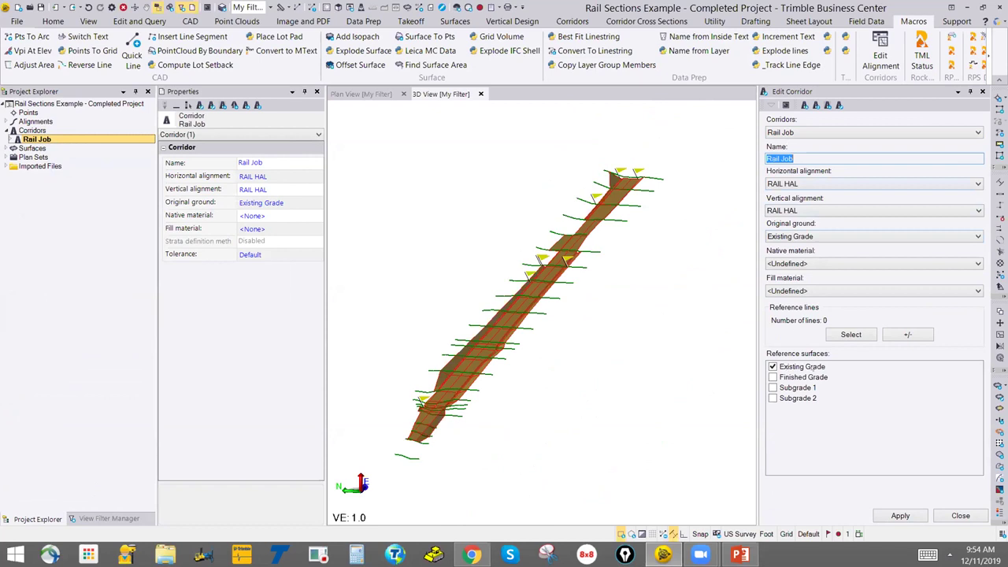
{"action": "left_click", "coordinate": [960, 515]}
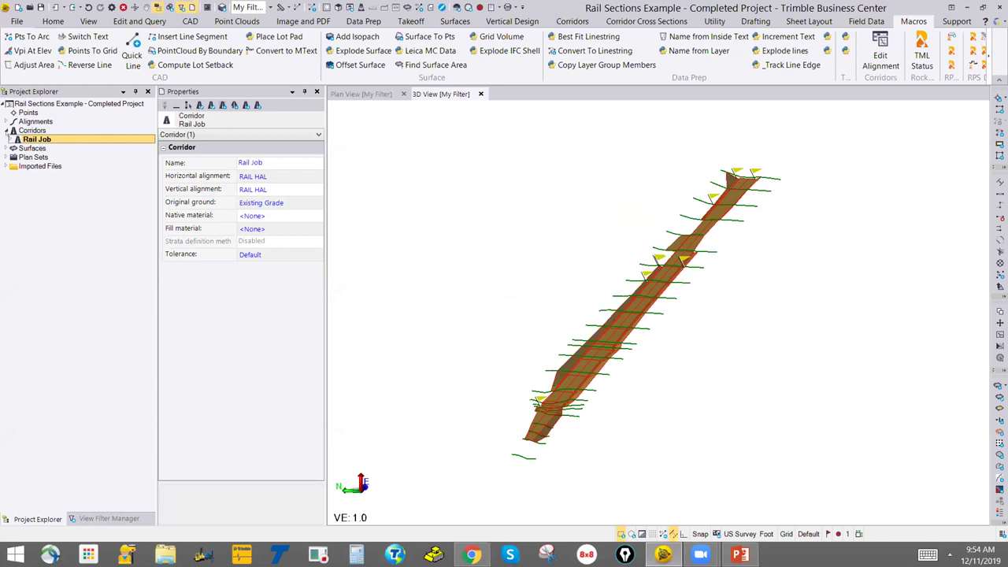
{"action": "left_click", "coordinate": [12, 139]}
{"action": "left_click", "coordinate": [38, 148]}
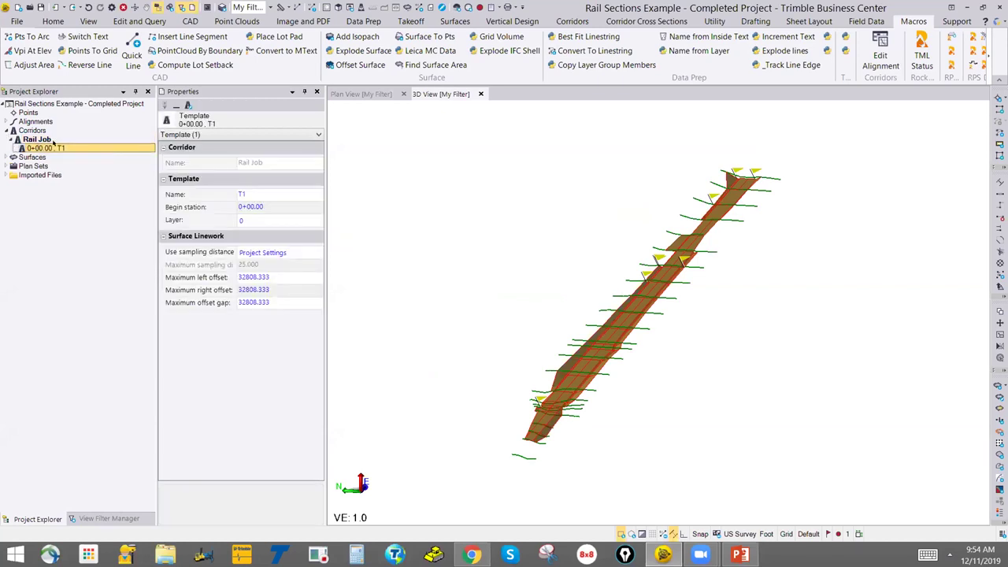
Inspect the T1 template's Finished Grade and Subgrade 1 instructions, then open the Material and Site Improvement Manager.
{"action": "right_click", "coordinate": [55, 148]}
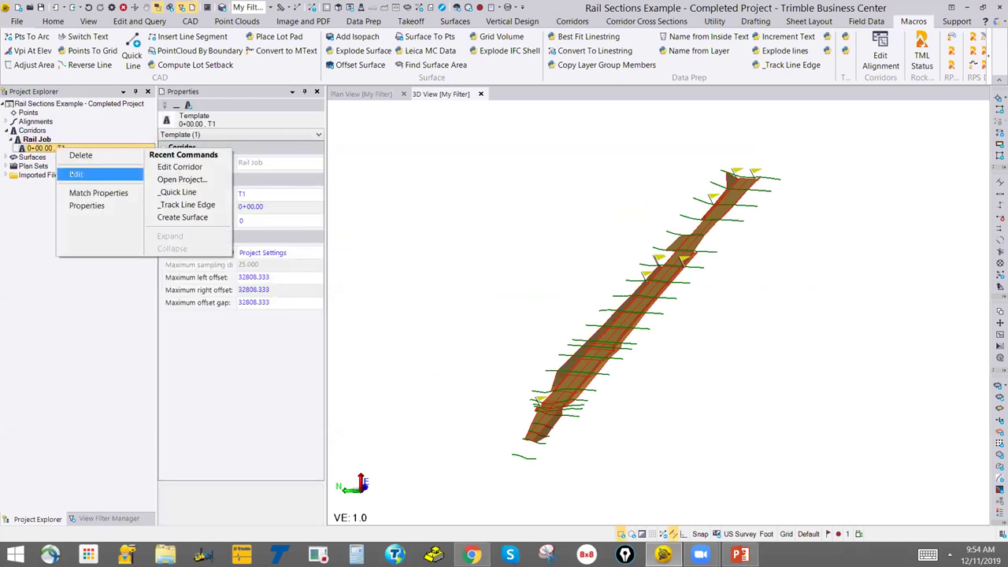
{"action": "left_click", "coordinate": [75, 174]}
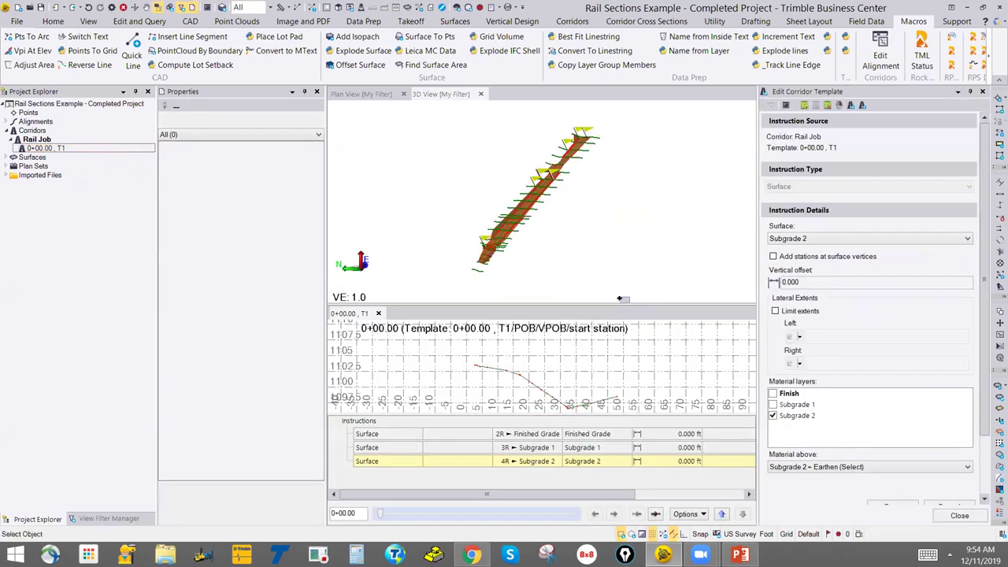
{"action": "left_click", "coordinate": [535, 413]}
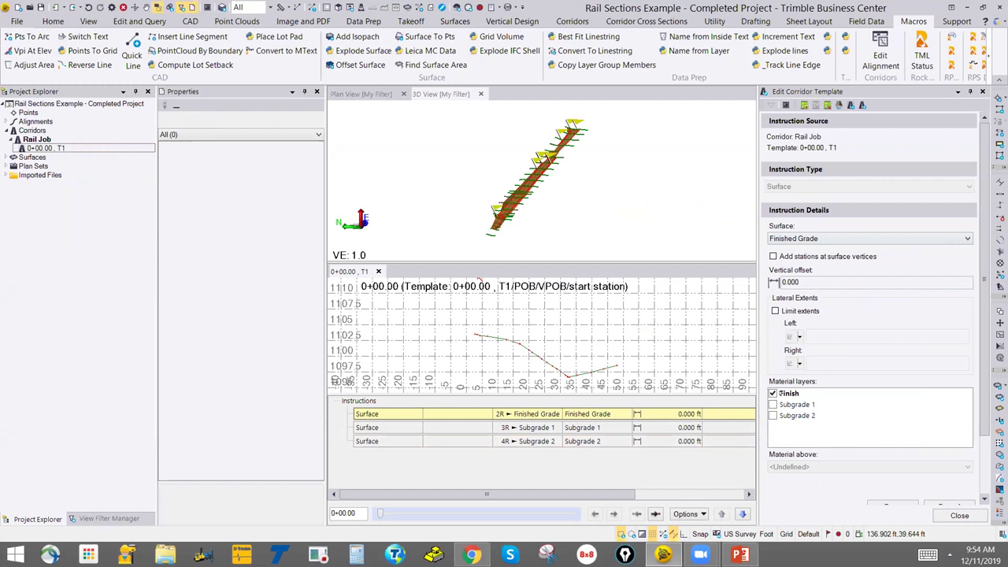
{"action": "left_click", "coordinate": [532, 427]}
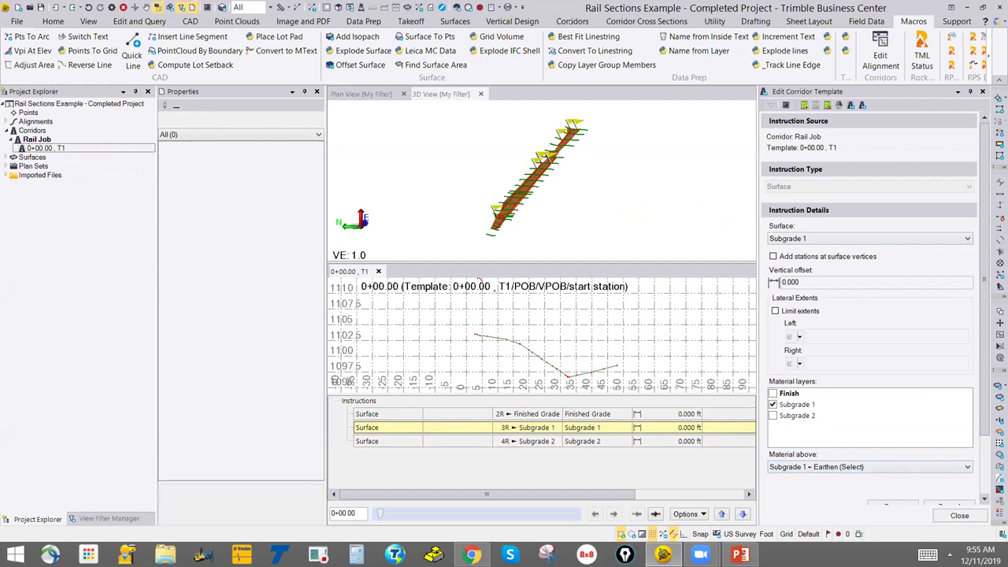
{"action": "left_click", "coordinate": [455, 21]}
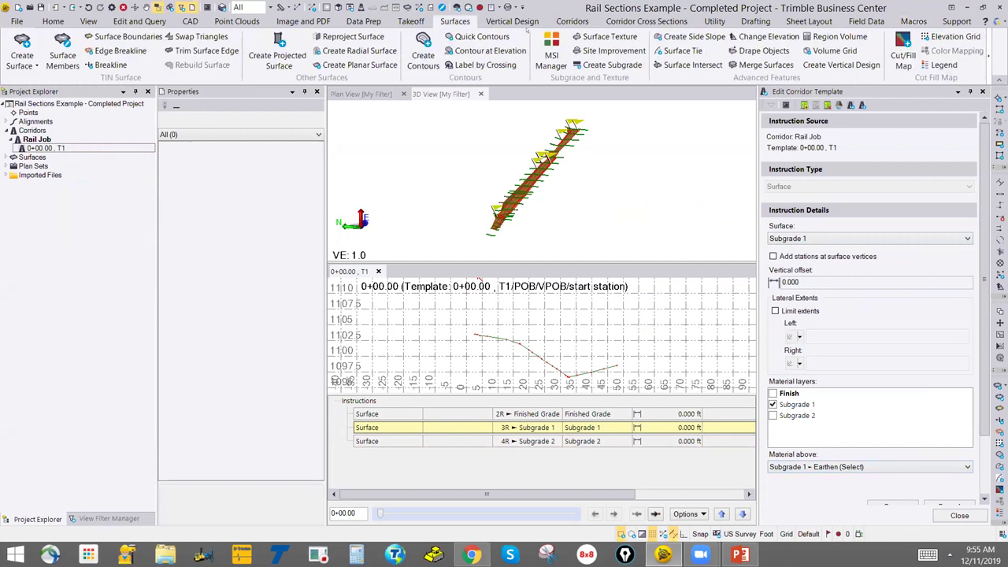
{"action": "left_click", "coordinate": [552, 55]}
Inspect Earthen (Select) and its Subgrade 1 and Subgrade 2 materials, then close the manager.
{"action": "left_click", "coordinate": [227, 133]}
{"action": "left_click", "coordinate": [195, 133]}
{"action": "left_click", "coordinate": [249, 154]}
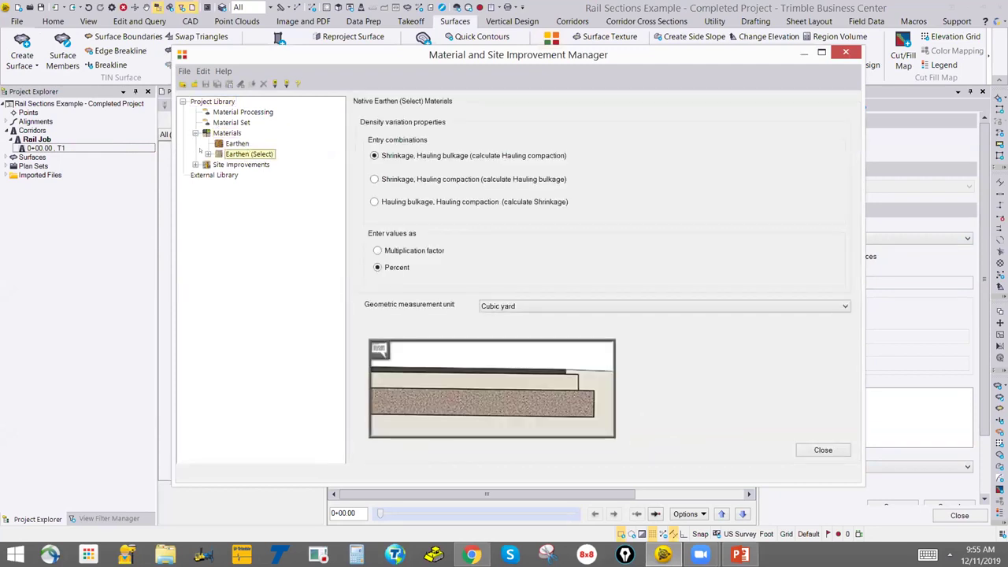
{"action": "left_click", "coordinate": [208, 154]}
{"action": "left_click", "coordinate": [255, 163]}
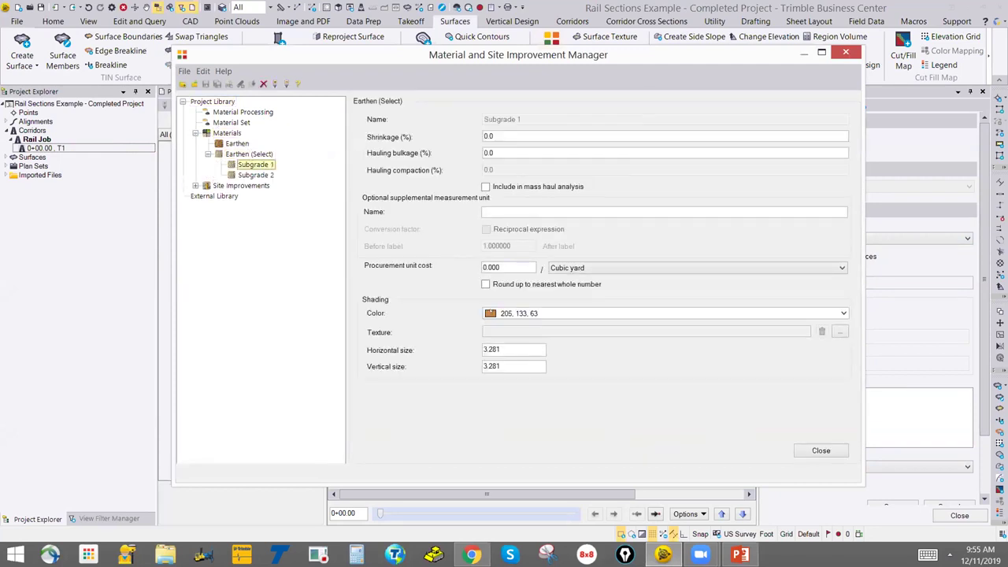
{"action": "left_click", "coordinate": [263, 174]}
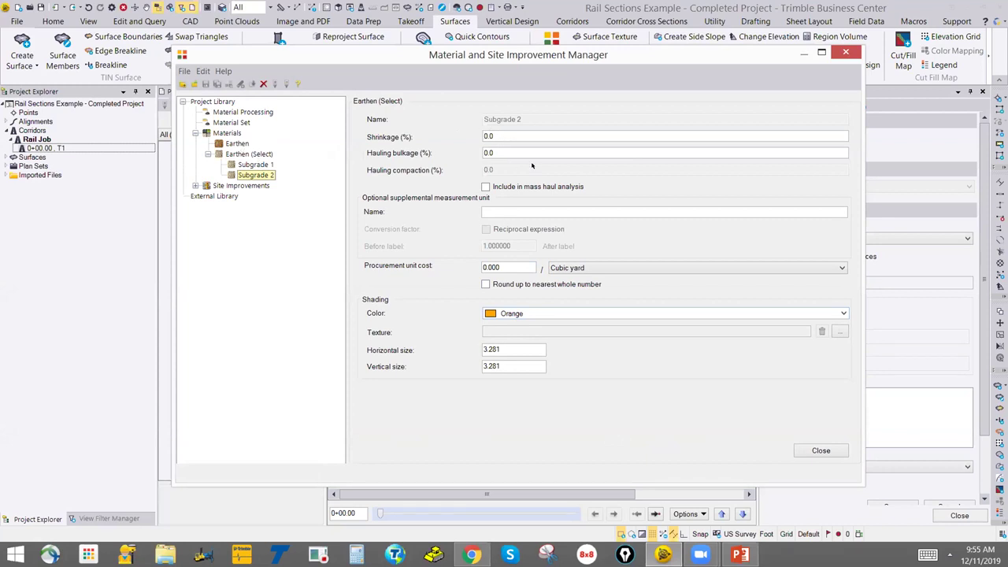
{"action": "left_click", "coordinate": [845, 52]}
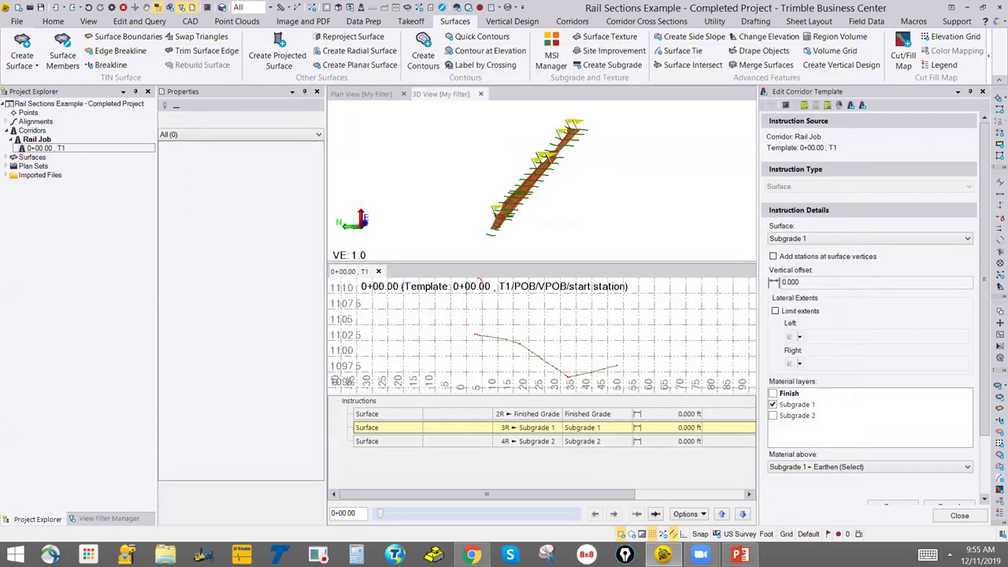
Select the Subgrade 2 instruction and step the cross-section from station 1+56.60 to 3+83.40.
{"action": "left_click", "coordinate": [560, 441]}
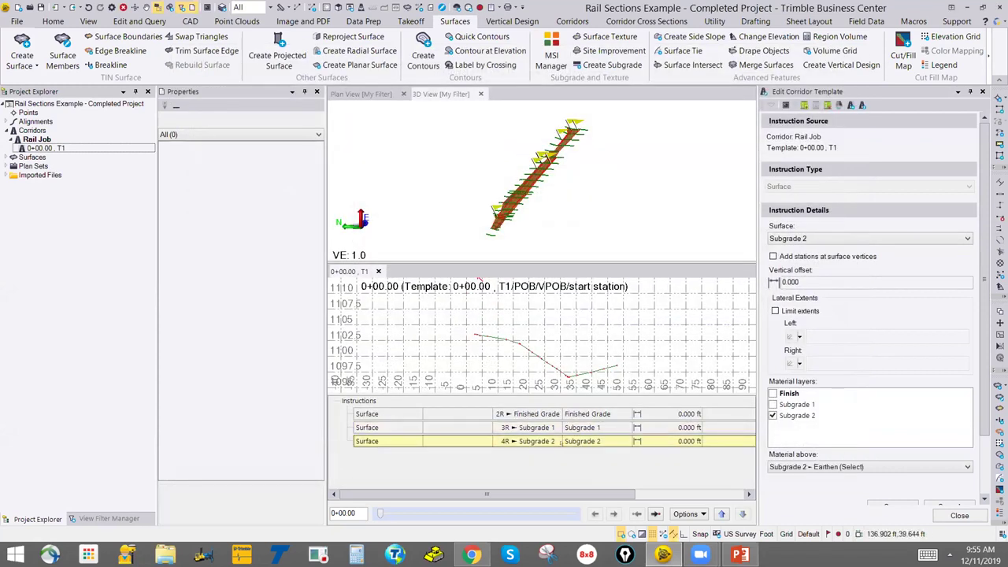
{"action": "left_click_drag", "start_coordinate": [380, 512], "coordinate": [396, 512]}
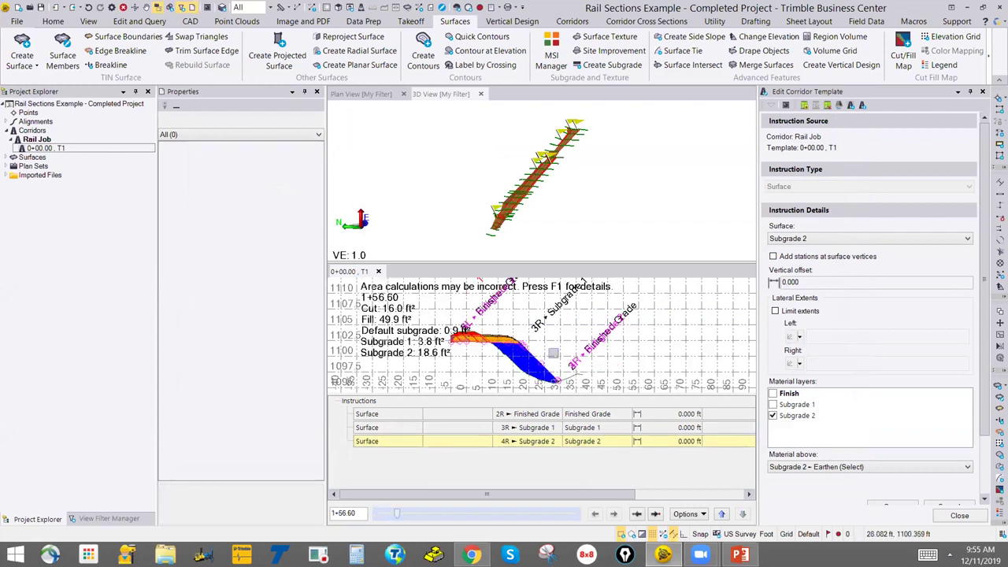
{"action": "scroll", "coordinate": [551, 351], "scroll_direction": "up", "scroll_amount": 2}
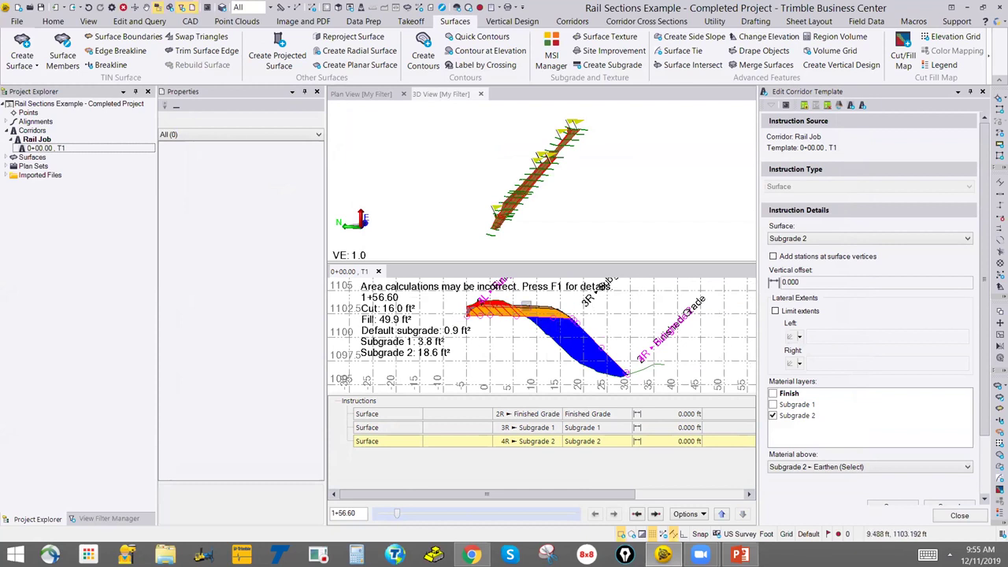
{"action": "scroll", "coordinate": [498, 304], "scroll_direction": "up", "scroll_amount": 1}
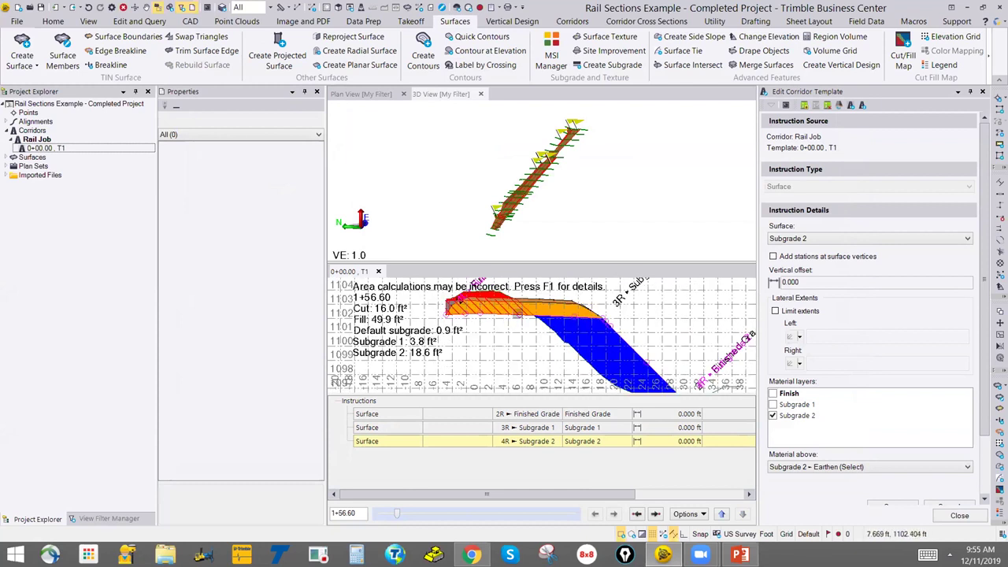
{"action": "scroll", "coordinate": [483, 308], "scroll_direction": "up", "scroll_amount": 1}
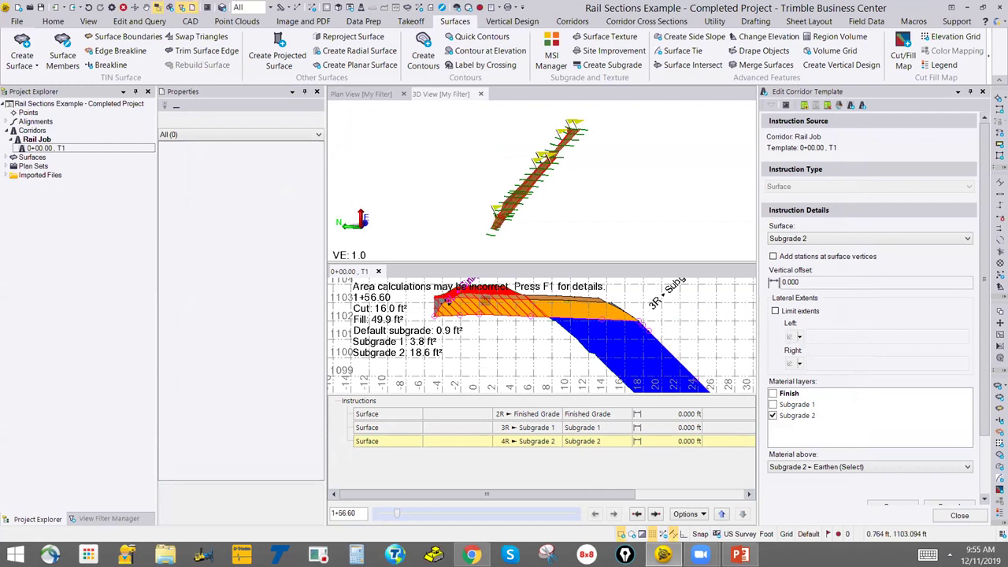
{"action": "left_click_drag", "start_coordinate": [395, 513], "coordinate": [408, 513]}
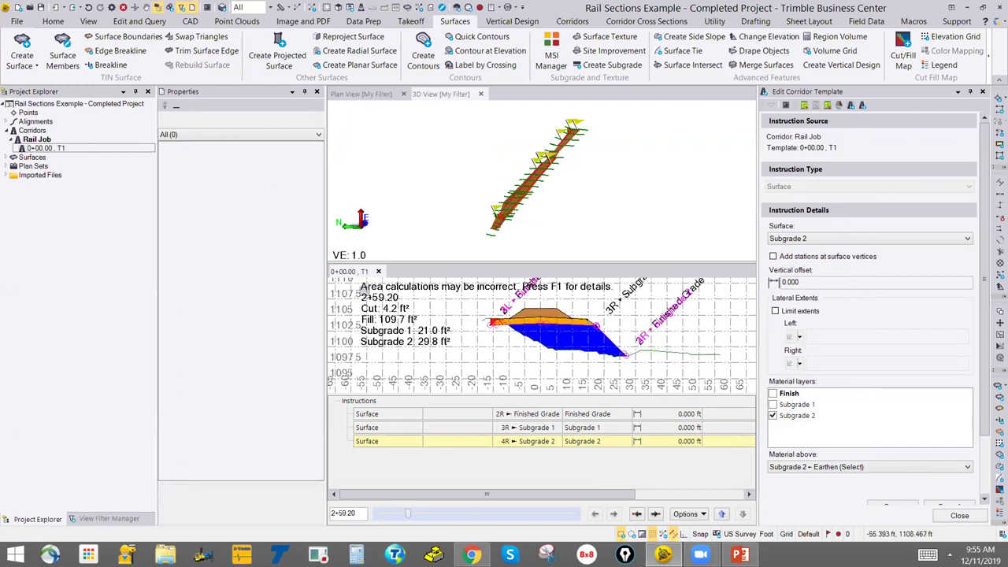
{"action": "left_click_drag", "start_coordinate": [408, 512], "coordinate": [421, 512]}
Zoom and recentre the 3+83.40 cross-section to examine its cut, fill and subgrade areas.
{"action": "scroll", "coordinate": [491, 334], "scroll_direction": "up", "scroll_amount": 3}
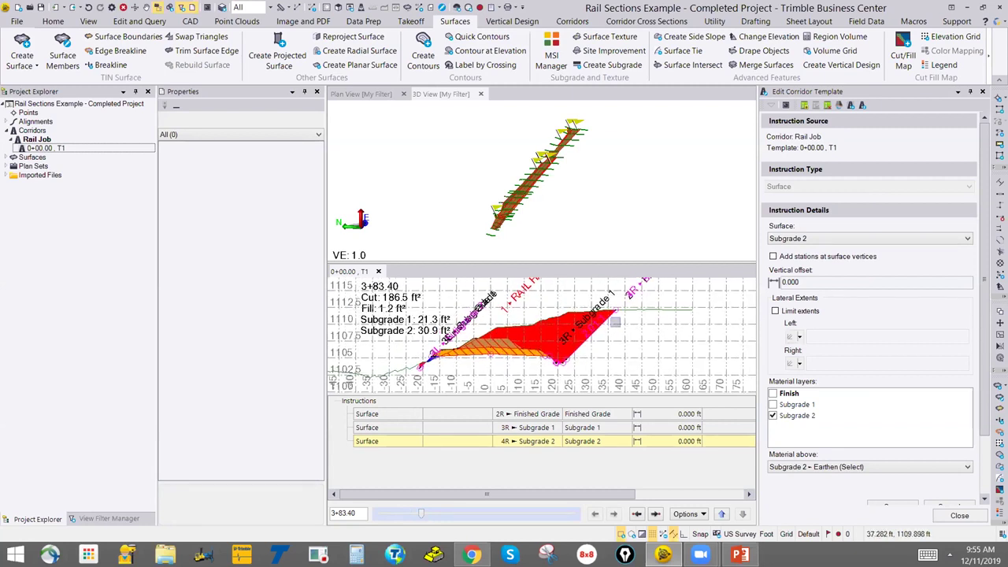
{"action": "scroll", "coordinate": [613, 320], "scroll_direction": "up", "scroll_amount": 2}
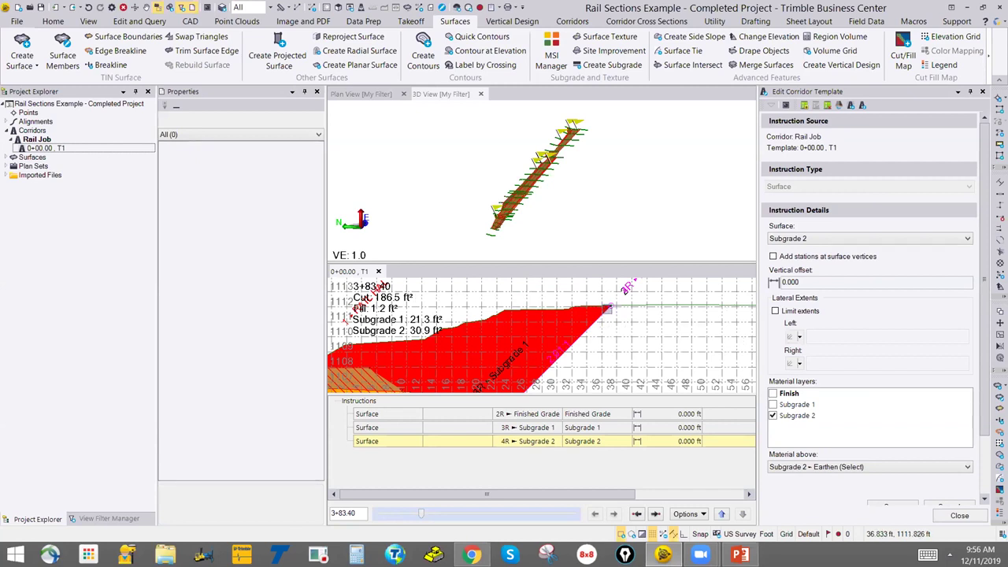
{"action": "scroll", "coordinate": [610, 307], "scroll_direction": "up", "scroll_amount": 2}
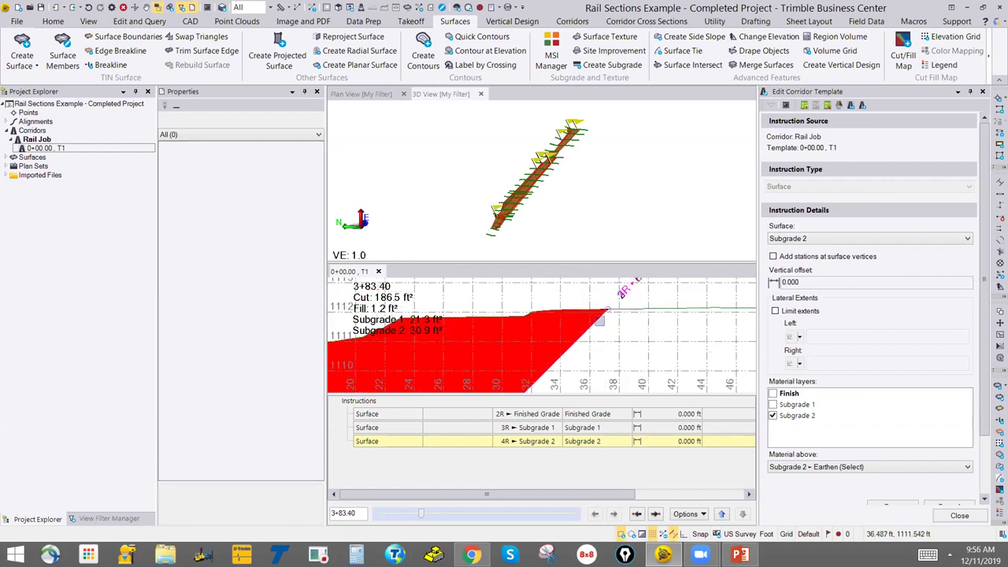
{"action": "scroll", "coordinate": [600, 317], "scroll_direction": "down", "scroll_amount": 2}
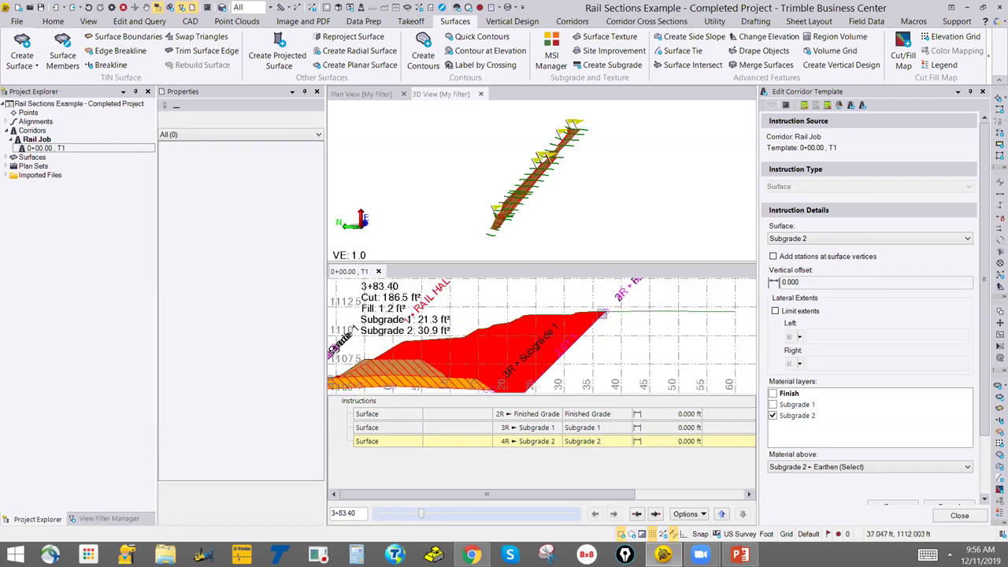
{"action": "scroll", "coordinate": [610, 307], "scroll_direction": "down", "scroll_amount": 4}
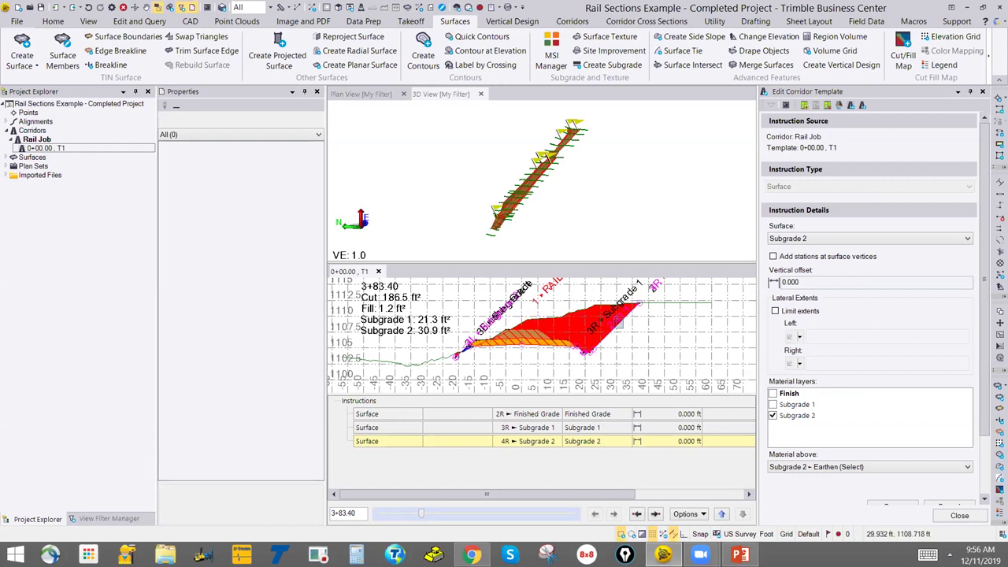
{"action": "scroll", "coordinate": [640, 308], "scroll_direction": "up", "scroll_amount": 1}
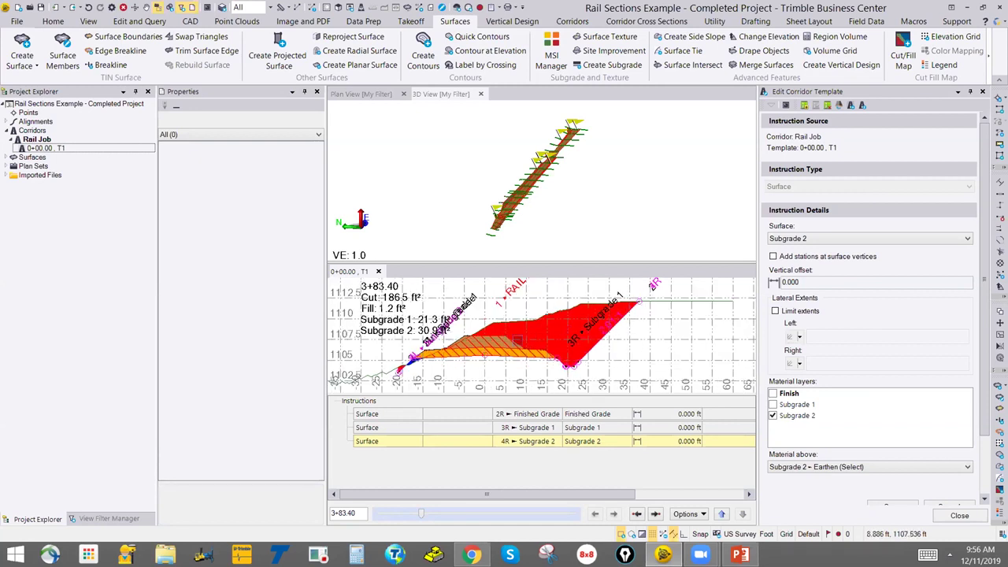
{"action": "middle_click_drag", "start_coordinate": [509, 341], "coordinate": [576, 315]}
{"action": "scroll", "coordinate": [462, 337], "scroll_direction": "up", "scroll_amount": 5}
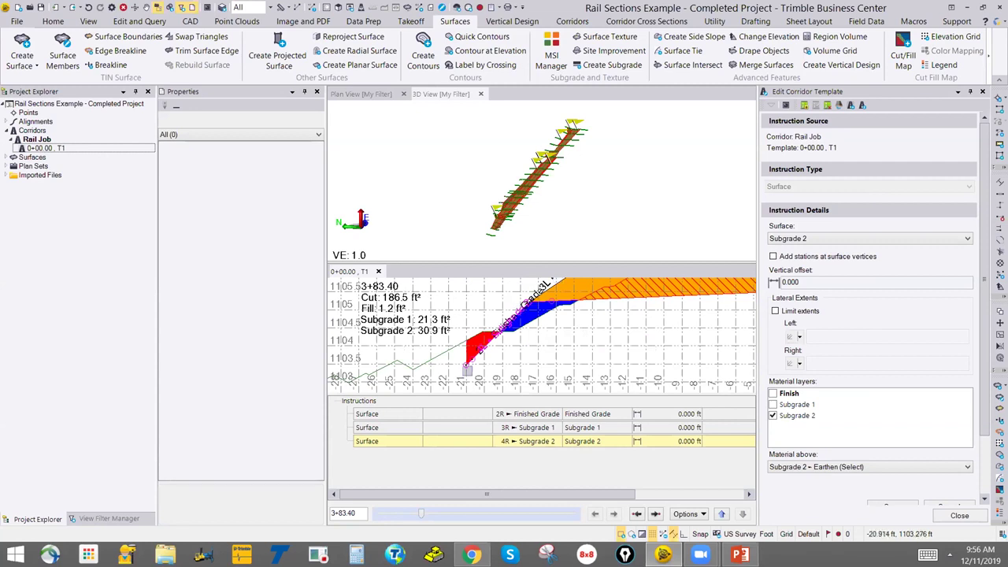
{"action": "scroll", "coordinate": [464, 344], "scroll_direction": "up", "scroll_amount": 2}
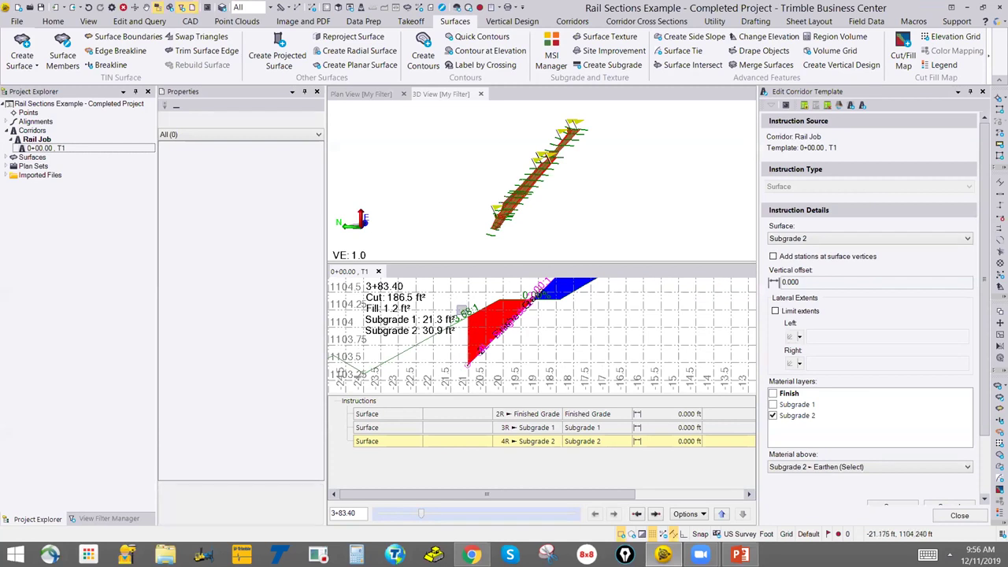
{"action": "scroll", "coordinate": [462, 311], "scroll_direction": "down", "scroll_amount": 2}
{"action": "scroll", "coordinate": [478, 344], "scroll_direction": "down", "scroll_amount": 1}
{"action": "scroll", "coordinate": [599, 326], "scroll_direction": "down", "scroll_amount": 1}
{"action": "scroll", "coordinate": [599, 326], "scroll_direction": "down", "scroll_amount": 3}
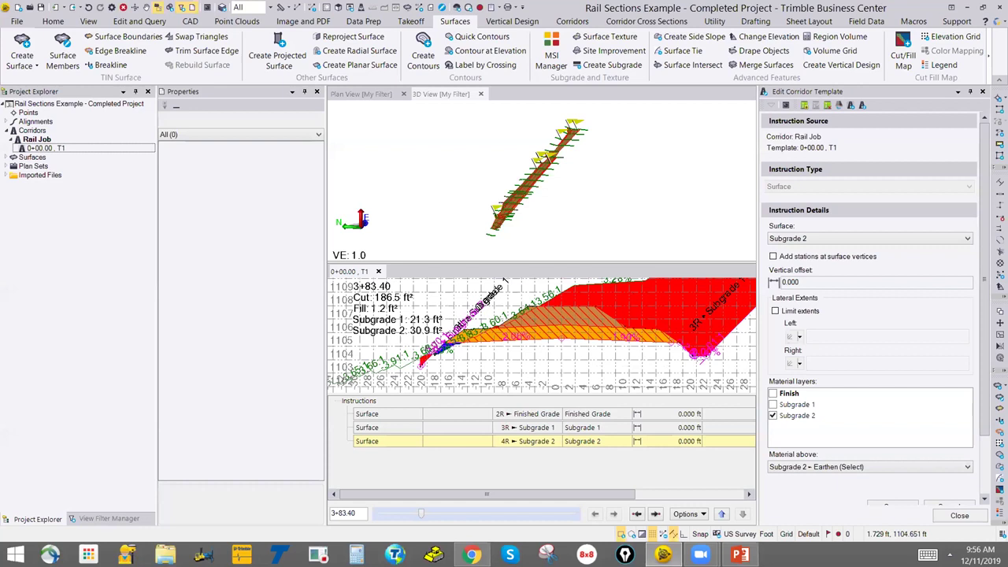
{"action": "scroll", "coordinate": [551, 313], "scroll_direction": "down", "scroll_amount": 2}
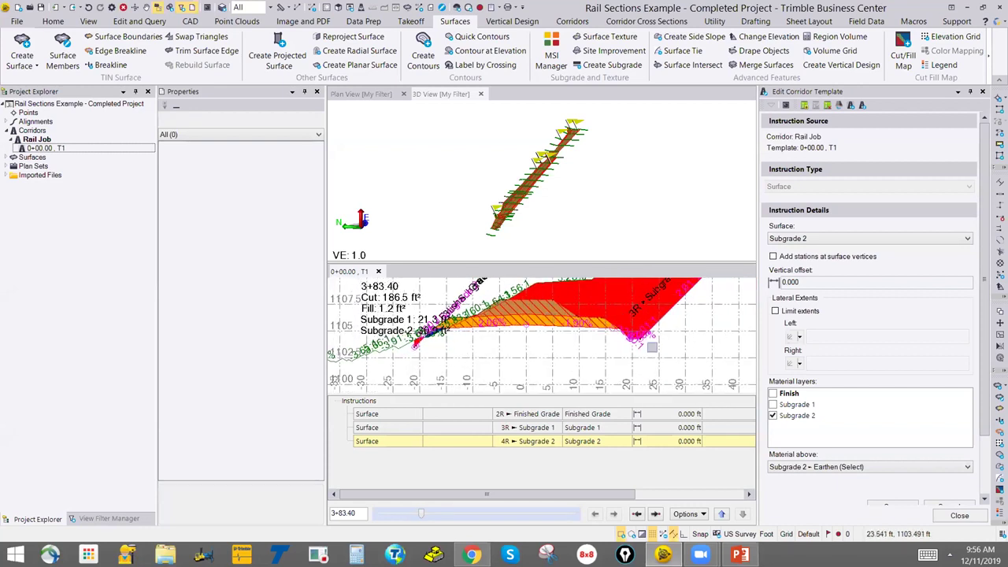
{"action": "scroll", "coordinate": [664, 323], "scroll_direction": "down", "scroll_amount": 2}
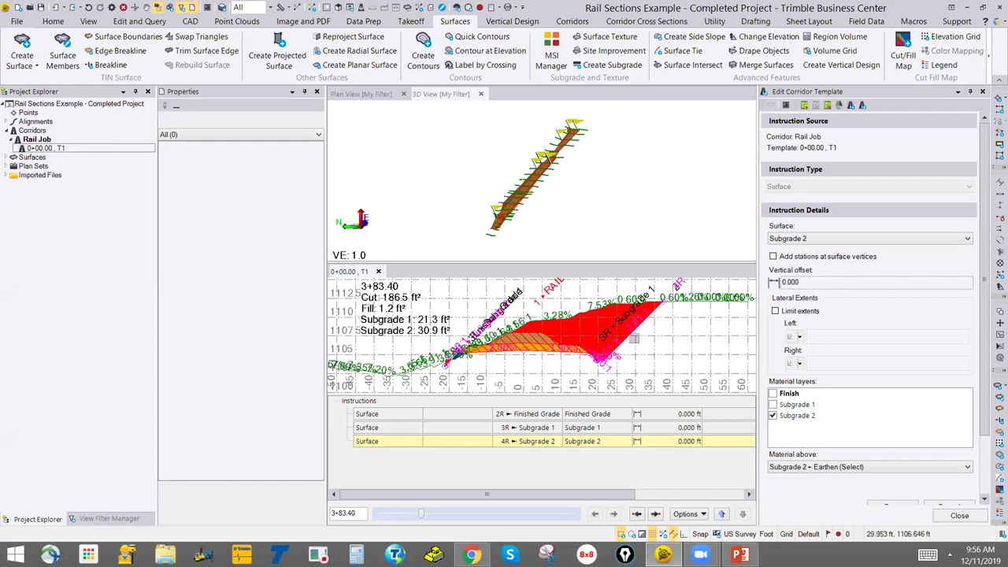
{"action": "scroll", "coordinate": [638, 328], "scroll_direction": "down", "scroll_amount": 3}
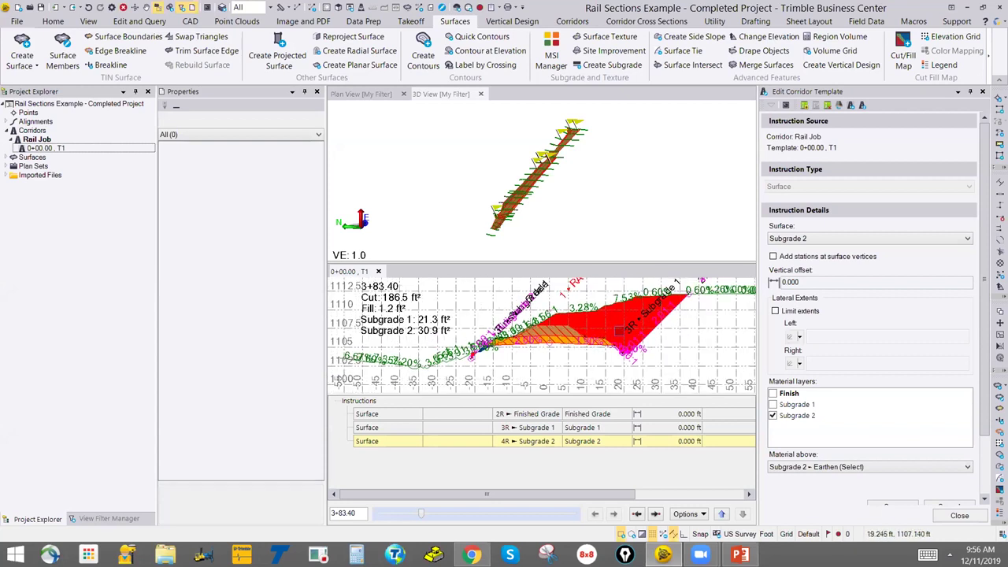
{"action": "middle_click_drag", "start_coordinate": [625, 333], "coordinate": [597, 334]}
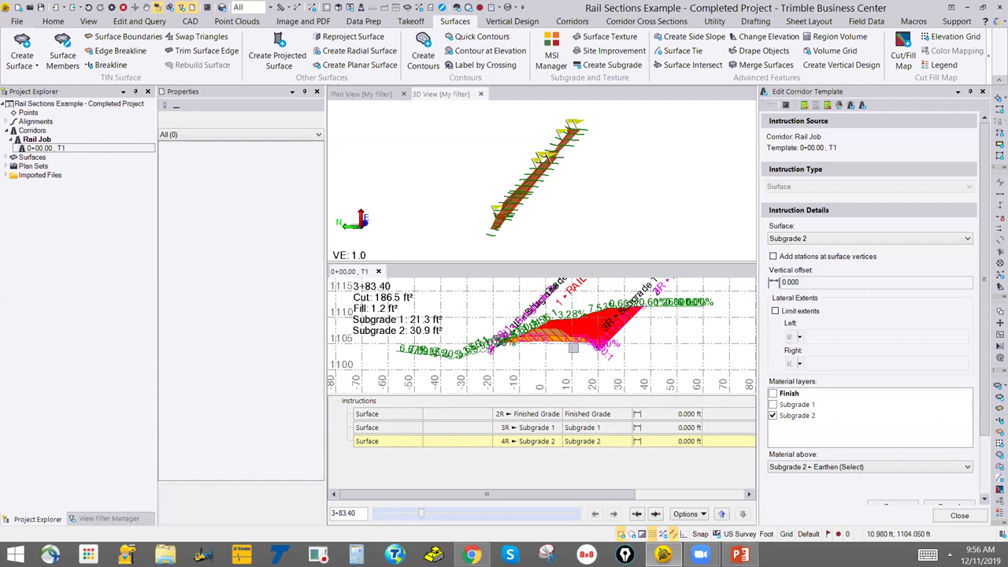
Orbit the corridor model side-on, then advance the slide show to slide 12, 'Recommendations'.
{"action": "scroll", "coordinate": [542, 342], "scroll_direction": "up", "scroll_amount": 2}
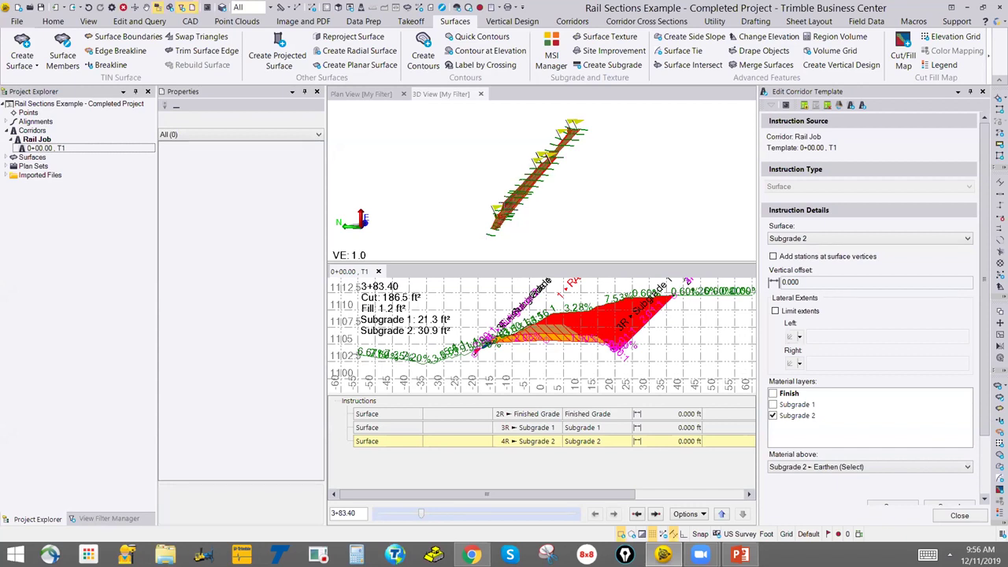
{"action": "scroll", "coordinate": [527, 216], "scroll_direction": "up", "scroll_amount": 3}
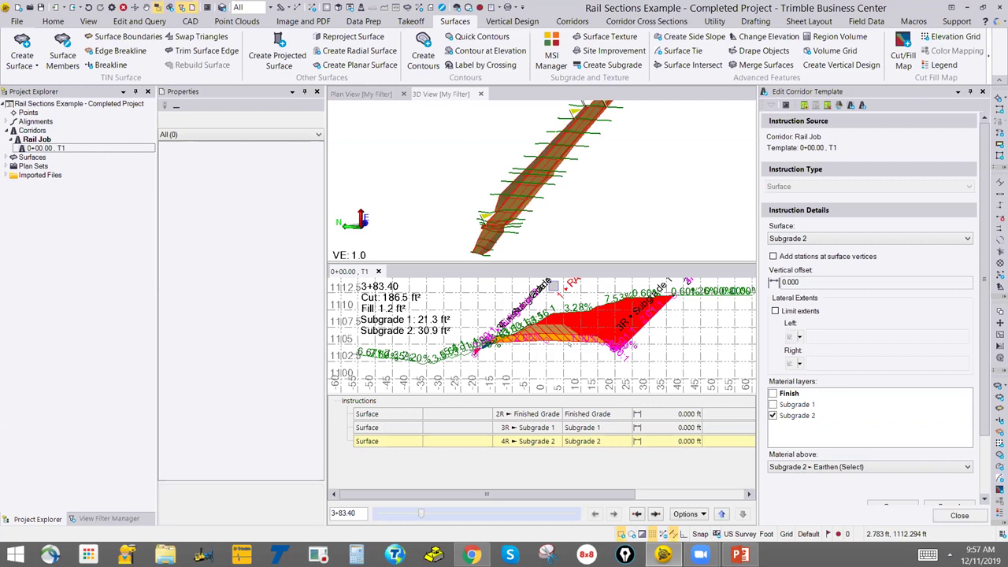
{"action": "scroll", "coordinate": [552, 204], "scroll_direction": "down", "scroll_amount": 3}
{"action": "middle_click_drag", "start_coordinate": [603, 202], "coordinate": [553, 207], "text": "shift"}
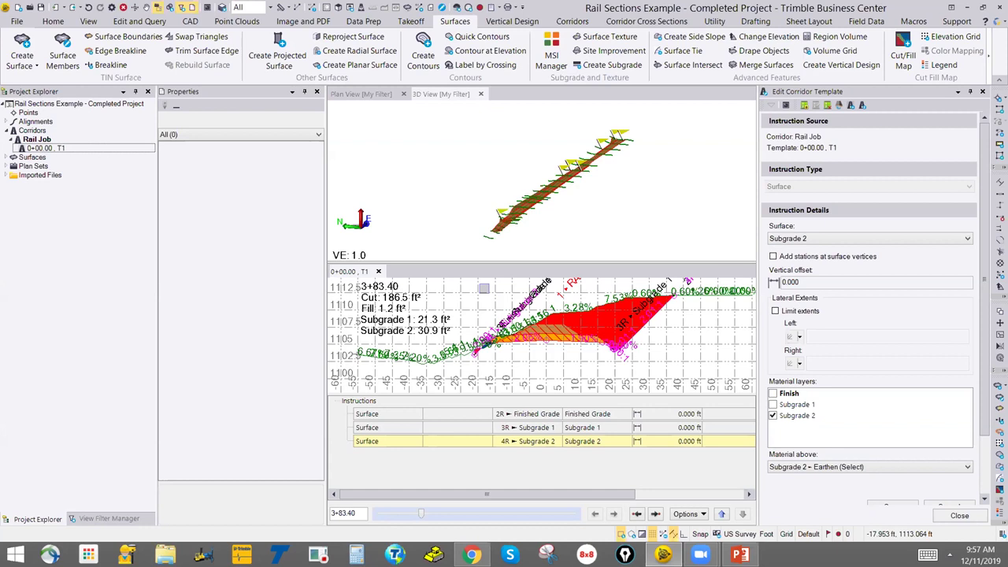
{"action": "left_click", "coordinate": [739, 554]}
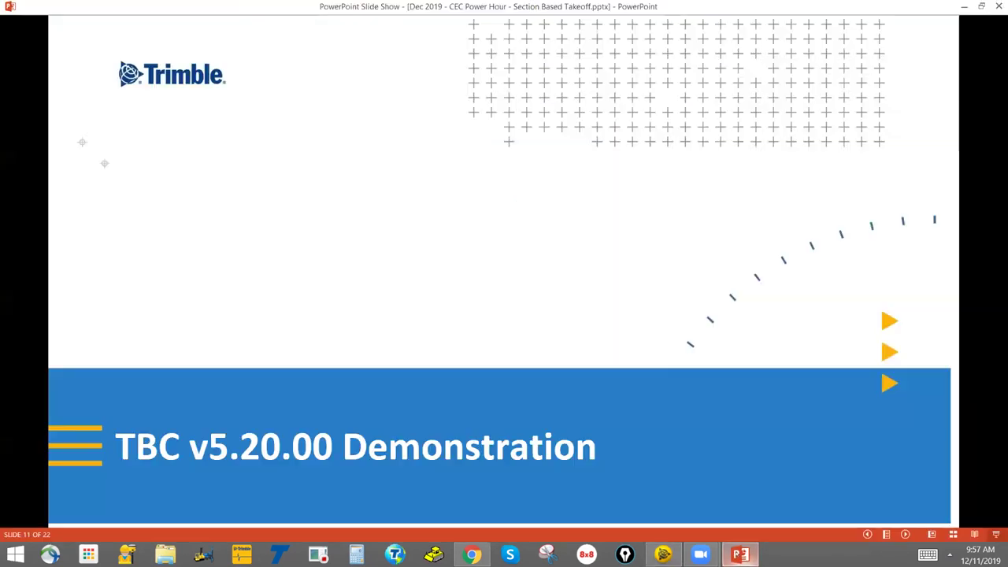
{"action": "key", "text": "Right"}
{"action": "key", "text": "Right"}
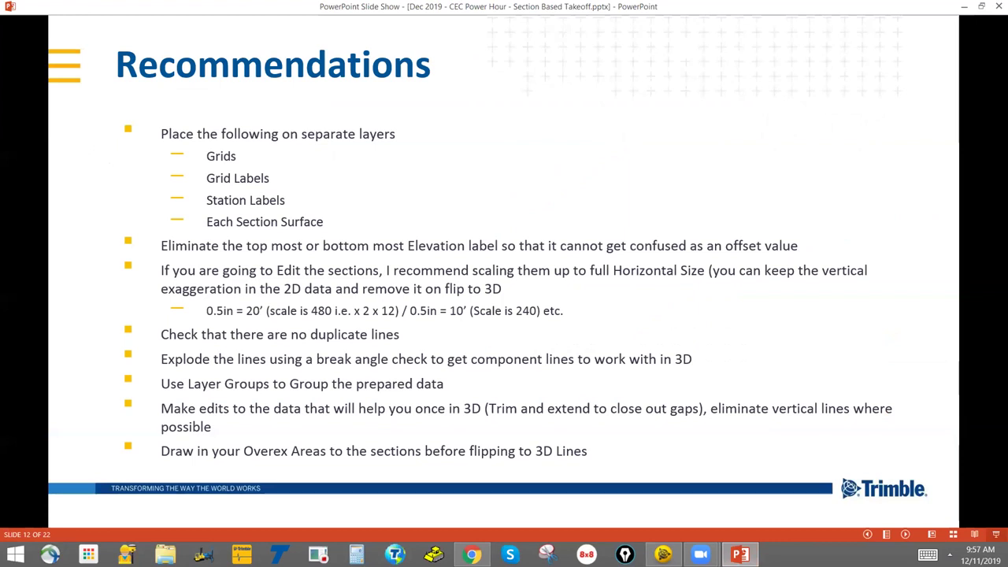